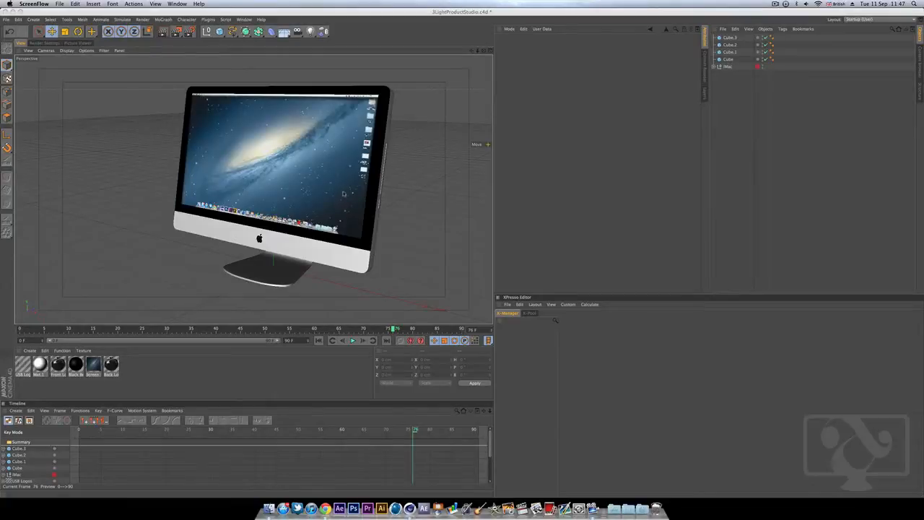
left_click_drag(340, 193, 313, 217, "alt")
scroll(334, 219, "down", 5)
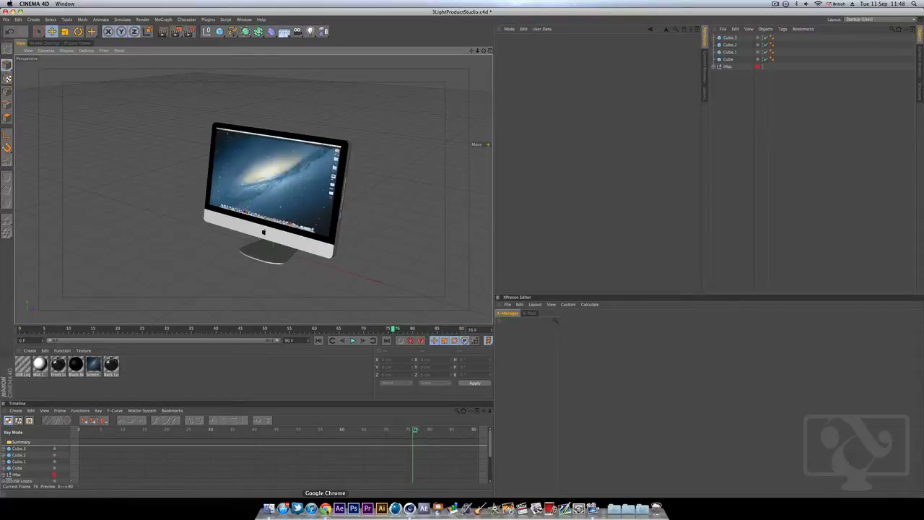
Switch to Google Chrome and look through the Acrez Facebook page down to the post with the 27" iMac renders.
left_click(326, 508)
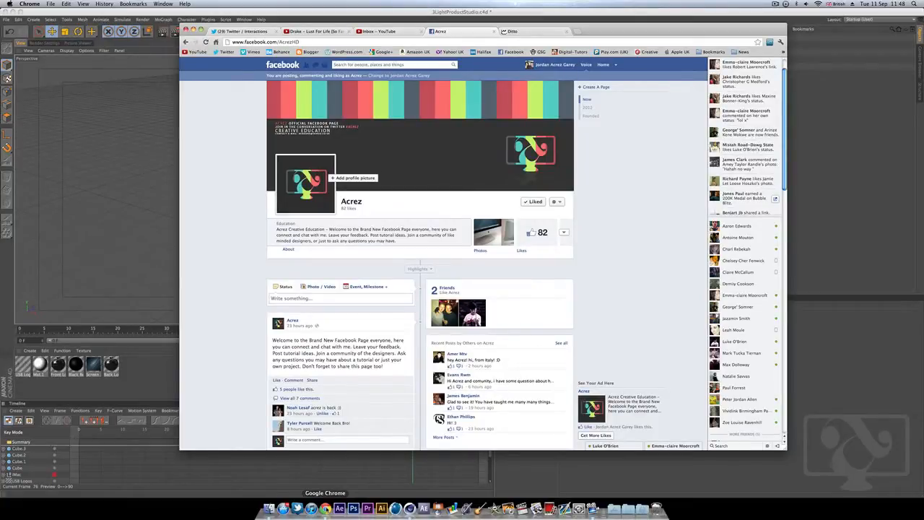
scroll(258, 308, "down", 5)
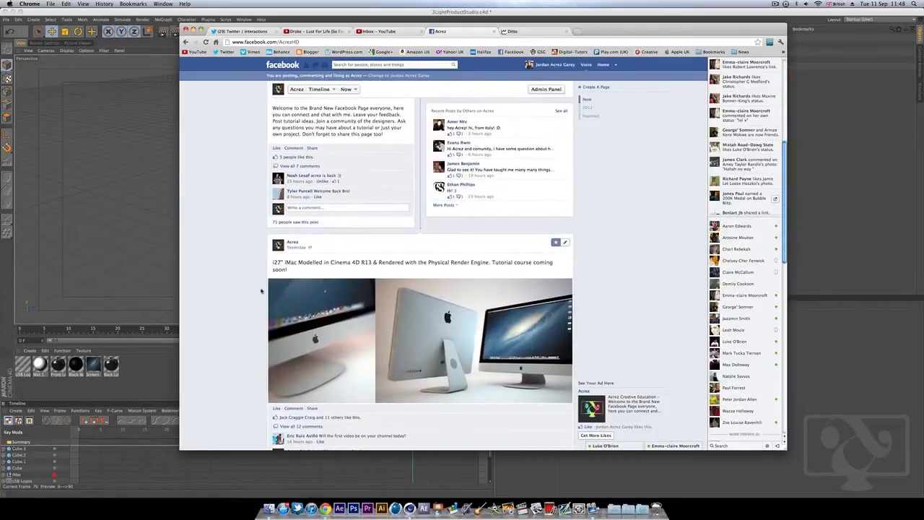
scroll(261, 291, "down", 4)
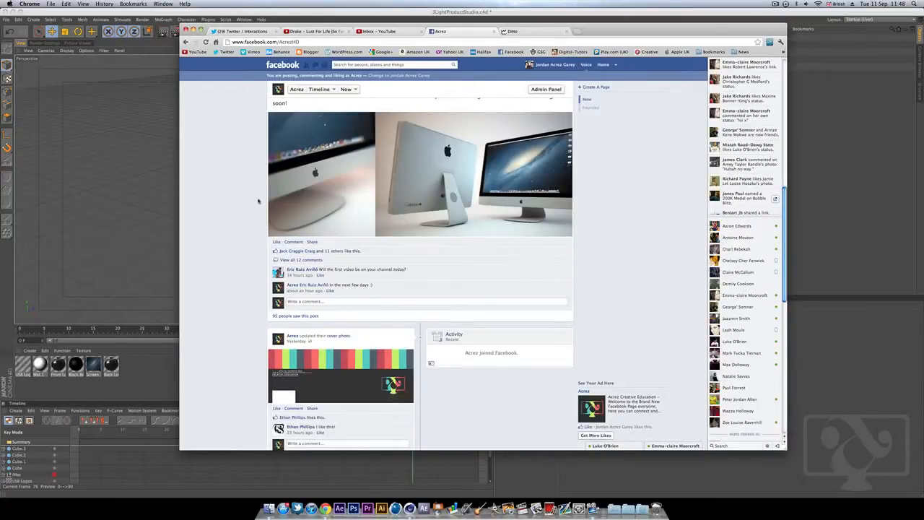
right_click(258, 201)
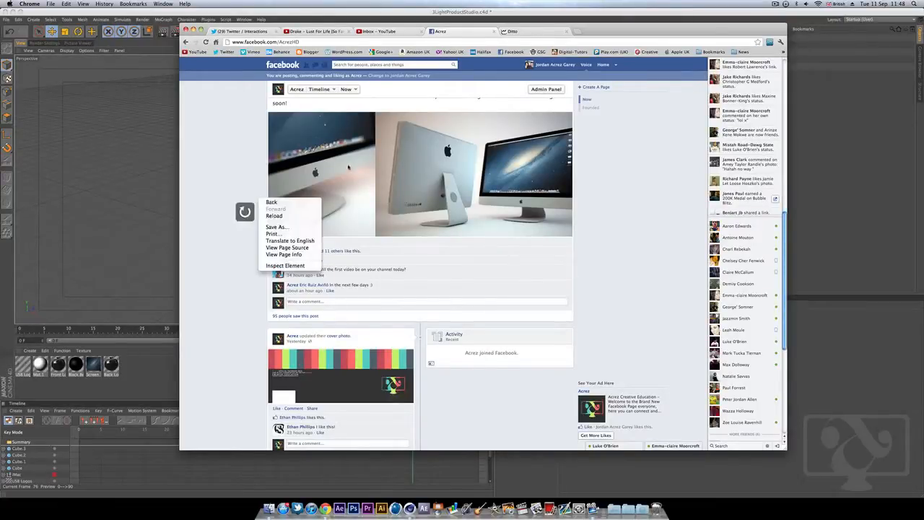
left_click(226, 240)
scroll(242, 281, "up", 12)
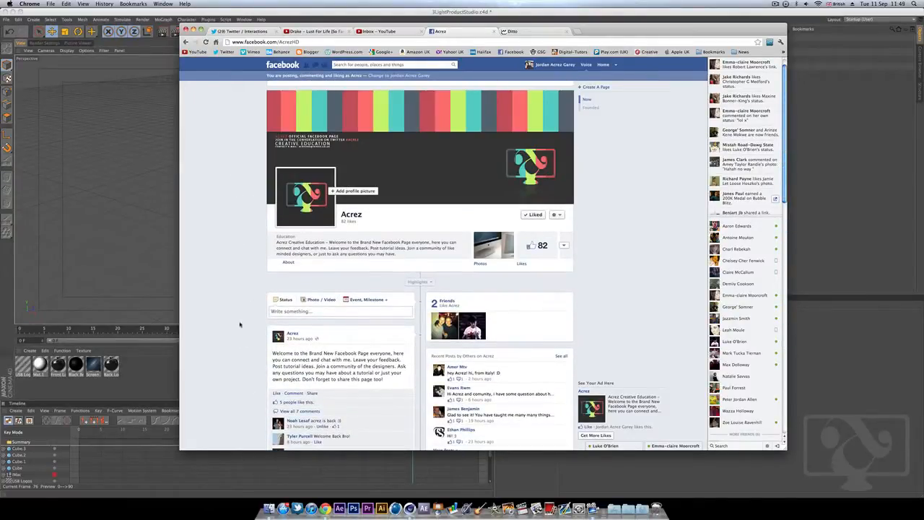
scroll(241, 289, "down", 3)
scroll(241, 233, "down", 1)
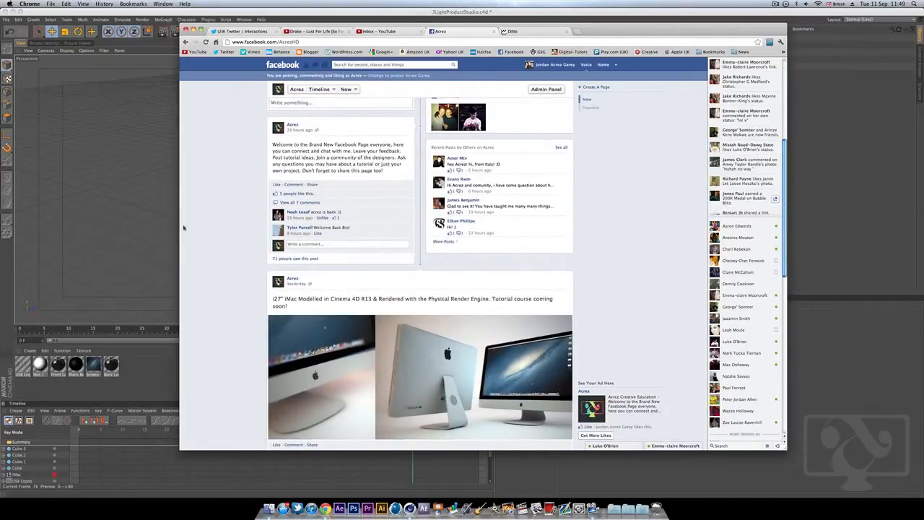
scroll(237, 289, "down", 3)
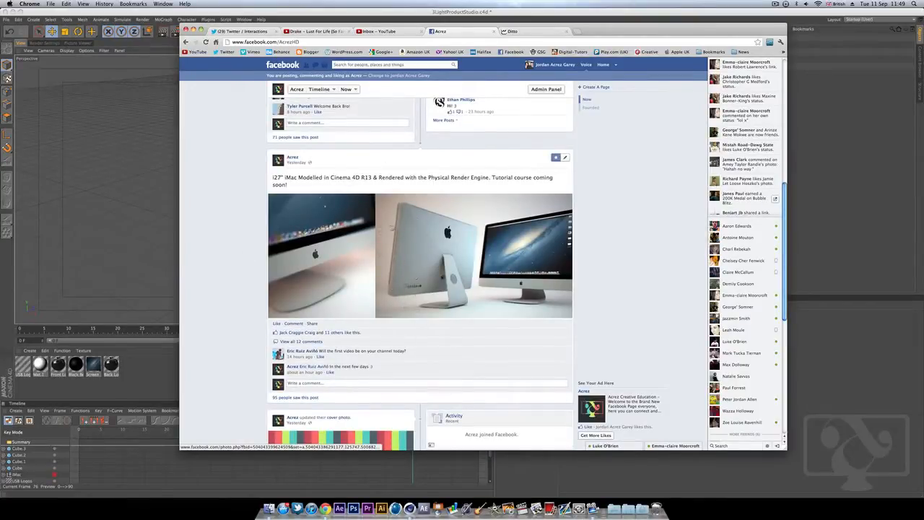
View the iMac render photo enlarged, close it and return to the main part of the Acrez page.
left_click(393, 273)
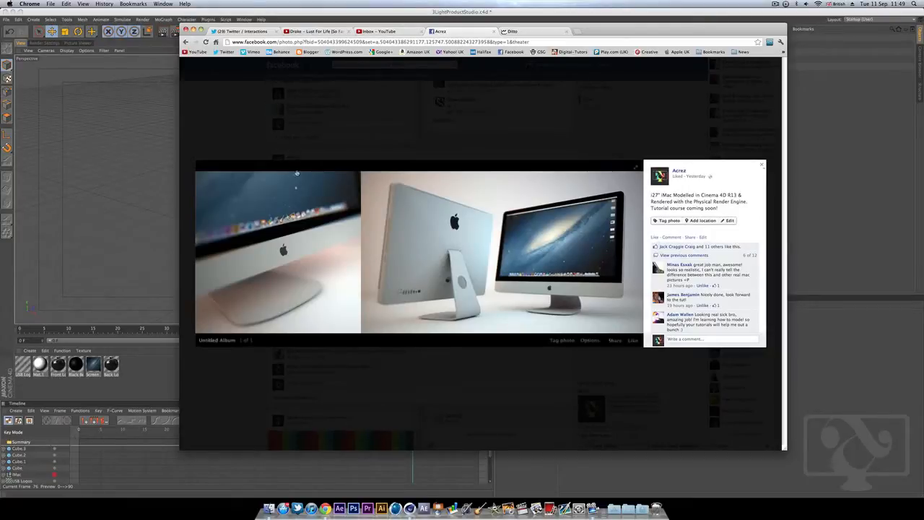
left_click(243, 128)
scroll(239, 169, "up", 10)
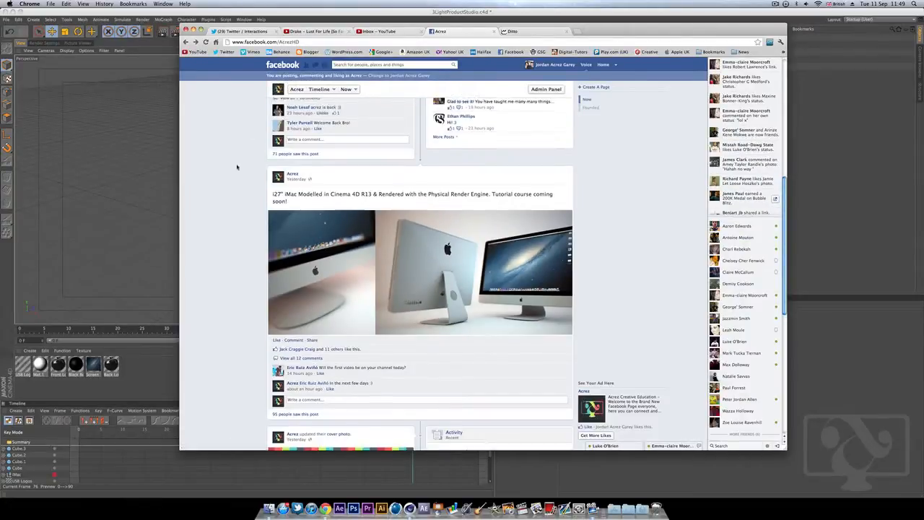
scroll(235, 230, "down", 3)
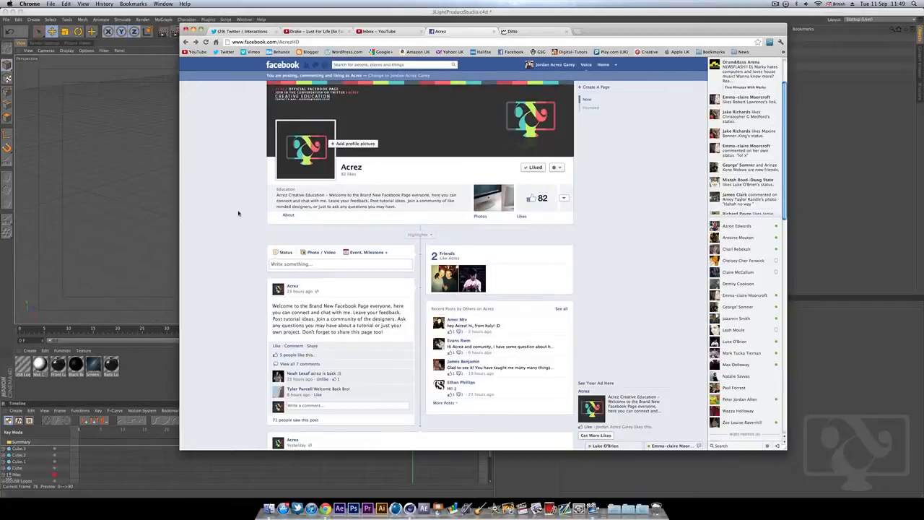
Switch to Cinema 4D, examine the files in the iMac Resourse Pack folder and hide the folder window.
left_click(409, 508)
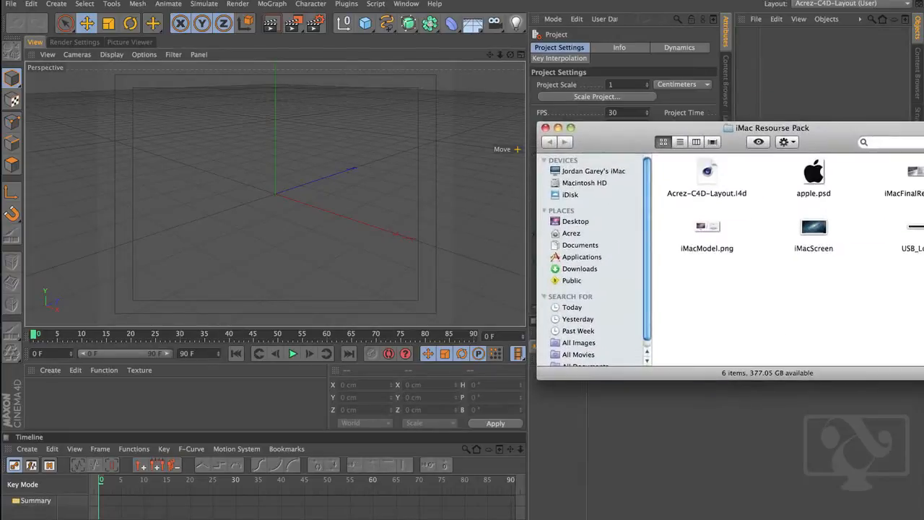
left_click_drag(832, 137, 469, 102)
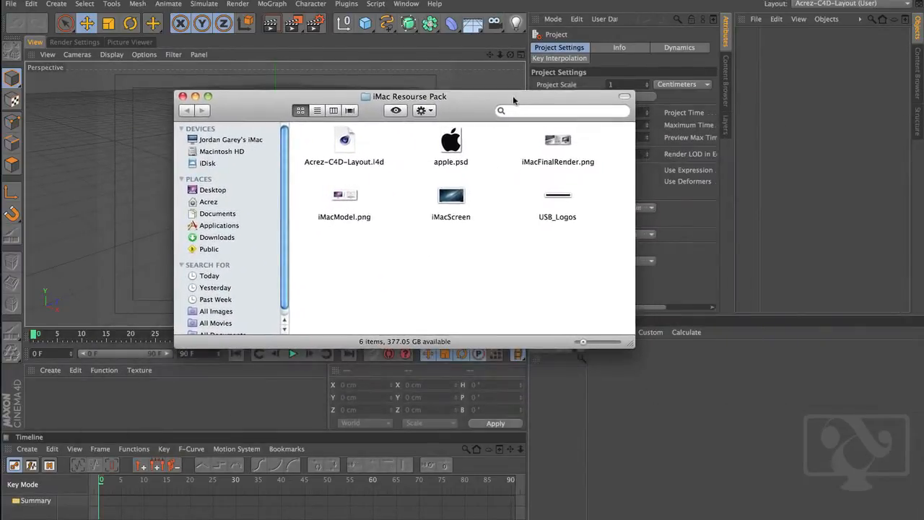
left_click_drag(553, 236, 441, 286)
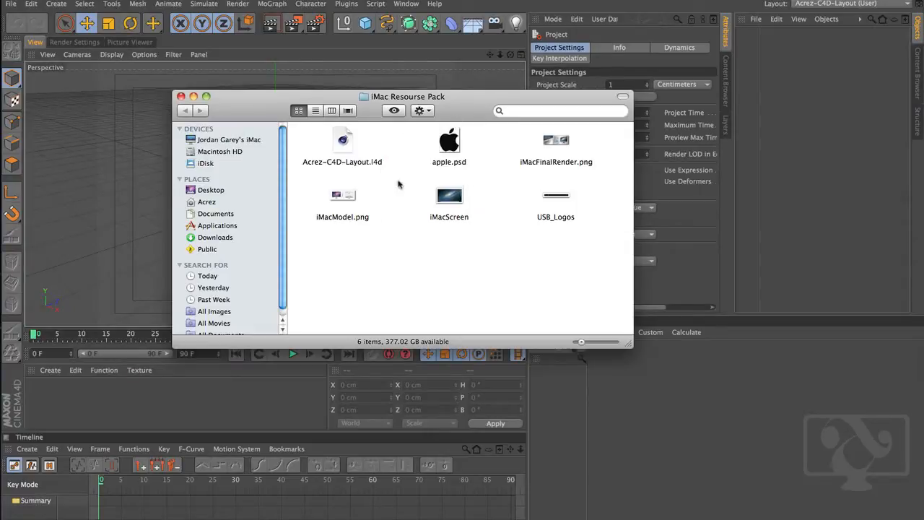
left_click(345, 139)
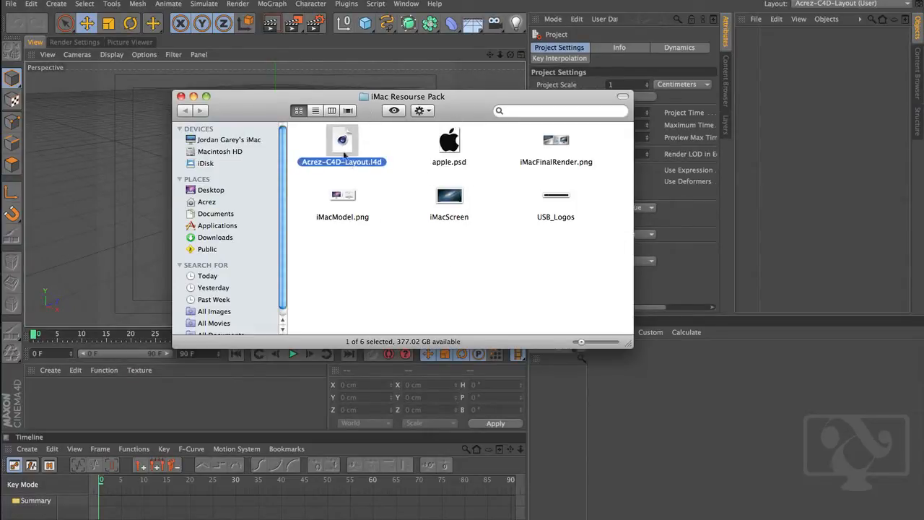
mouse_move(345, 155)
left_mouse_down()
mouse_move(353, 151)
mouse_move(339, 155)
left_mouse_up()
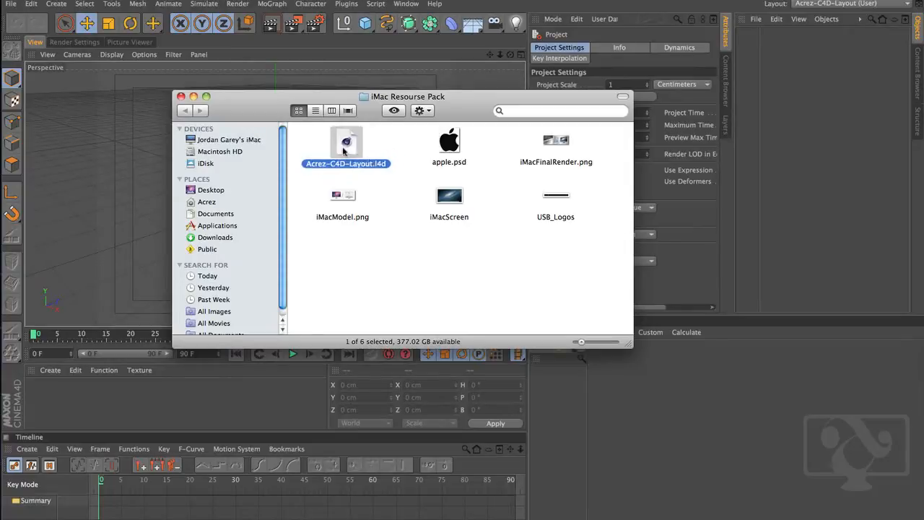
left_click(441, 289)
left_click_drag(457, 110, 767, 207)
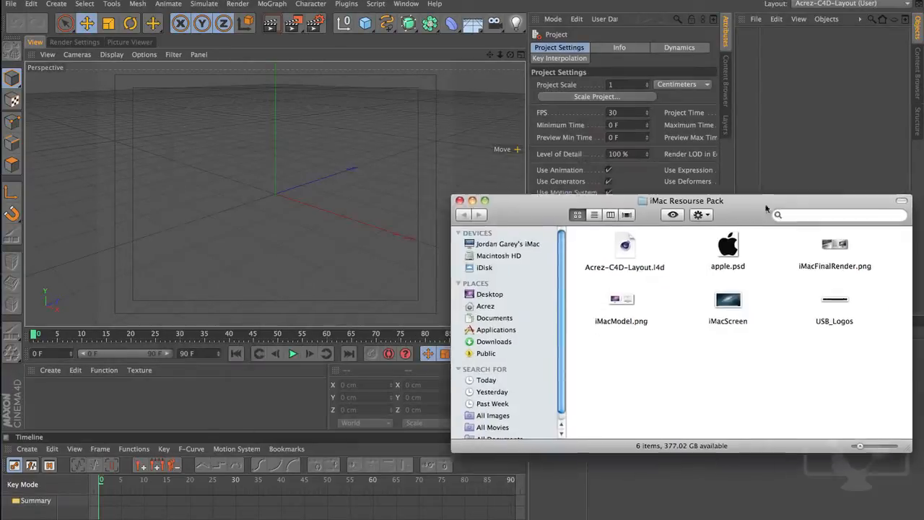
key("super+h")
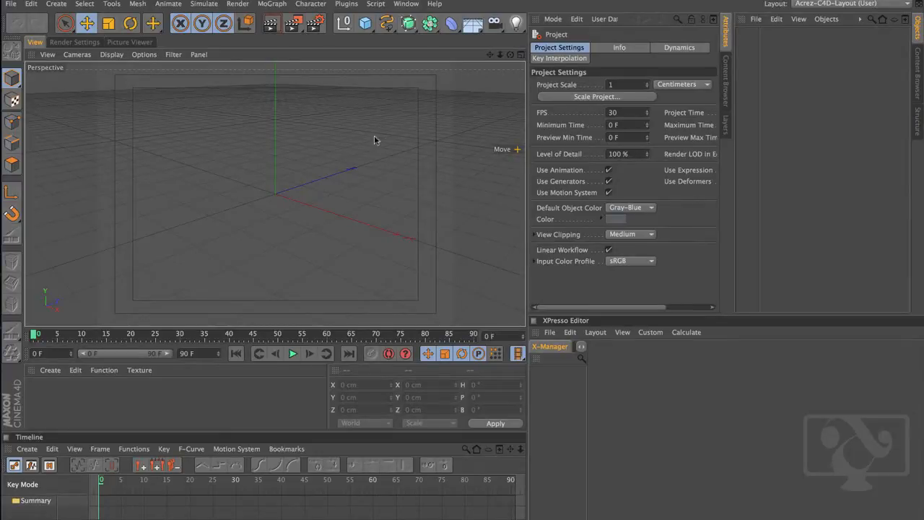
Load the custom interface layout Acrez-C4D-Layout.l4d from the iMac Resourse Pack folder on the Desktop.
left_click(409, 9)
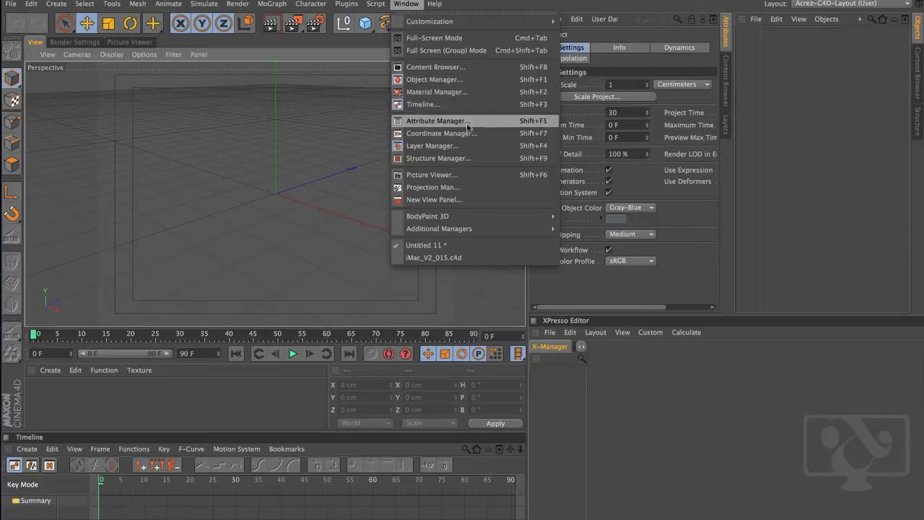
mouse_move(476, 21)
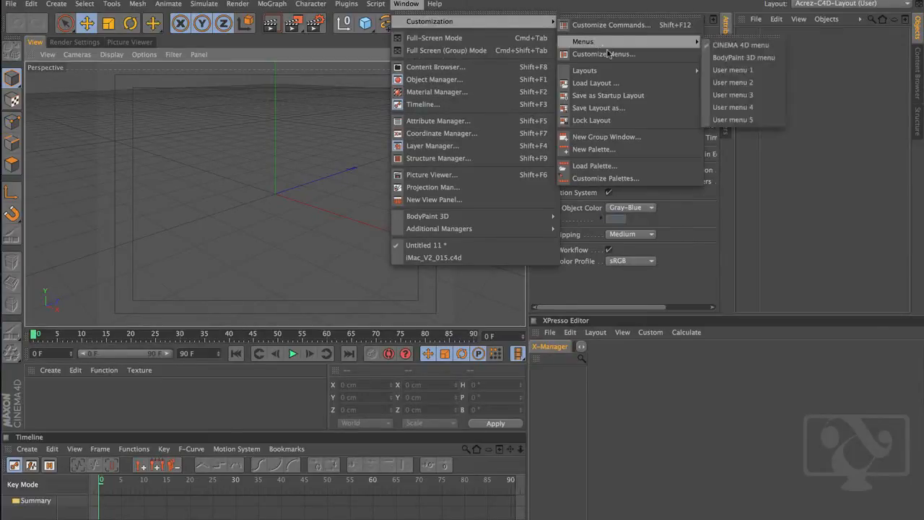
mouse_move(613, 72)
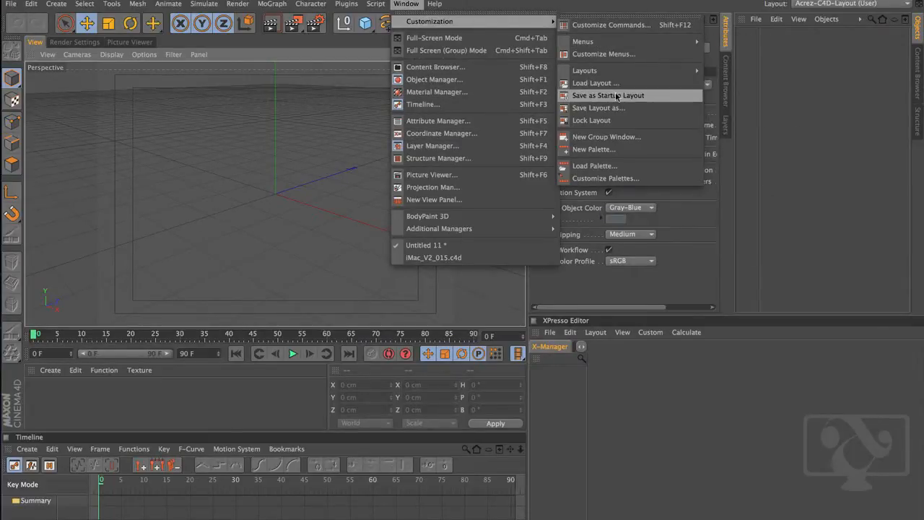
left_click(617, 85)
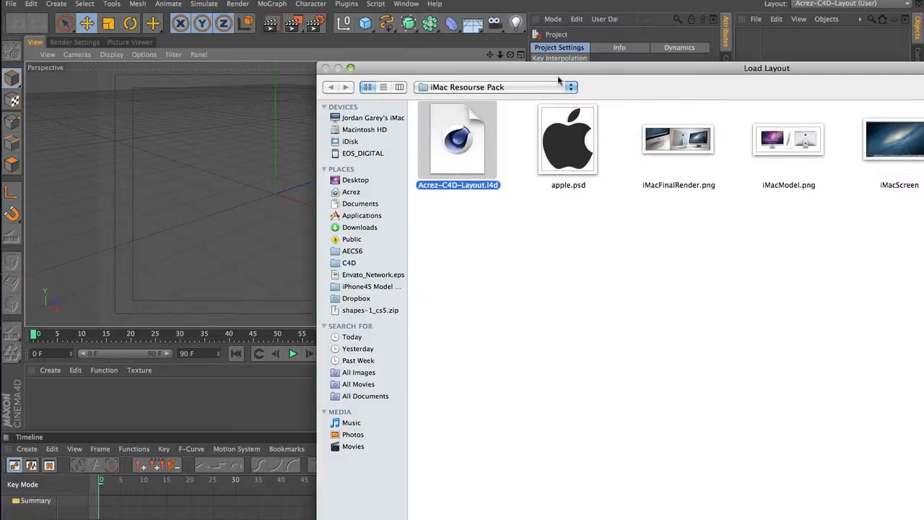
left_click(357, 180)
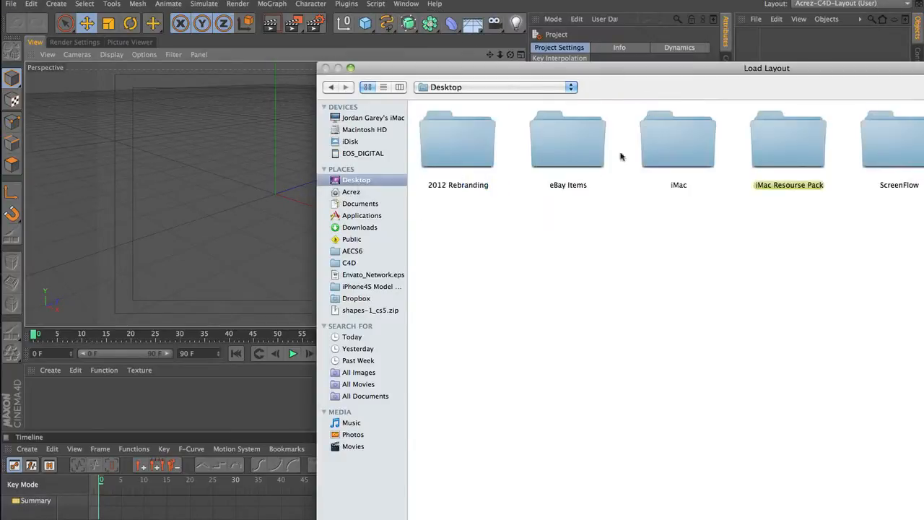
double_click(778, 138)
left_click_drag(803, 79, 546, 45)
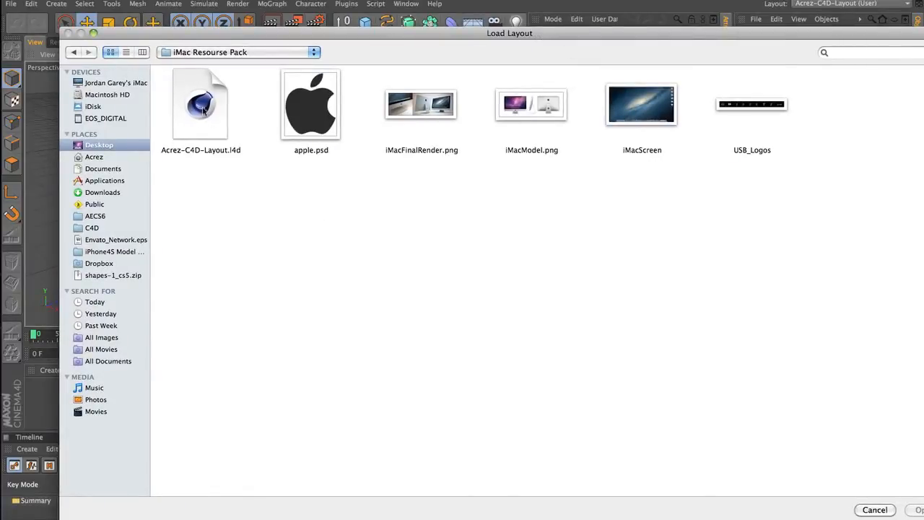
left_click(203, 111)
double_click(203, 112)
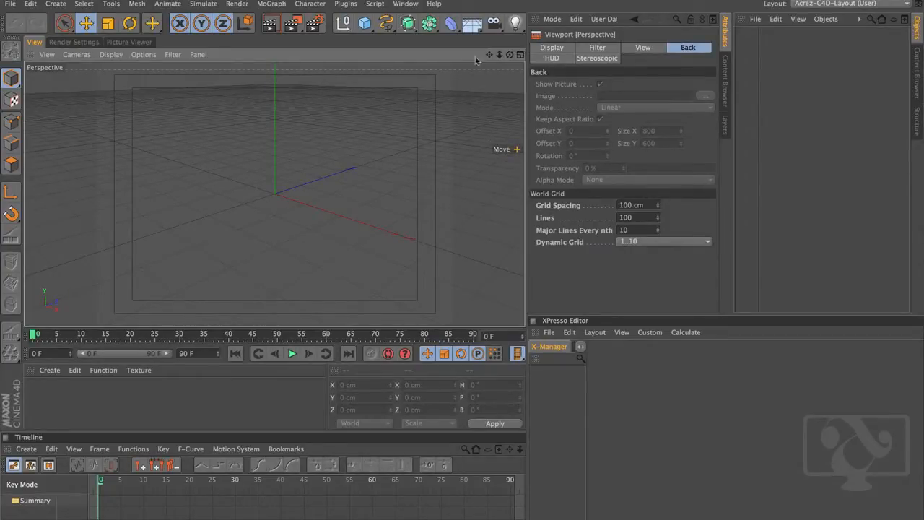
Switch from the Perspective view to the four-view arrangement and maximize the Right view.
left_click(520, 56)
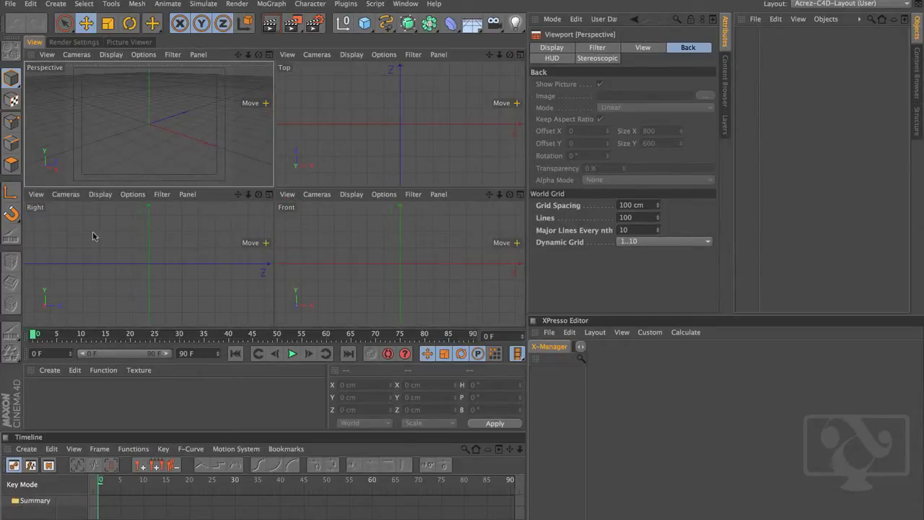
left_click(92, 233)
left_click(353, 231)
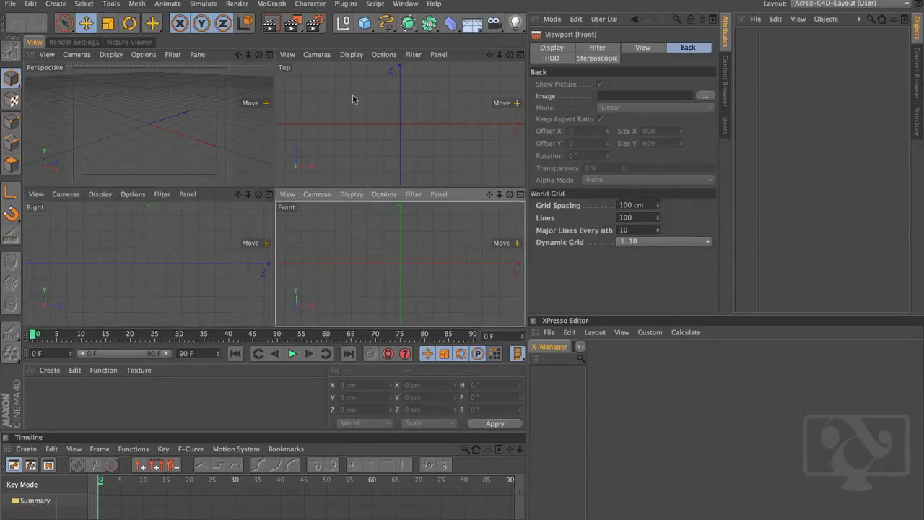
left_click(357, 120)
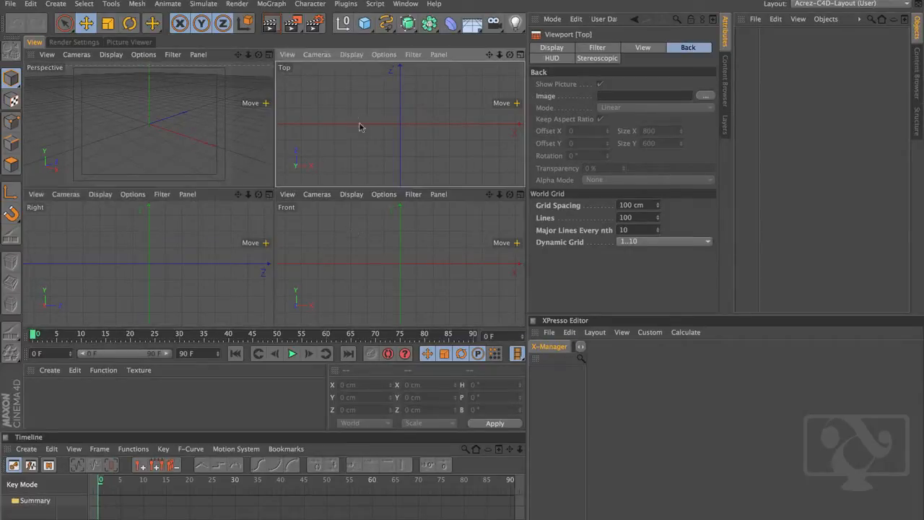
left_click(271, 199)
middle_click(267, 195)
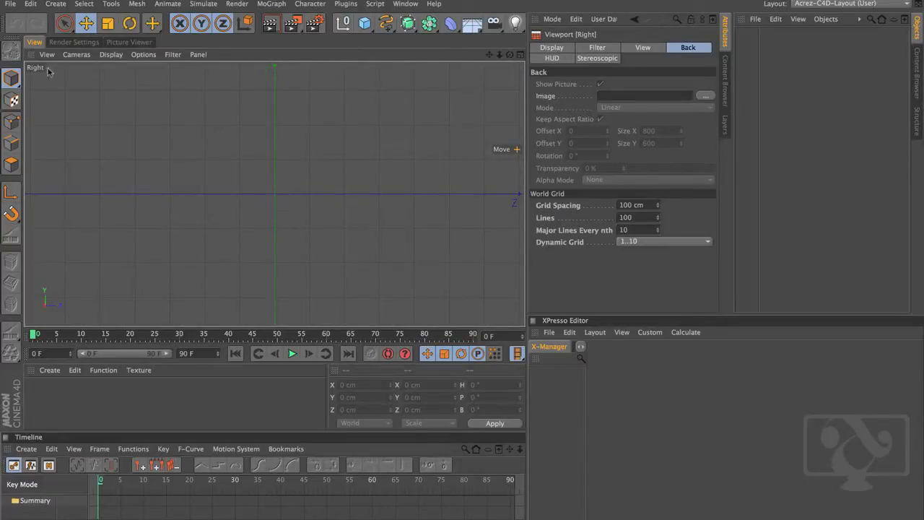
Open the Right viewport's configuration, look through its settings categories and display the Back settings for a background image.
left_click(112, 57)
mouse_move(143, 62)
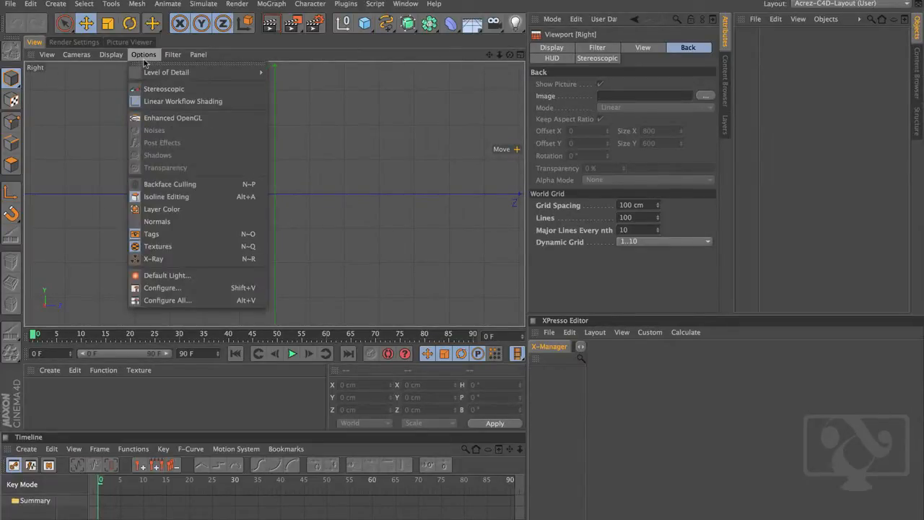
left_click(256, 289)
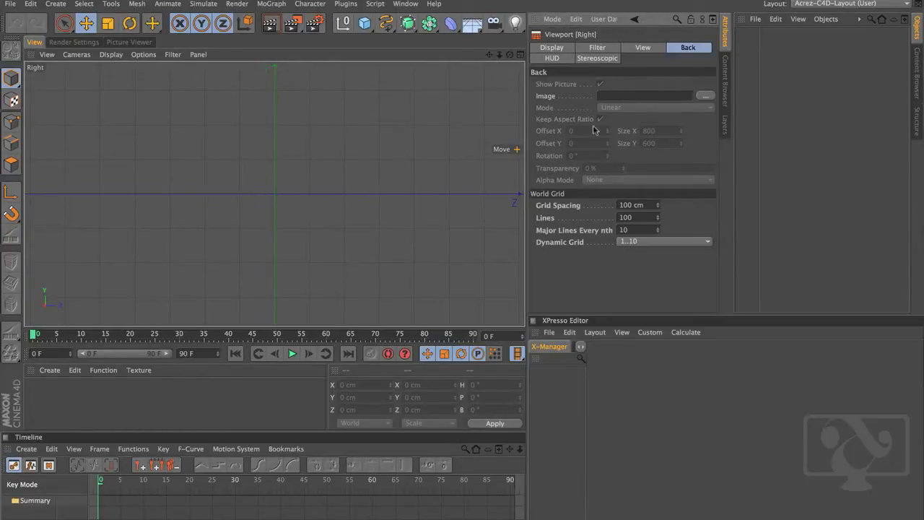
left_click(551, 47)
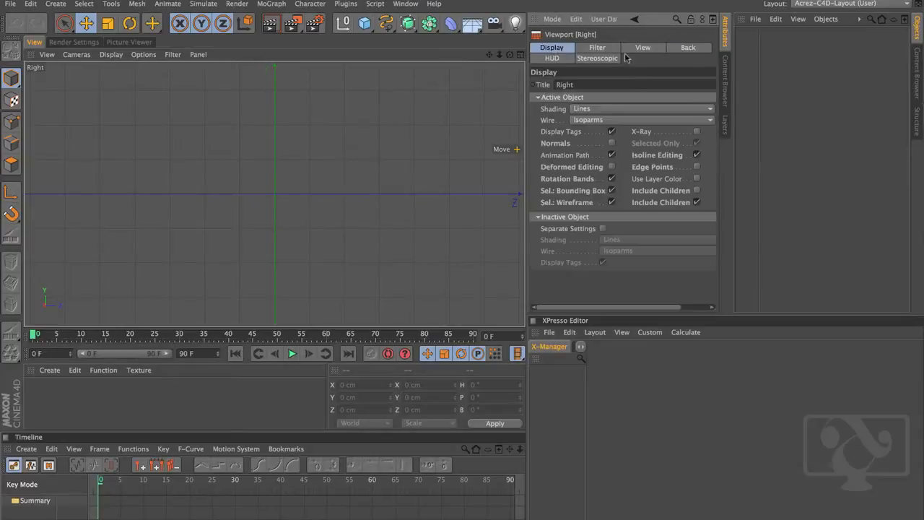
left_click(606, 47)
left_click(643, 48)
left_click(690, 48)
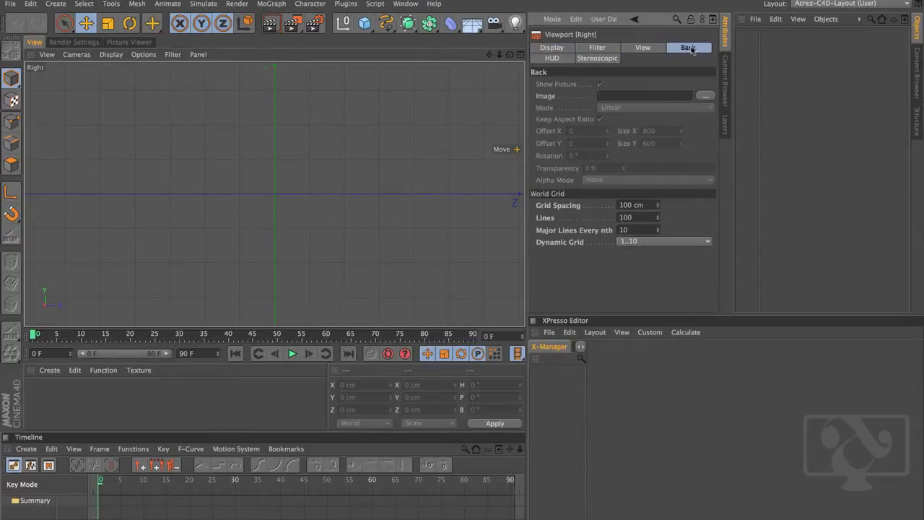
left_click(556, 59)
left_click(598, 59)
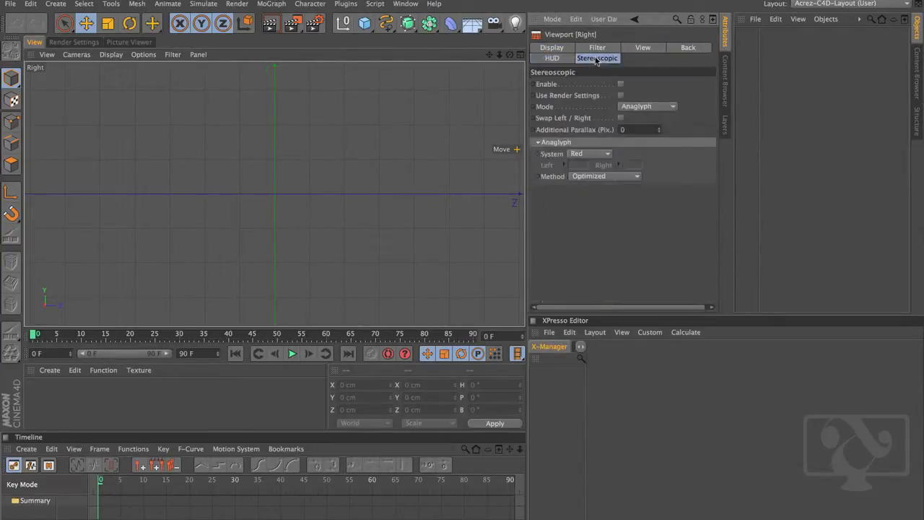
left_click(686, 48)
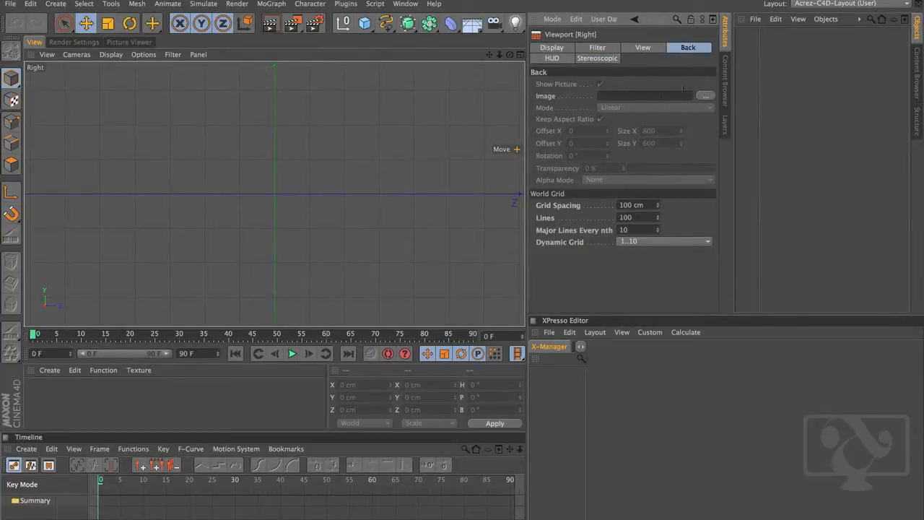
Load iMacModel.png from the iMac Resourse Pack folder as the Right viewport's background image.
left_click(706, 96)
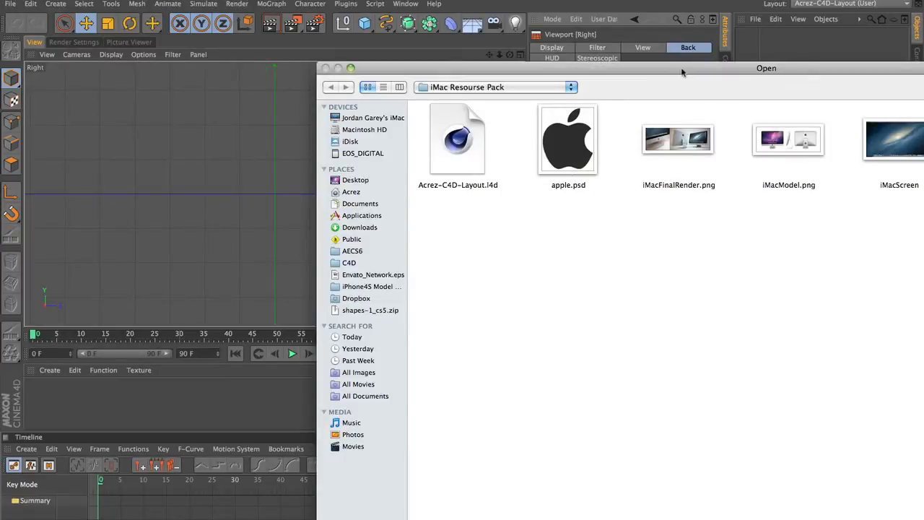
left_click_drag(682, 67, 394, 16)
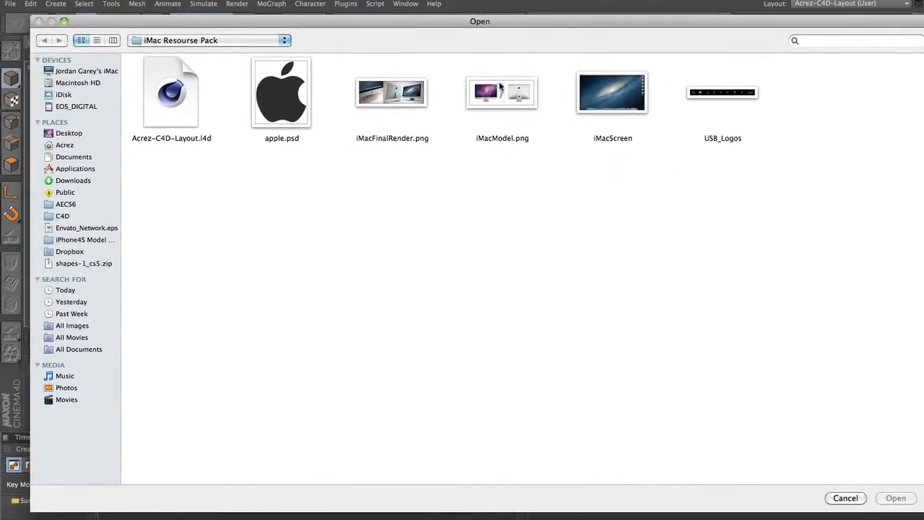
left_click(511, 99)
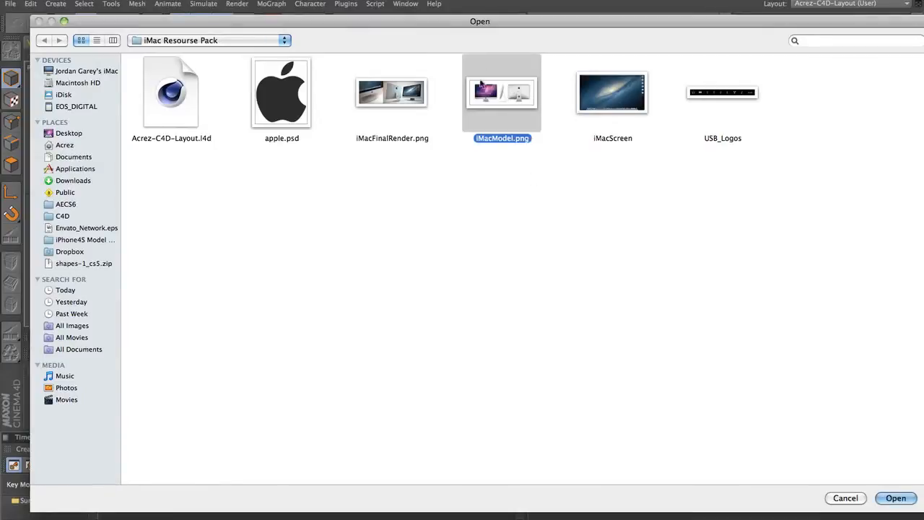
left_click(895, 498)
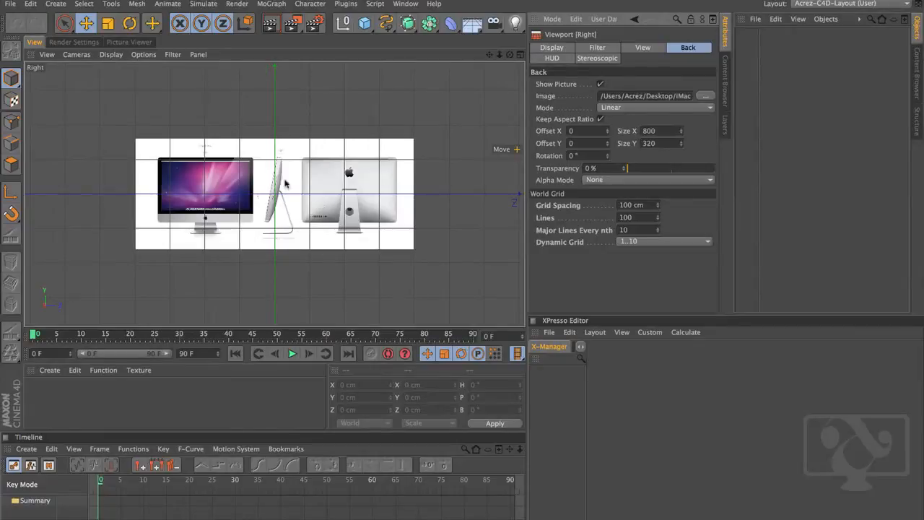
left_click(520, 54)
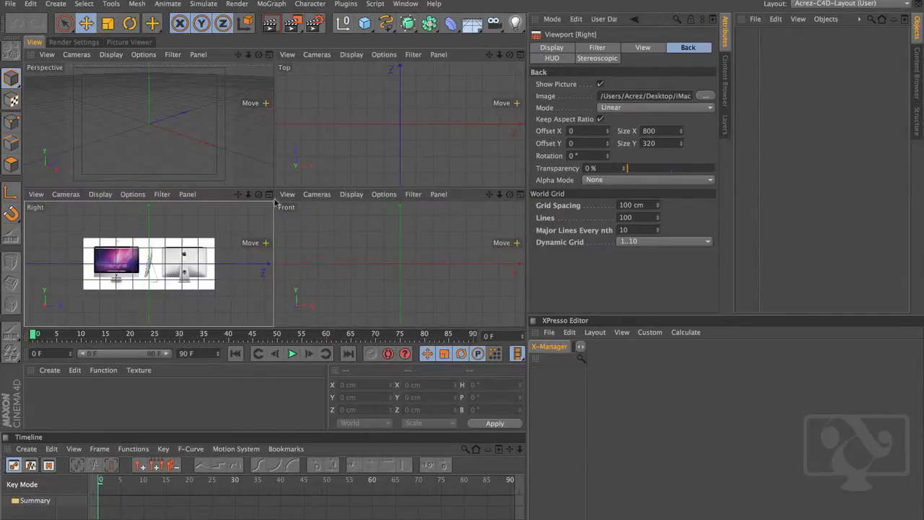
left_click(268, 194)
Set the Right viewport's background image to a Size X of 1000 and a transparency of 75%.
left_click(649, 131)
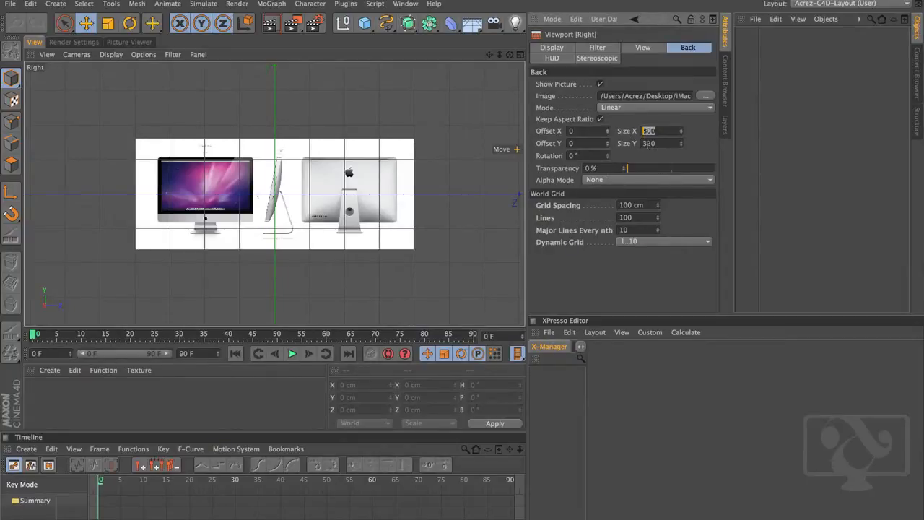
type("1000")
key("Return")
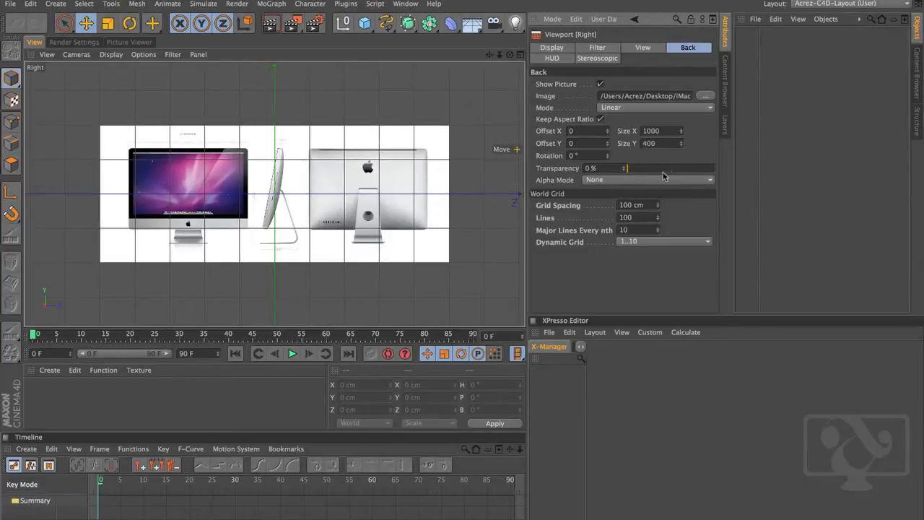
left_click_drag(670, 171, 694, 171)
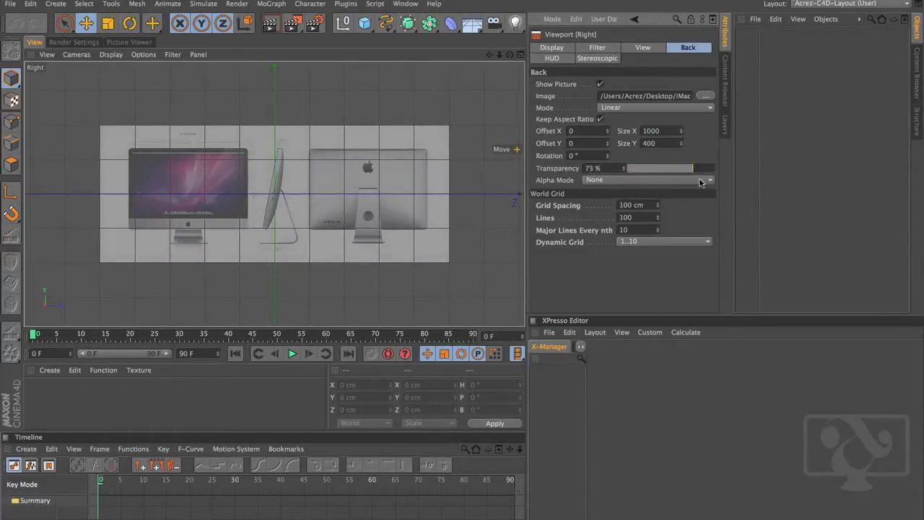
left_click(624, 166)
scroll(256, 186, "up", 4)
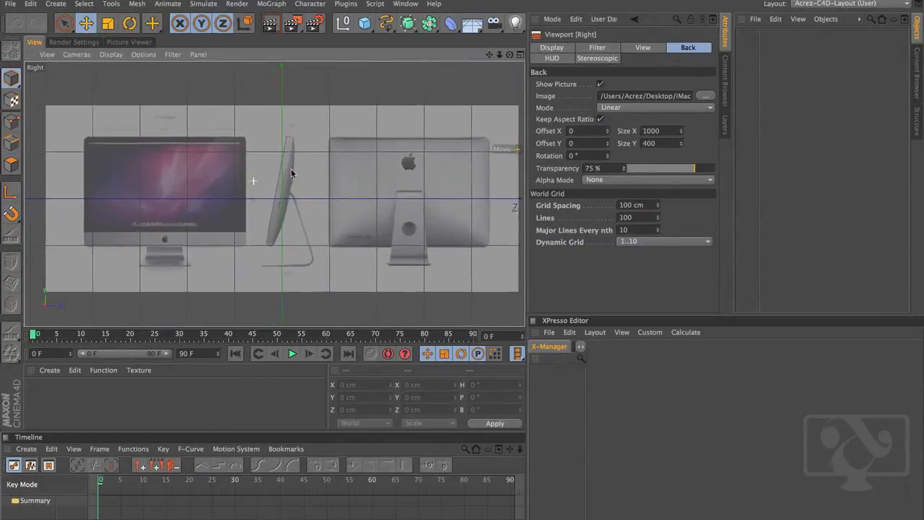
middle_click_drag(327, 175, 307, 179, "alt")
mouse_move(262, 174)
right_mouse_down("alt")
mouse_move(282, 173)
mouse_move(261, 174)
right_mouse_up("alt")
mouse_move(274, 194)
middle_mouse_down("alt")
mouse_move(303, 186)
mouse_move(275, 198)
middle_mouse_up("alt")
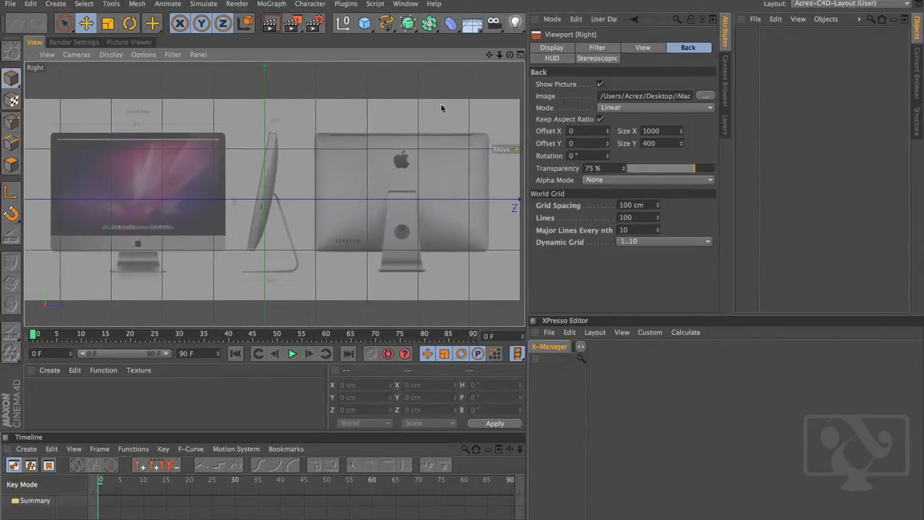
Copy the iMacModel.png path from the Right viewport's background settings and apply it as the Front viewport's background image.
left_click(520, 56)
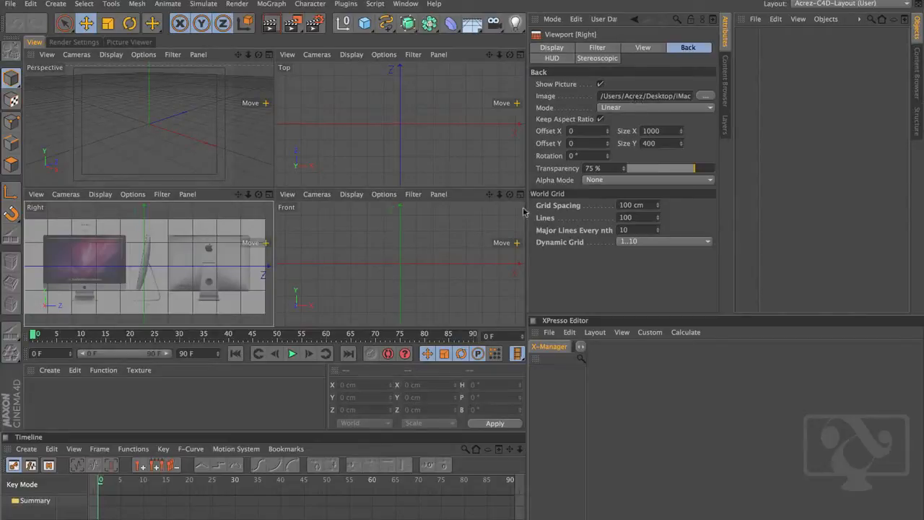
left_click(636, 96)
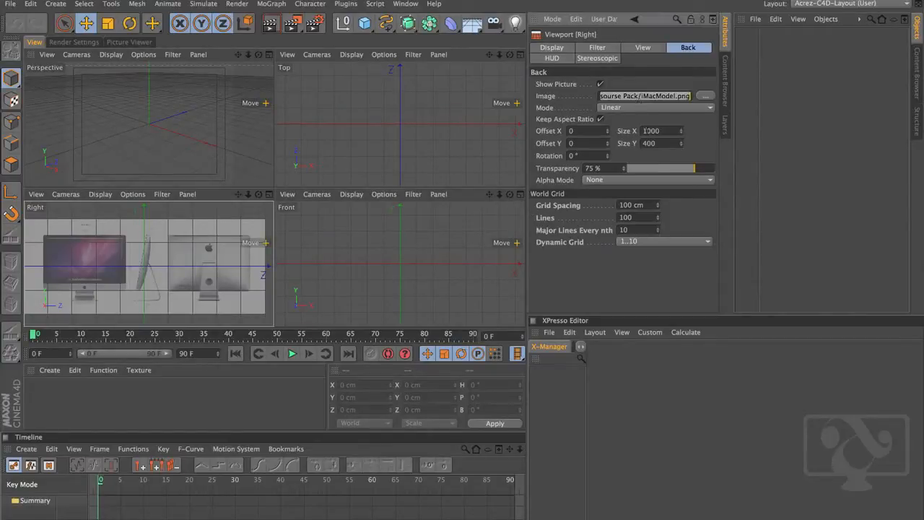
right_click(635, 95)
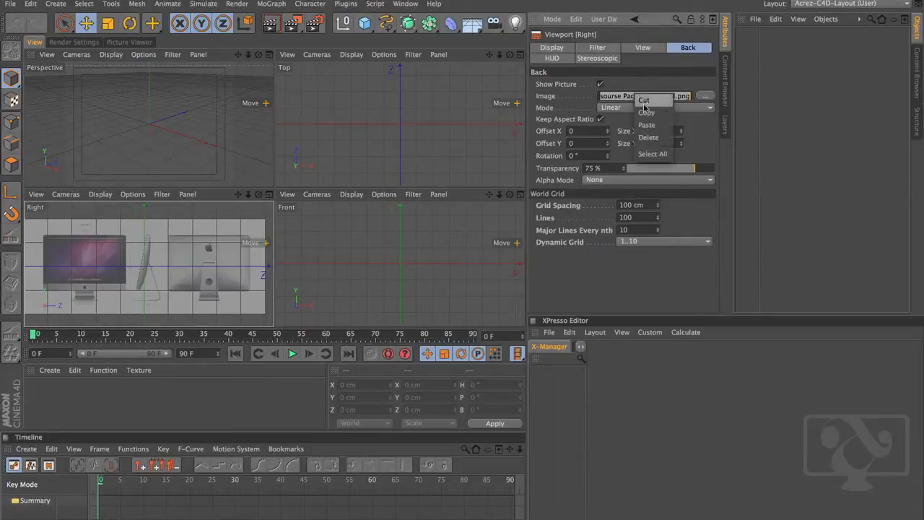
left_click(649, 117)
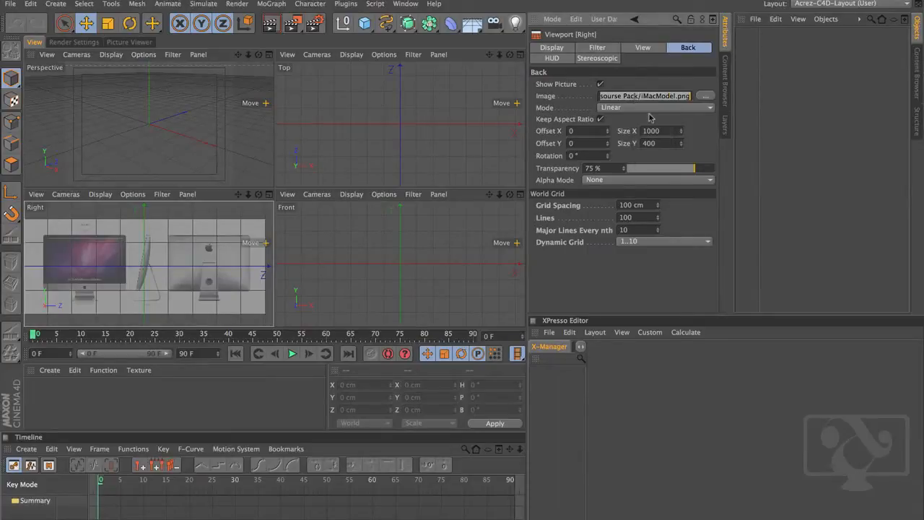
left_click(390, 247)
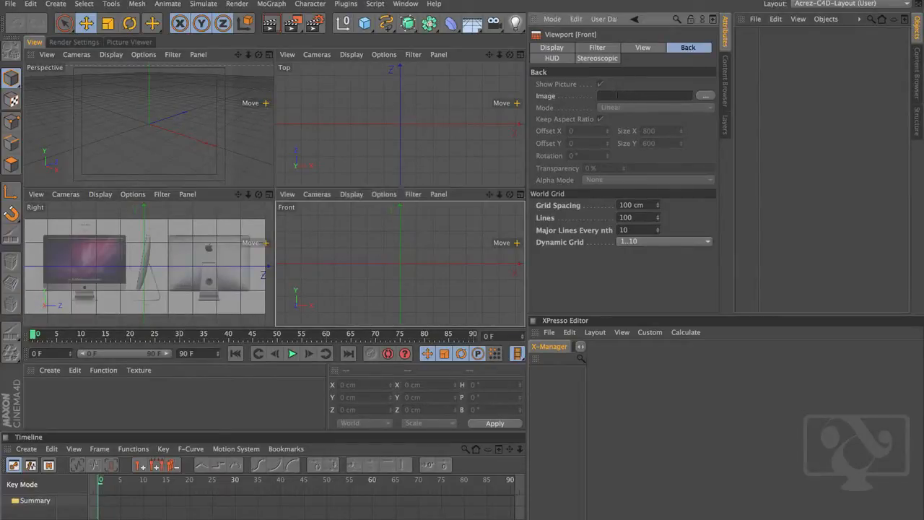
right_click(633, 98)
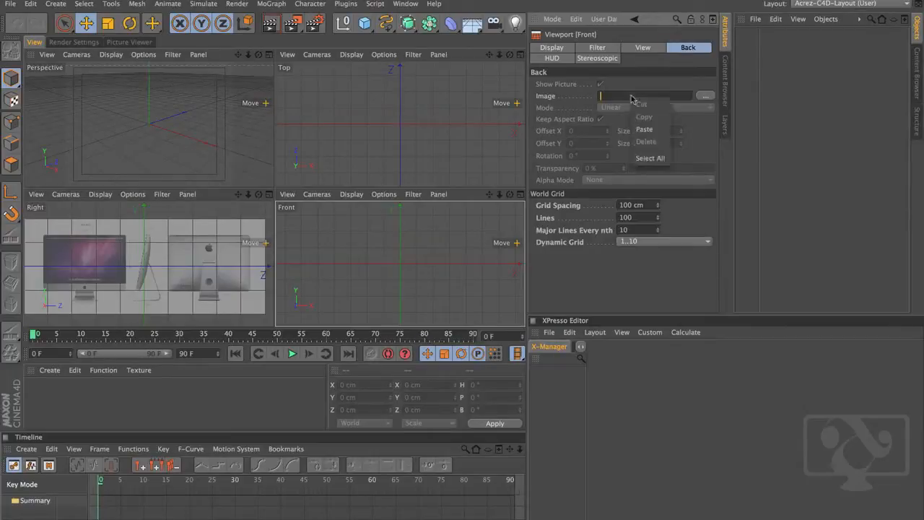
left_click(652, 130)
key("Return")
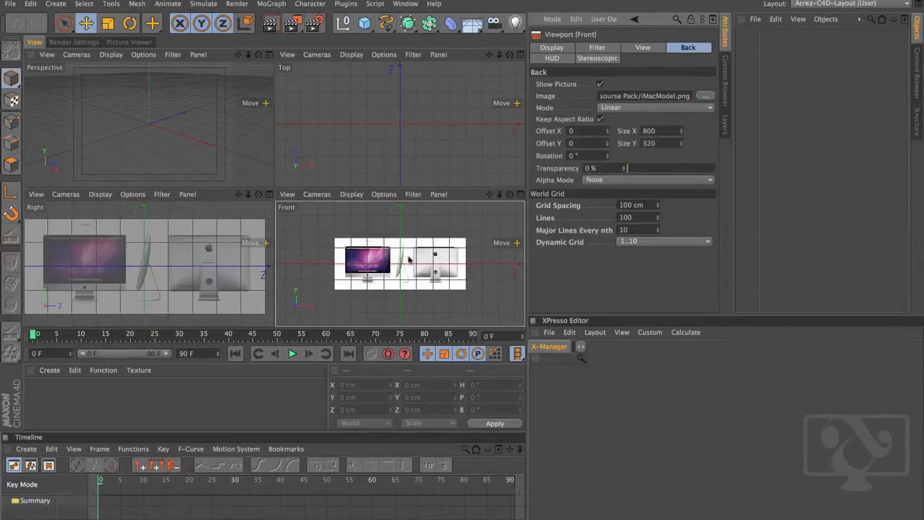
Maximize the Front view and set its background image to a Size X of 1000 and a transparency of 75%.
left_click_drag(499, 195, 519, 201)
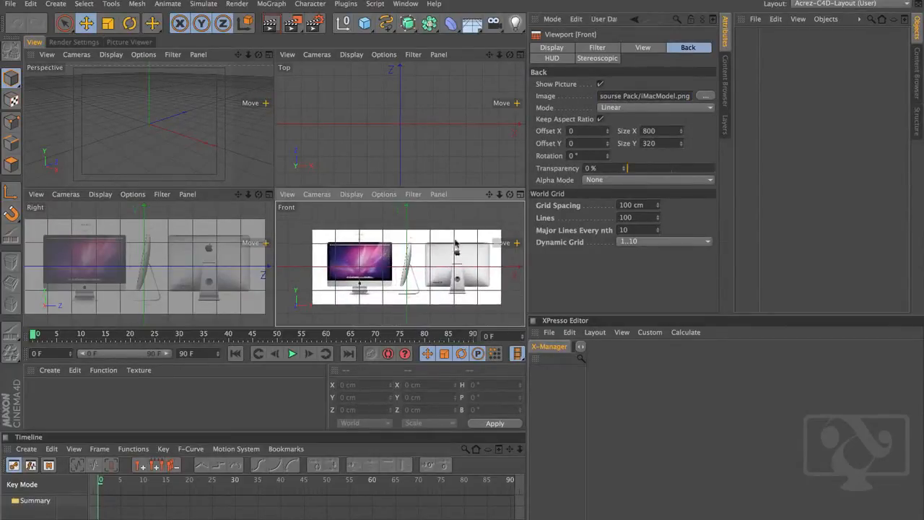
left_click(519, 195)
scroll(303, 195, "up", 3)
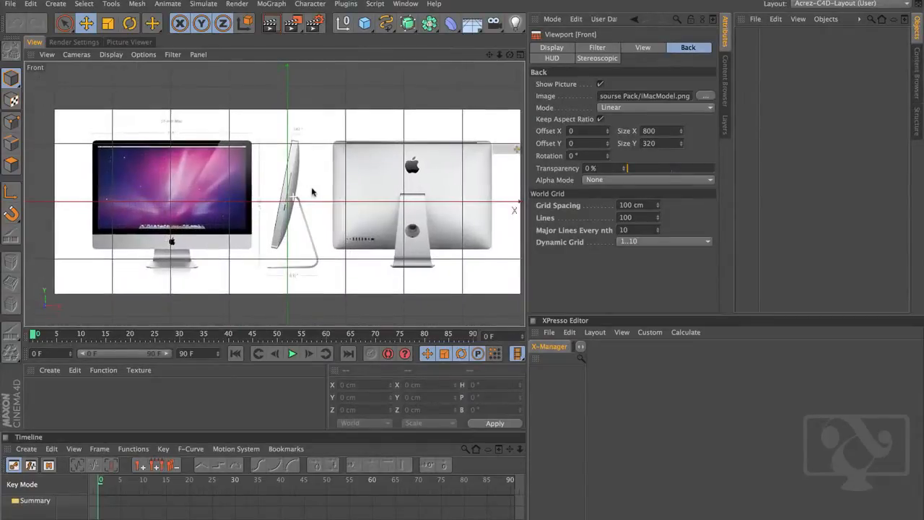
mouse_move(342, 196)
middle_mouse_down("alt")
mouse_move(317, 200)
mouse_move(332, 195)
middle_mouse_up("alt")
left_click(653, 132)
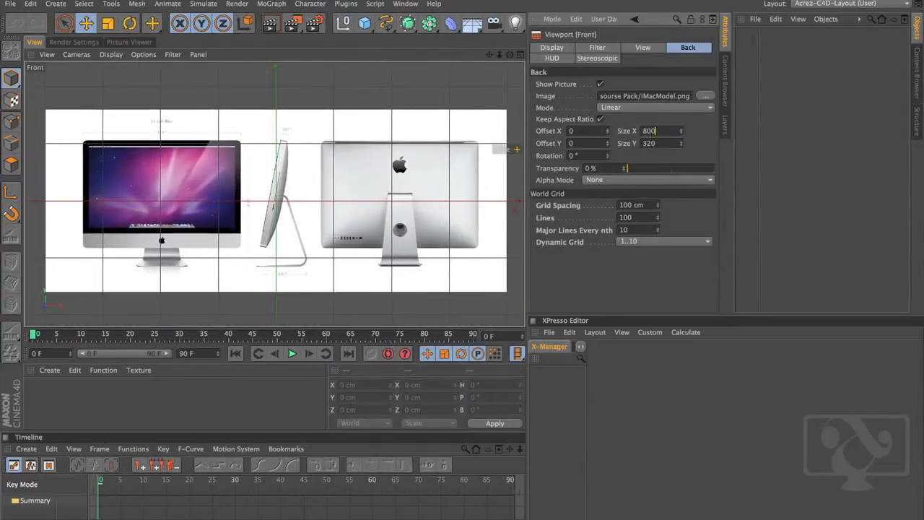
double_click(653, 131)
type("1000")
key("Return")
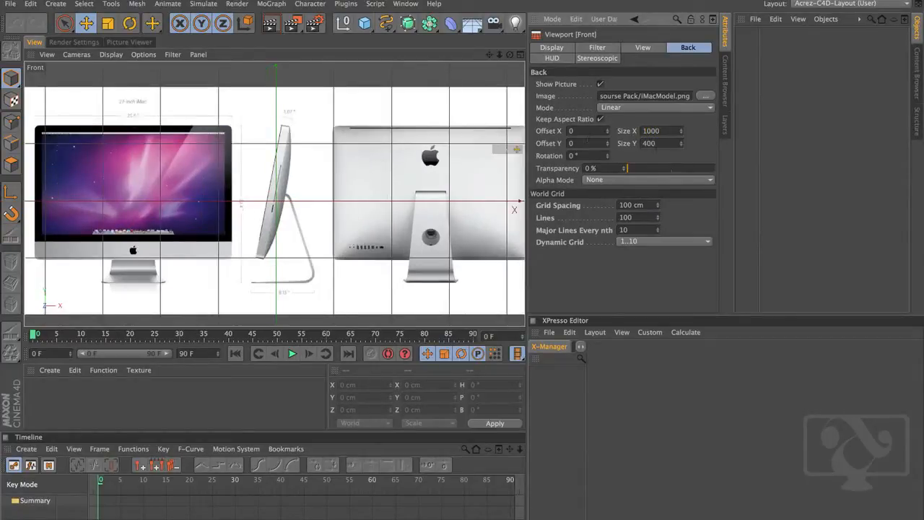
left_click_drag(657, 168, 691, 169)
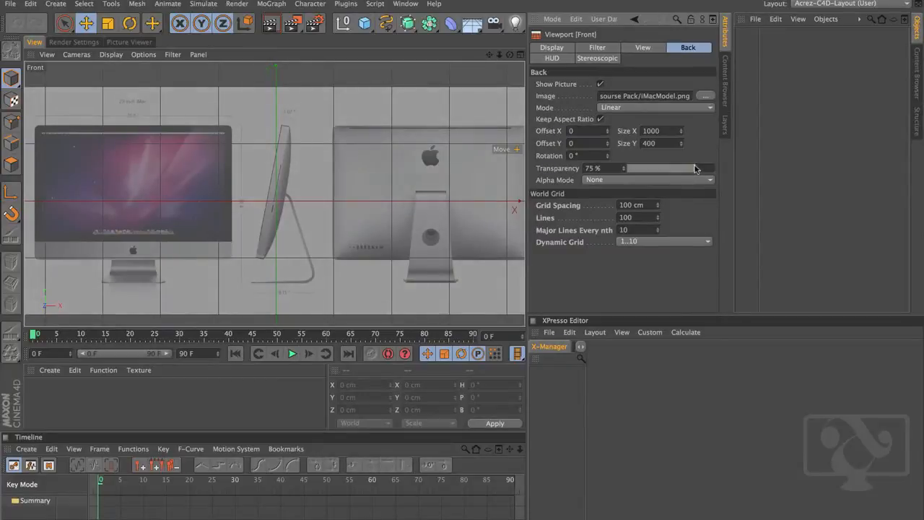
Inspect the reference image in the maximized Right view and return to the four-view arrangement.
left_click(519, 55)
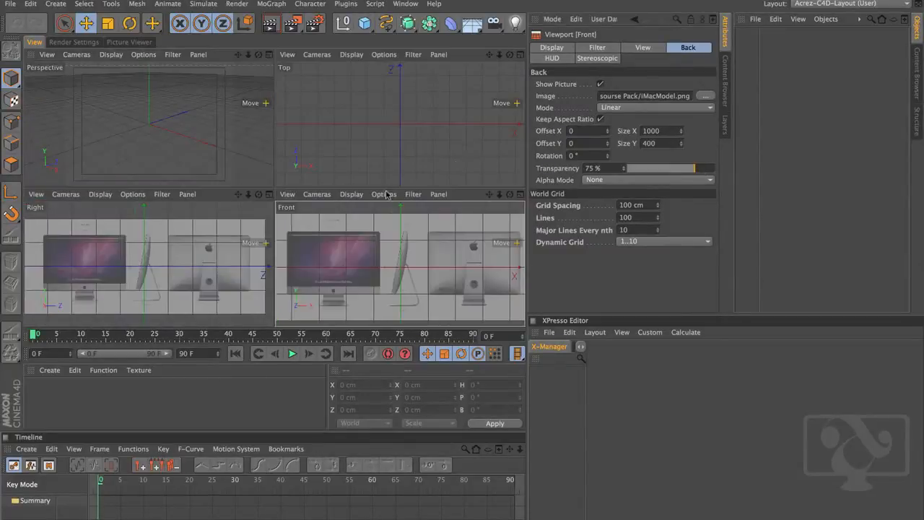
left_click(269, 195)
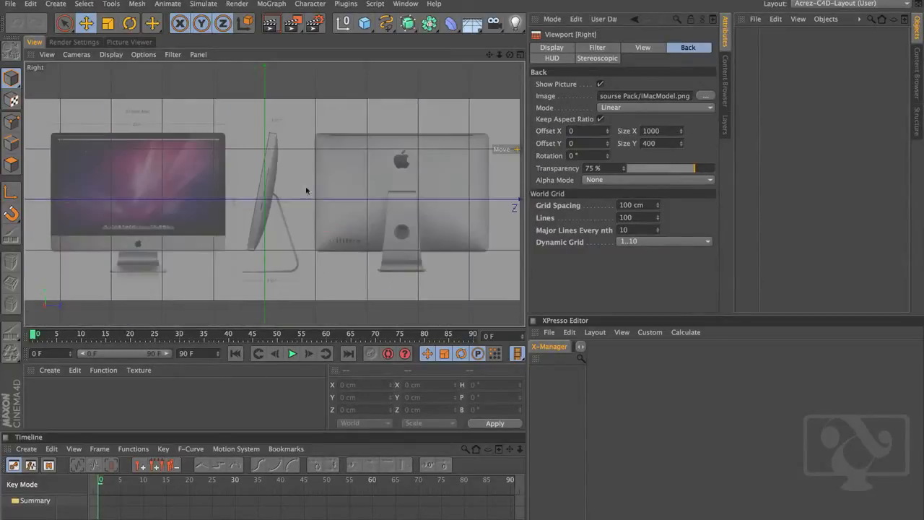
scroll(168, 194, "up", 3)
scroll(190, 181, "down", 3)
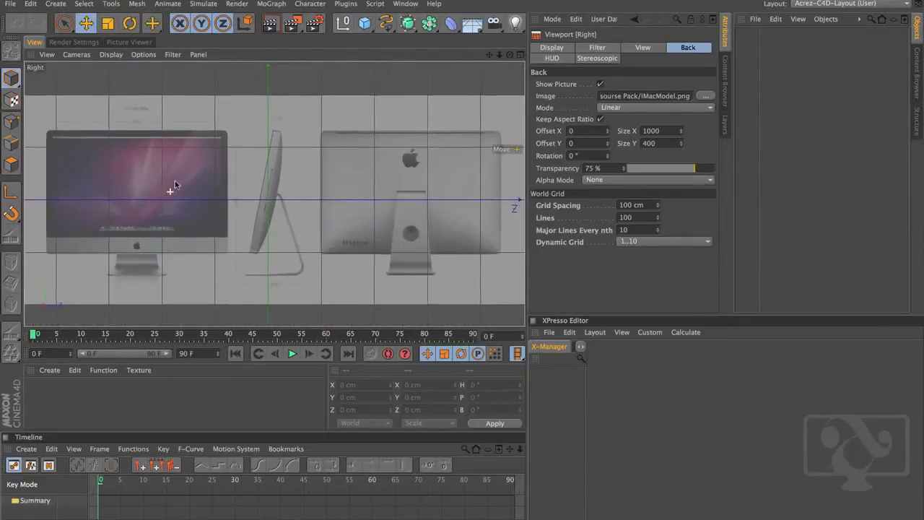
left_click(519, 55)
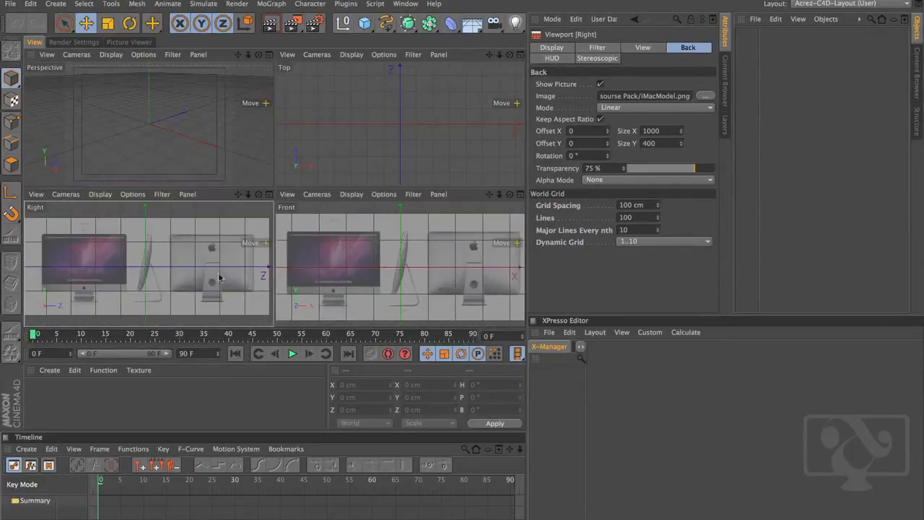
Maximize the Front view, hide its grid and frame the front picture of the iMac.
left_click(520, 196)
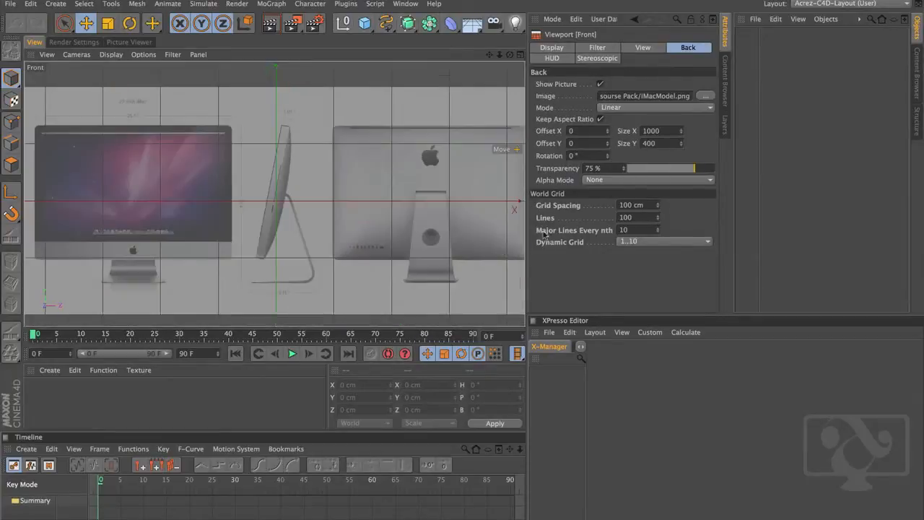
left_click(142, 55)
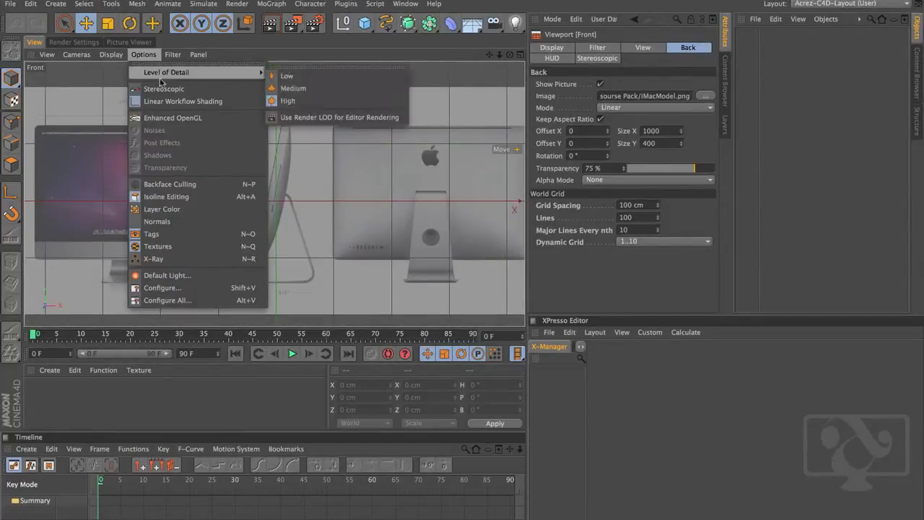
mouse_move(109, 56)
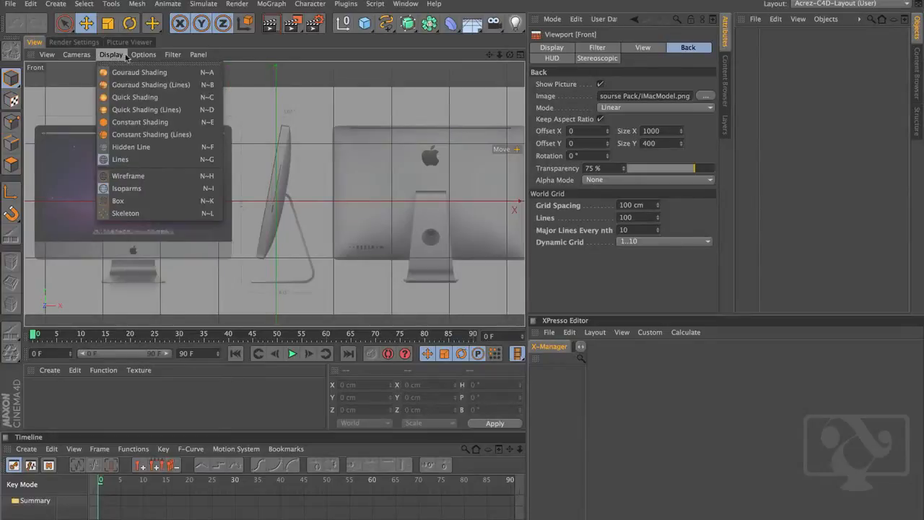
mouse_move(171, 56)
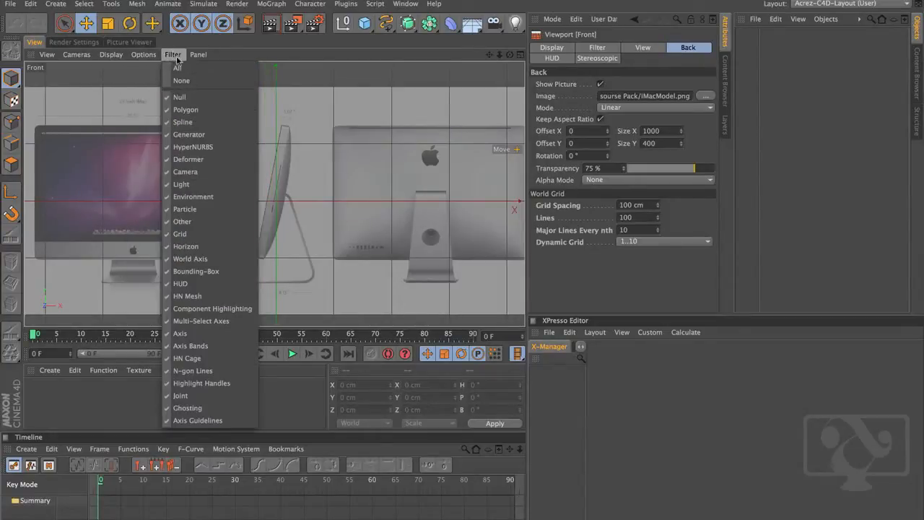
left_click(219, 236)
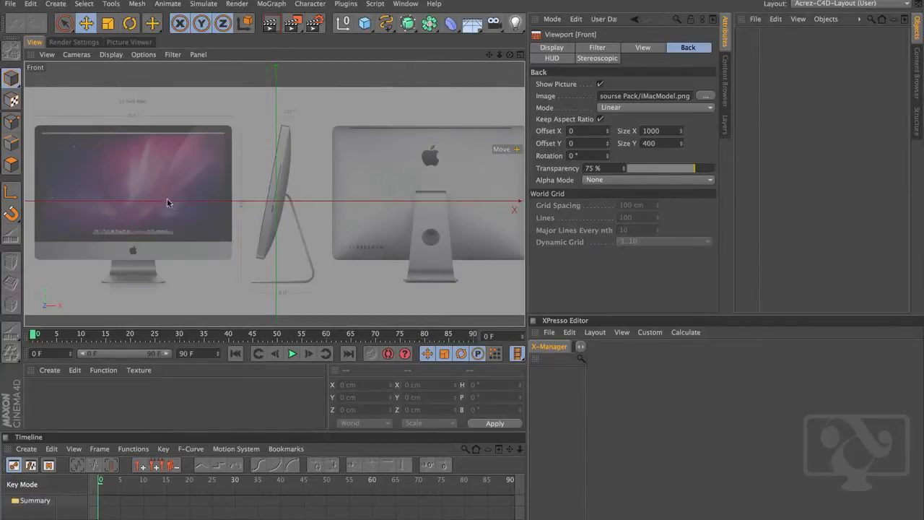
right_click_drag(169, 200, 209, 191, "alt")
middle_click_drag(209, 191, 325, 178, "alt")
right_click_drag(324, 178, 309, 180, "alt")
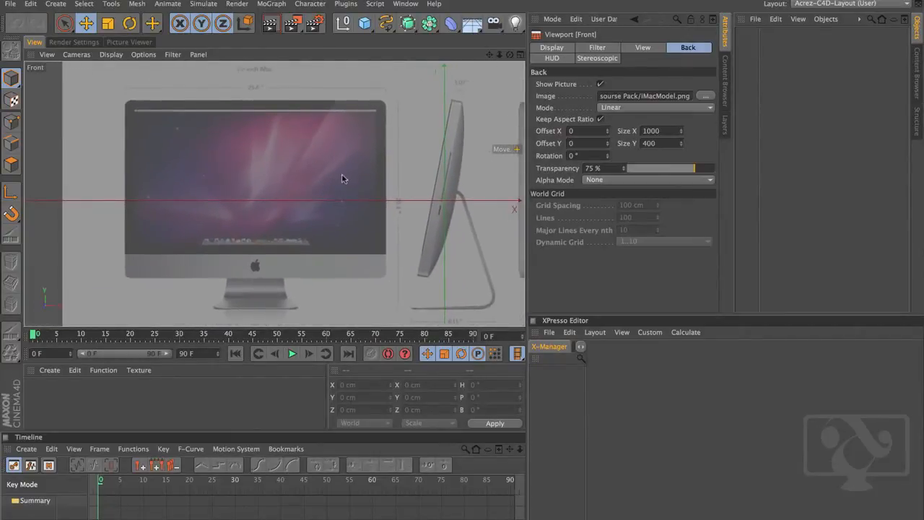
mouse_move(345, 175)
middle_mouse_down("alt")
mouse_move(322, 178)
mouse_move(332, 178)
middle_mouse_up("alt")
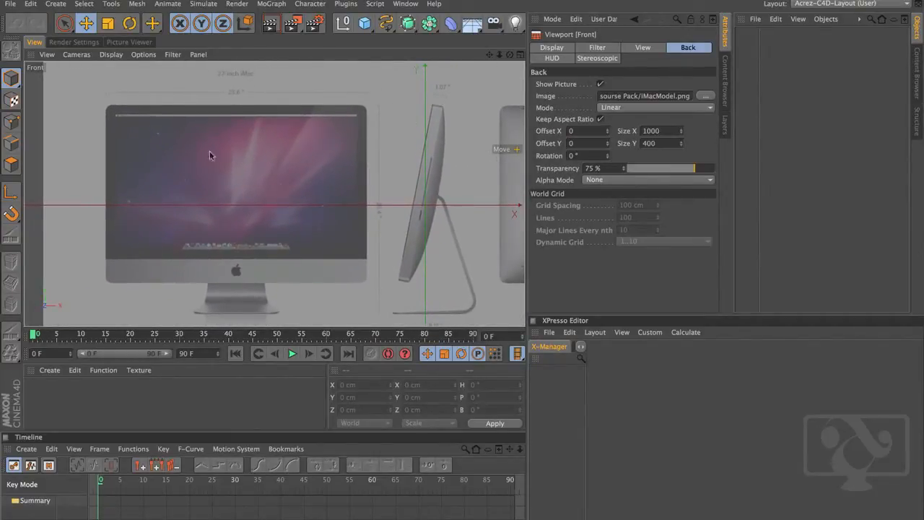
Start saving the project under a new name and create a folder named iMacC4D on the Desktop for it.
left_click(10, 3)
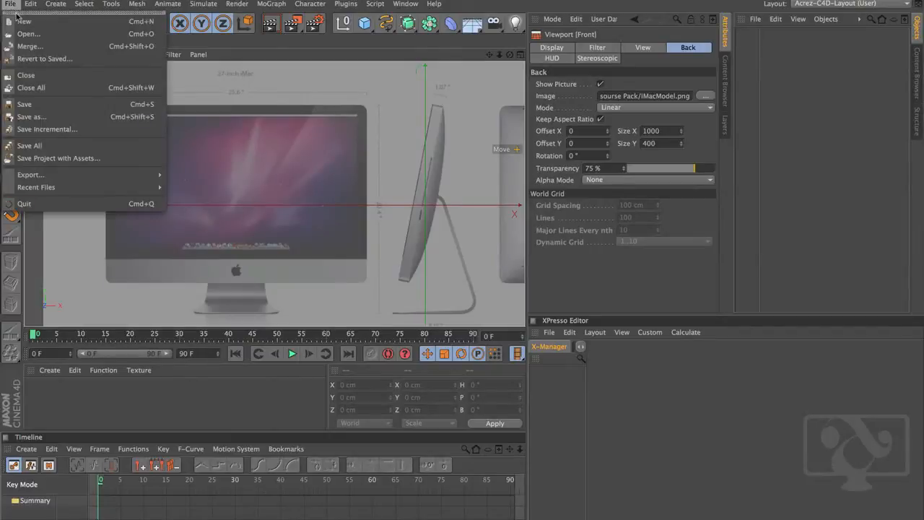
left_click(86, 119)
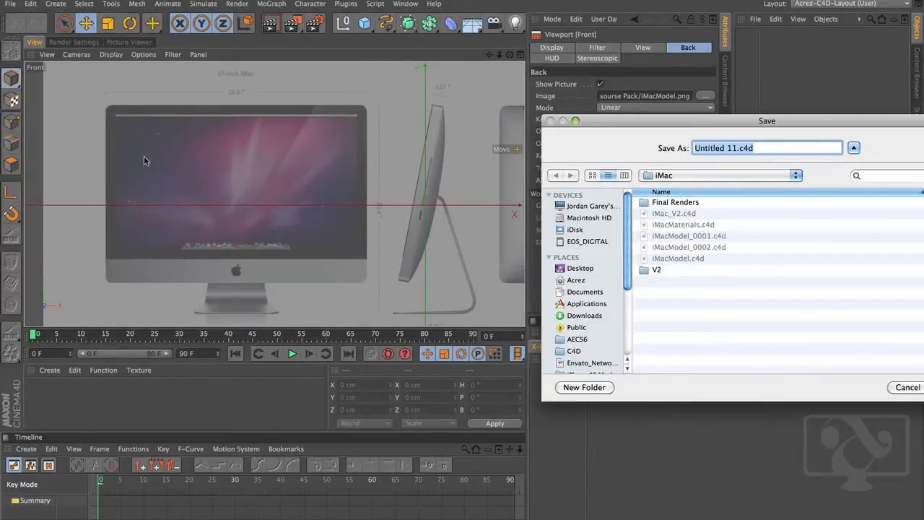
left_click(581, 268)
left_click(583, 387)
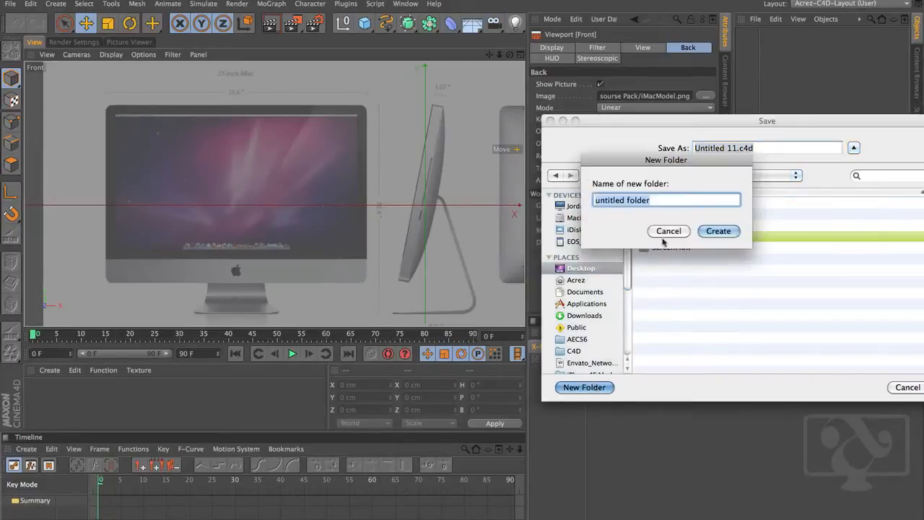
left_click_drag(686, 129, 505, 119)
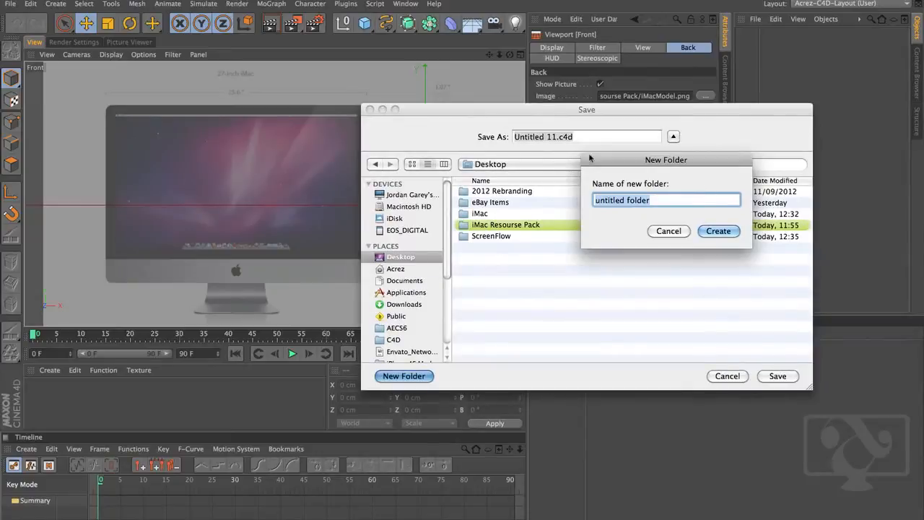
type("iMac")
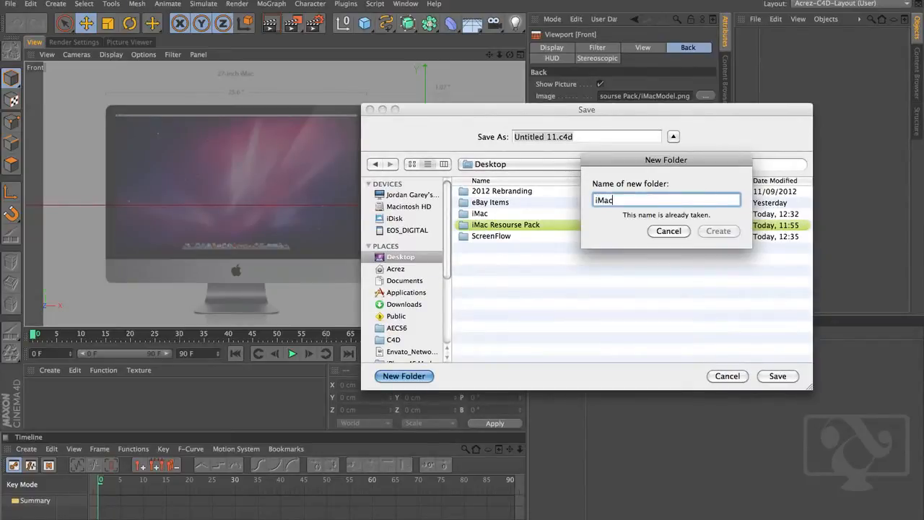
type("C4D")
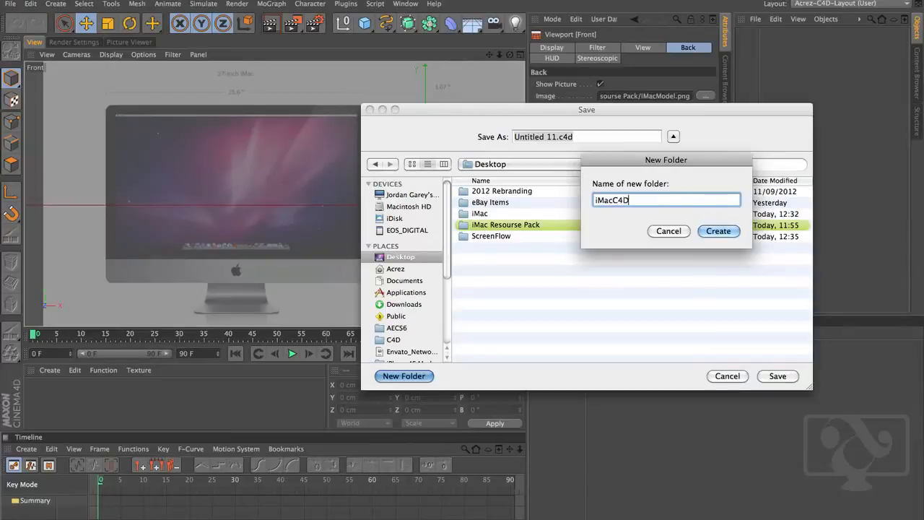
key("Return")
Save the project as iMac_001.c4d in the iMacC4D folder and make an incremental save of it.
left_click(553, 137)
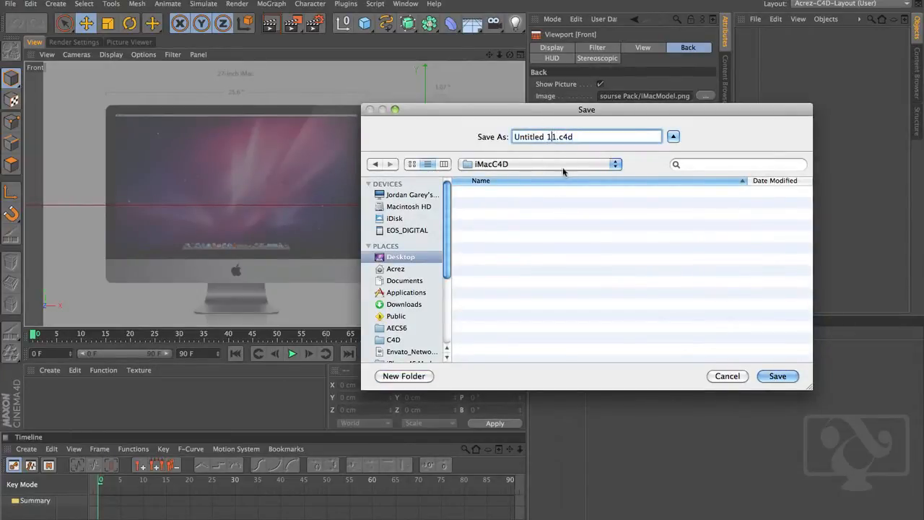
left_click_drag(558, 136, 428, 133)
type("iMac_")
type("OBJ")
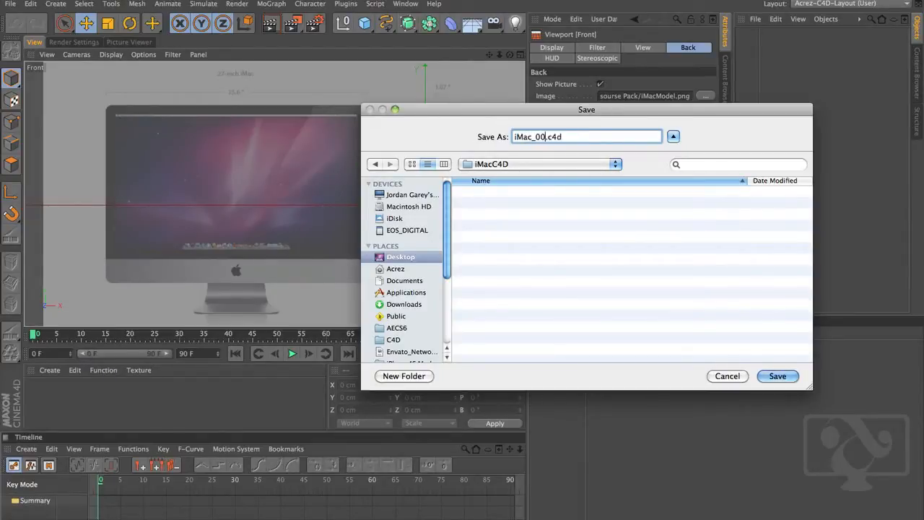
key("Return")
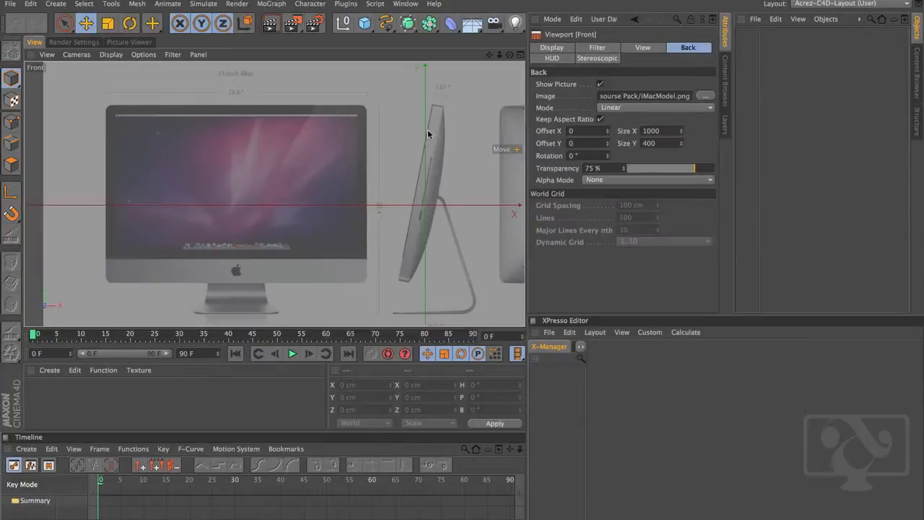
left_click(10, 3)
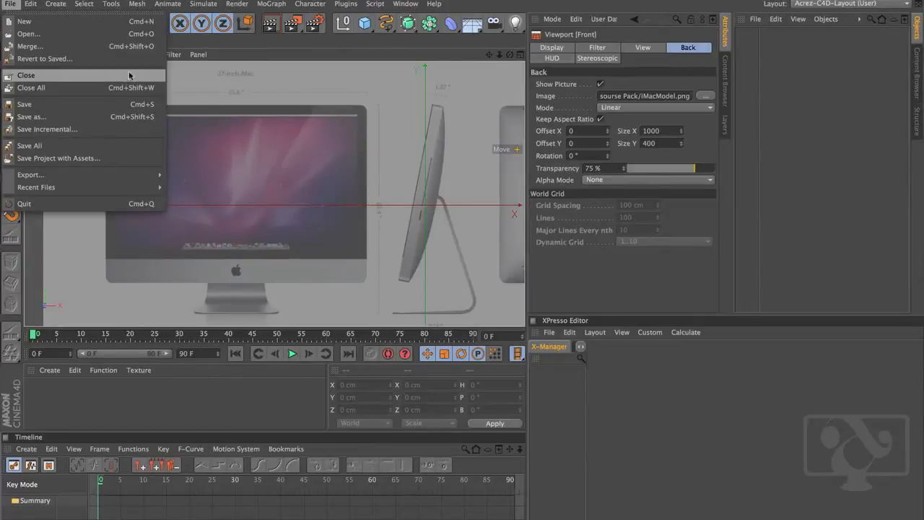
left_click(110, 130)
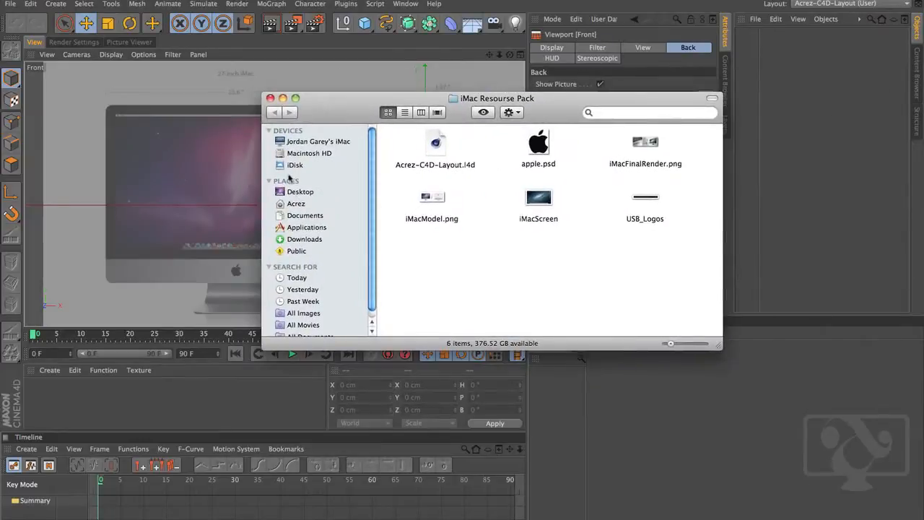
In Finder, open the iMacC4D folder on the Desktop, check the saved project versions and close the window.
left_click(296, 191)
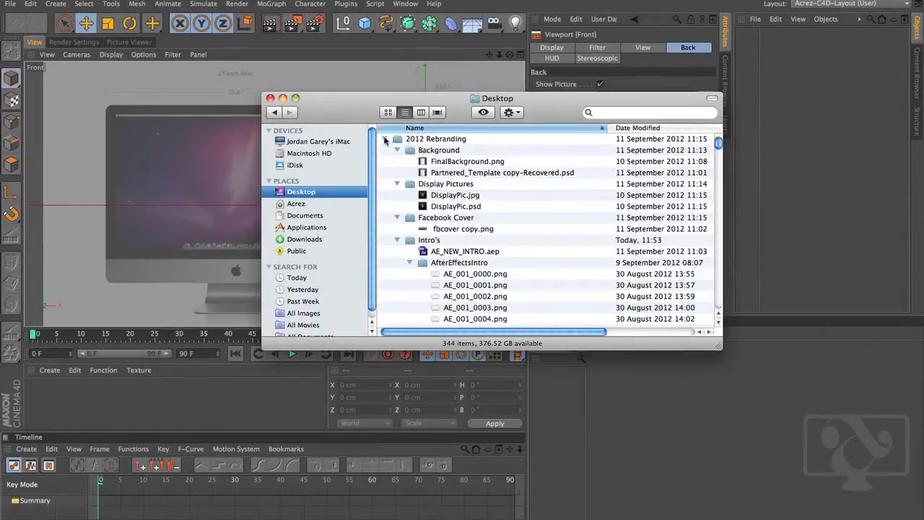
left_click(384, 138)
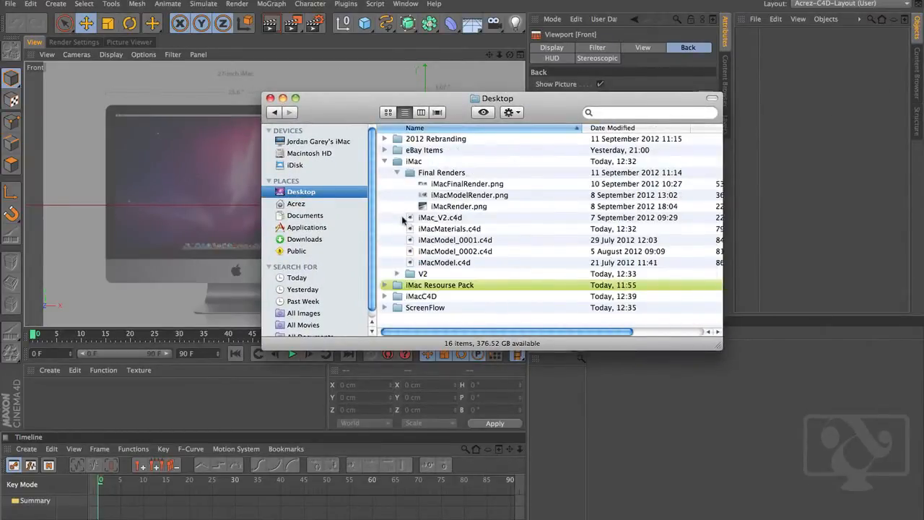
double_click(423, 296)
left_click(432, 141)
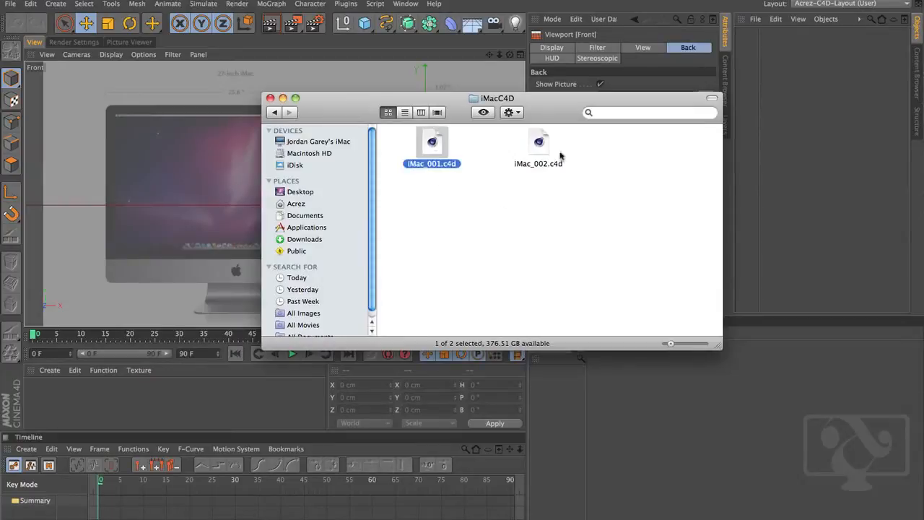
left_click(539, 141)
left_click(547, 224)
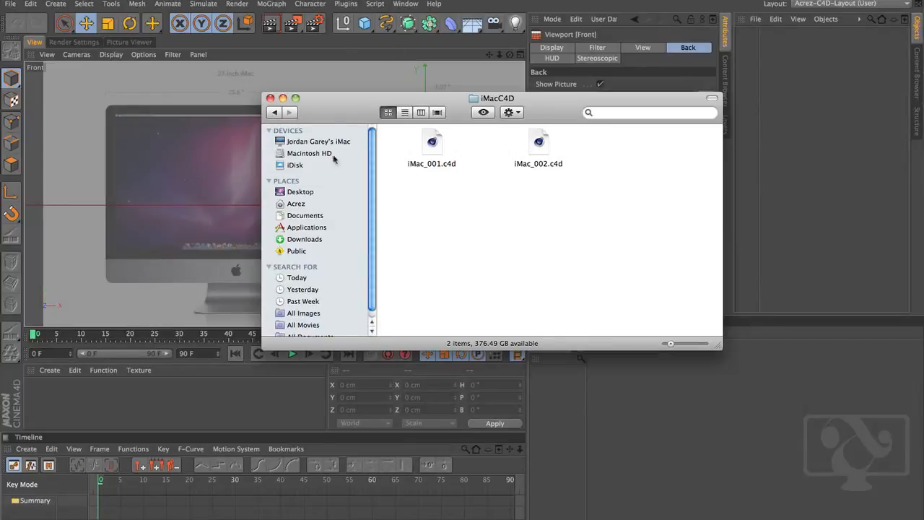
left_click(270, 98)
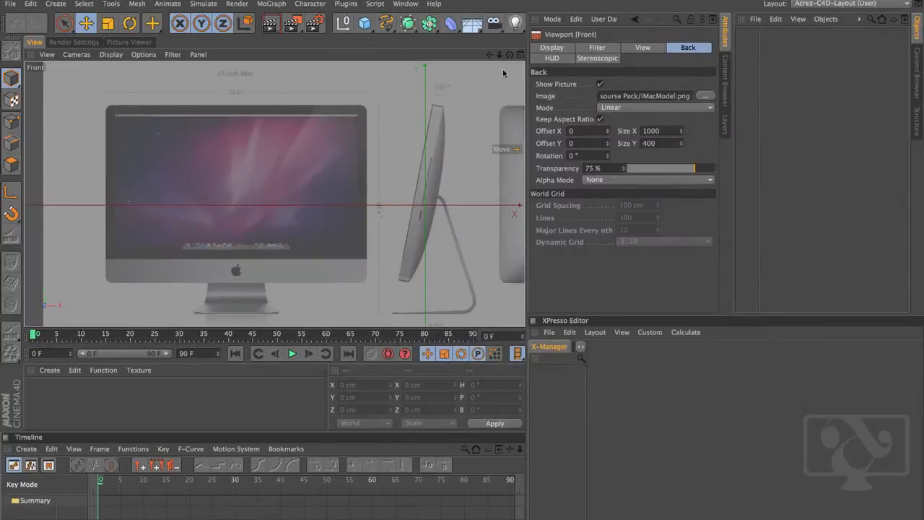
Add a rectangle spline to the scene with the Front view maximized.
left_click(520, 55)
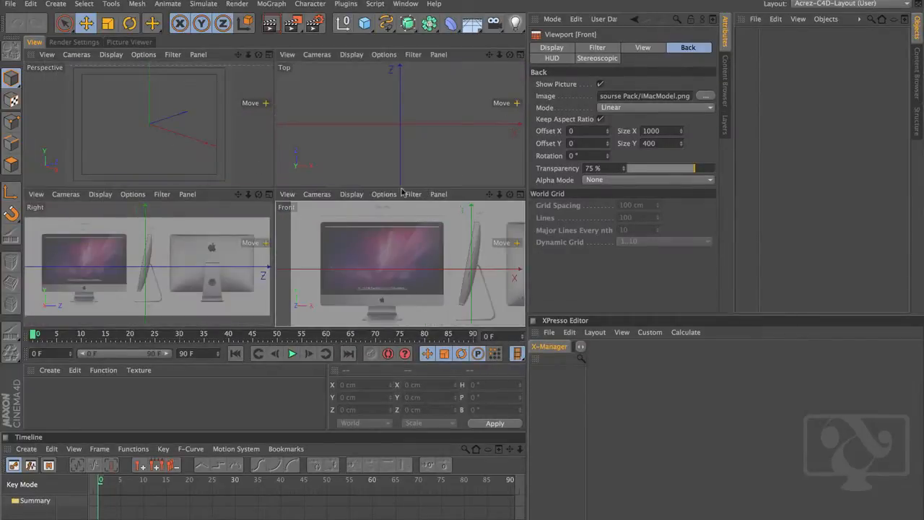
left_click(520, 195)
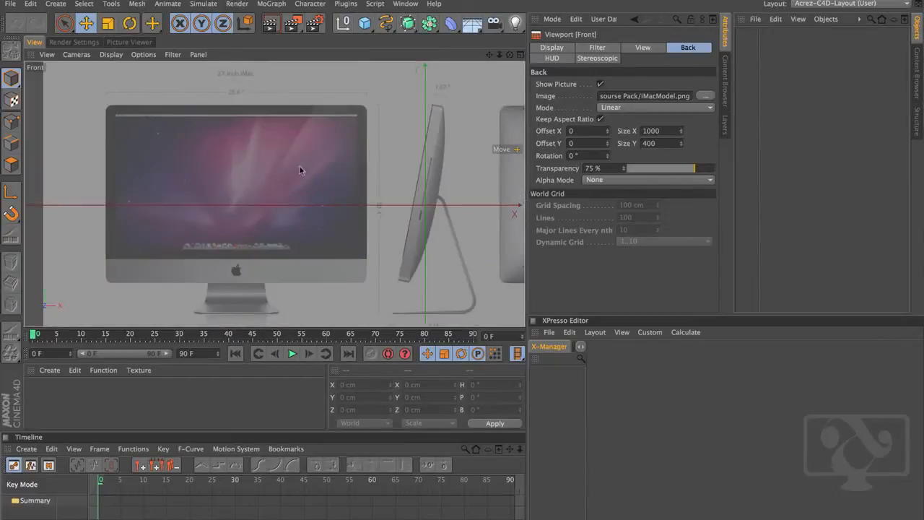
scroll(273, 174, "up", 4)
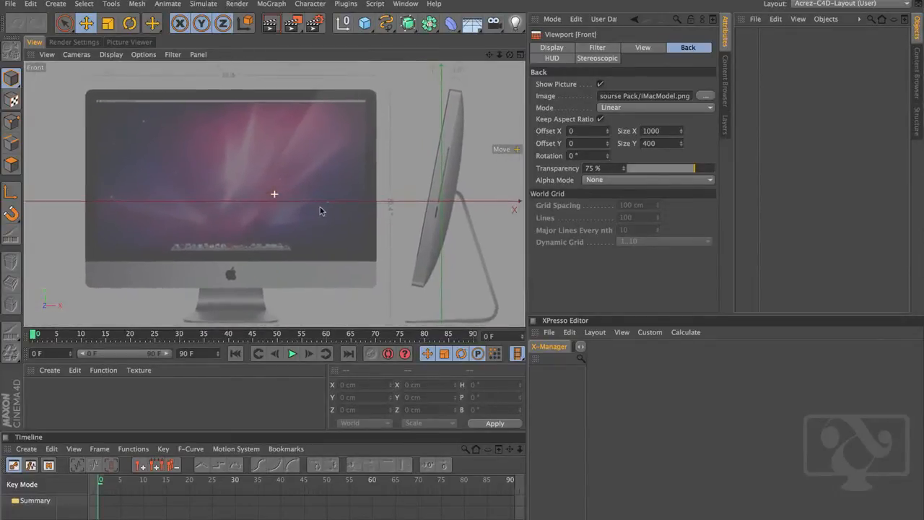
left_click(387, 26)
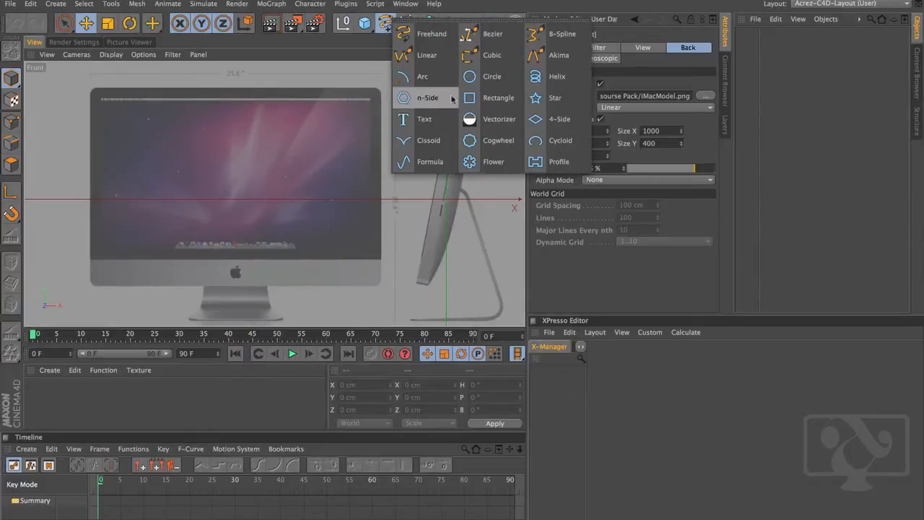
left_click(477, 105)
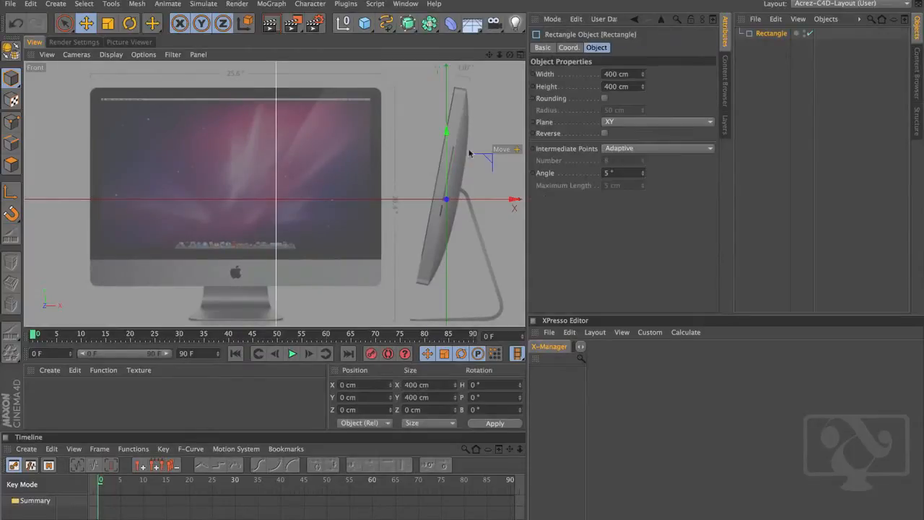
Move the rectangle over the iMac's front picture, to about X -248 cm and Y 6 cm.
scroll(412, 178, "down", 5)
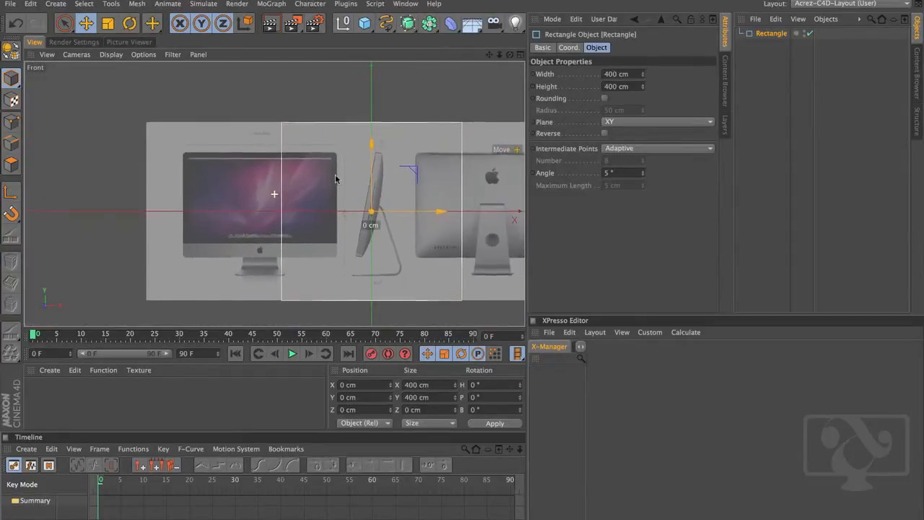
left_click_drag(401, 174, 287, 164)
scroll(288, 205, "up", 3)
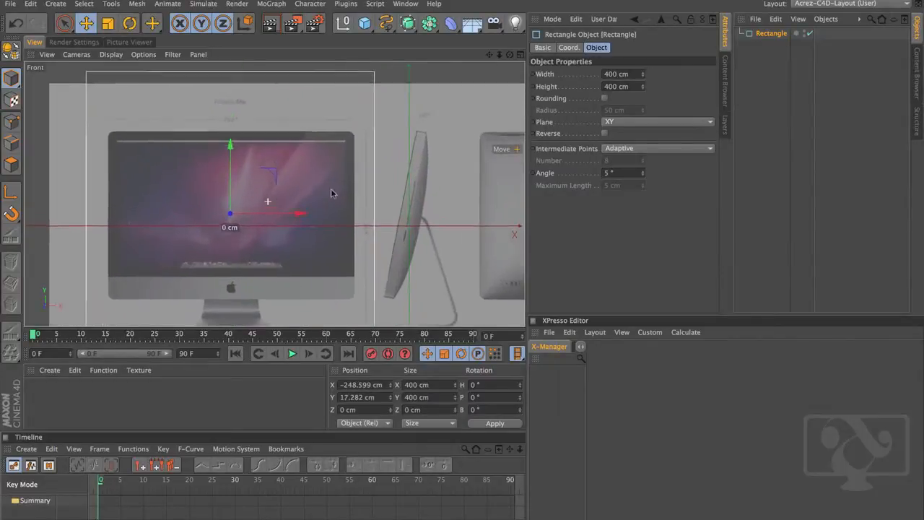
middle_click_drag(288, 240, 315, 215, "alt")
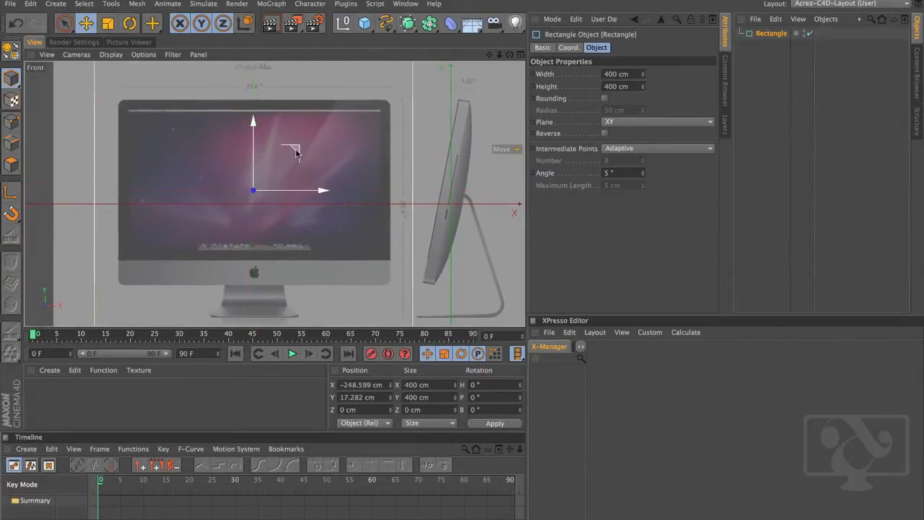
left_click_drag(295, 151, 296, 160)
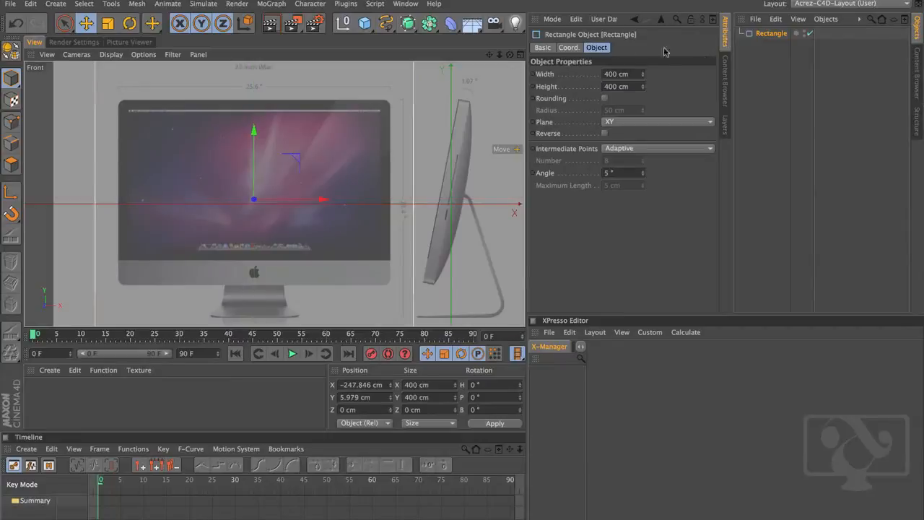
Fit the rectangle to the iMac's body outline with width 343 cm, height 235 cm and Y position about 14 cm.
left_click(625, 74)
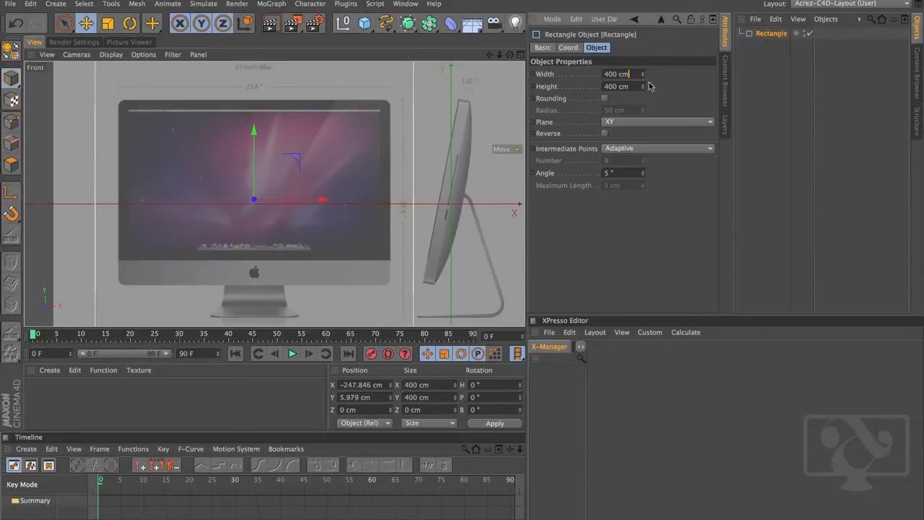
left_click_drag(643, 75, 561, 128)
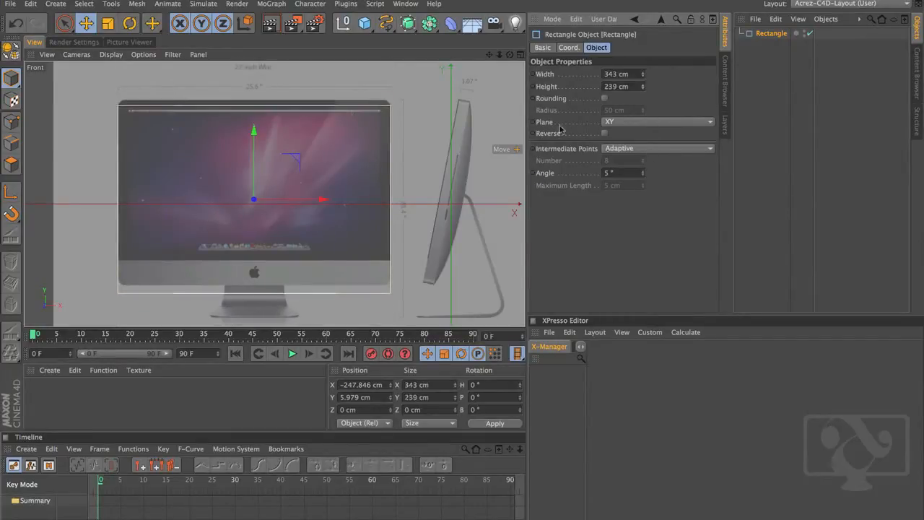
left_click_drag(252, 146, 251, 139)
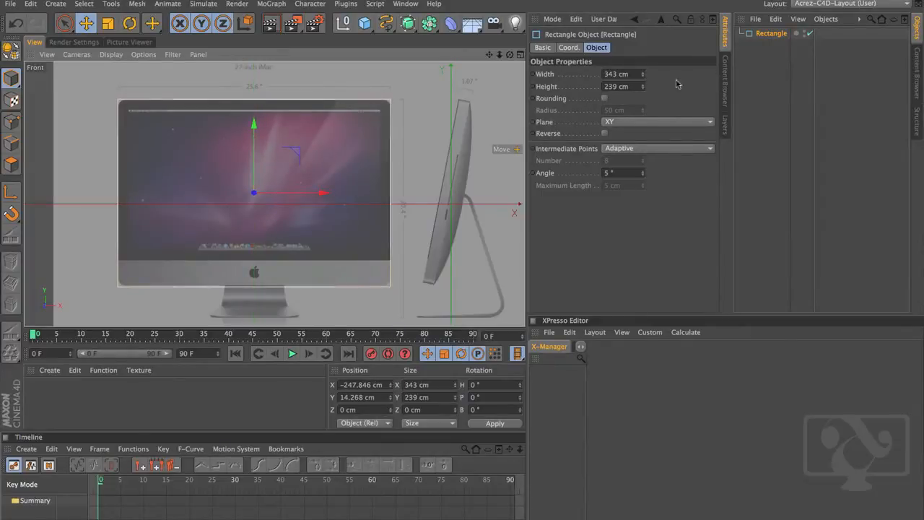
left_click_drag(643, 88, 649, 84)
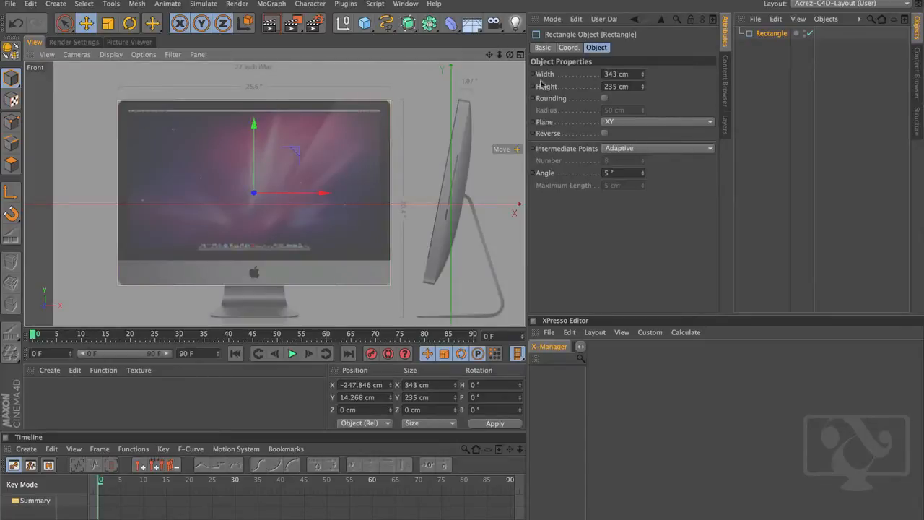
Round the rectangle's corners with a radius of 8 cm, check the fit and return to the four-view arrangement.
left_click(605, 99)
left_click_drag(642, 113, 646, 140)
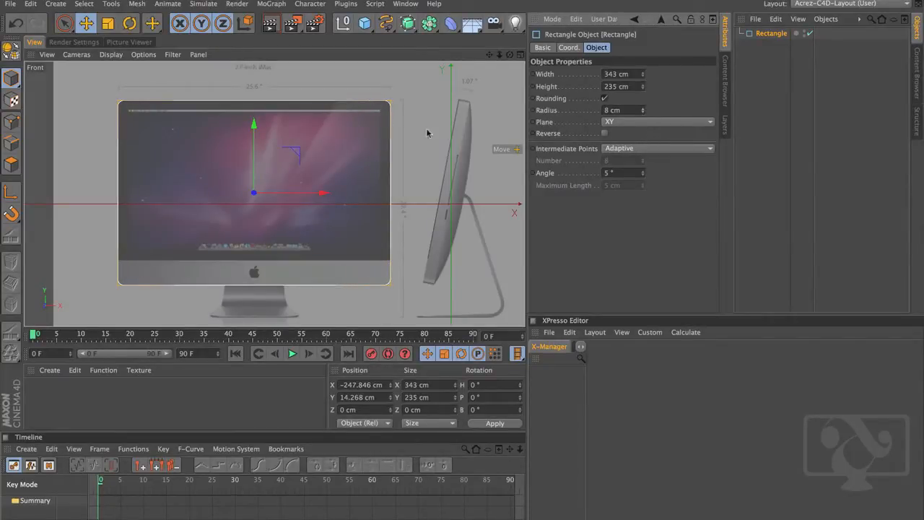
scroll(392, 107, "up", 5)
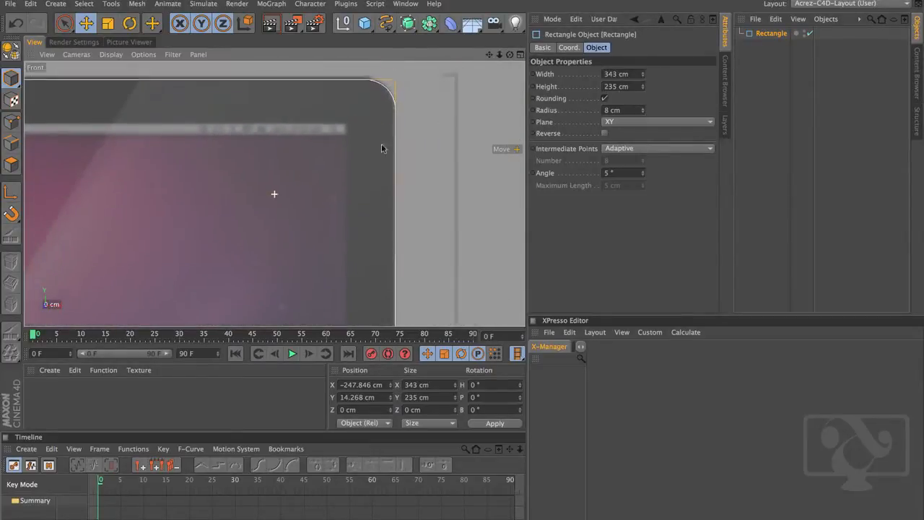
scroll(394, 170, "down", 6)
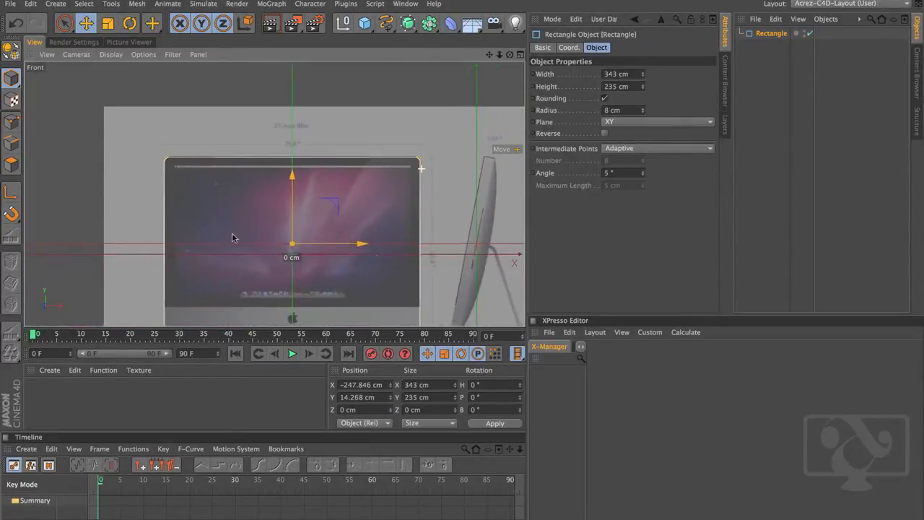
middle_click_drag(231, 237, 222, 194, "alt")
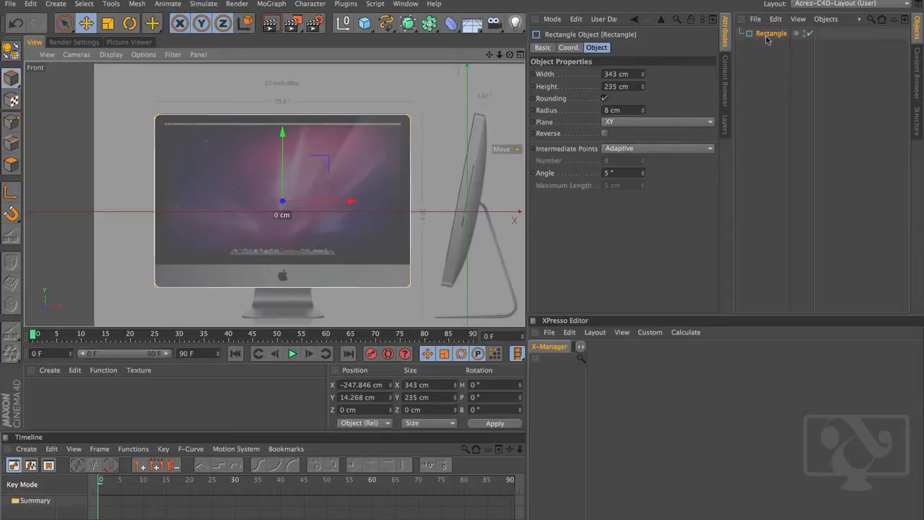
left_click(768, 37)
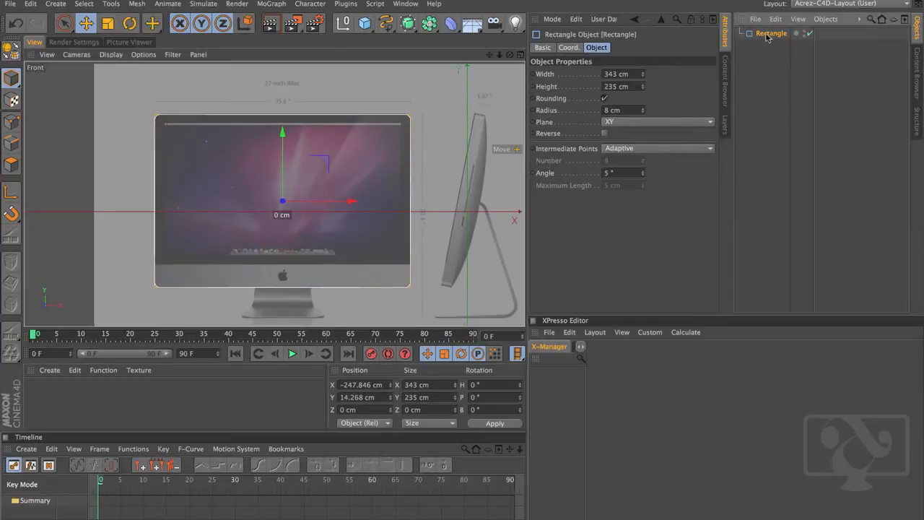
left_click(520, 56)
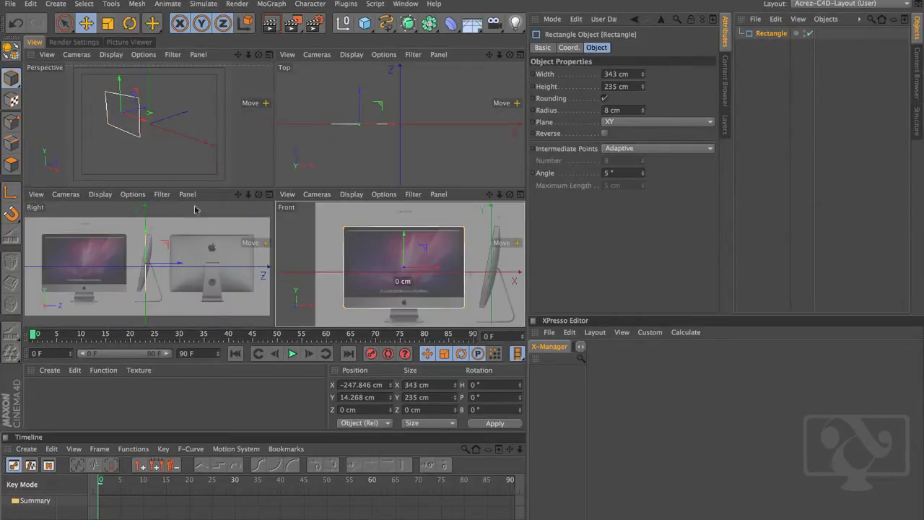
In the Right view, tilt the rectangle to match the iMac's side profile, at a pitch of about -10.6°.
left_click(269, 195)
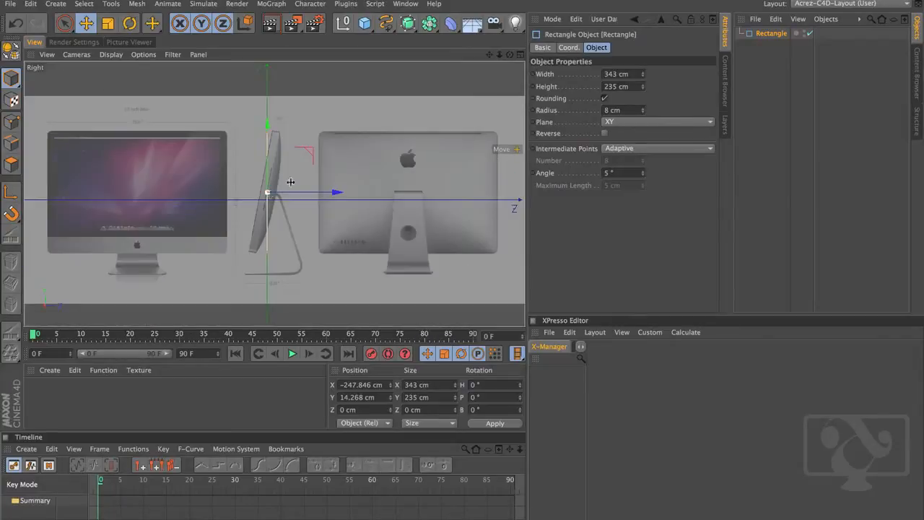
scroll(329, 183, "up", 3)
scroll(330, 182, "up", 3)
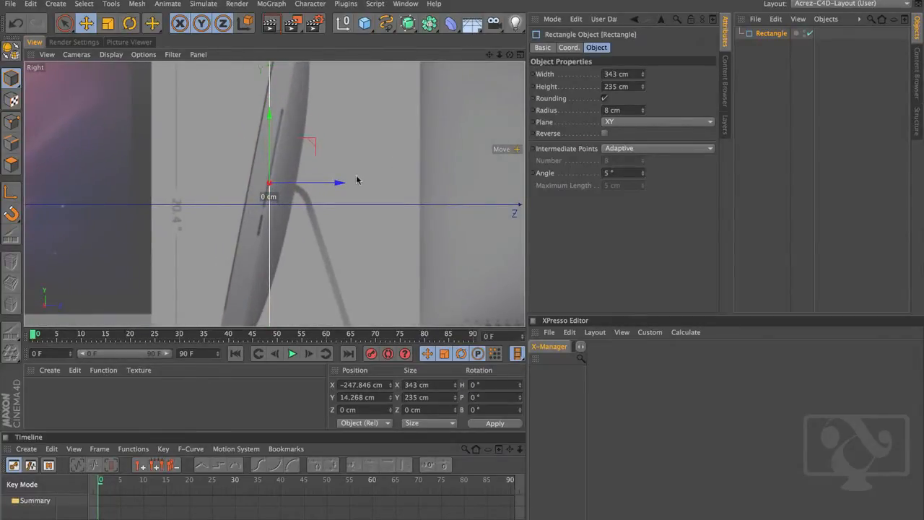
scroll(315, 190, "down", 4)
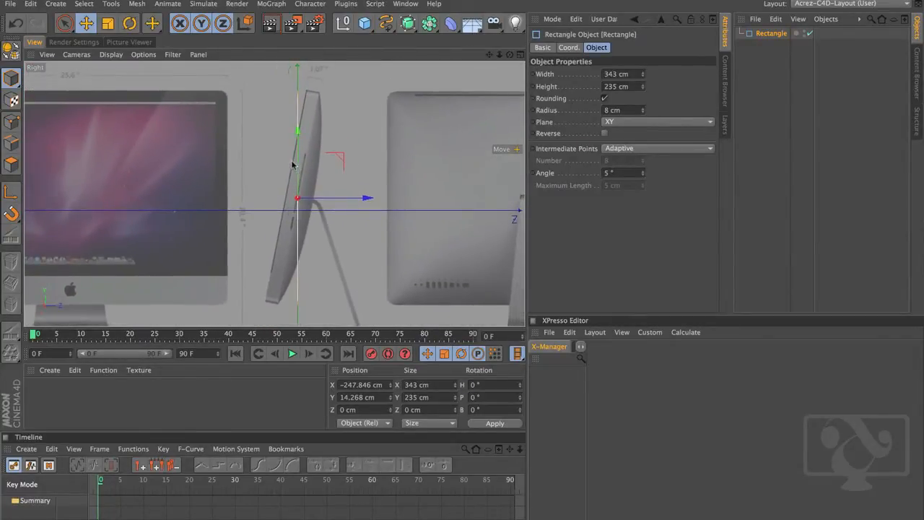
key("r")
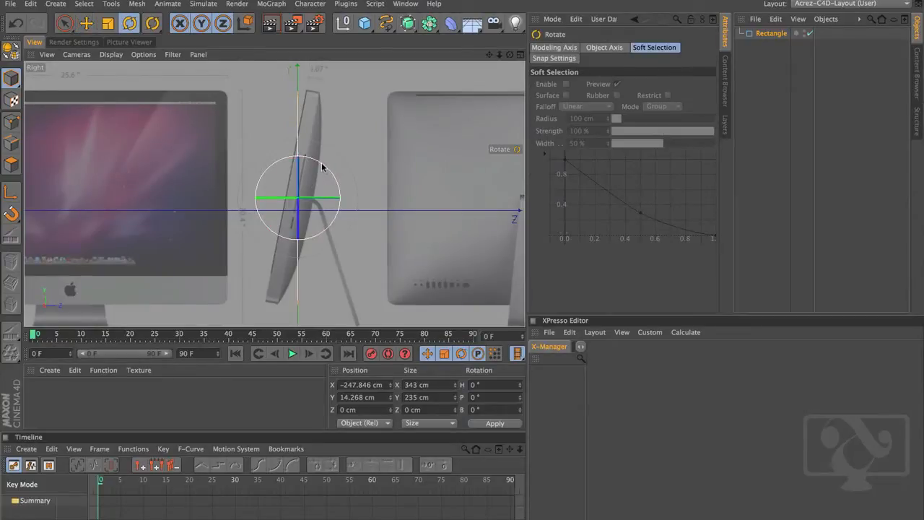
mouse_move(321, 166)
left_mouse_down()
mouse_move(344, 157)
mouse_move(327, 166)
left_mouse_up()
Move the tilted rectangle onto the front edge of the iMac's side profile, to about Y 16.7 cm and Z -12.9 cm.
key("e")
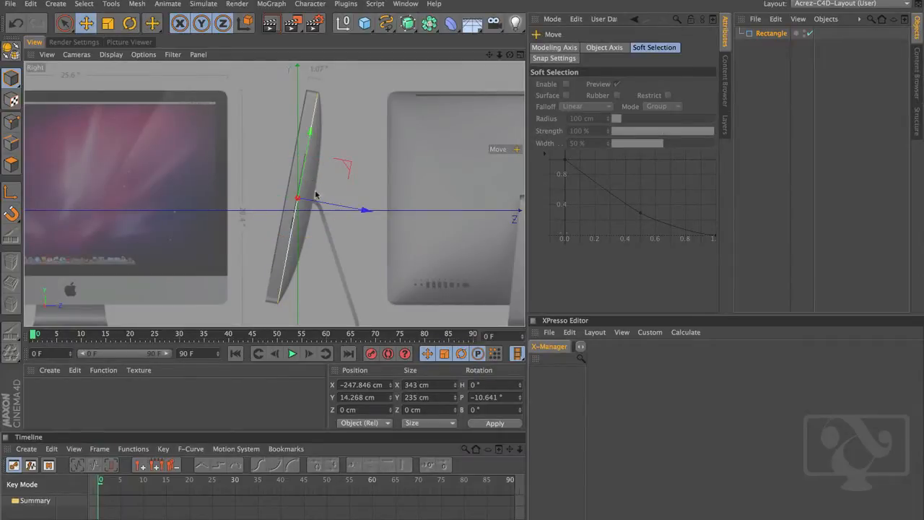
scroll(285, 174, "up", 2)
mouse_move(365, 212)
left_mouse_down()
mouse_move(349, 210)
mouse_move(361, 212)
left_mouse_up()
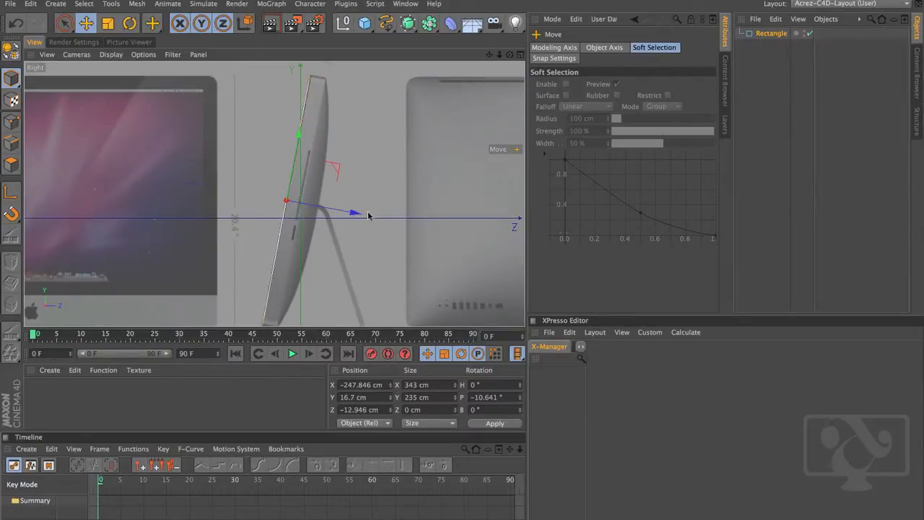
Rename the rectangle spline as Rectangle 1.
double_click(763, 35)
key("End")
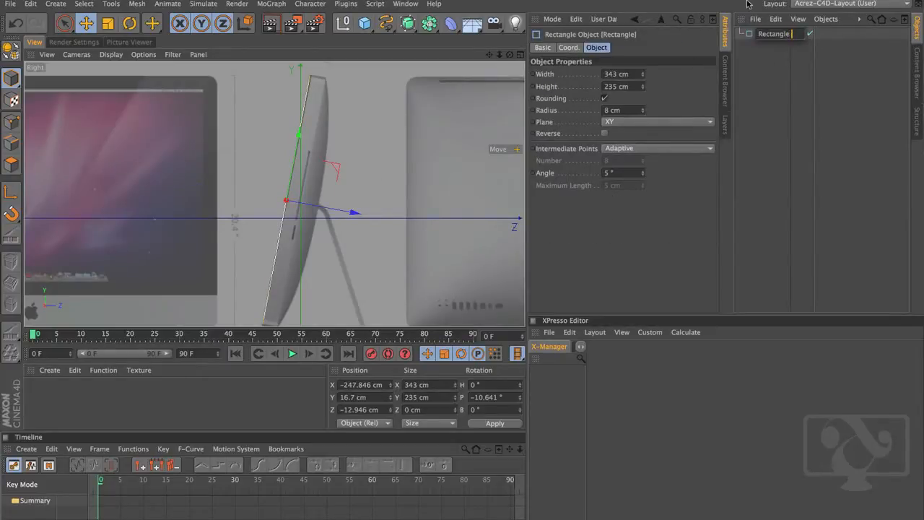
type("1")
key("Return")
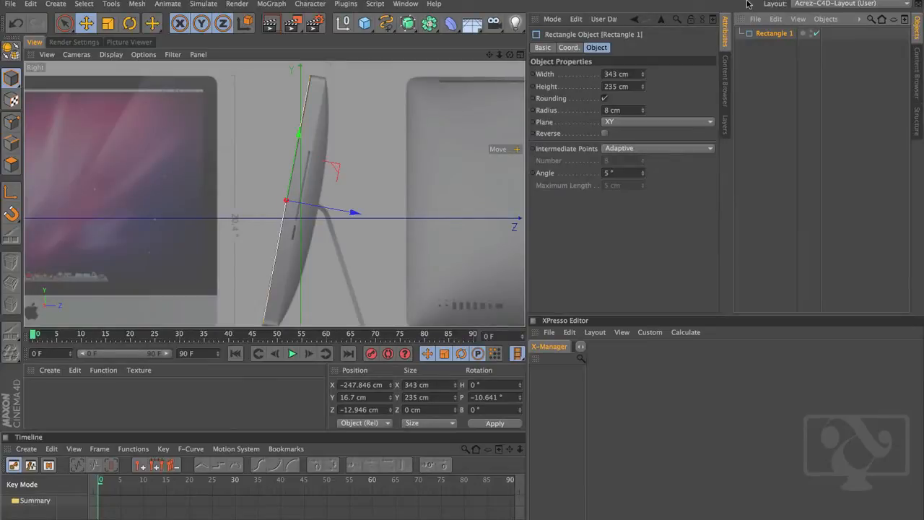
Duplicate Rectangle 1 as Rectangle 2 and move the copy to the rear of the body's flat rim, about Y 14 cm and Z 1.4 cm.
key("ctrl+c")
key("ctrl+v")
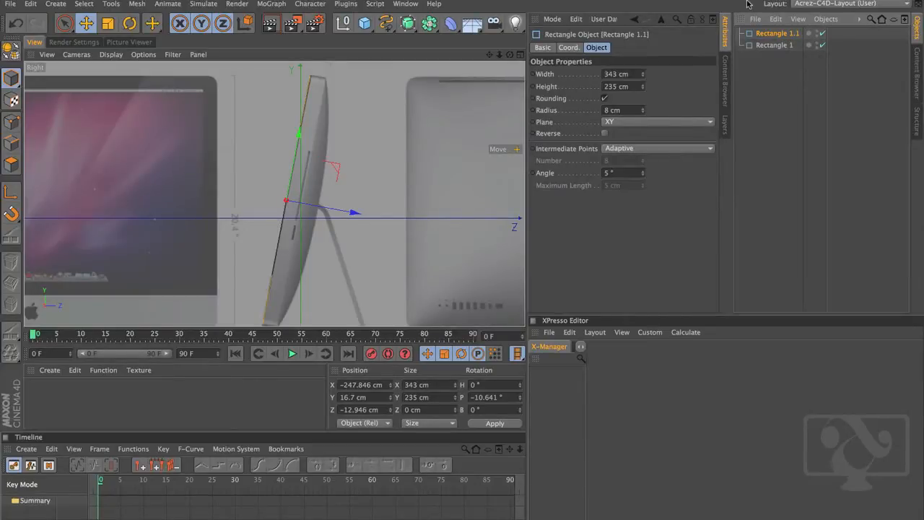
double_click(781, 35)
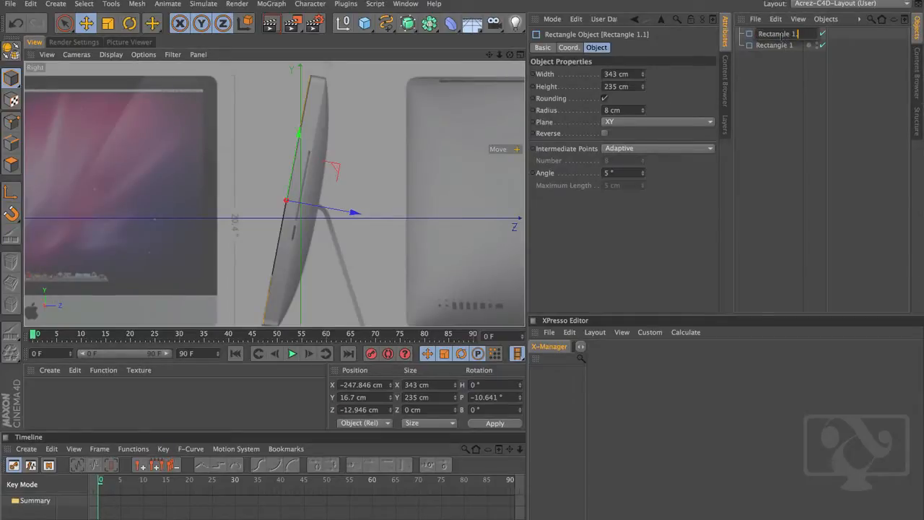
key("Return")
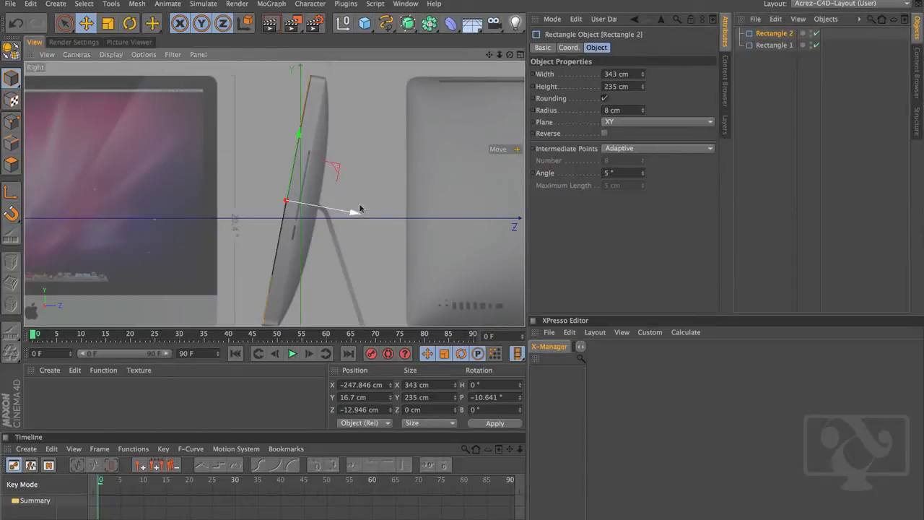
left_click_drag(354, 210, 364, 212)
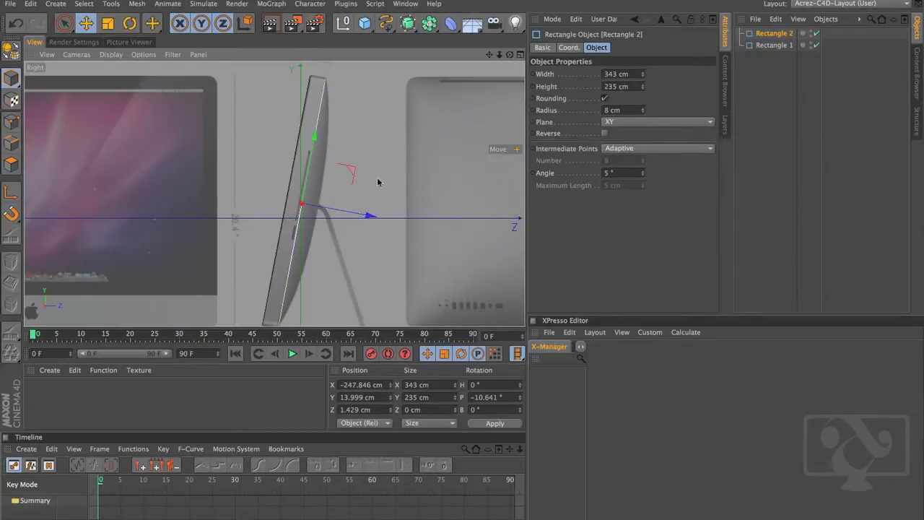
Create a Loft NURBS and place Rectangle 2 and Rectangle 1 inside it as children, with the Perspective view maximized.
left_click(520, 56)
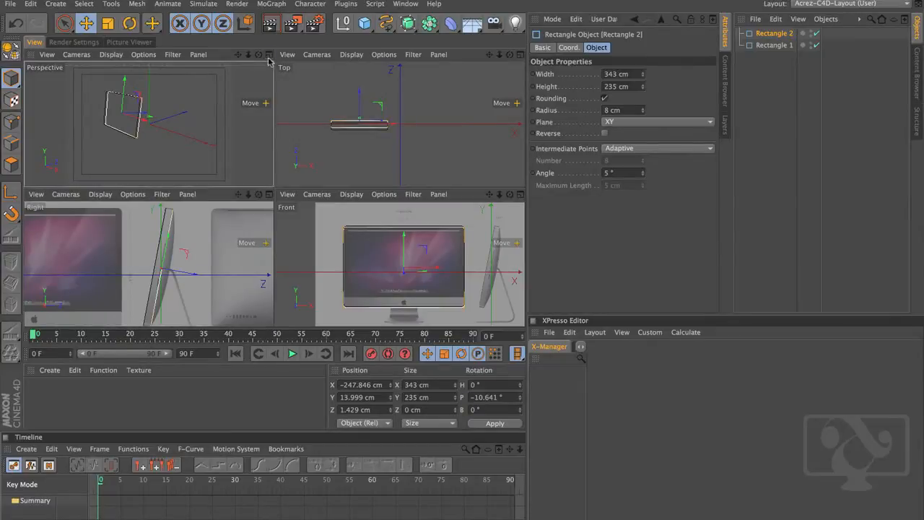
left_click(268, 55)
scroll(303, 170, "up", 5)
left_click_drag(300, 198, 267, 181, "alt")
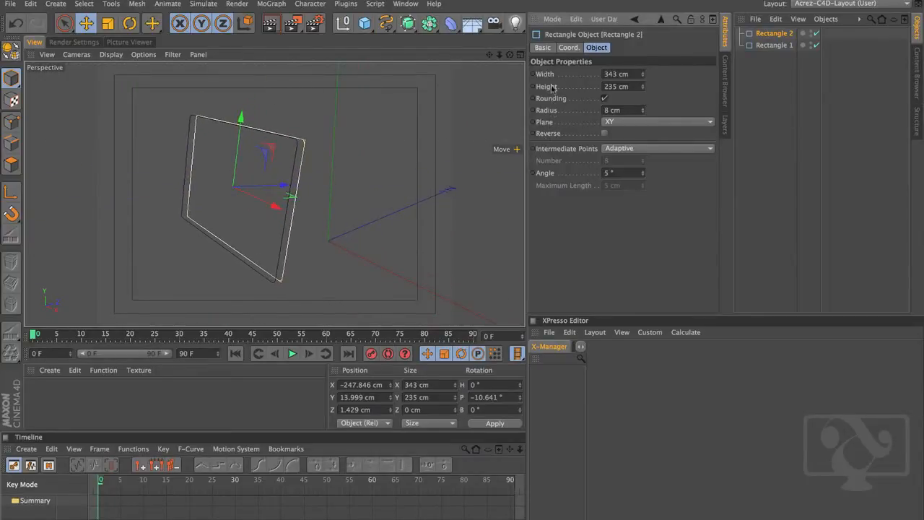
left_click(412, 33)
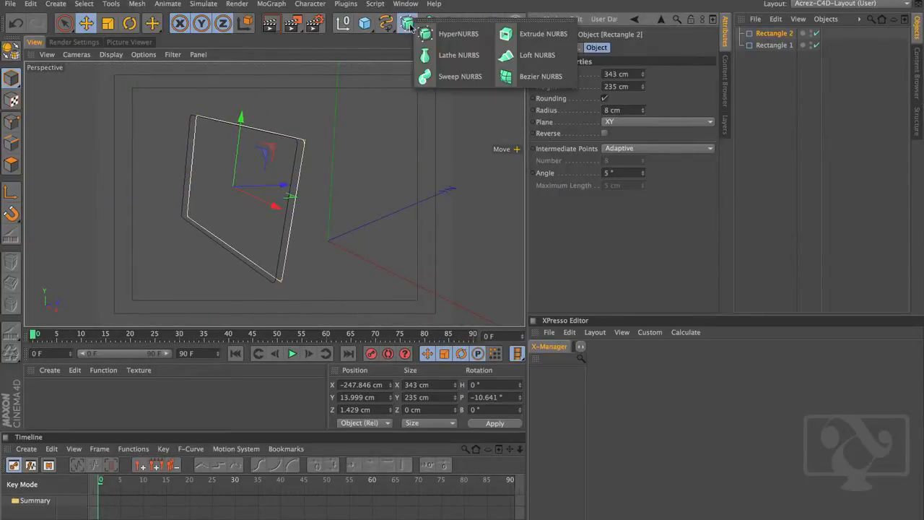
left_click(527, 62)
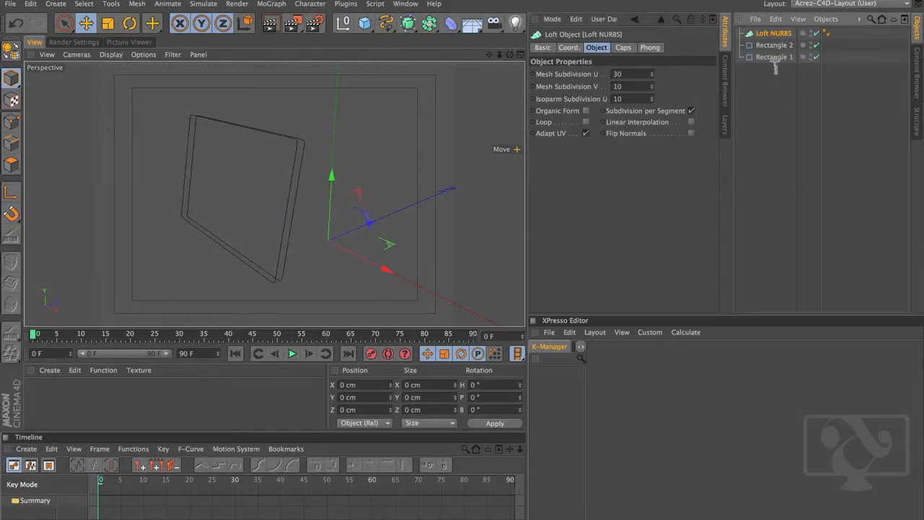
left_click_drag(773, 45, 775, 71)
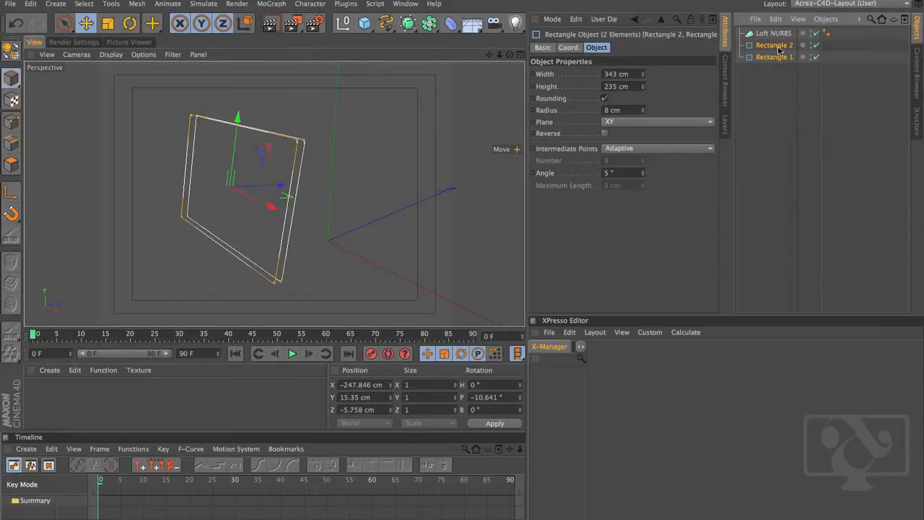
left_click_drag(776, 46, 781, 34)
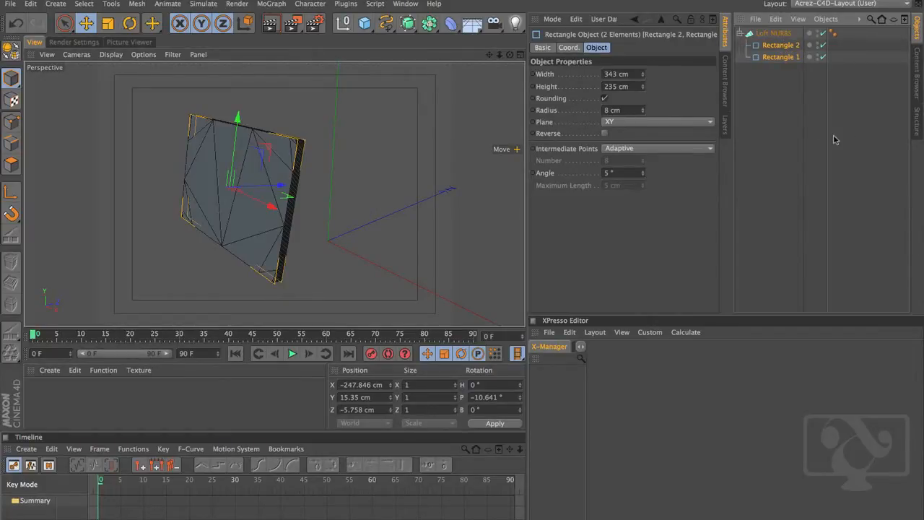
Examine the lofted body from several angles in perspective and against the side picture in the Right view.
left_click(770, 173)
right_click_drag(249, 206, 350, 185, "alt")
left_click_drag(350, 185, 319, 200, "alt")
mouse_move(315, 213)
right_mouse_down("alt")
mouse_move(337, 173)
mouse_move(551, 154)
mouse_move(299, 206)
right_mouse_up("alt")
left_click_drag(299, 206, 359, 170, "alt")
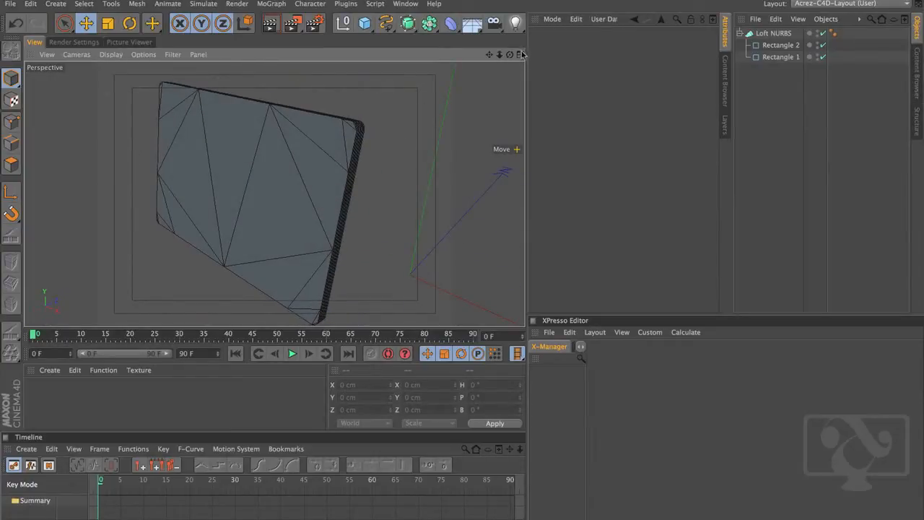
left_click(521, 54)
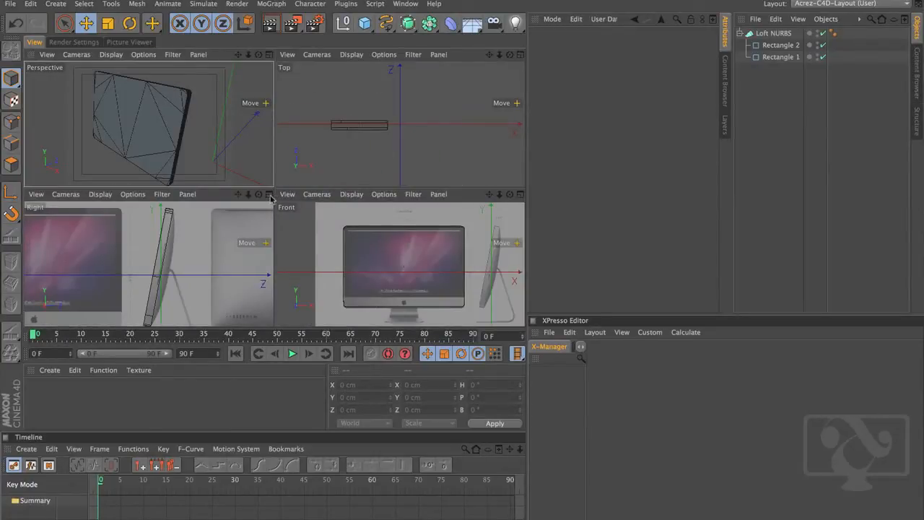
left_click(269, 194)
scroll(324, 215, "up", 6)
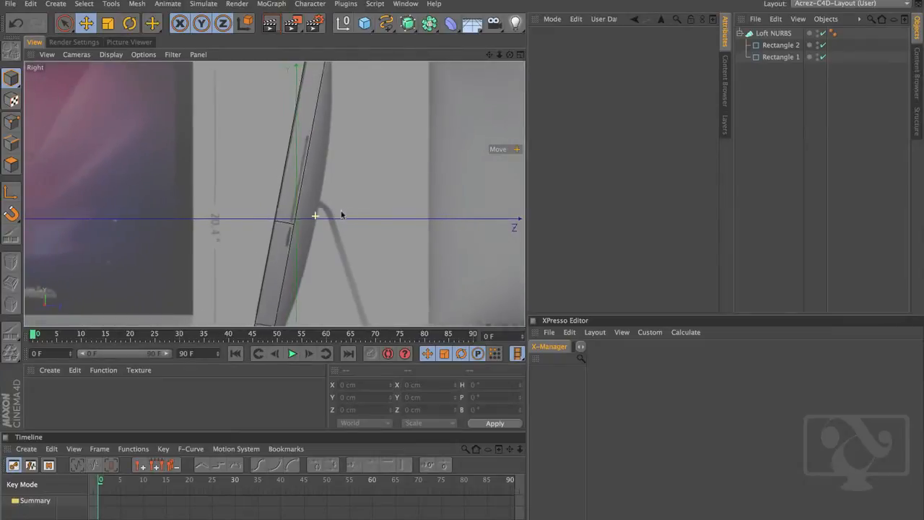
scroll(342, 214, "down", 3)
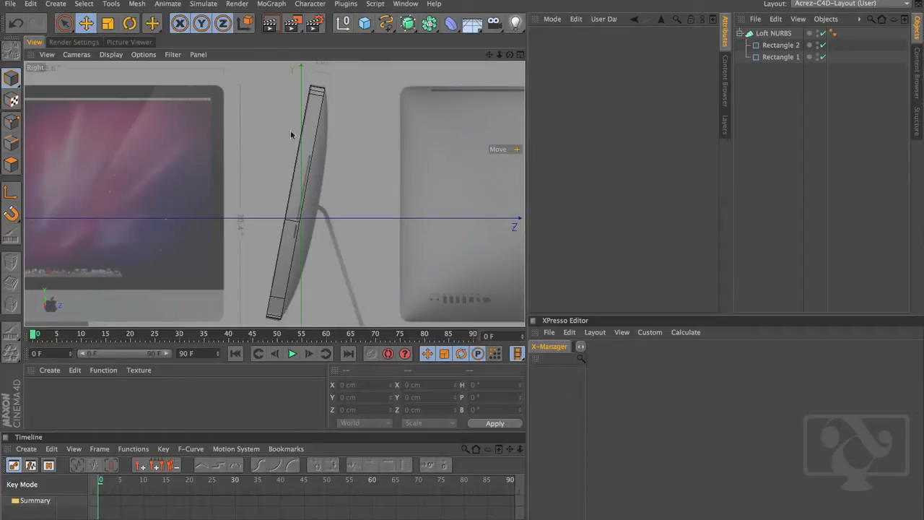
left_click(521, 54)
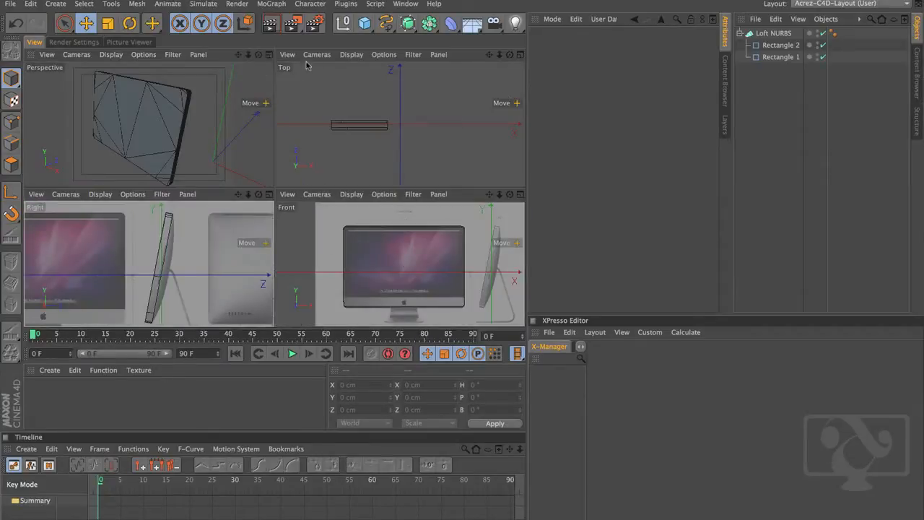
left_click(268, 54)
left_click_drag(320, 154, 85, 165, "alt")
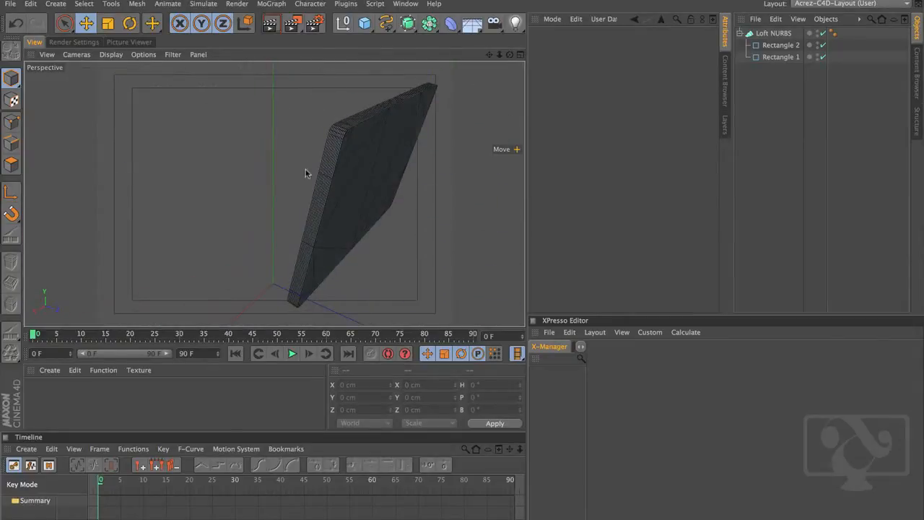
right_click_drag(305, 171, 393, 155, "alt")
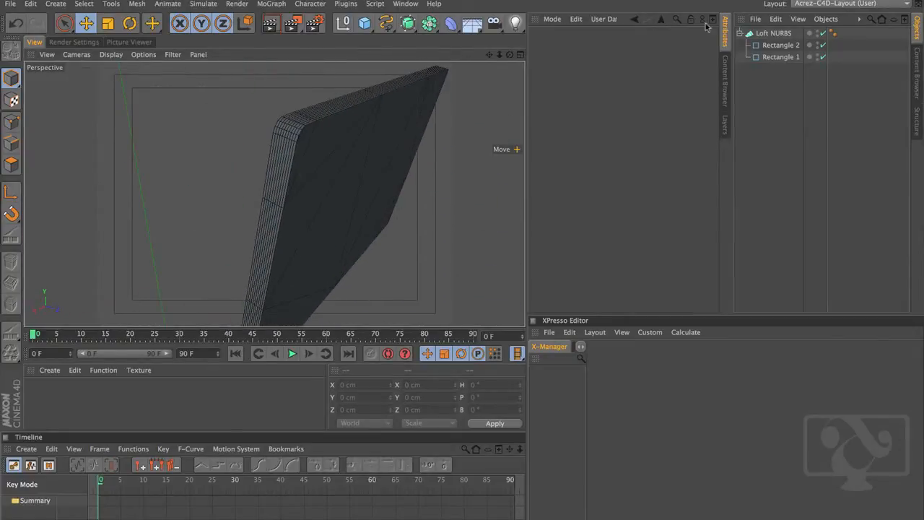
With the Loft NURBS disabled, duplicate Rectangle 2 as Rectangle 3 and shift the copy slightly backward to about Y 13.8 cm and Z 2.3 cm.
left_click(822, 33)
left_click(777, 46)
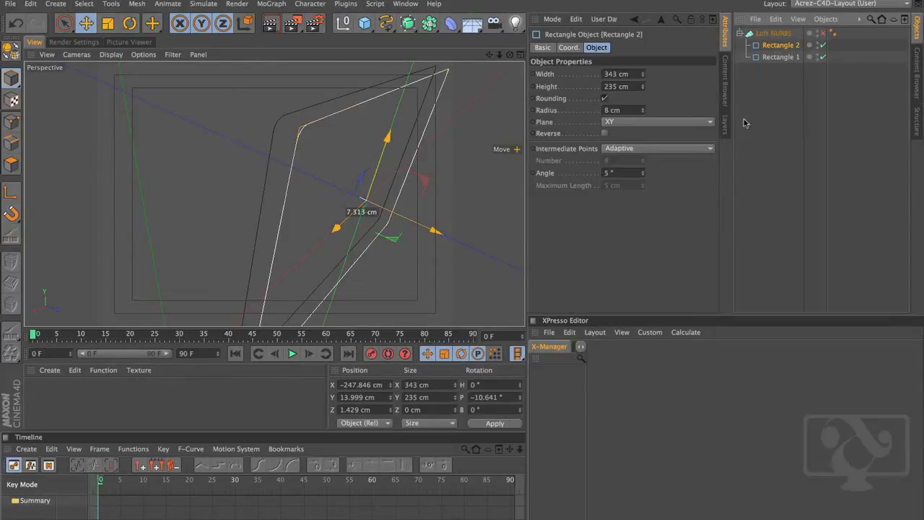
key("ctrl+v")
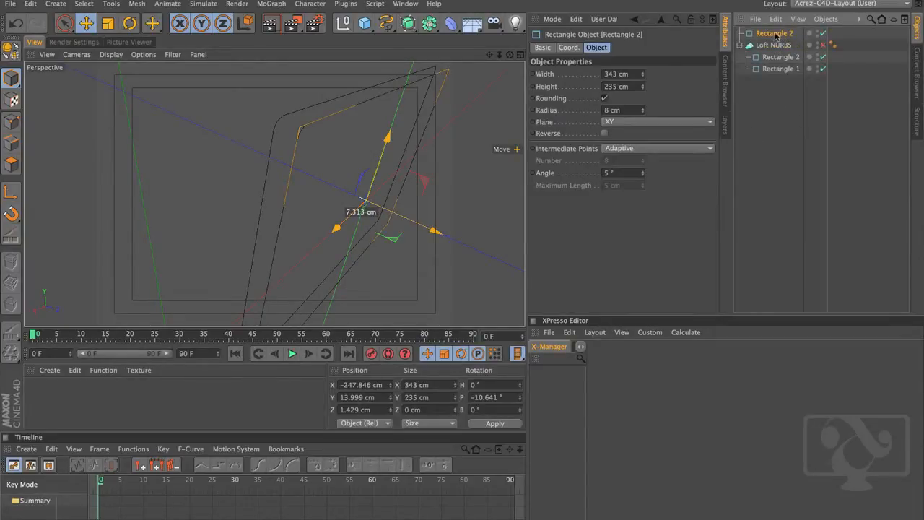
double_click(776, 34)
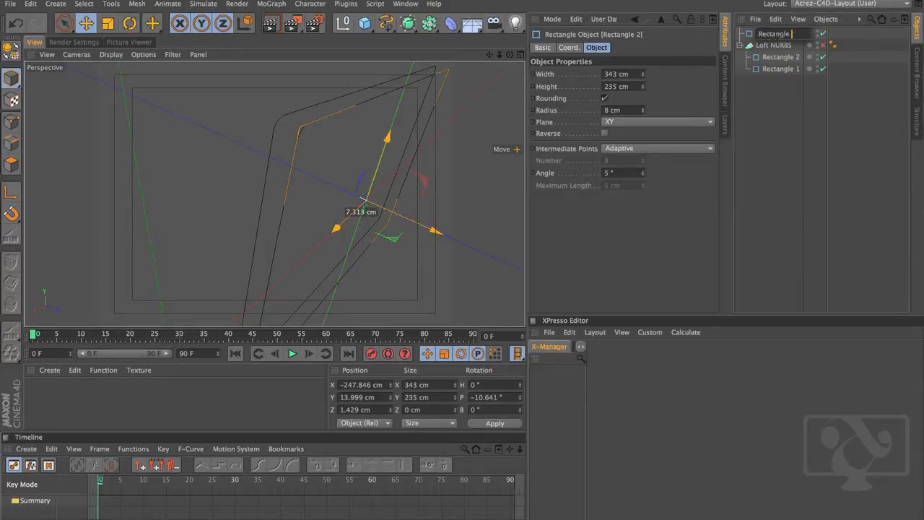
type("3")
key("Return")
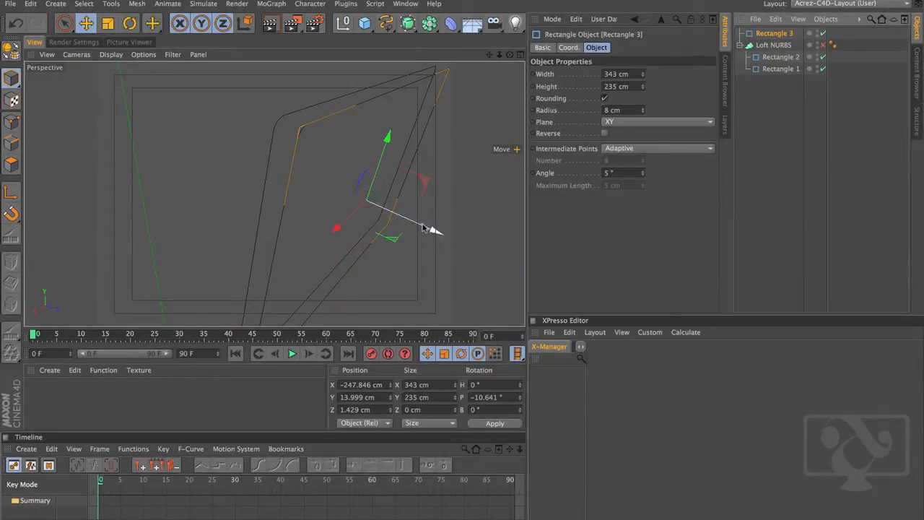
left_click_drag(426, 229, 442, 235)
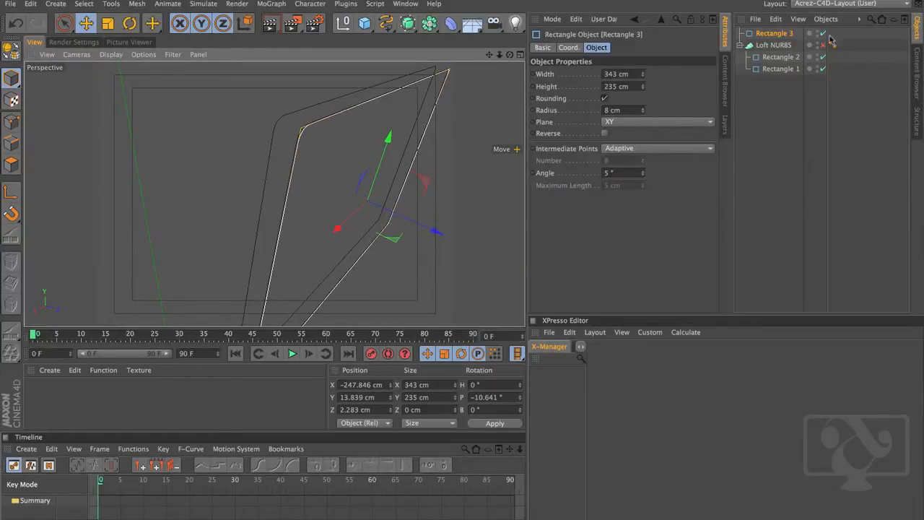
Duplicate the loft's Rectangle 2 again, scale the copy down to about 85.75 by 58.75 cm and maximize the Right view.
left_click(772, 58)
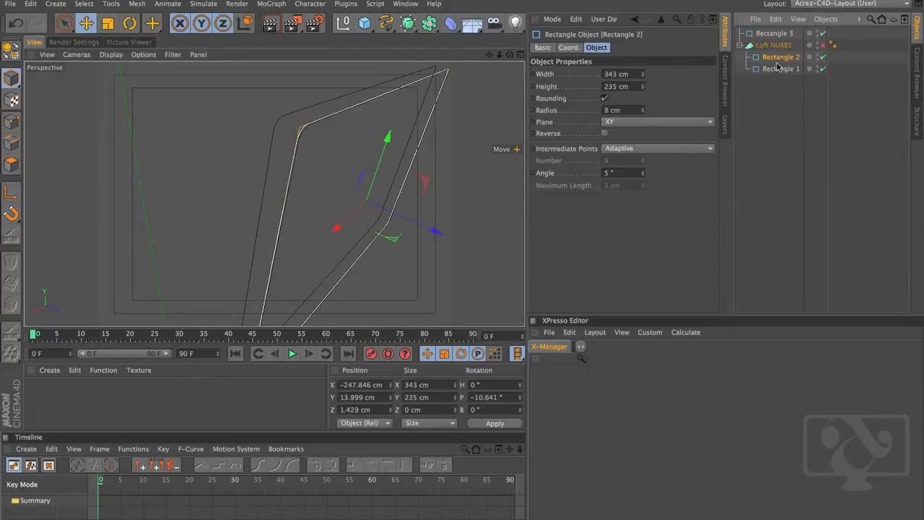
key("ctrl+c")
key("ctrl+v")
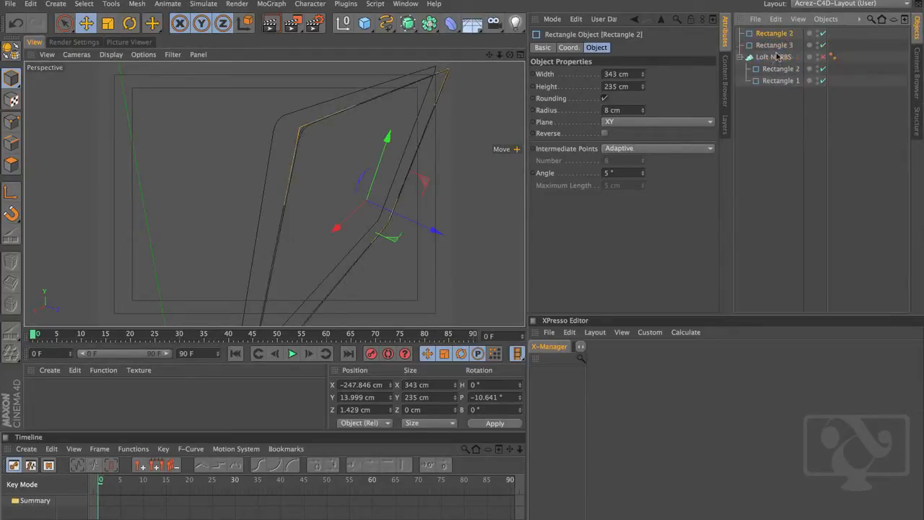
left_click_drag(484, 209, 373, 170, "alt")
key("t")
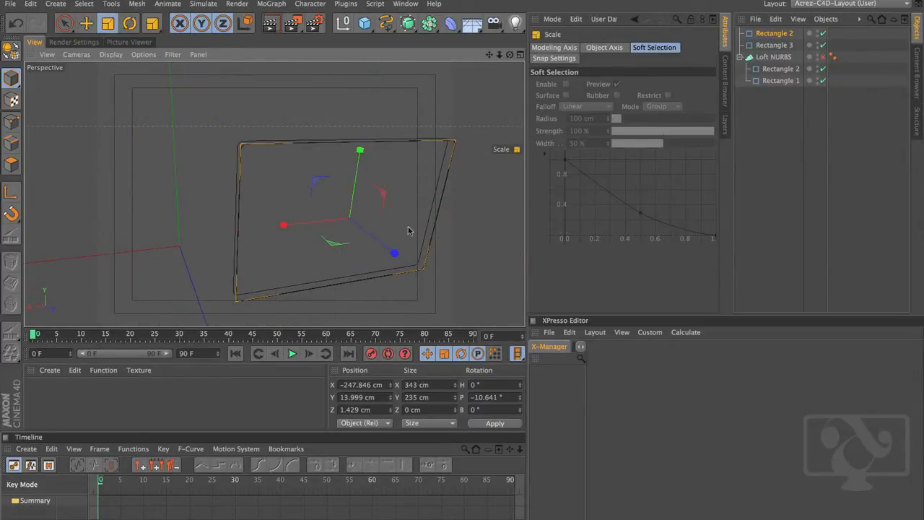
left_click_drag(408, 230, 13, 268)
left_click(520, 56)
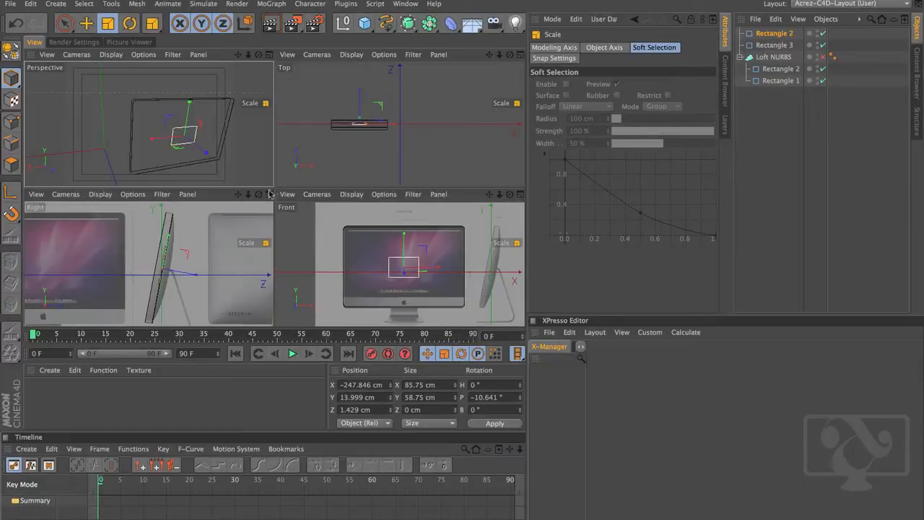
left_click(268, 195)
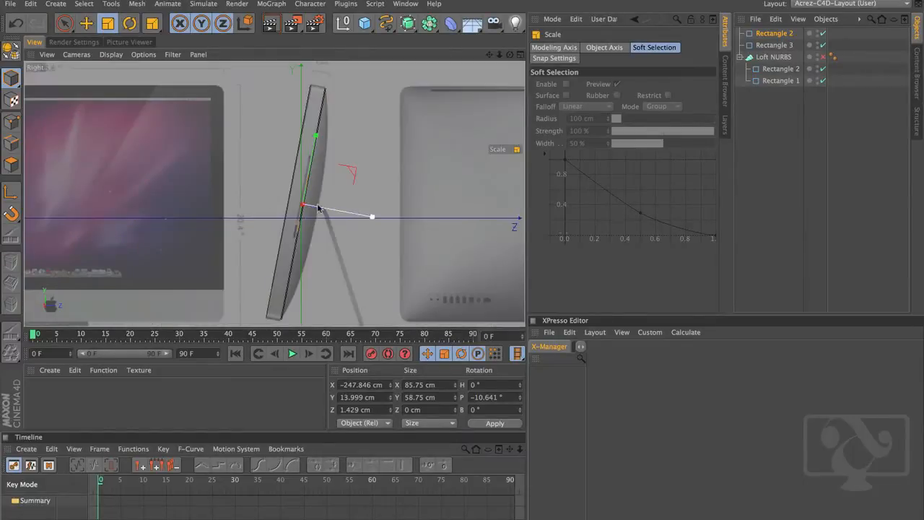
Move the small rectangle copy backward to about Y 11.1 cm and Z 16.8 cm and rename it Rectangle 4.
key("e")
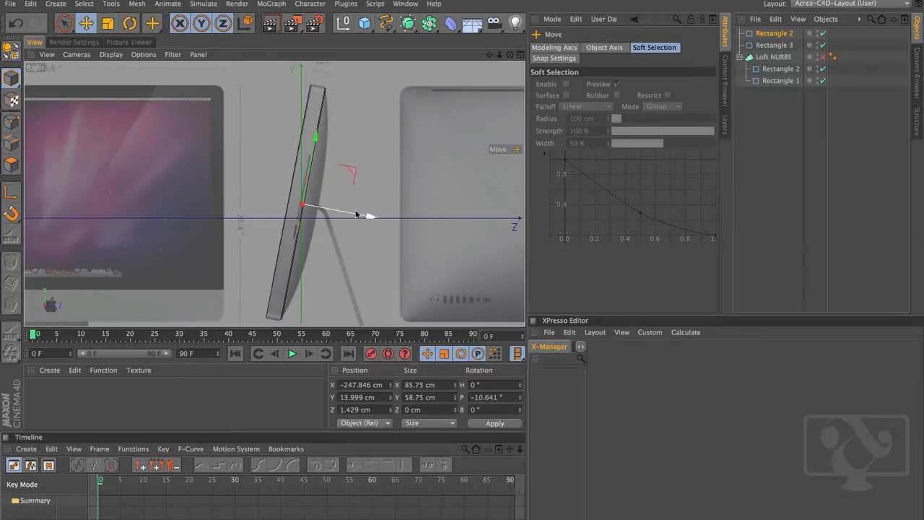
left_click_drag(356, 214, 368, 217)
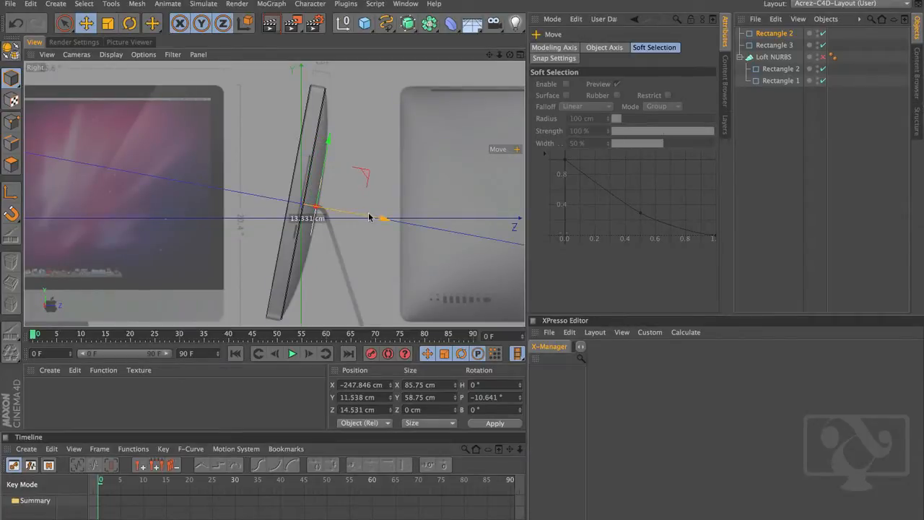
left_click_drag(369, 217, 372, 216)
left_click(778, 36)
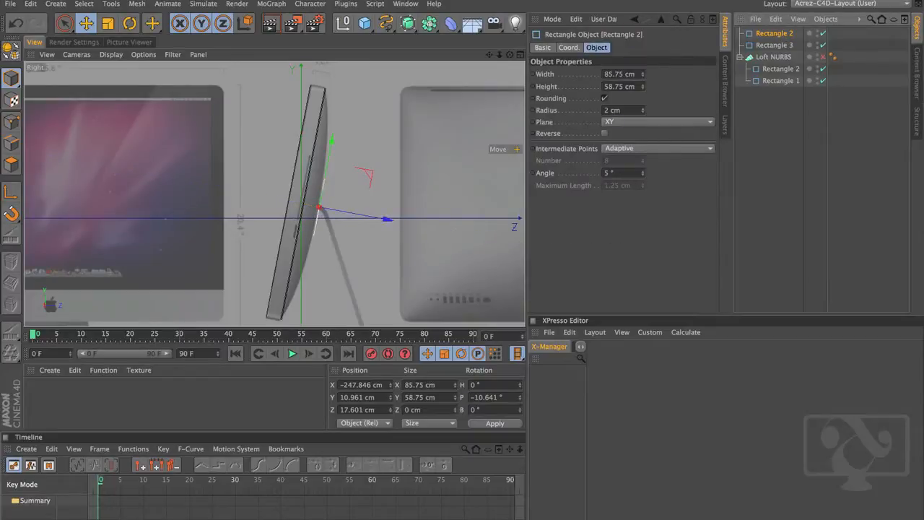
double_click(777, 34)
left_click(797, 34)
type("4")
key("Return")
left_click_drag(362, 218, 361, 219)
right_click_drag(307, 202, 305, 223, "alt")
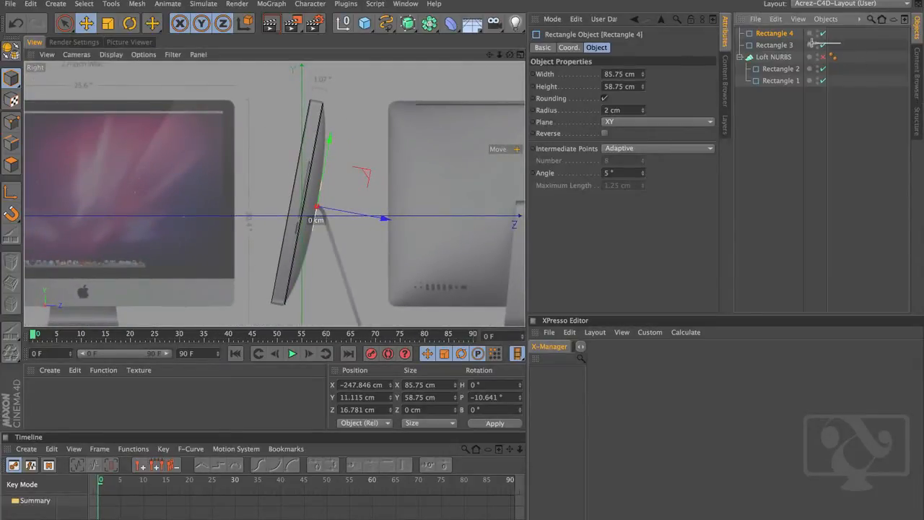
Place Rectangle 4 and Rectangle 3 inside the Loft NURBS above Rectangle 2 and re-enable the loft.
left_click(774, 45, "shift")
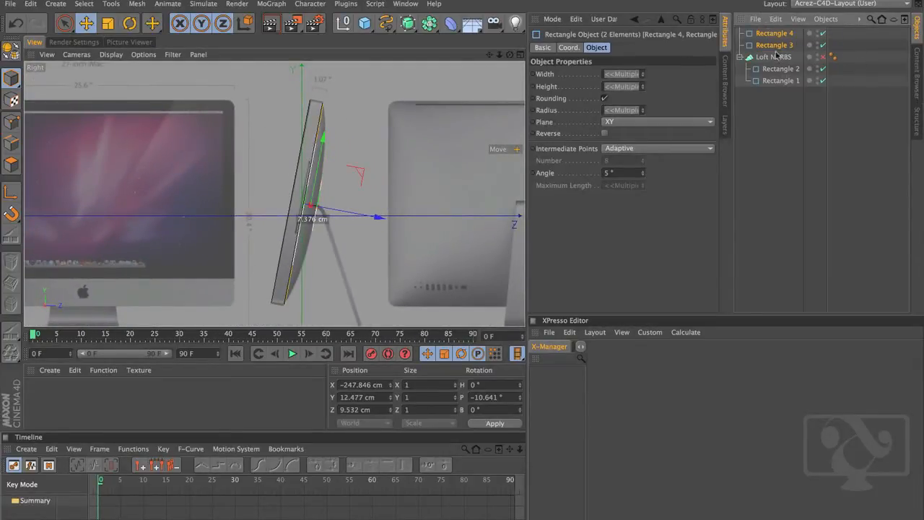
left_click_drag(774, 48, 806, 66)
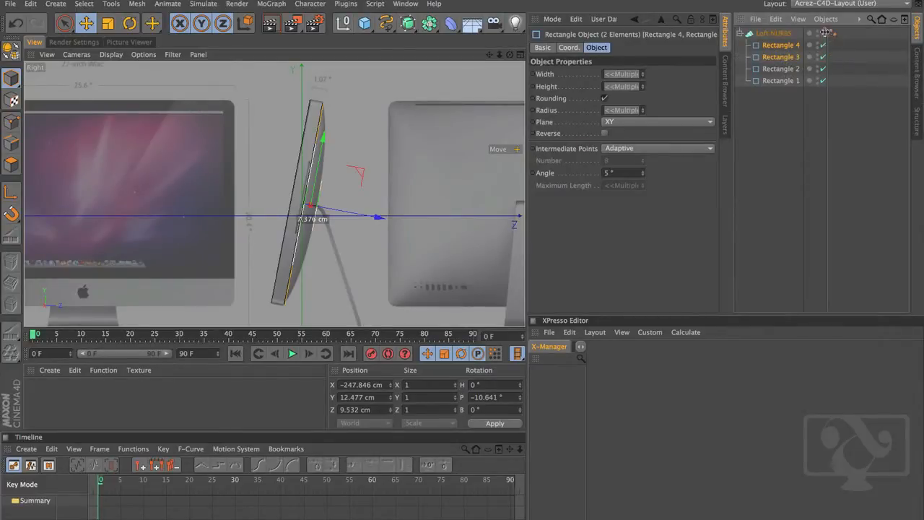
left_click(823, 34)
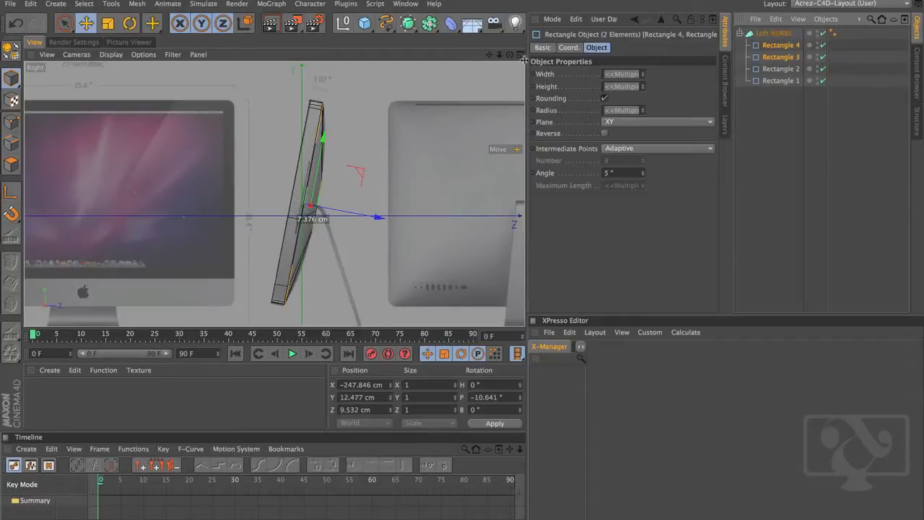
Examine the lofted back and its rounded corner up close in the maximized Perspective view.
left_click(522, 56)
left_click(269, 56)
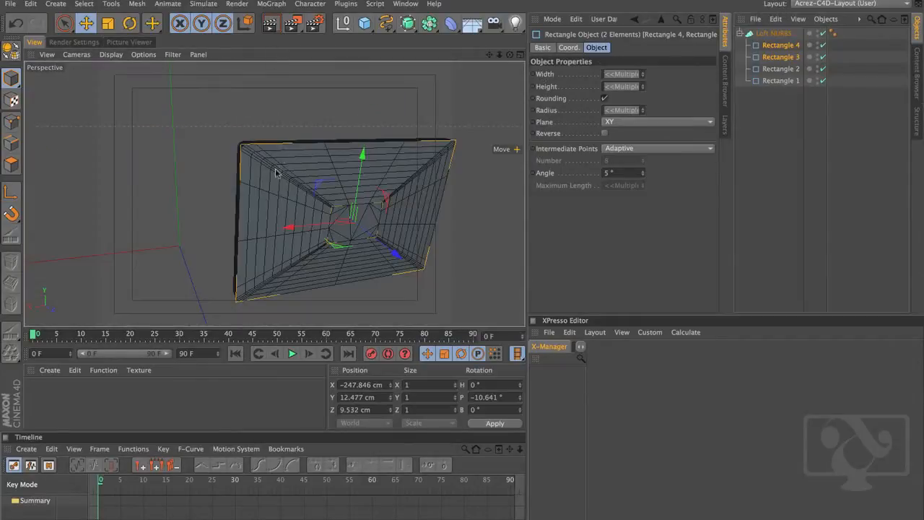
left_click_drag(235, 194, 253, 168, "alt")
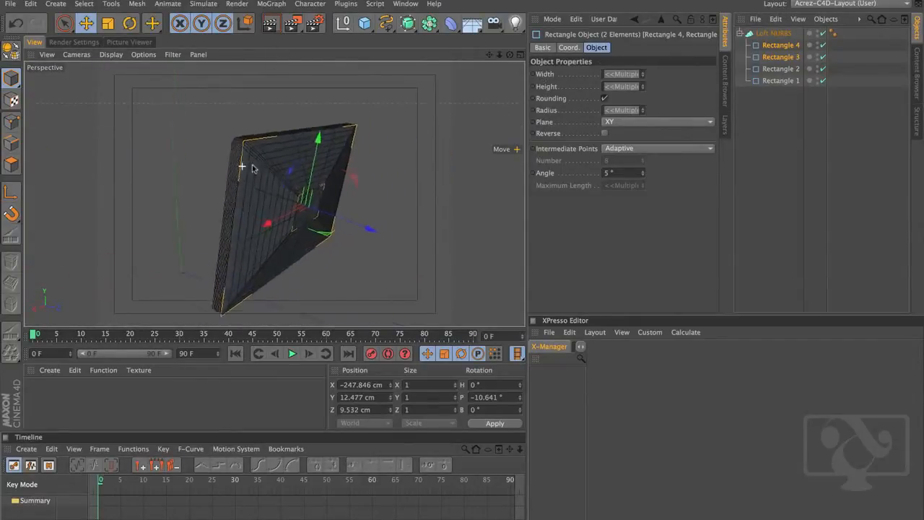
right_click_drag(253, 168, 340, 159, "alt")
left_click_drag(337, 181, 240, 158, "alt")
right_click_drag(239, 157, 325, 160, "alt")
left_click_drag(325, 159, 412, 117, "alt")
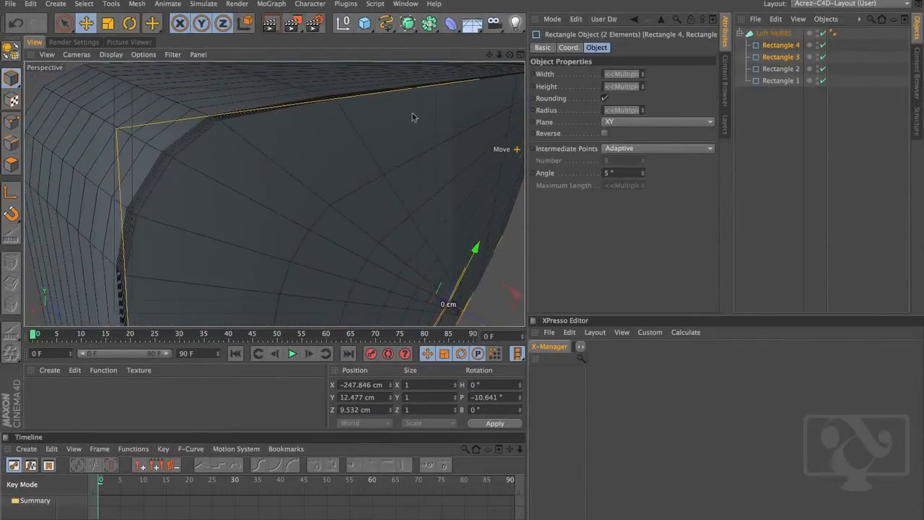
Disable Rectangle 3 in the loft and examine the body's corner and side edge without it.
left_click(782, 56)
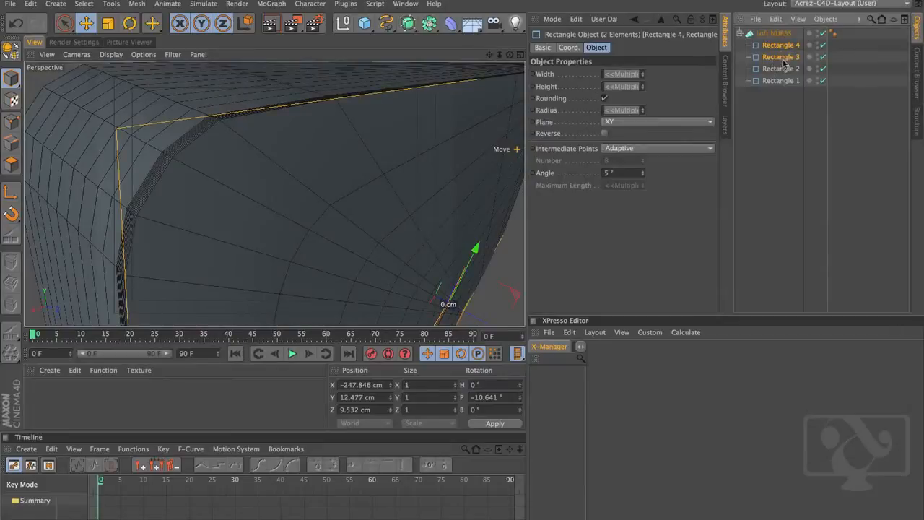
left_click(823, 57)
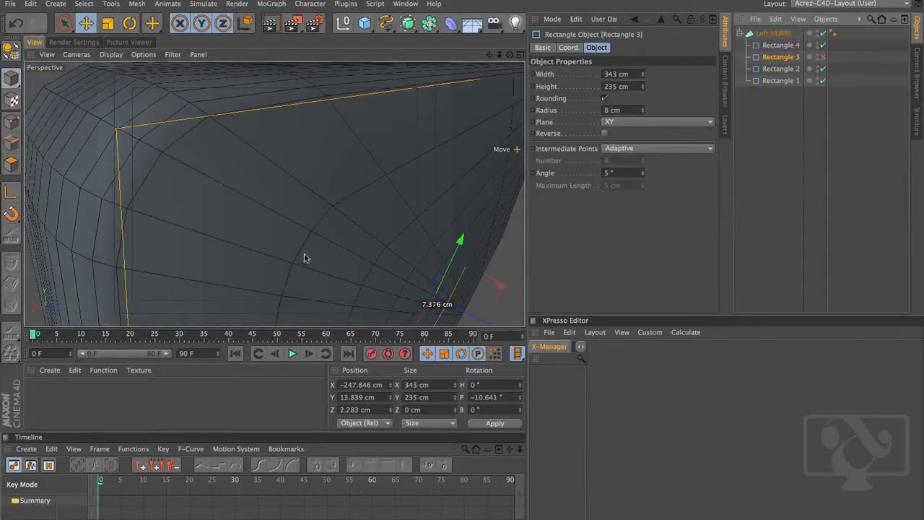
right_click_drag(296, 252, 224, 262, "alt")
left_click_drag(275, 194, 268, 246, "alt")
middle_click_drag(268, 246, 318, 130, "alt")
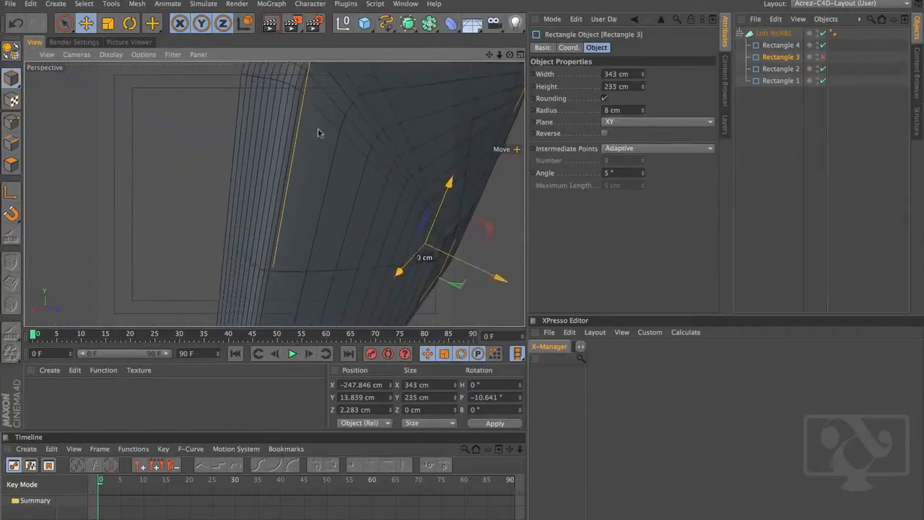
mouse_move(297, 130)
left_mouse_down("alt")
mouse_move(317, 180)
mouse_move(308, 109)
left_mouse_up("alt")
middle_click_drag(308, 109, 314, 156, "alt")
mouse_move(315, 148)
left_mouse_down("alt")
mouse_move(222, 153)
mouse_move(371, 157)
mouse_move(219, 210)
mouse_move(362, 179)
mouse_move(289, 184)
left_mouse_up("alt")
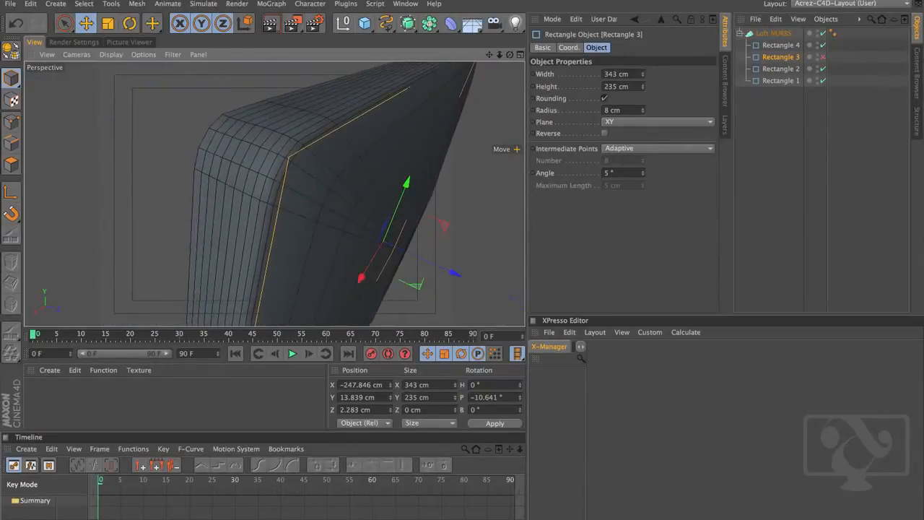
With Rectangle 3 enabled again, switch the Loft NURBS off to inspect the bare splines and switch it back on.
left_click(824, 34)
mouse_move(296, 184)
left_mouse_down("alt")
mouse_move(391, 182)
mouse_move(382, 145)
mouse_move(318, 171)
mouse_move(361, 181)
mouse_move(310, 194)
left_mouse_up("alt")
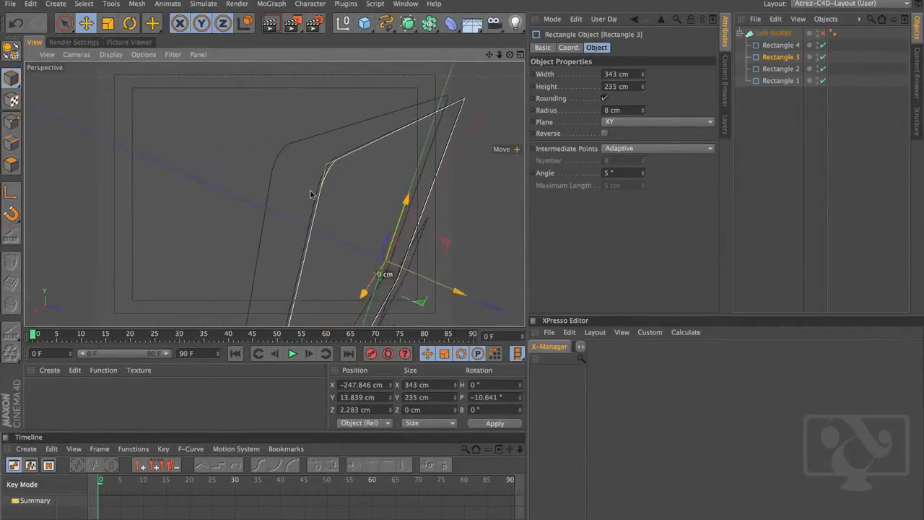
left_click(824, 34)
left_click_drag(433, 217, 512, 111, "alt")
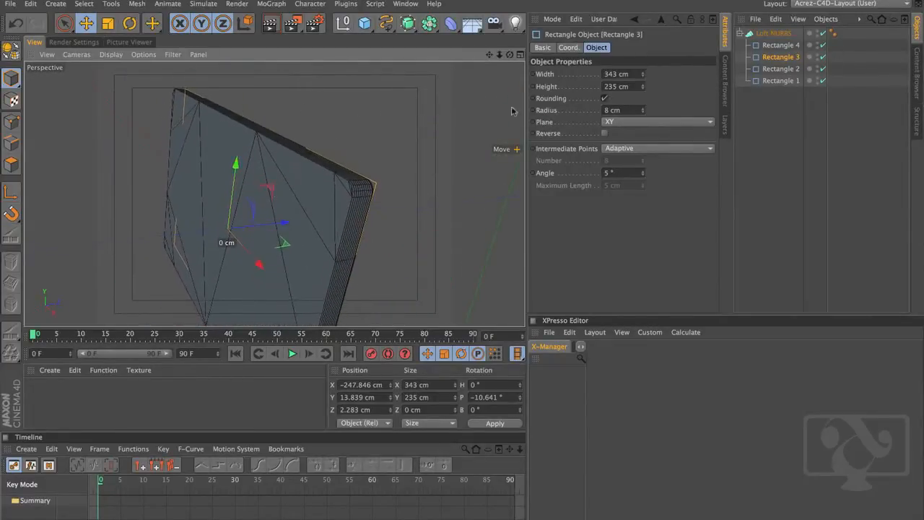
Set the Loft NURBS Mesh Subdivision U to 200.
left_click(773, 33)
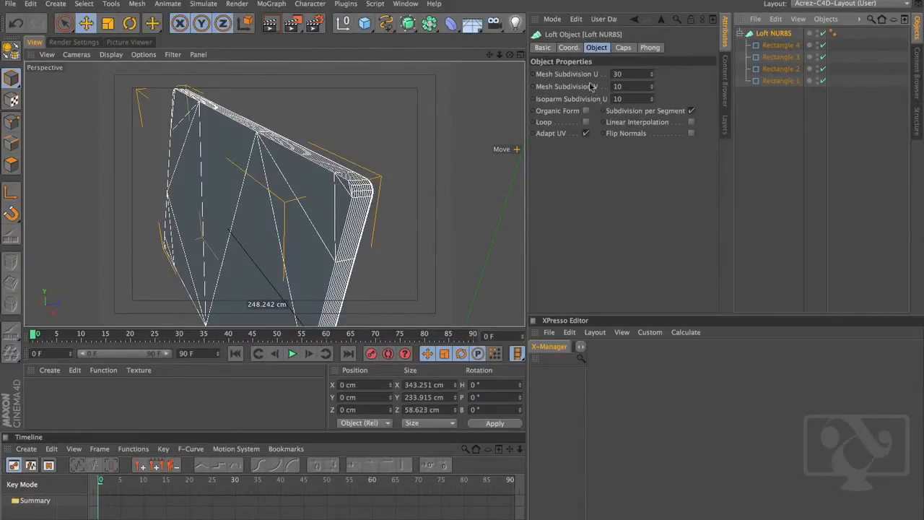
right_click_drag(293, 214, 351, 208, "alt")
left_click_drag(425, 195, 489, 156, "alt")
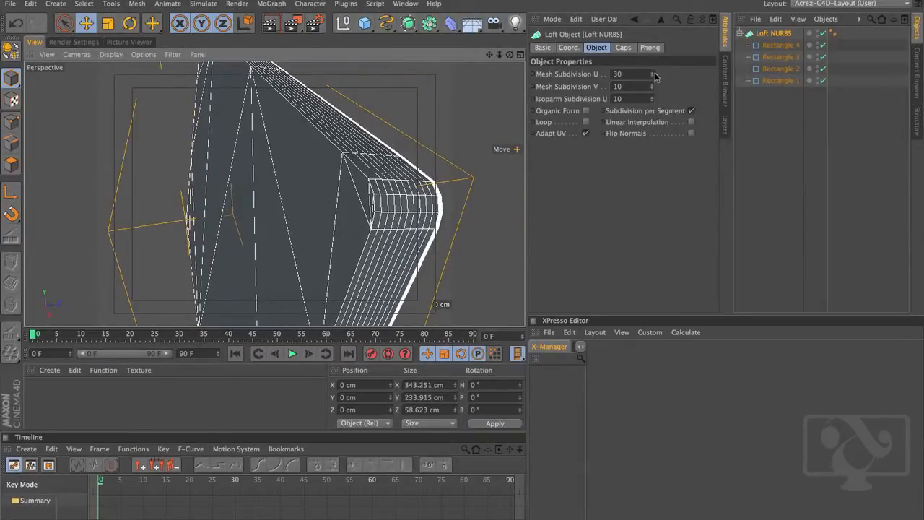
left_click_drag(652, 76, 653, 3)
type("1")
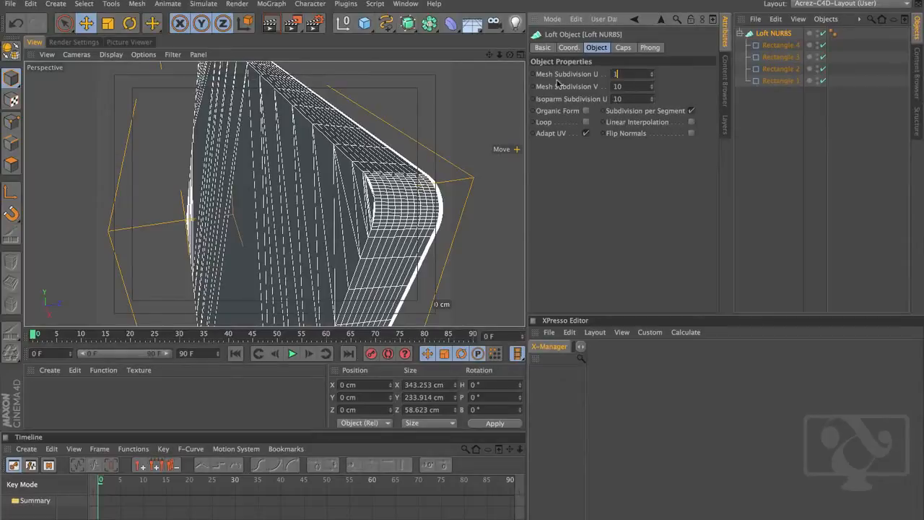
type("00")
key("Return")
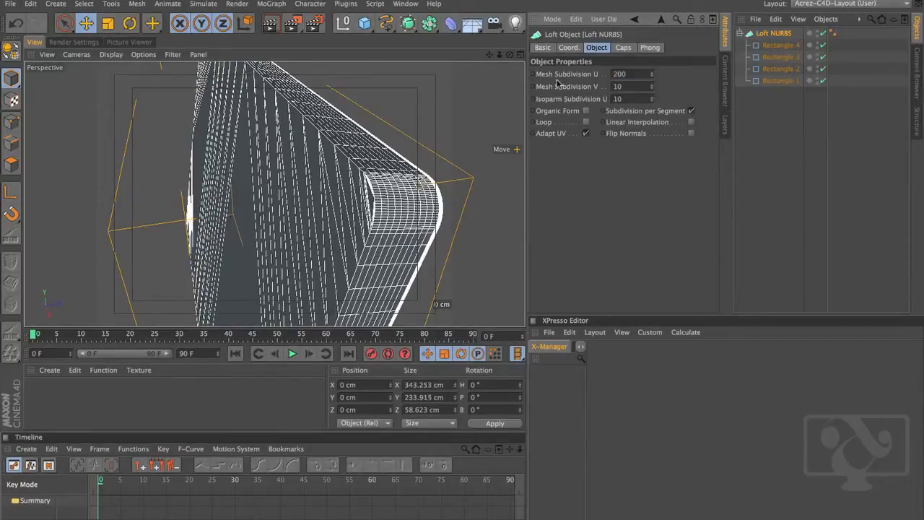
left_click_drag(458, 113, 387, 204, "alt")
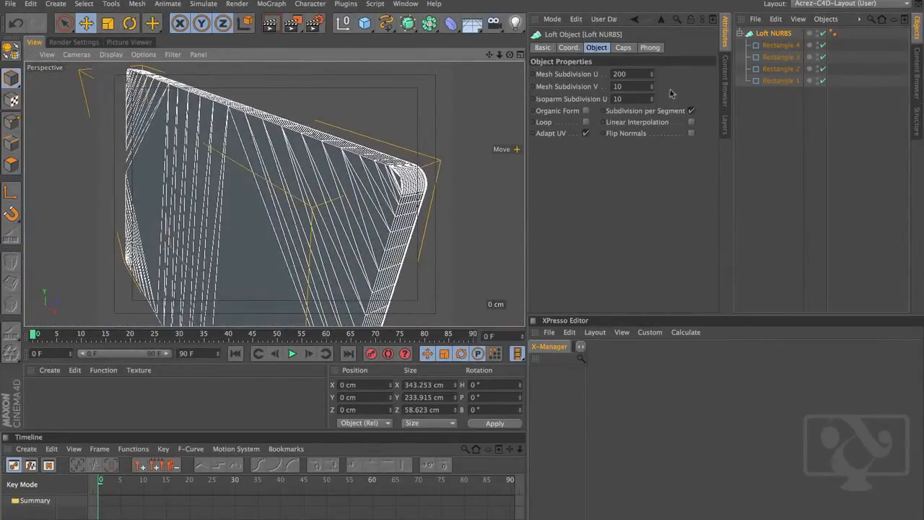
Set the loft's Mesh Subdivision V to 5 and its Isoparm Subdivision U to 22.
left_click_drag(652, 87, 655, 97)
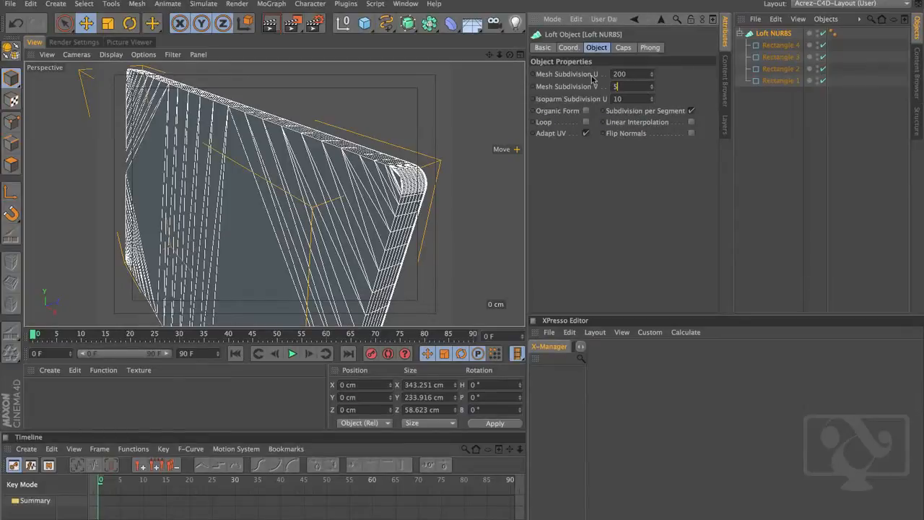
key("Return")
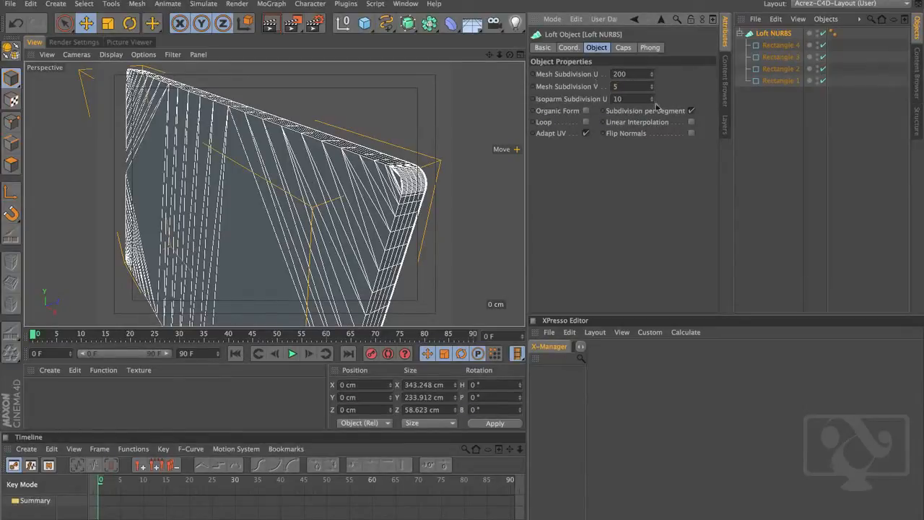
mouse_move(653, 100)
left_mouse_down()
mouse_move(655, 90)
mouse_move(654, 99)
left_mouse_up()
Try the Loop option on the loft, turn it off again and check the available start cap types.
left_click(585, 122)
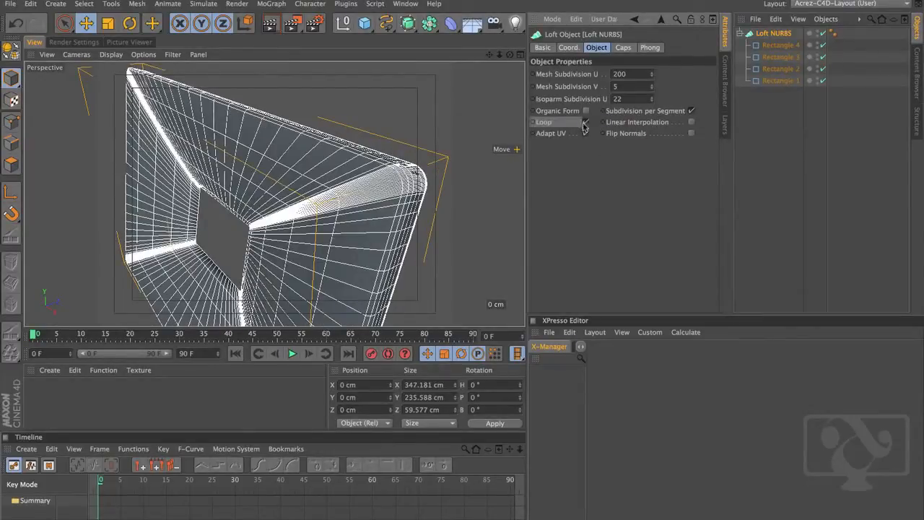
left_click(584, 122)
left_click(623, 47)
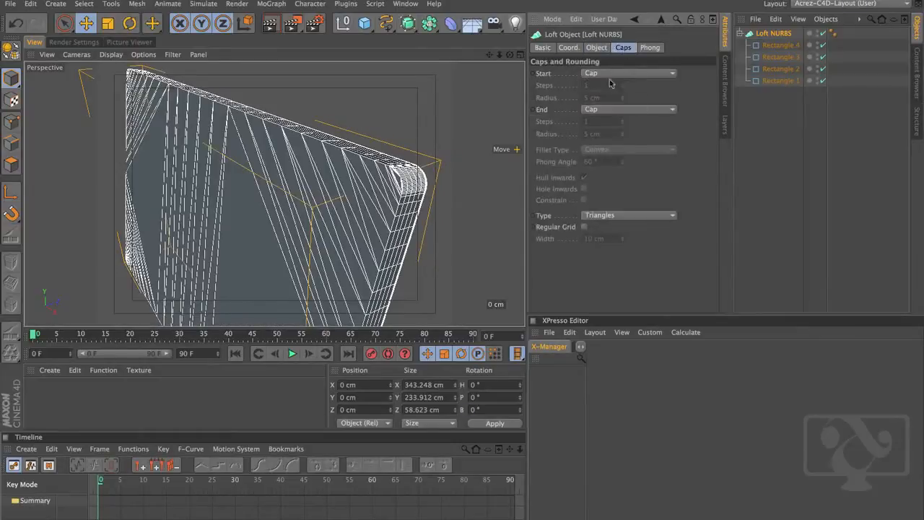
left_click(613, 73)
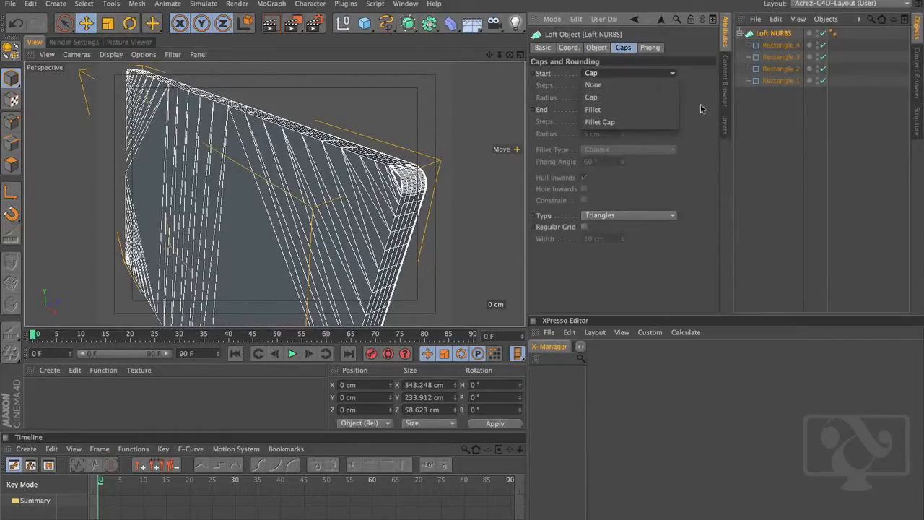
left_click(700, 108)
left_click(598, 48)
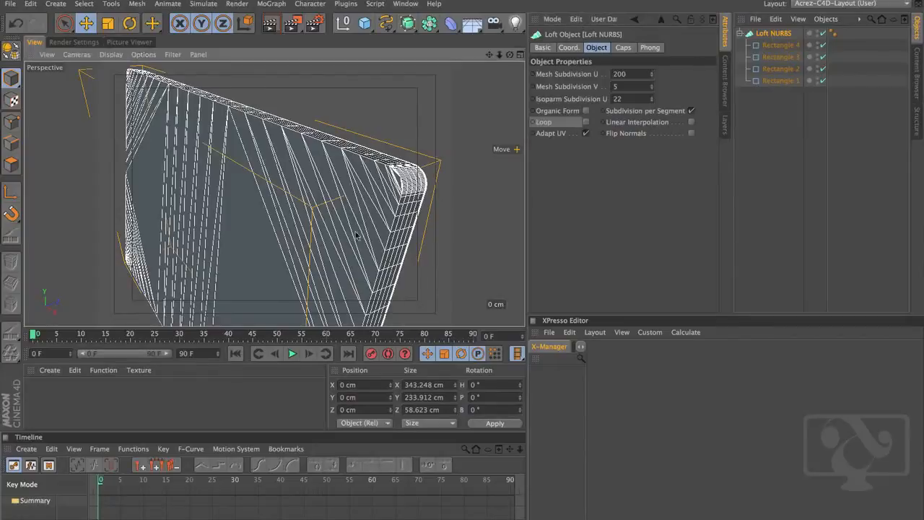
Save an incremental version of the scene and undo the accidental move of the Loft NURBS.
left_click_drag(355, 235, 325, 209, "alt")
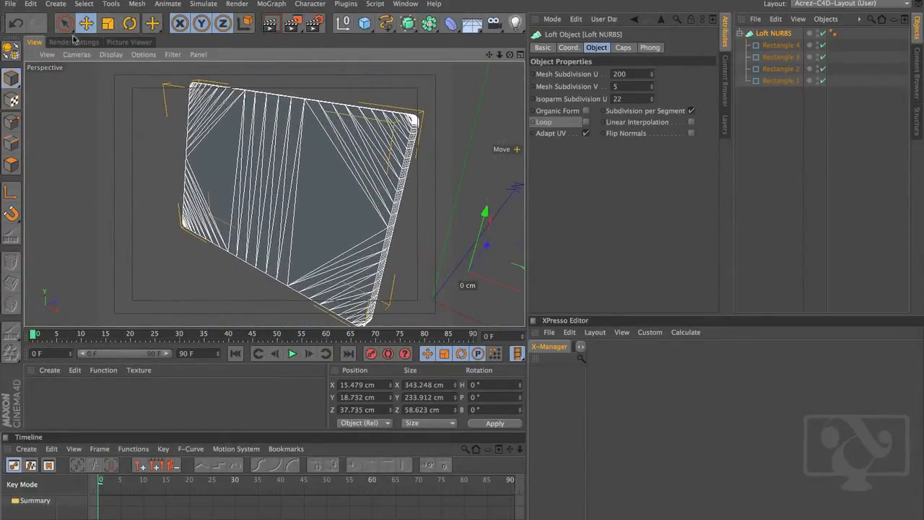
left_click(10, 4)
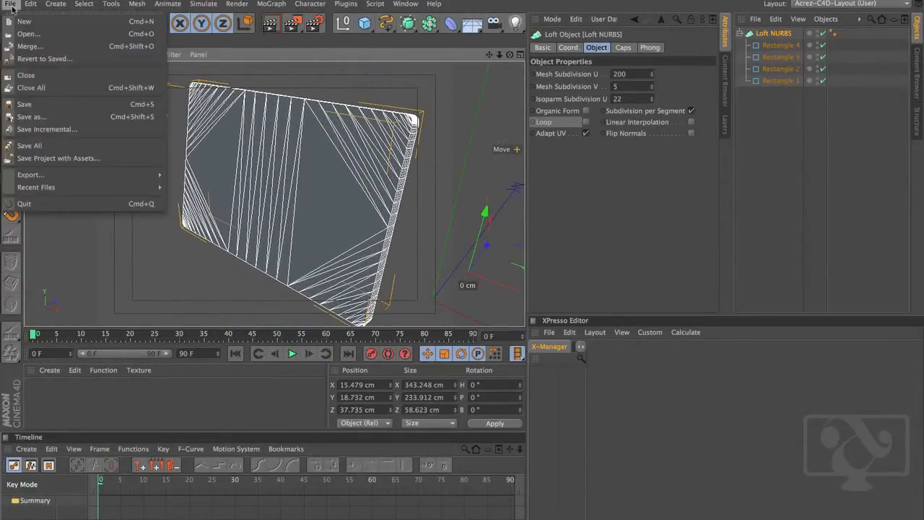
left_click(84, 129)
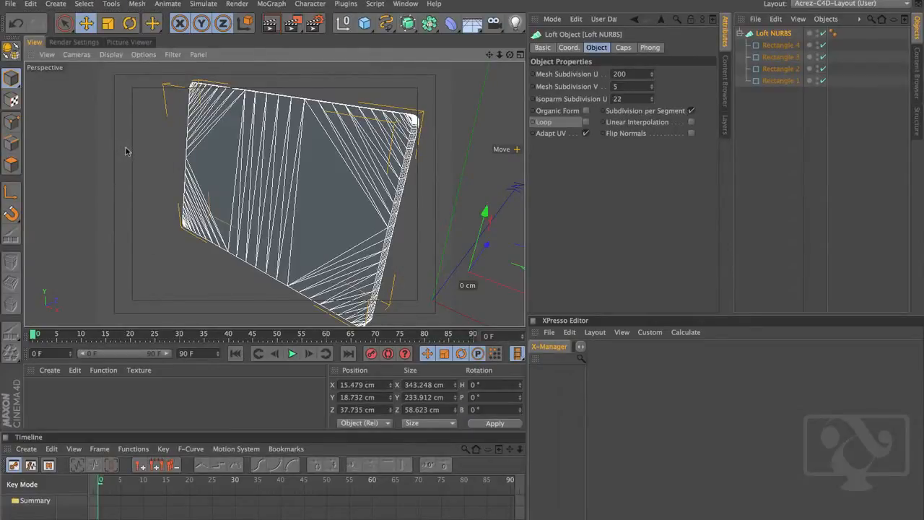
key("super+z")
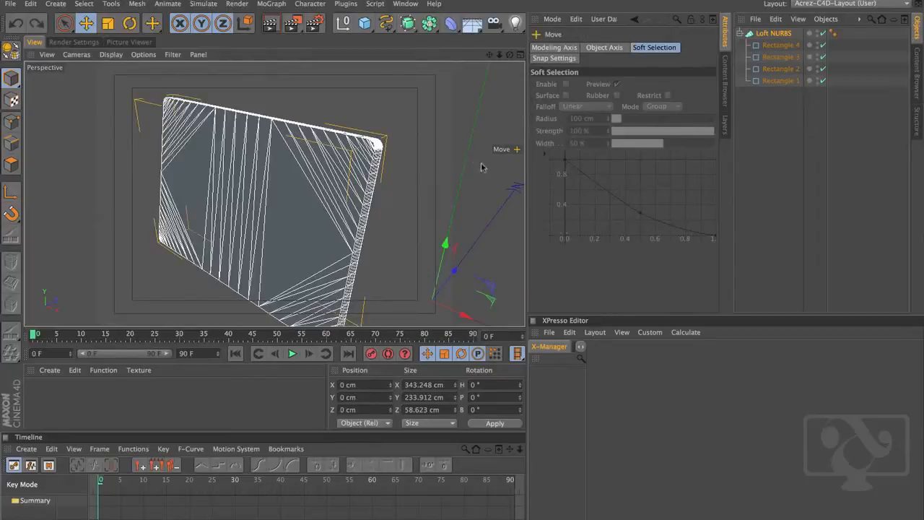
Rename the Loft NURBS to iMac Body and return to the four-view layout.
left_click(780, 34)
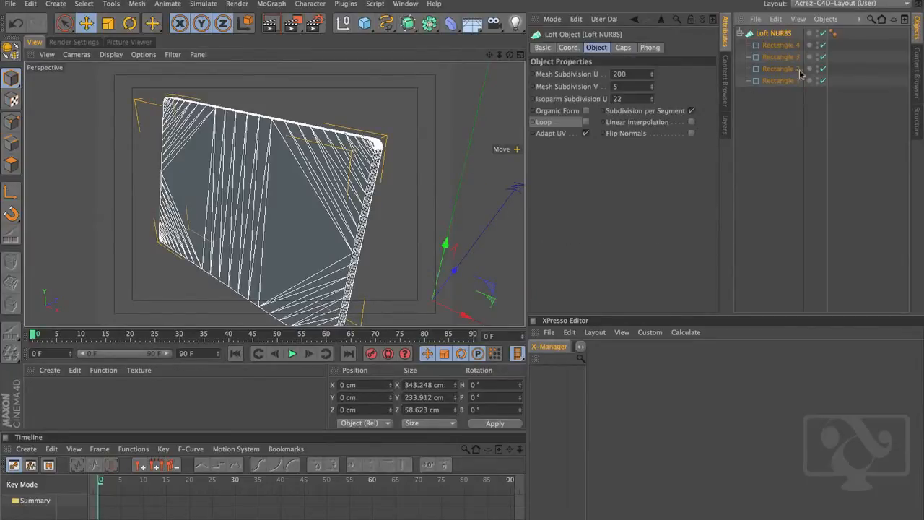
double_click(777, 33)
key("BackSpace")
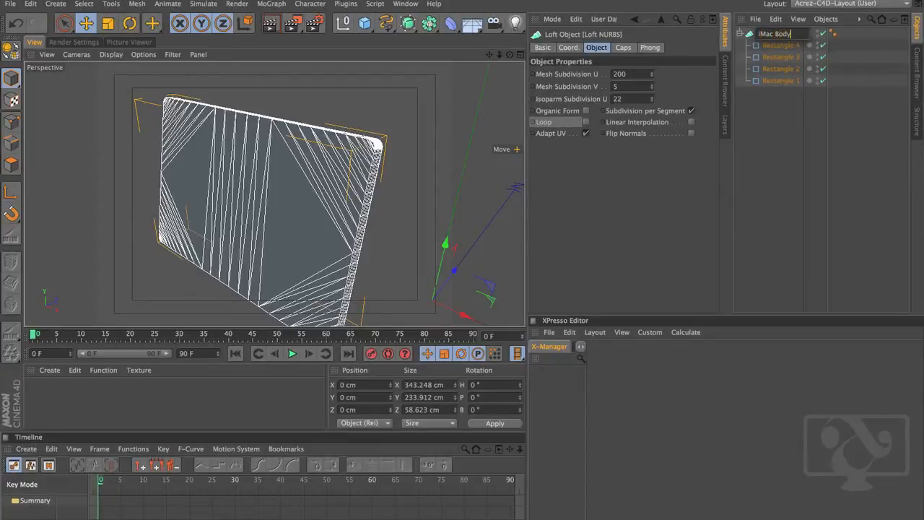
key("Return")
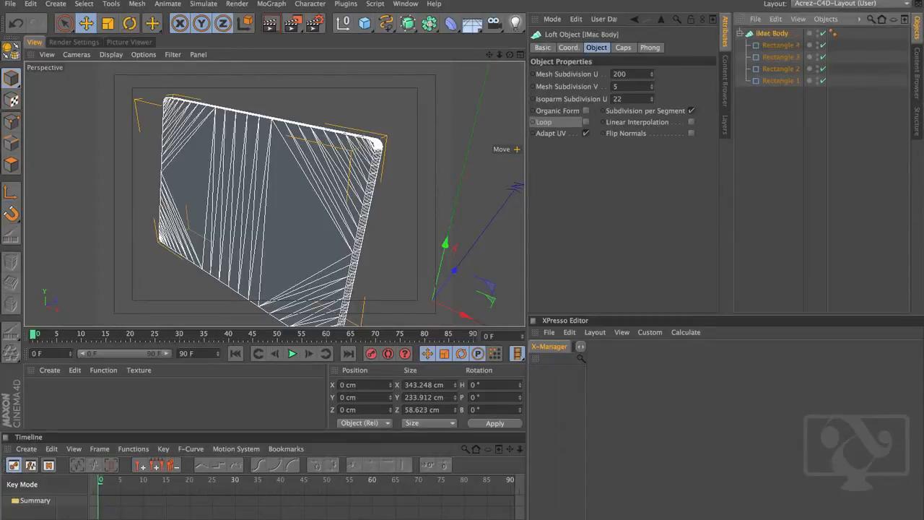
left_click(521, 56)
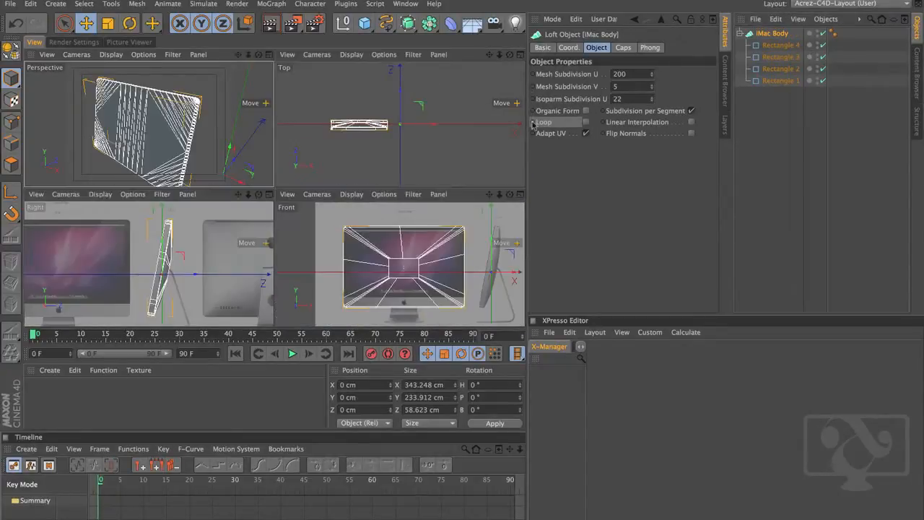
Create a new layer in the scene for organising the iMac parts.
left_click(269, 195)
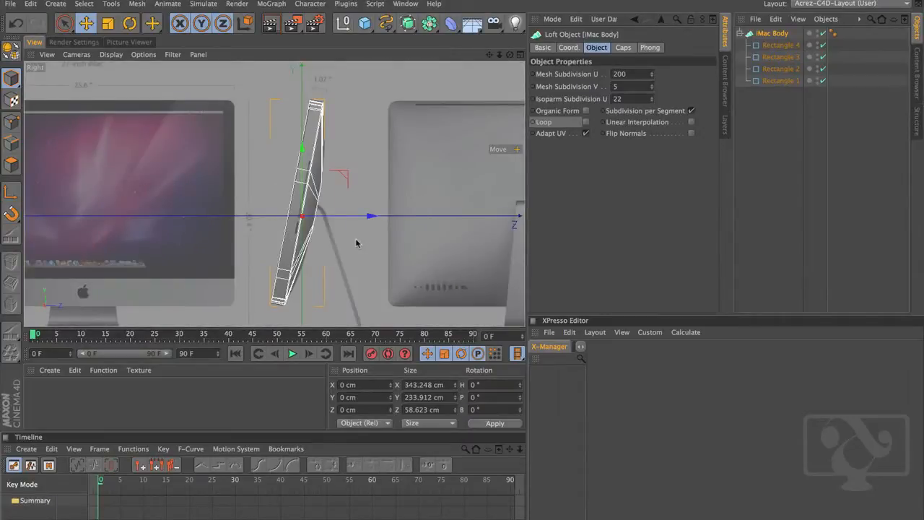
scroll(356, 246, "down", 3)
middle_click_drag(357, 256, 330, 242, "alt")
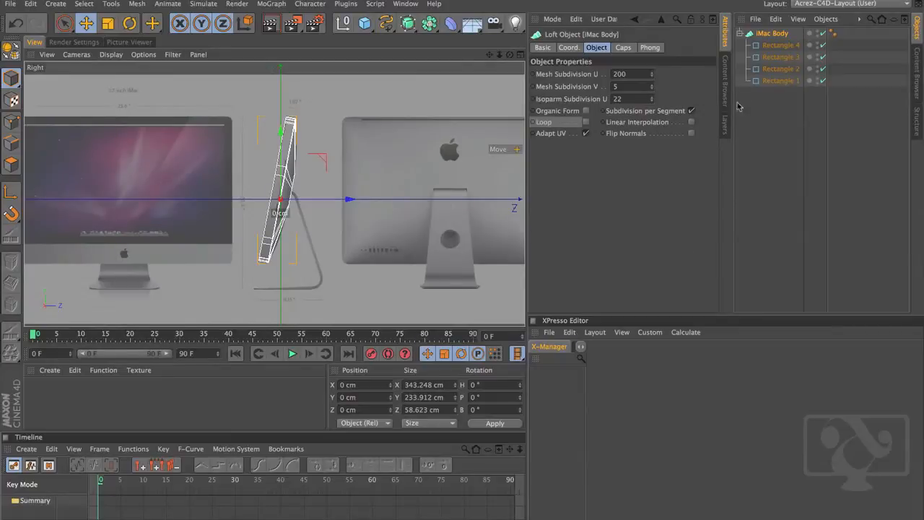
left_click(725, 124)
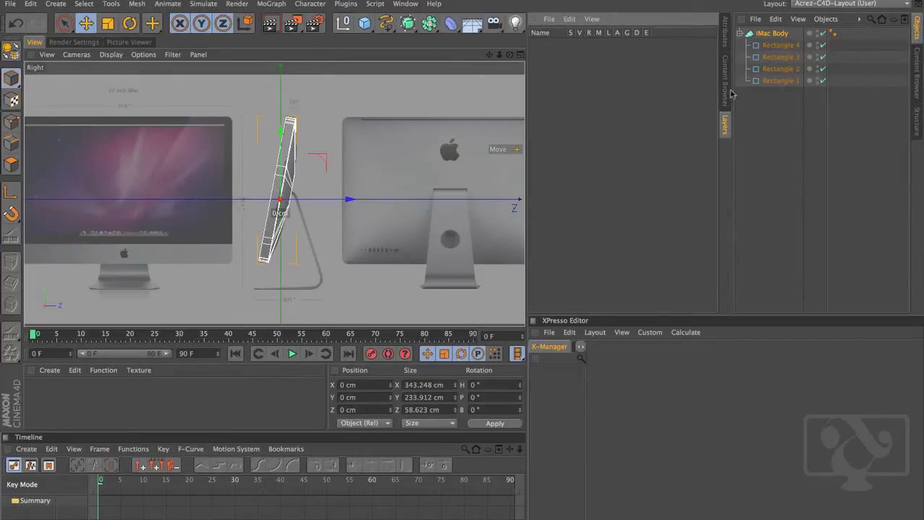
left_click(407, 5)
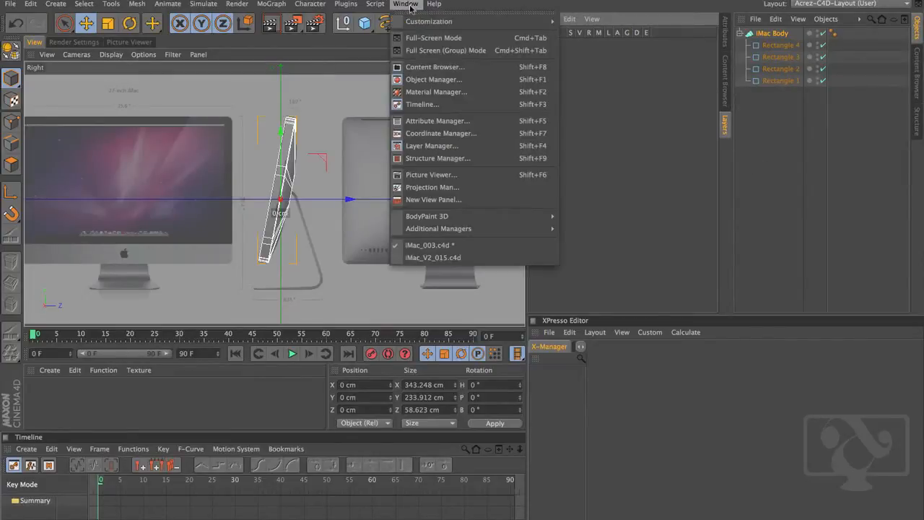
left_click(470, 151)
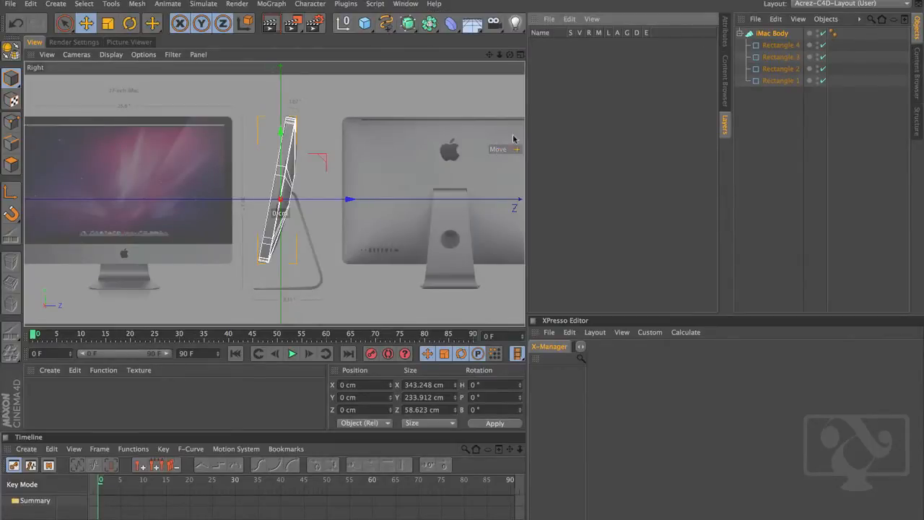
right_click(564, 74)
left_click(578, 83)
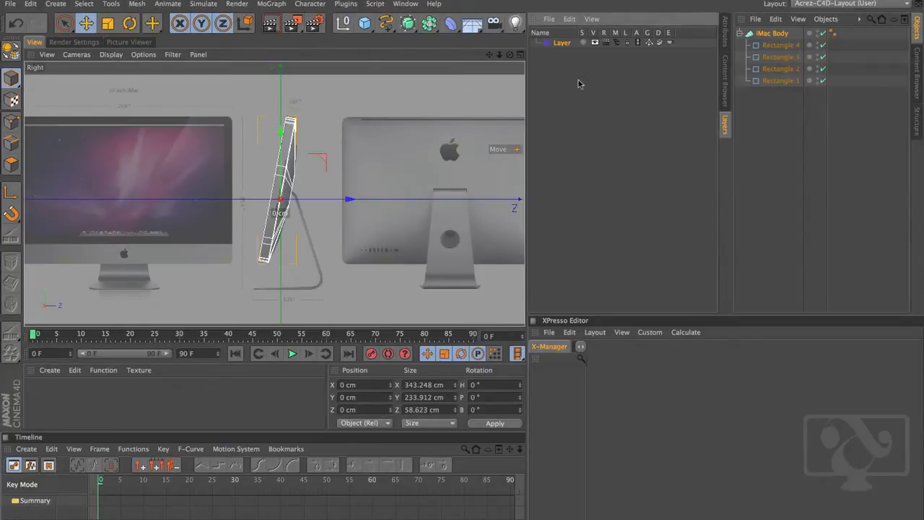
Set the new layer's color to red with a hue of 360° and rename the layer iMac Body.
left_click(547, 43)
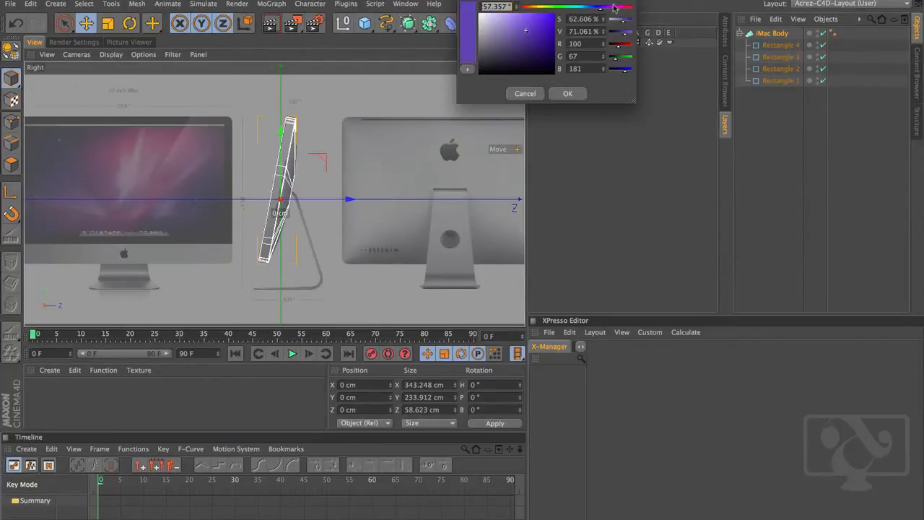
left_click_drag(619, 8, 633, 8)
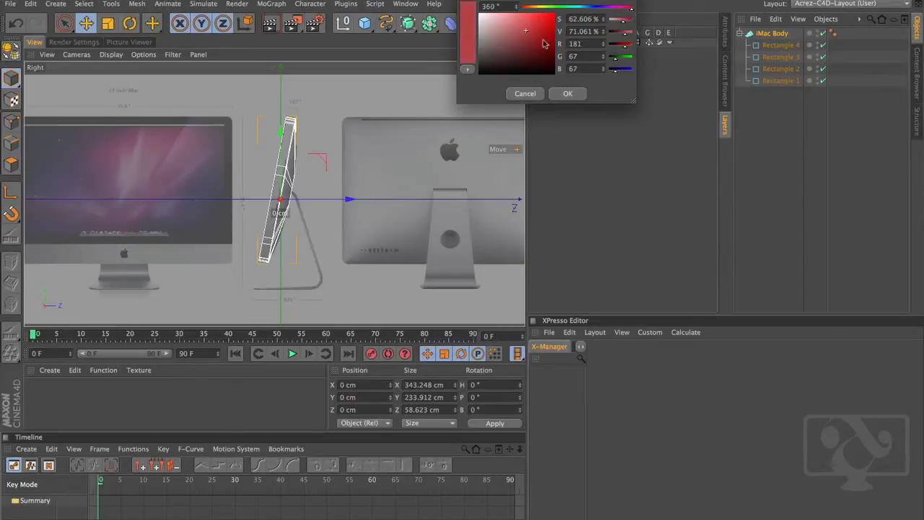
left_click(566, 94)
double_click(563, 45)
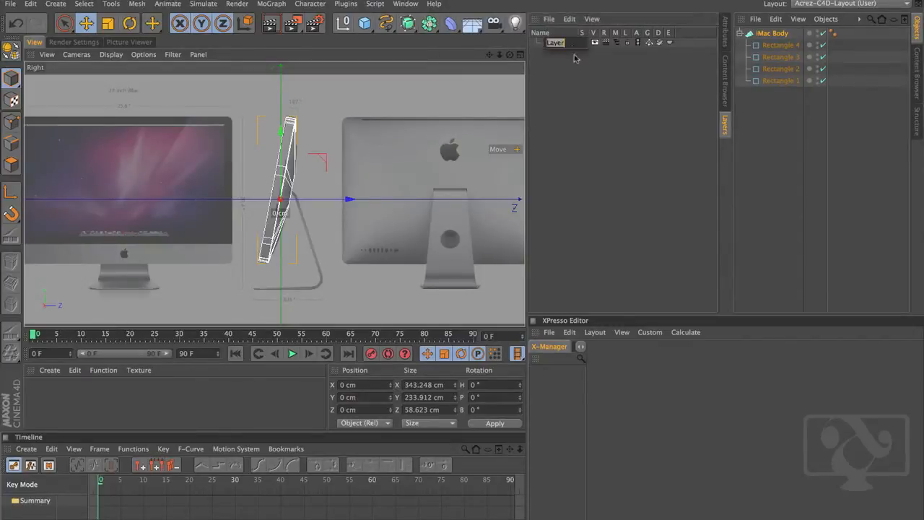
key("BackSpace")
type("iMac Body")
key("Return")
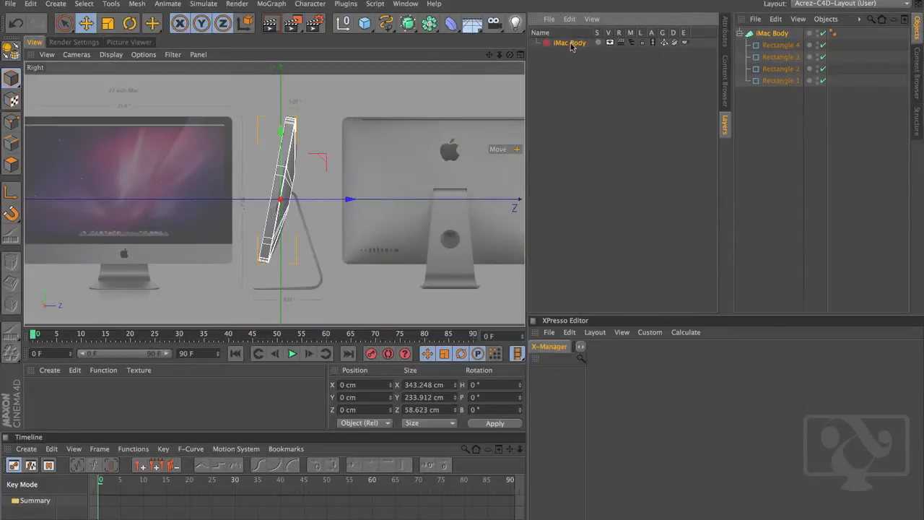
Assign the iMac Body loft to the iMac Body layer, then hide that layer in the viewports.
left_click_drag(572, 47, 772, 34)
left_click(520, 54)
left_click(598, 42)
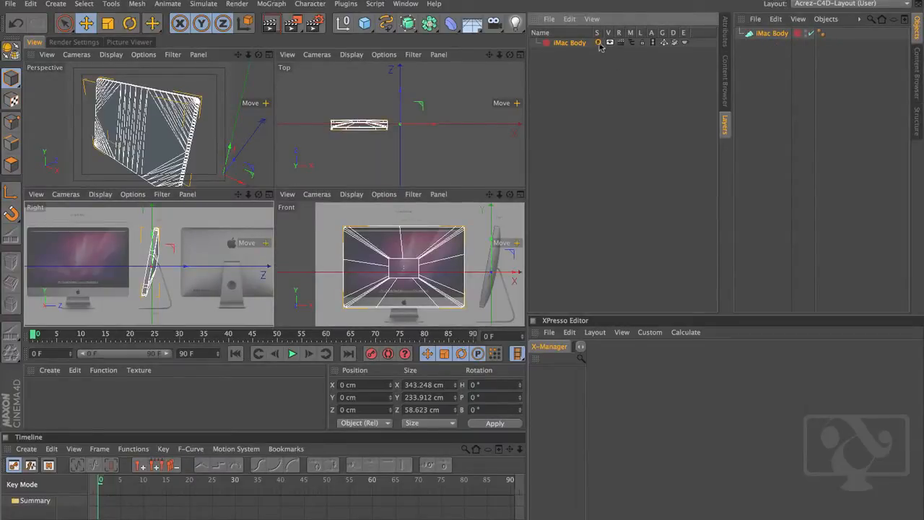
left_click(597, 42)
left_click(610, 44)
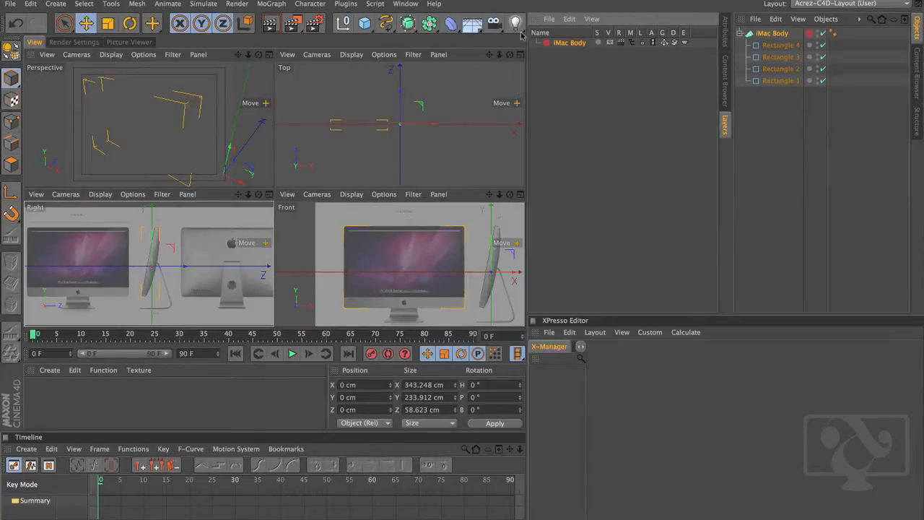
Add a cube at the origin and thin it along Z to about 15 cm.
left_click(725, 33)
left_click(270, 194)
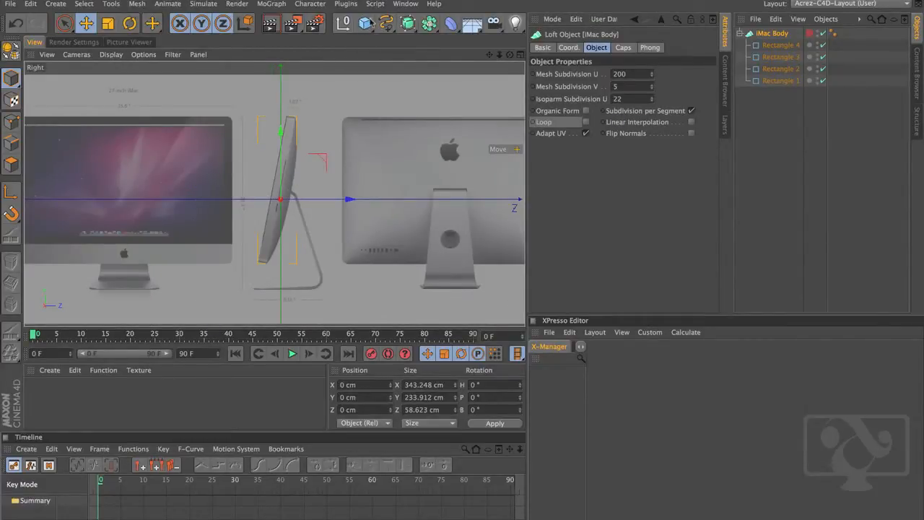
left_click_drag(366, 24, 472, 44)
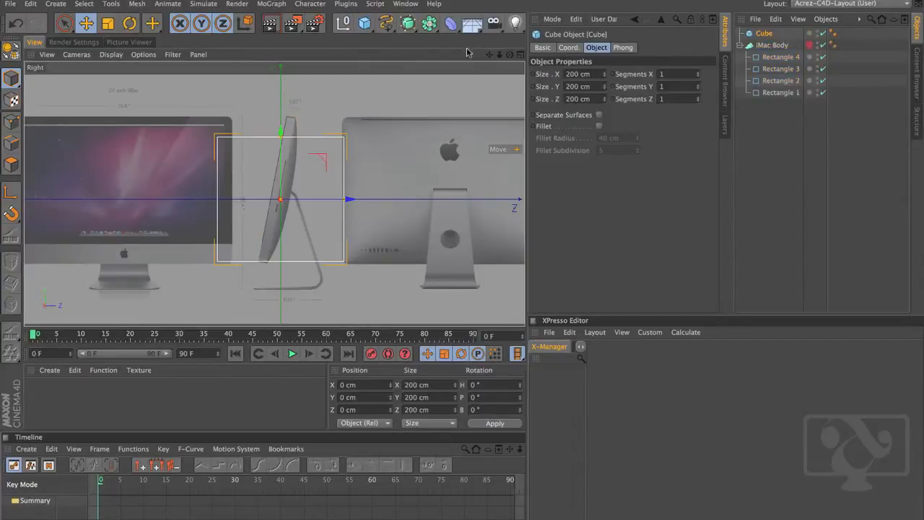
left_click(519, 56)
scroll(147, 90, "up", 4)
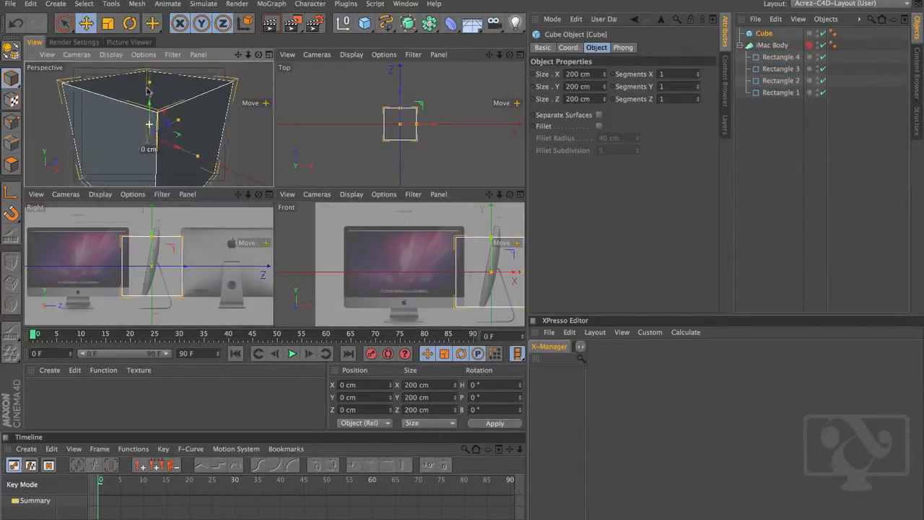
scroll(185, 120, "down", 4)
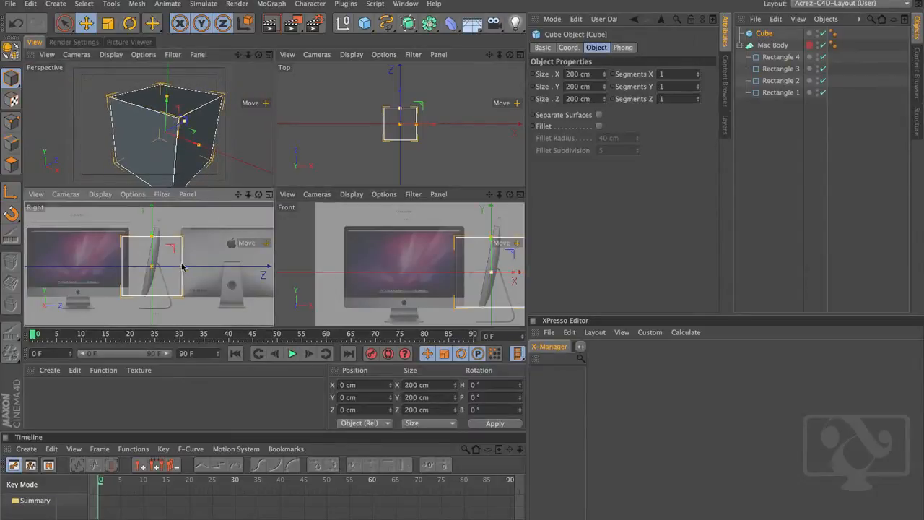
left_click_drag(181, 266, 154, 271)
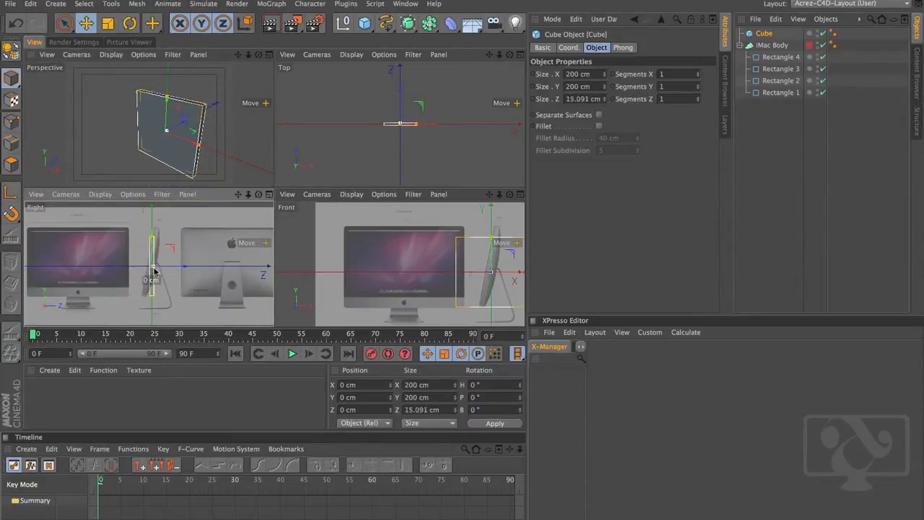
Switch the Top view to the Back camera with nothing selected.
middle_click_drag(431, 264, 370, 259, "alt")
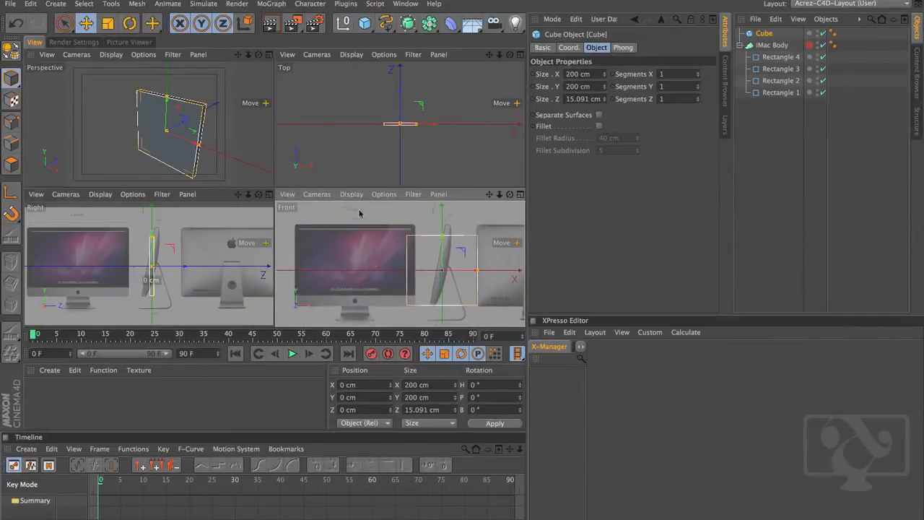
left_click(340, 108)
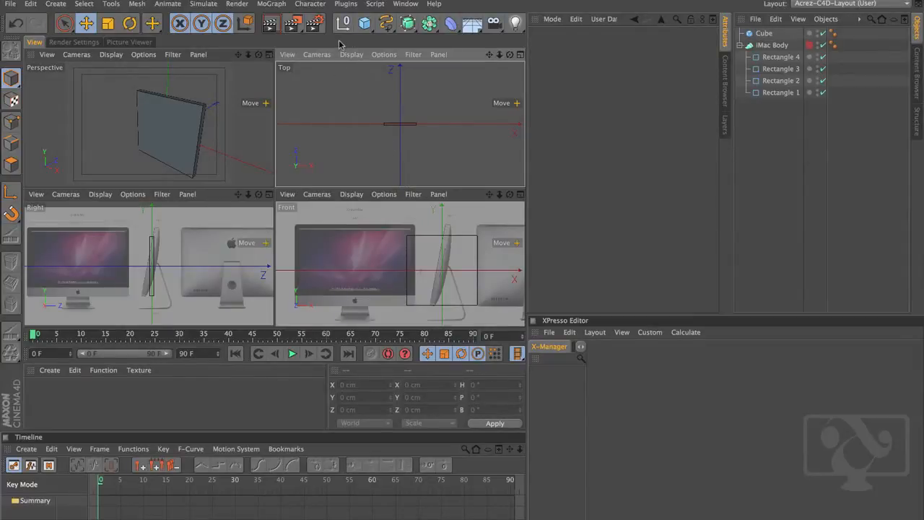
left_click(318, 55)
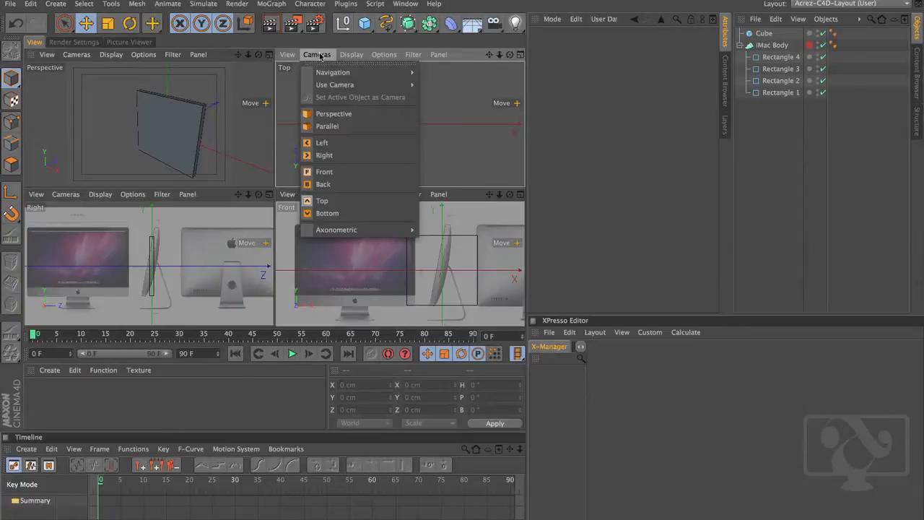
left_click(354, 186)
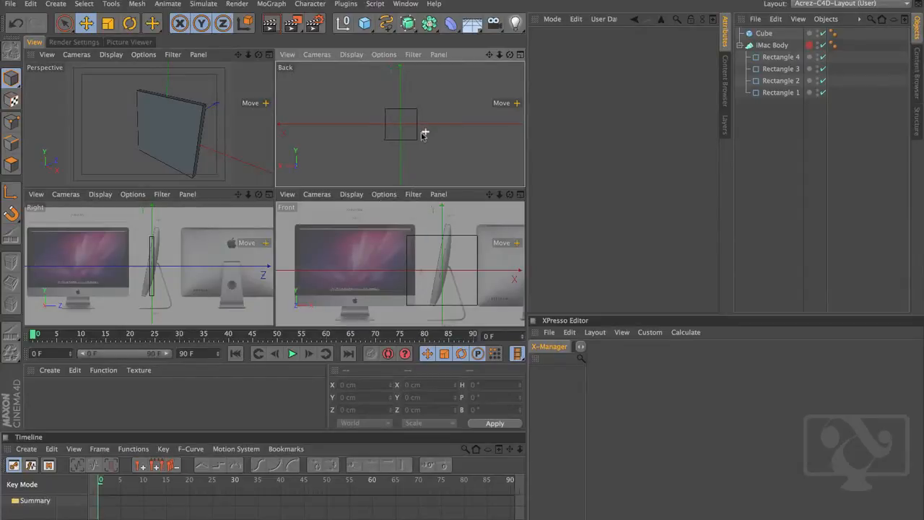
scroll(415, 137, "down", 2)
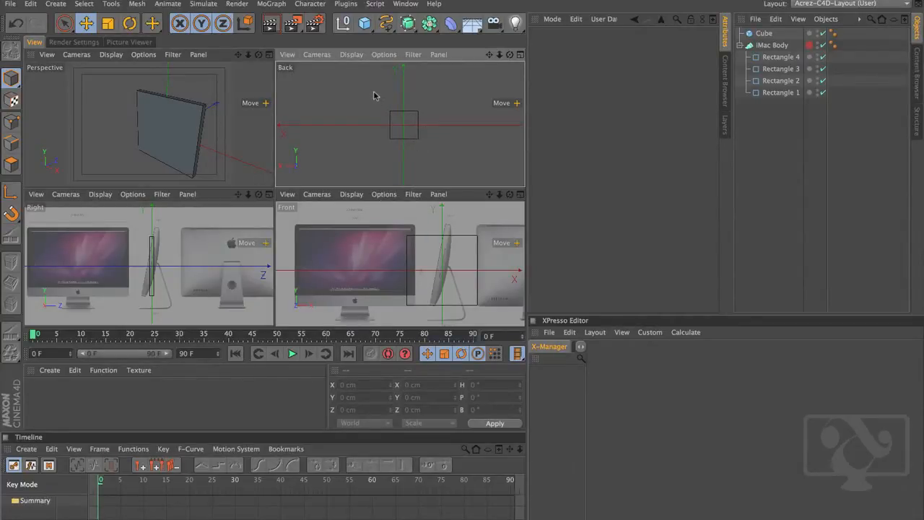
Load iMacModel.png from the iMac Resourse Pack folder as the Back view's background image.
left_click(378, 113)
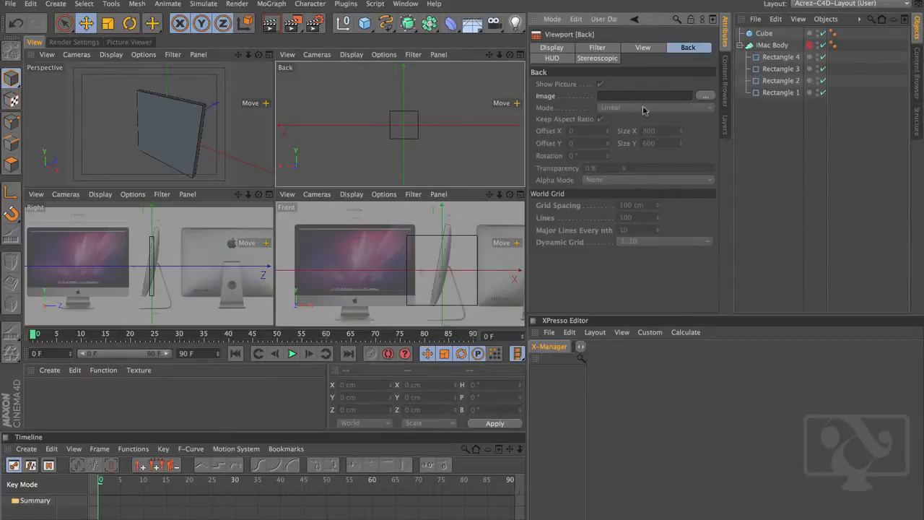
left_click(381, 56)
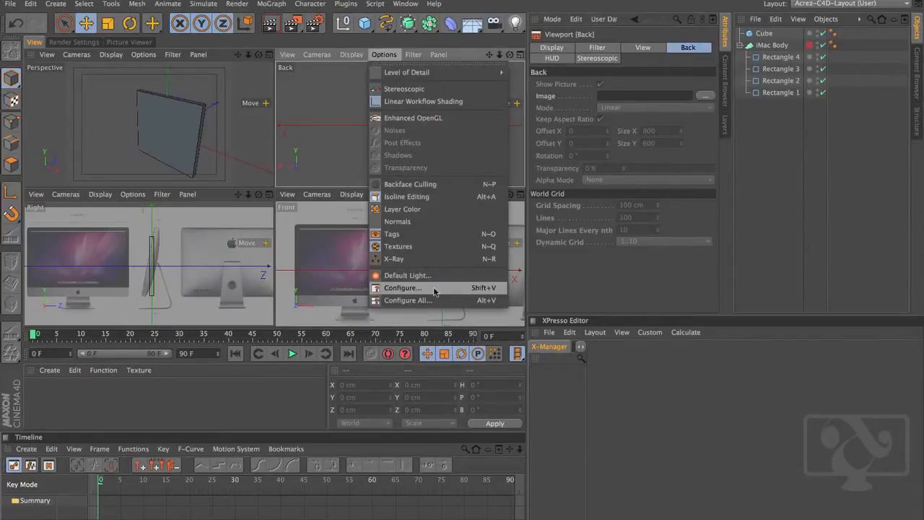
left_click(649, 86)
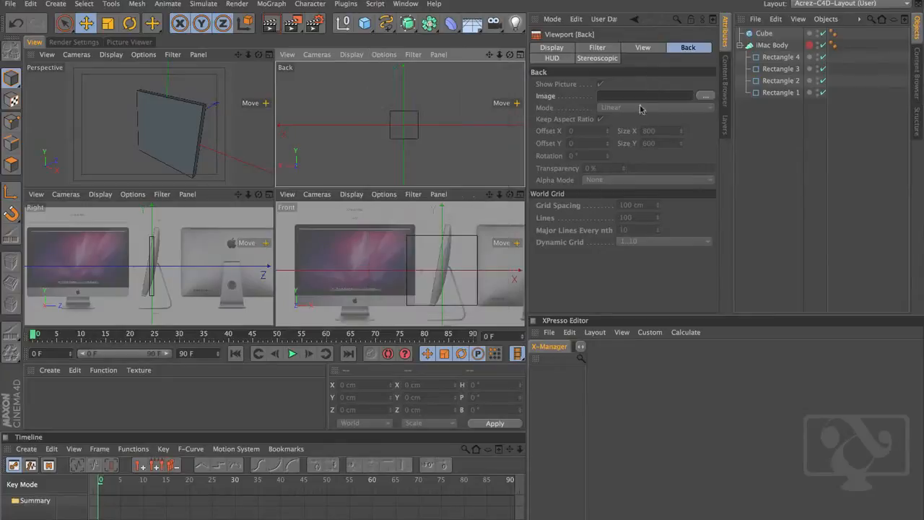
left_click(704, 95)
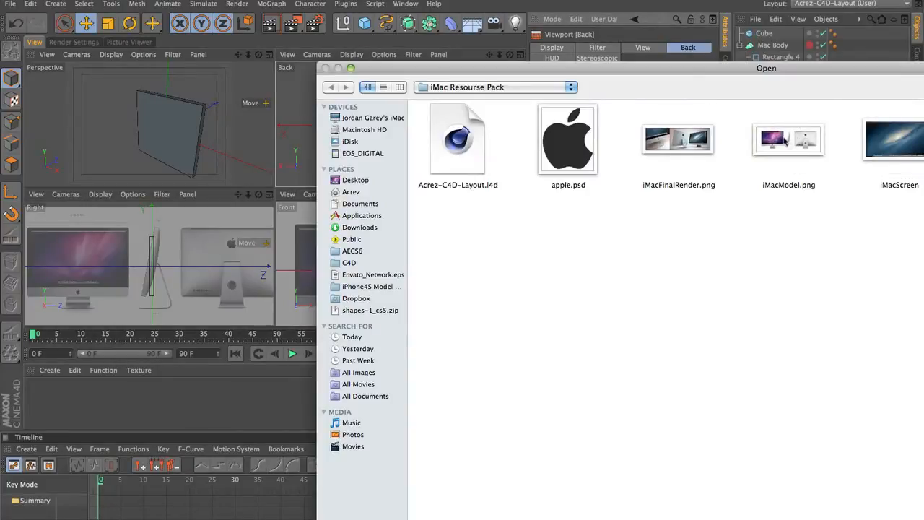
left_click(785, 141)
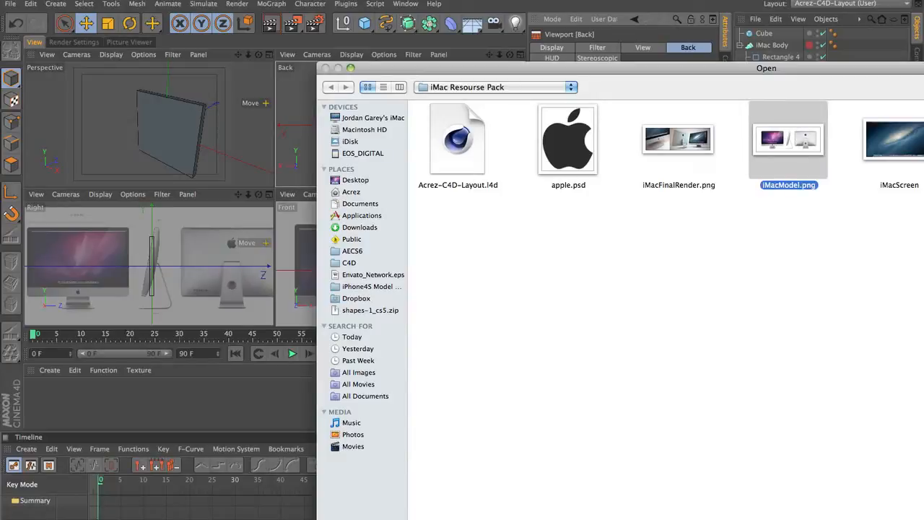
key("Return")
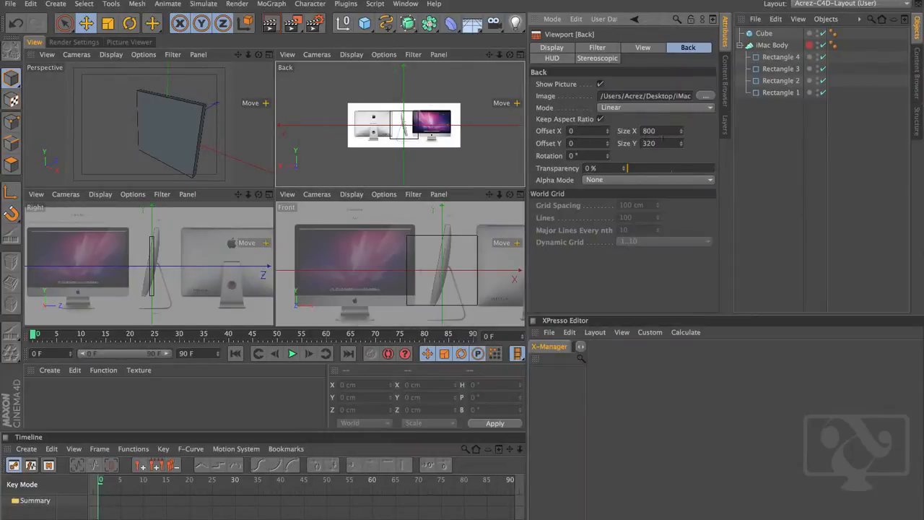
Set the Back view's background image to a Size X of 1000 and a transparency of 75%.
double_click(649, 131)
type("10")
key("Return")
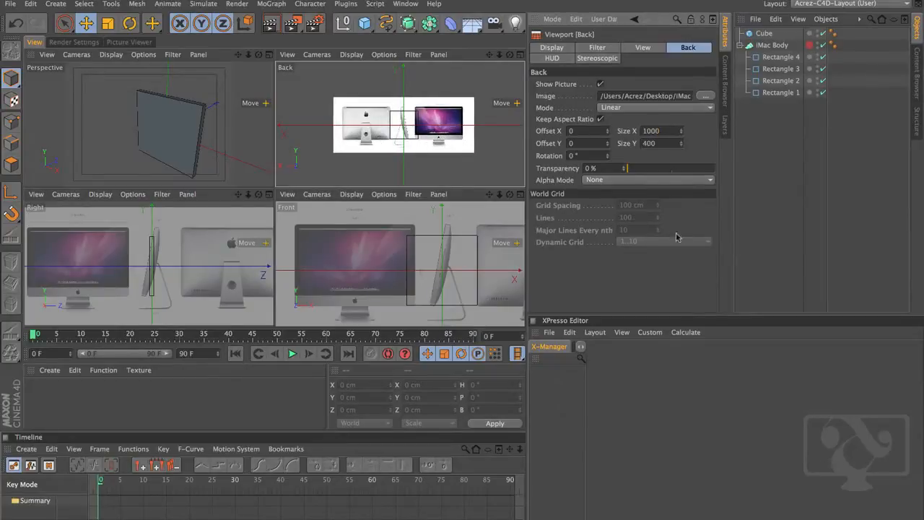
left_click_drag(670, 168, 693, 172)
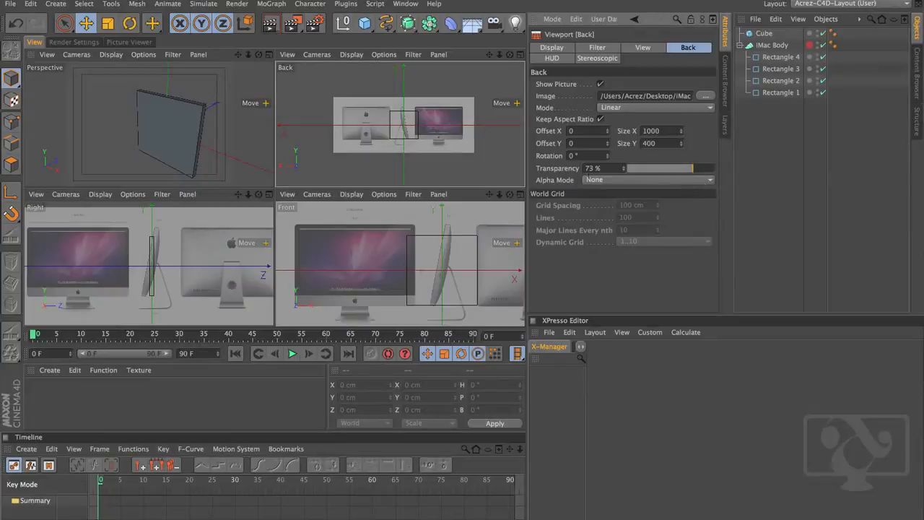
left_click(624, 166)
left_click(623, 166)
left_click(624, 171)
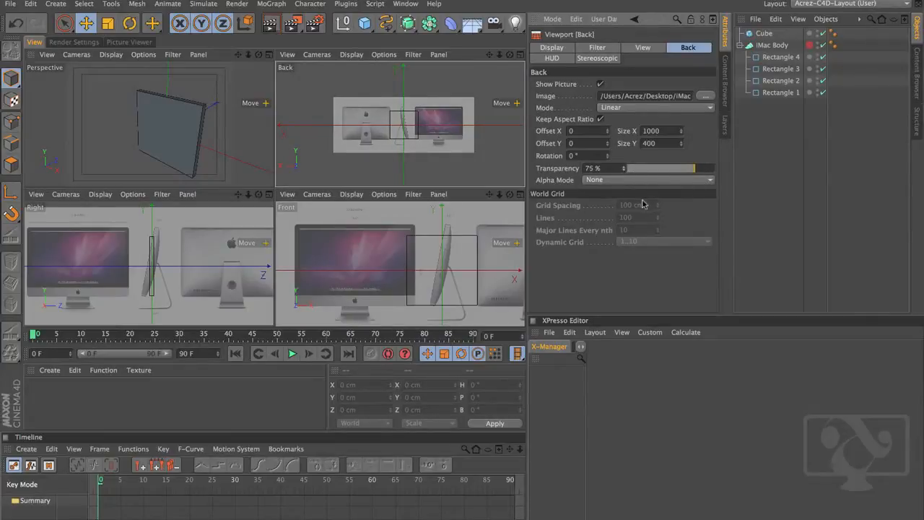
Show the iMac Body layer and set the Back view background image's Offset X to 516, aligning the rear iMac picture with the body.
left_click(724, 127)
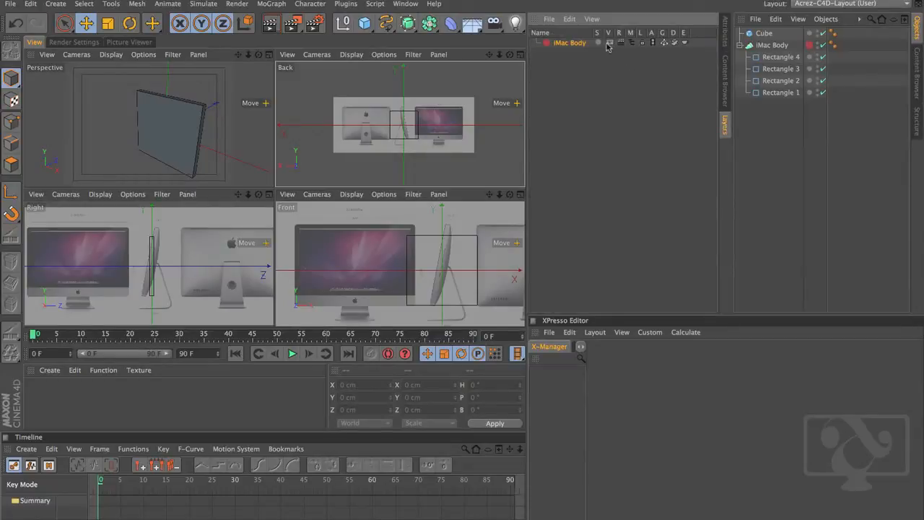
left_click(607, 44)
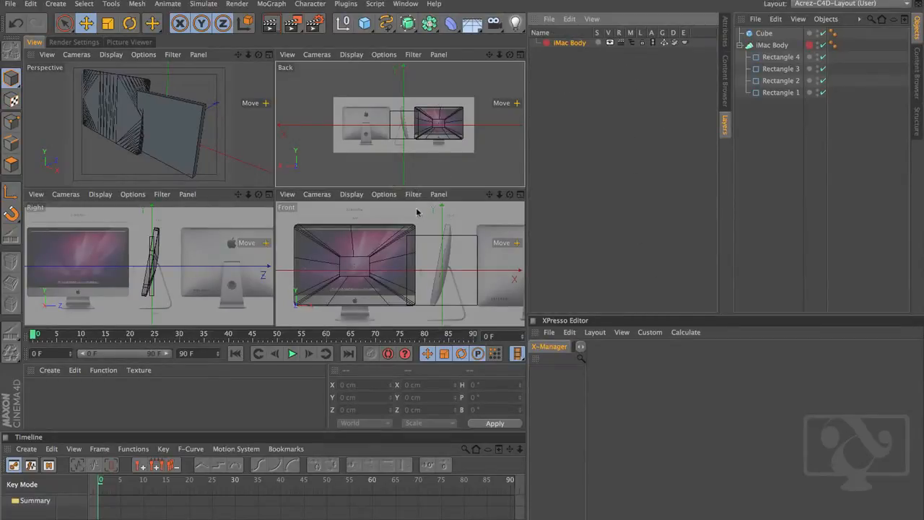
left_click(520, 55)
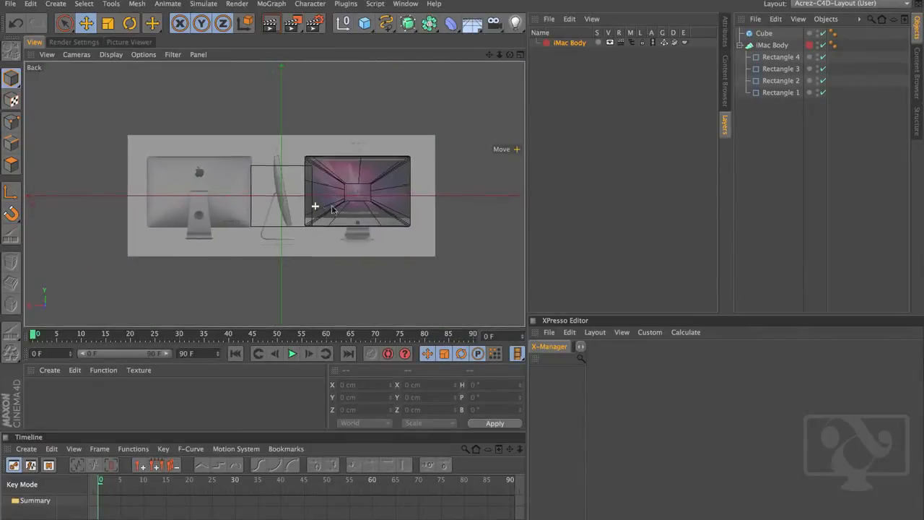
scroll(314, 202, "up", 2)
key("shift+v")
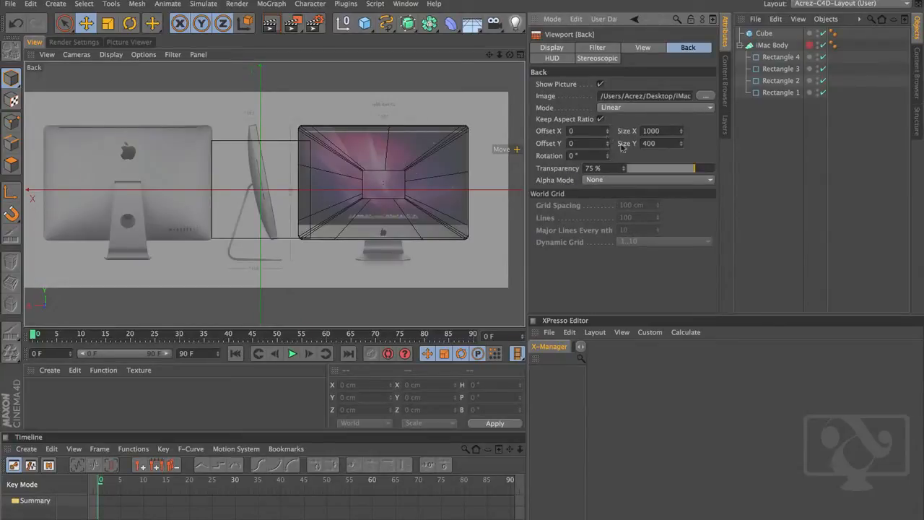
left_click_drag(608, 131, 617, 22)
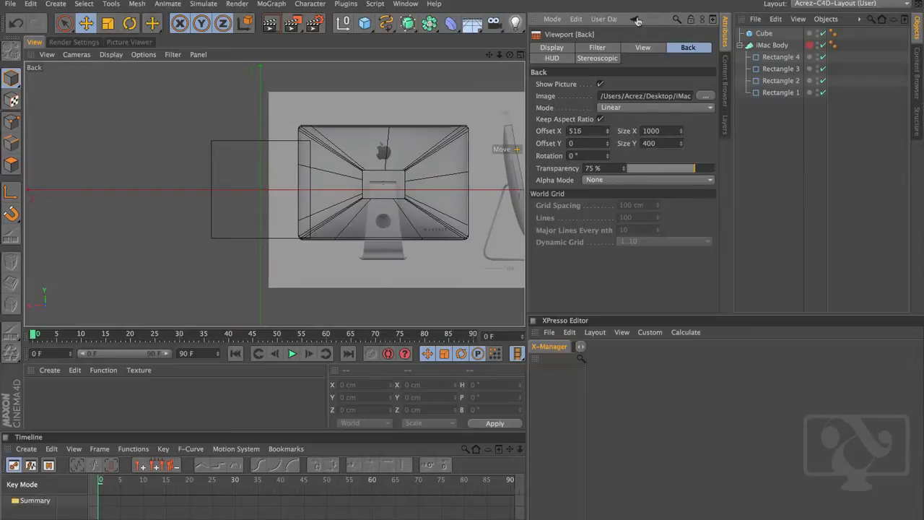
Hide the iMac Body layer and move the cube over the stand in the Back view, to about X -246 cm, Y -44 cm.
left_click(724, 130)
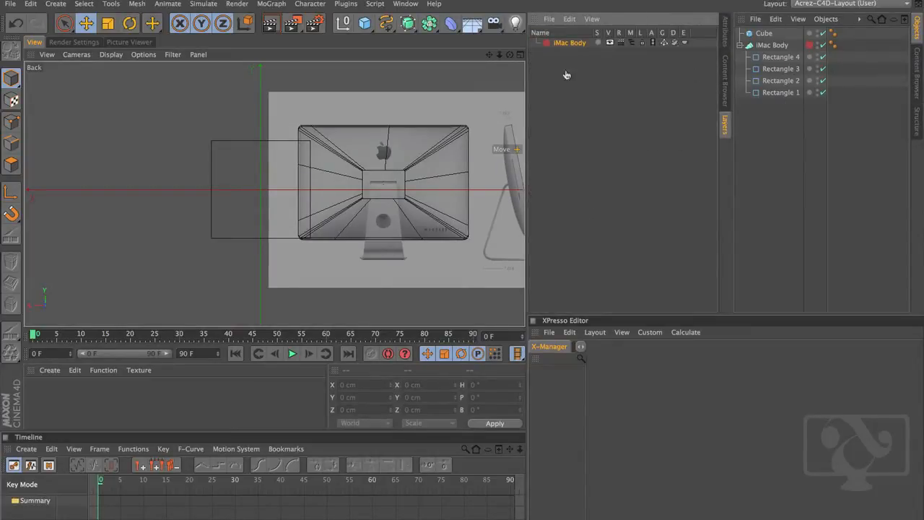
left_click(609, 44)
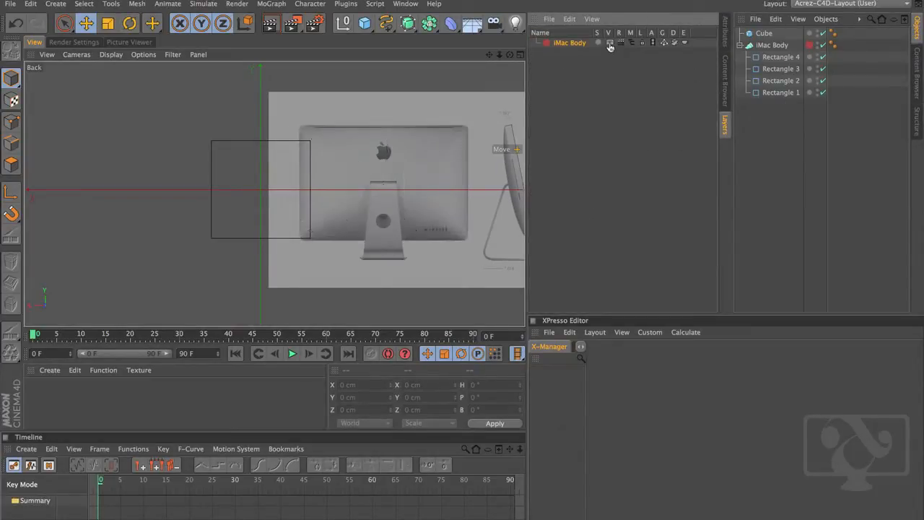
left_click(764, 33)
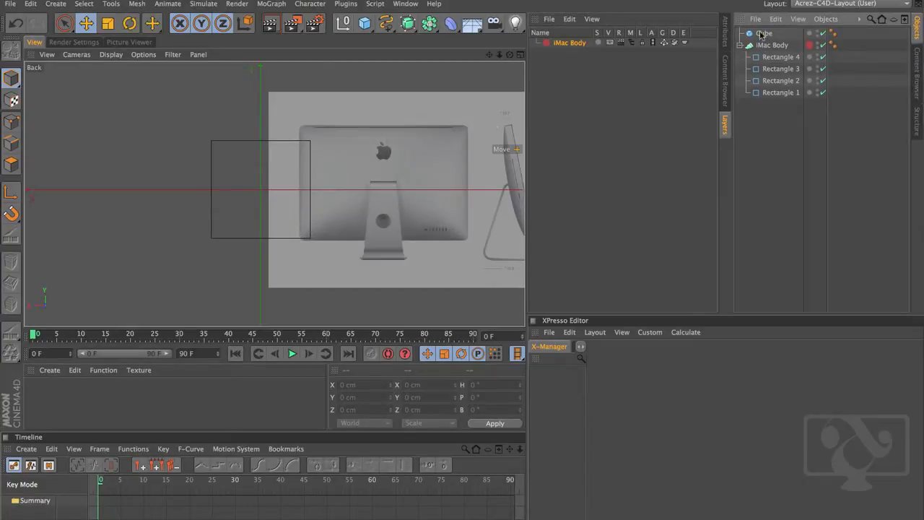
left_click(761, 34)
left_click_drag(223, 196, 344, 192)
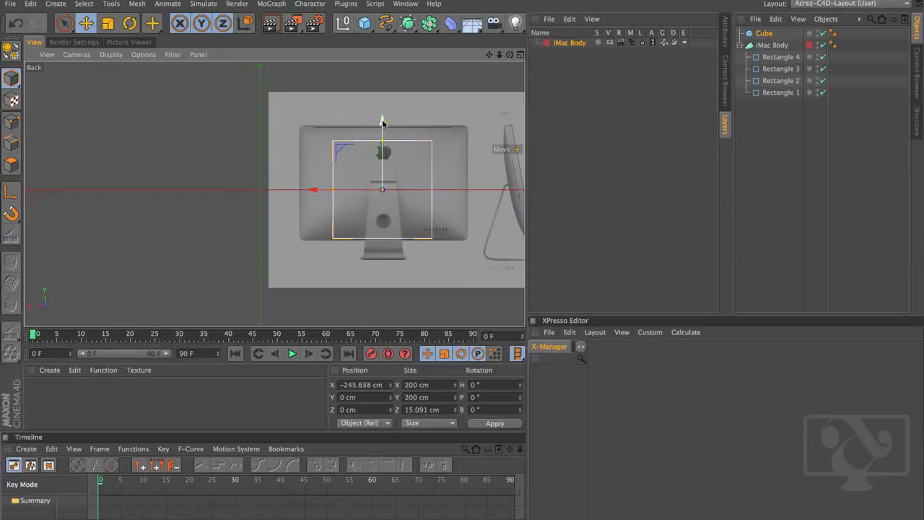
left_click_drag(382, 119, 387, 145)
Set the cube's Size Y to 395 cm and its Size Z to about 6.1 cm, working in the Right view.
middle_click(388, 216)
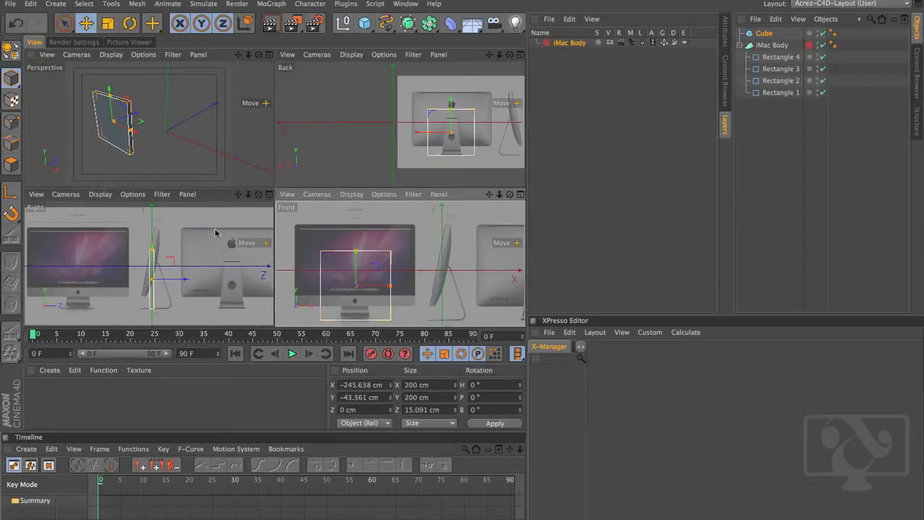
left_click(270, 195)
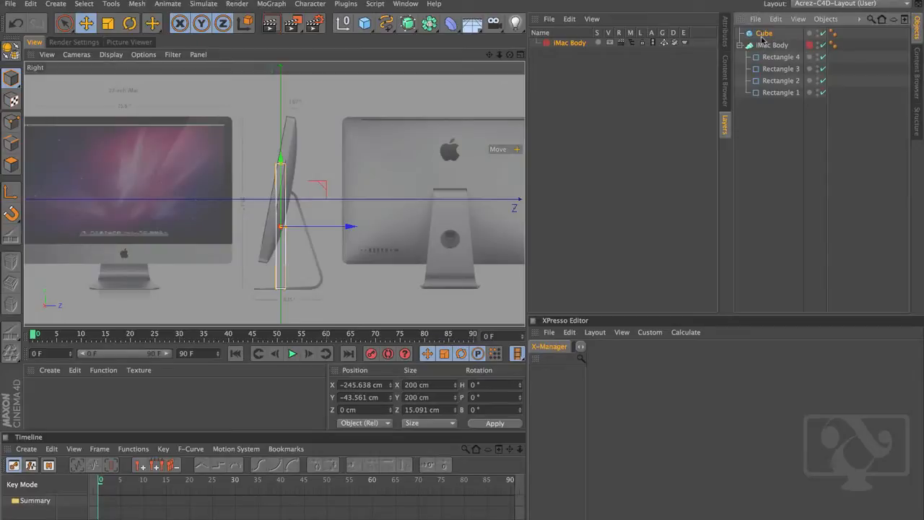
left_click(726, 37)
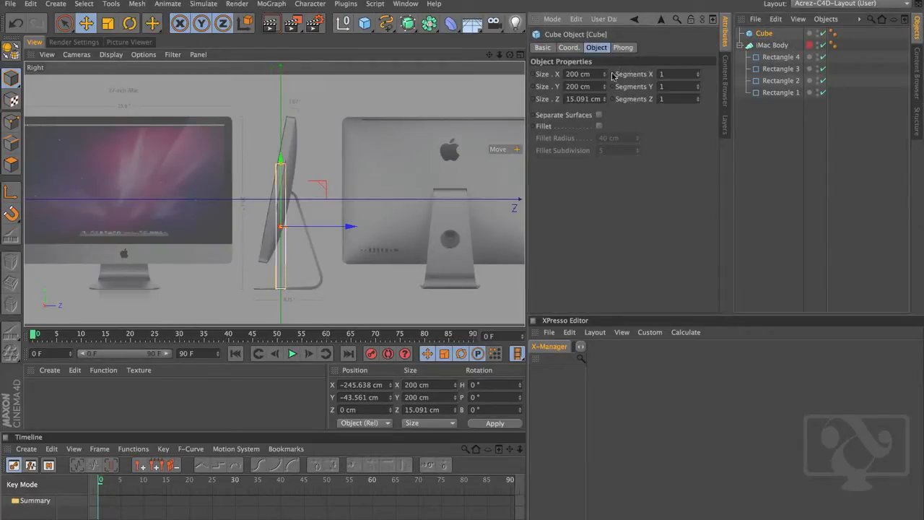
left_click_drag(604, 75, 630, 66)
left_click_drag(604, 102, 605, 109)
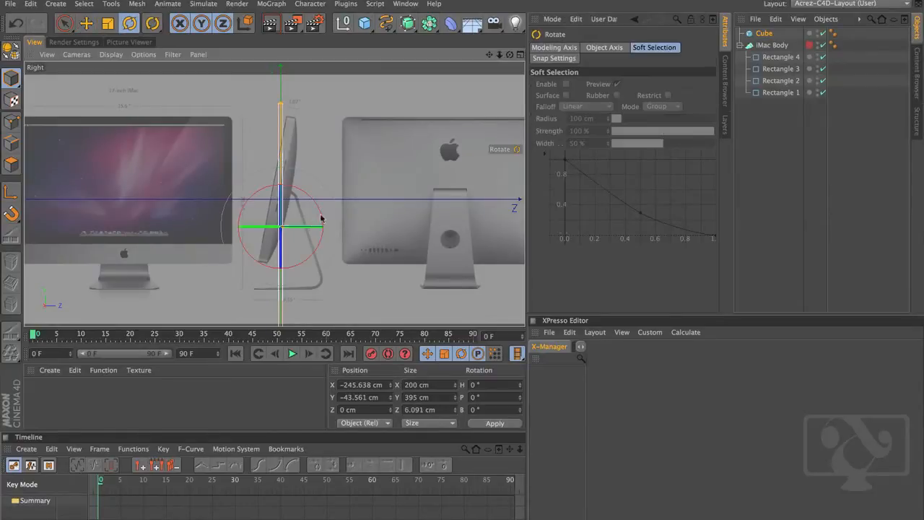
Tilt the cube to a pitch of about 18.8° and move it onto the stand's slanted leg, at about Y -32 cm, Z 34 cm.
key("r")
left_click_drag(313, 202, 345, 213)
key("e")
scroll(374, 258, "up", 5)
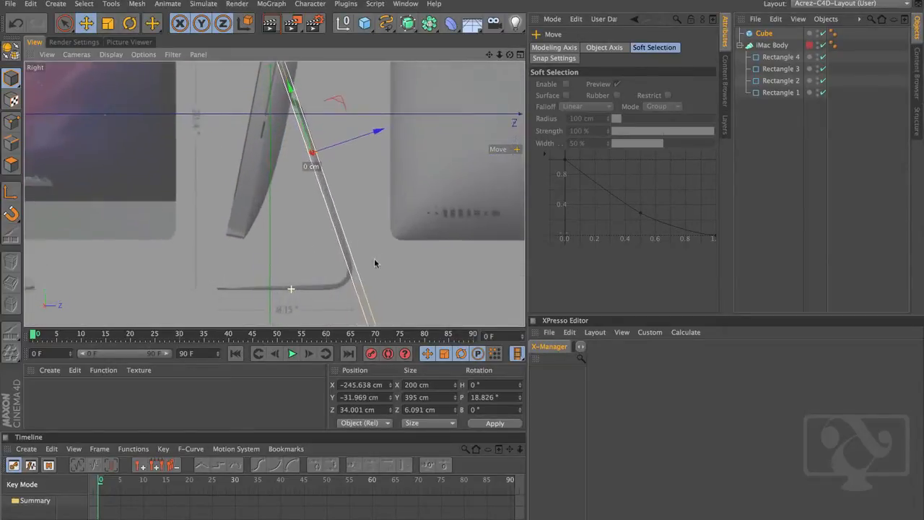
scroll(405, 214, "up", 6)
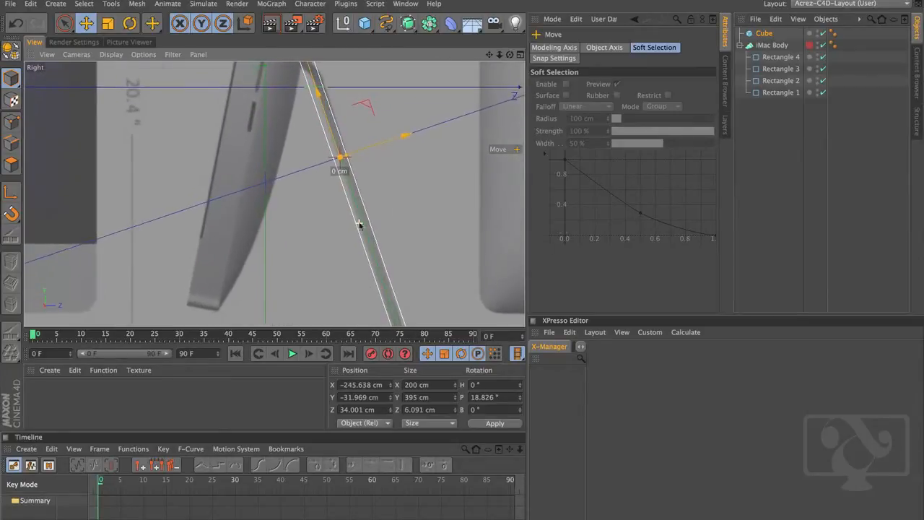
Refine the cube's pitch to about 17.4° and nudge it along its Z axis to about Z 35 cm to match the stand leg.
key("r")
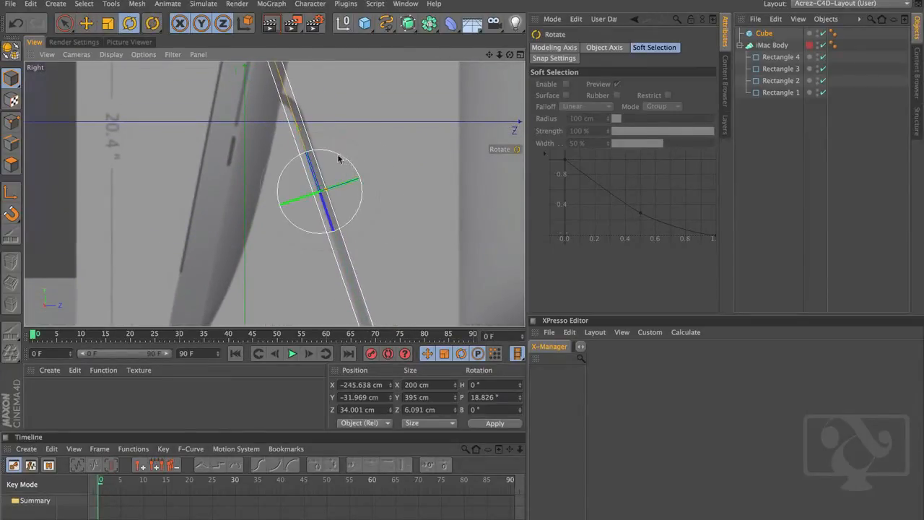
left_click_drag(338, 158, 345, 154)
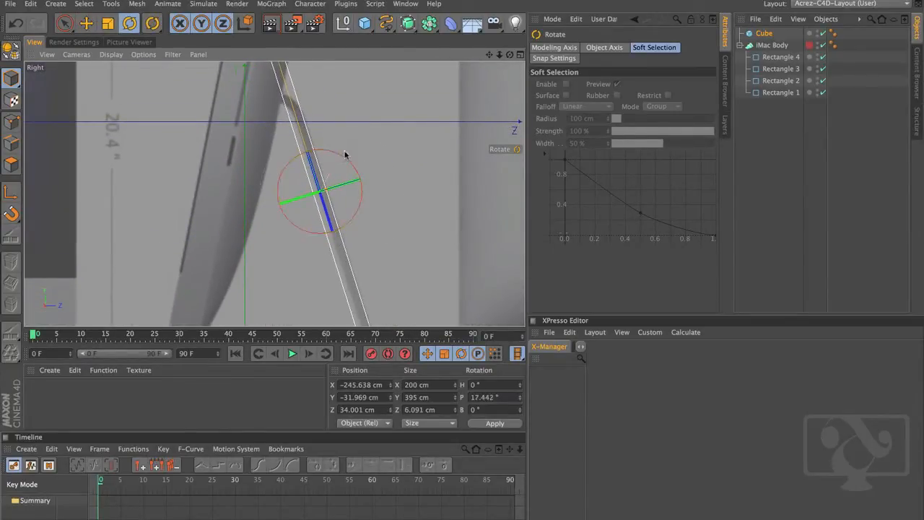
scroll(398, 234, "down", 6)
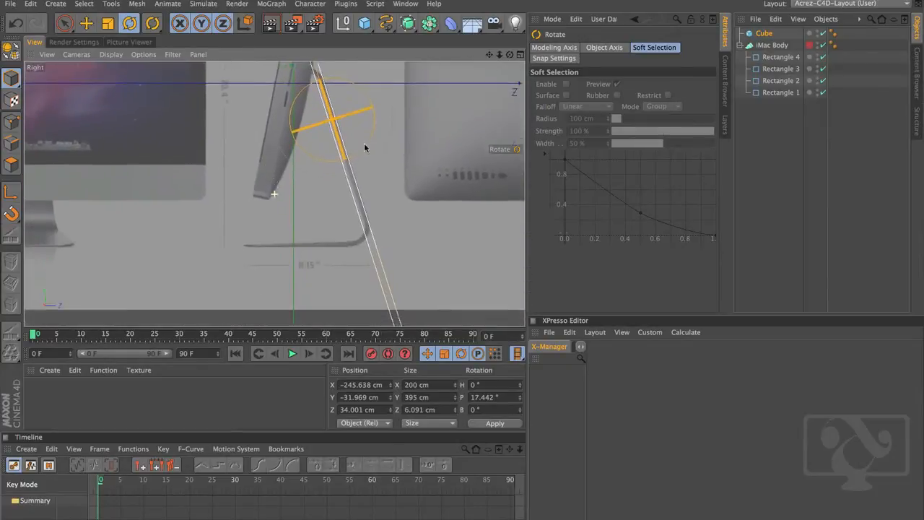
scroll(385, 235, "up", 6)
key("e")
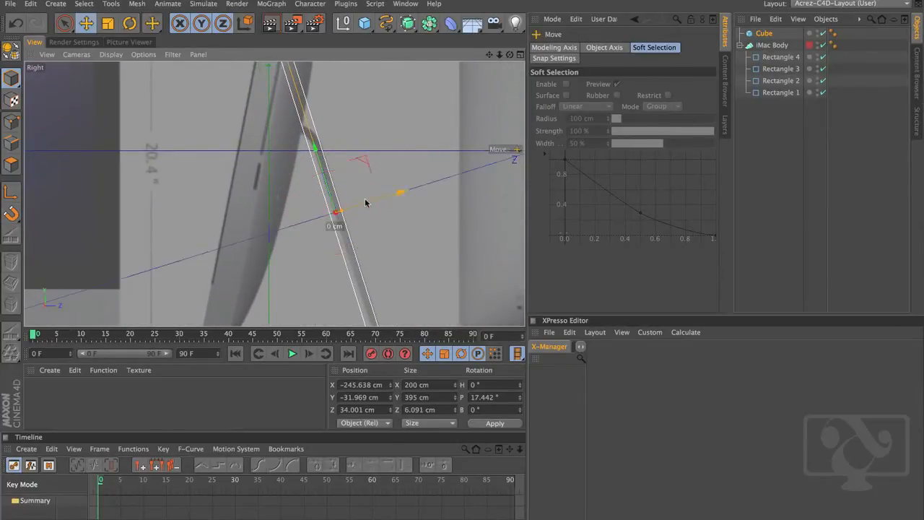
left_click_drag(381, 203, 384, 203)
Reduce the cube's Size Z to about 5.1 cm and slide it down along the stand leg to about Y -94 cm, Z 55 cm.
left_click(763, 34)
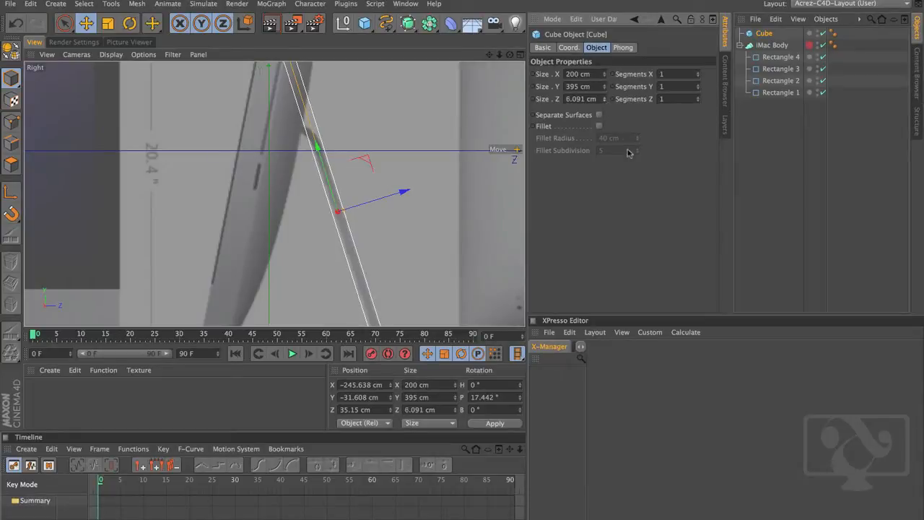
left_click(604, 101)
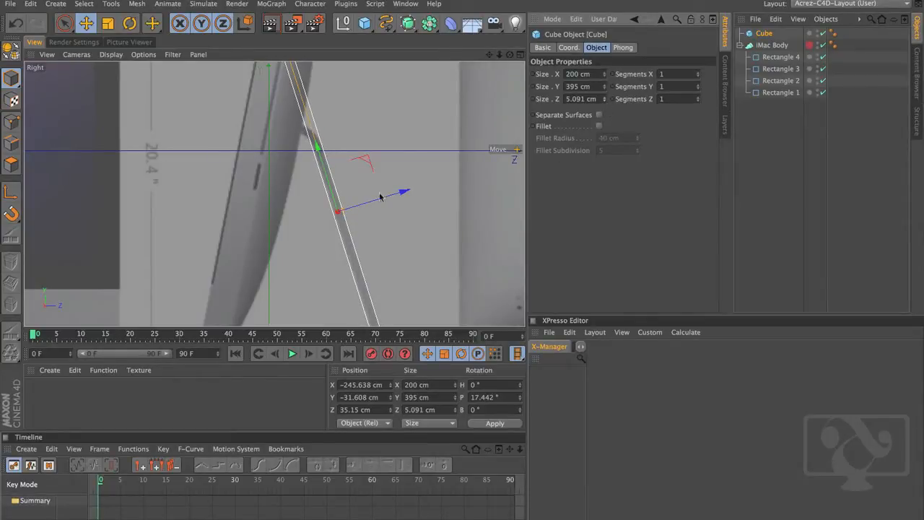
scroll(413, 262, "down", 6)
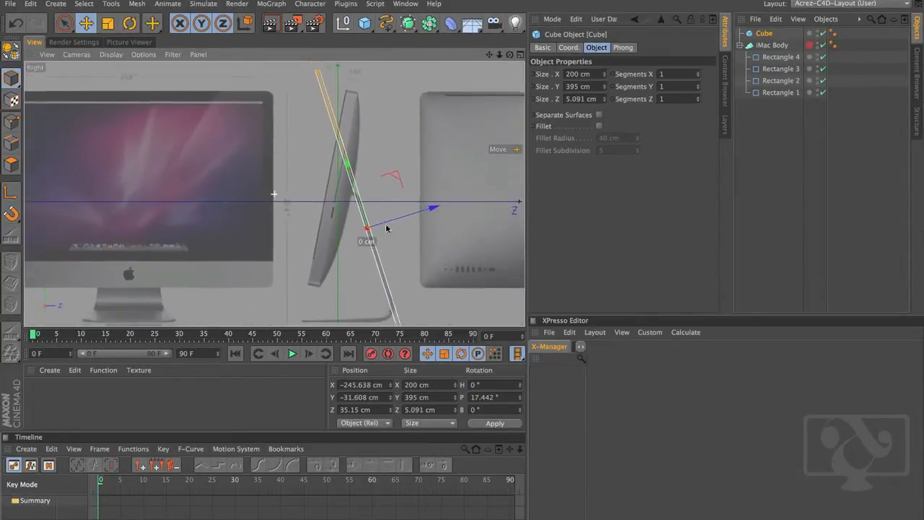
left_click_drag(377, 203, 355, 177)
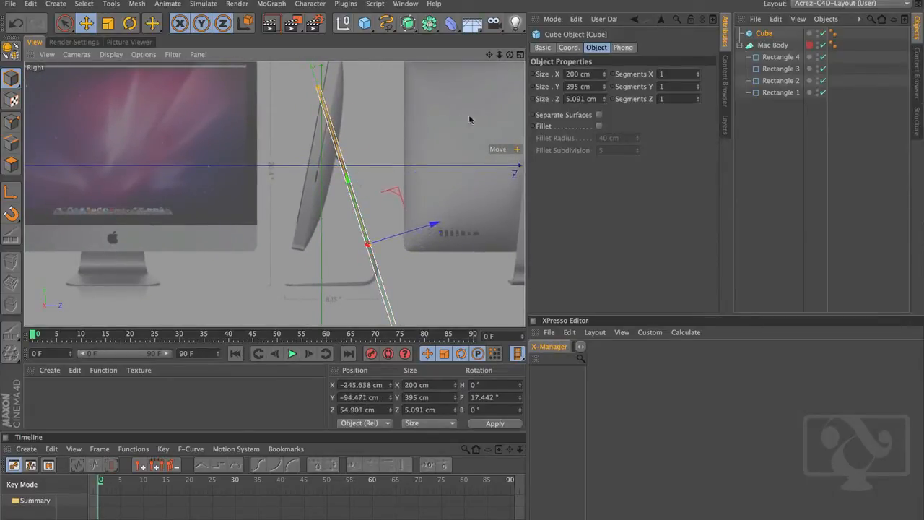
Narrow the cube to the stand's width in the Back view, with Size X about 86 cm, and center it at about X -247 cm.
left_click(520, 57)
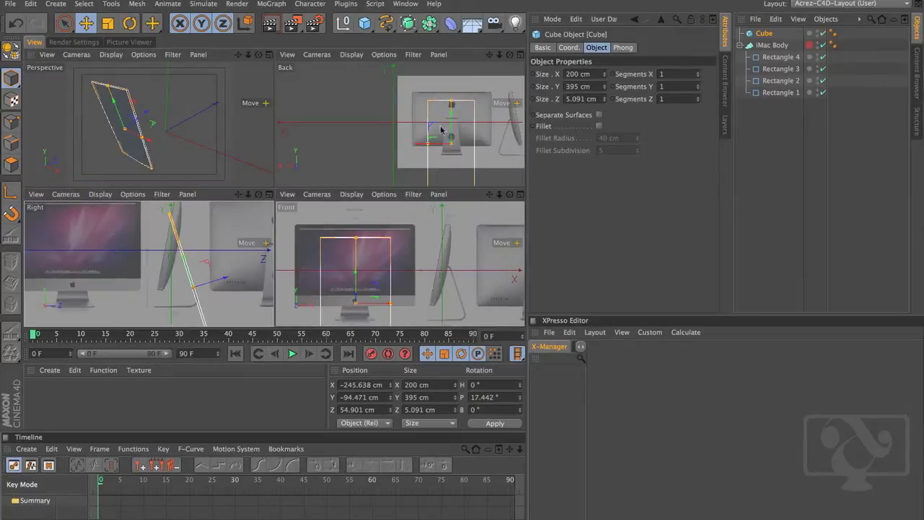
left_click(520, 55)
scroll(429, 208, "up", 2)
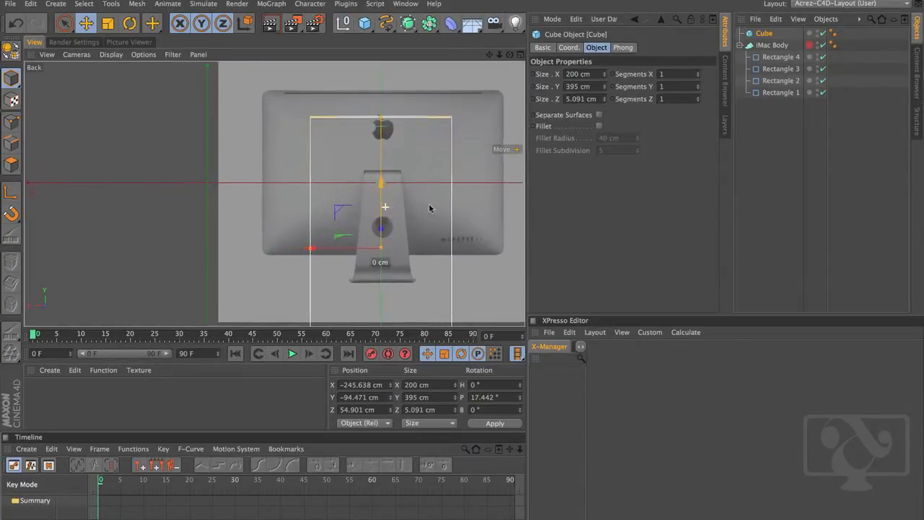
middle_click_drag(429, 208, 392, 169, "alt")
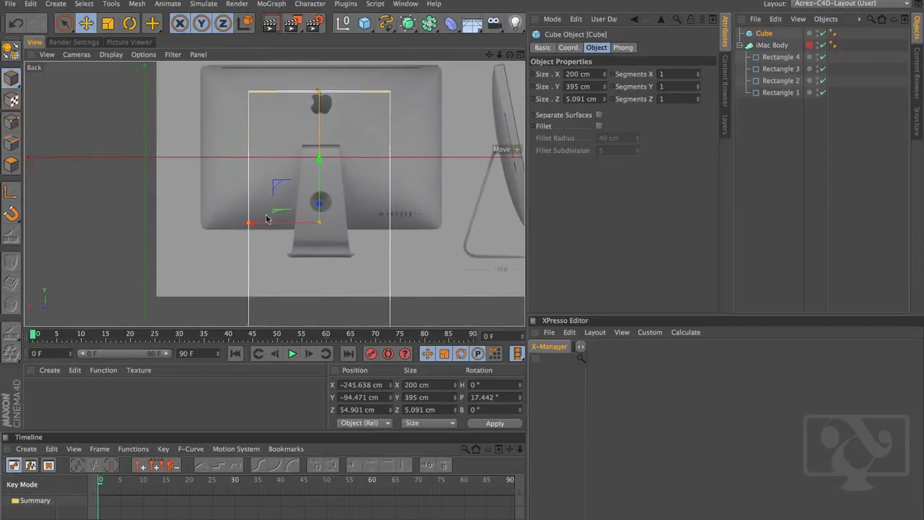
left_click_drag(249, 223, 269, 225)
key("ctrl+z")
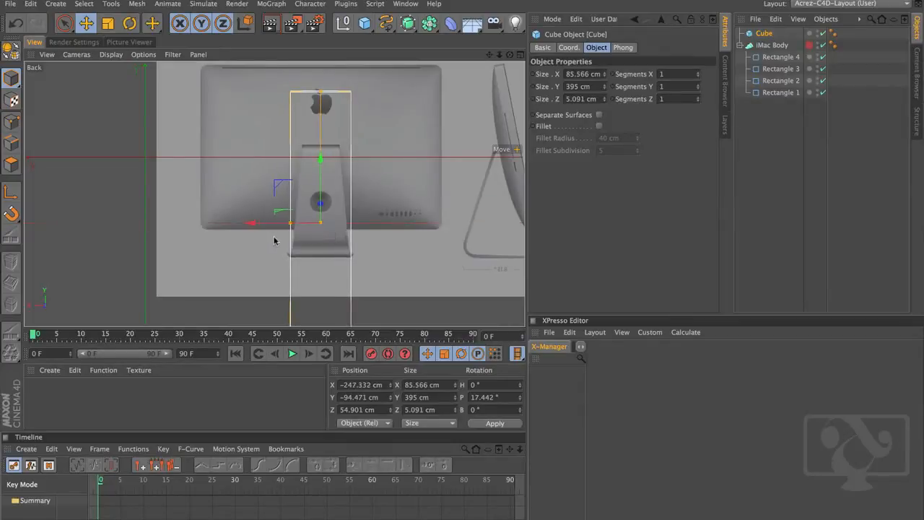
Set the cube's Segments X to 4, checking the divisions in the Perspective view.
left_click(519, 57)
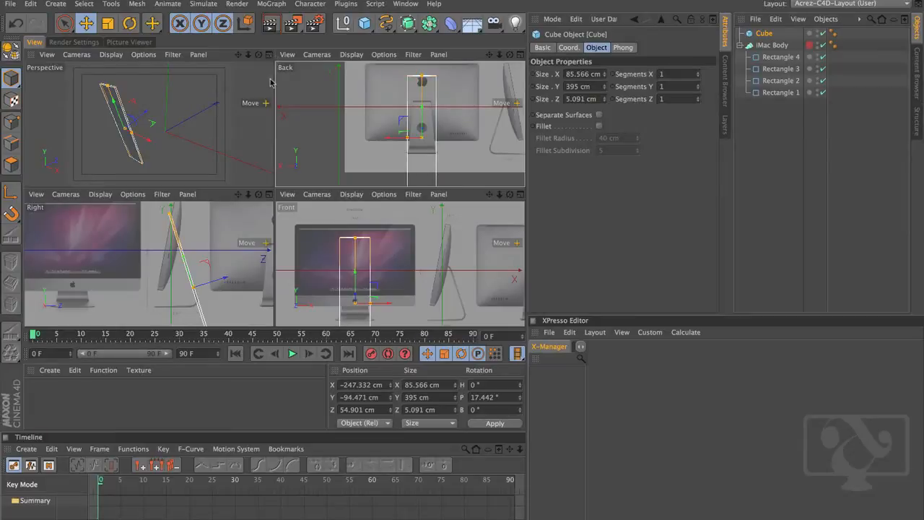
left_click(269, 55)
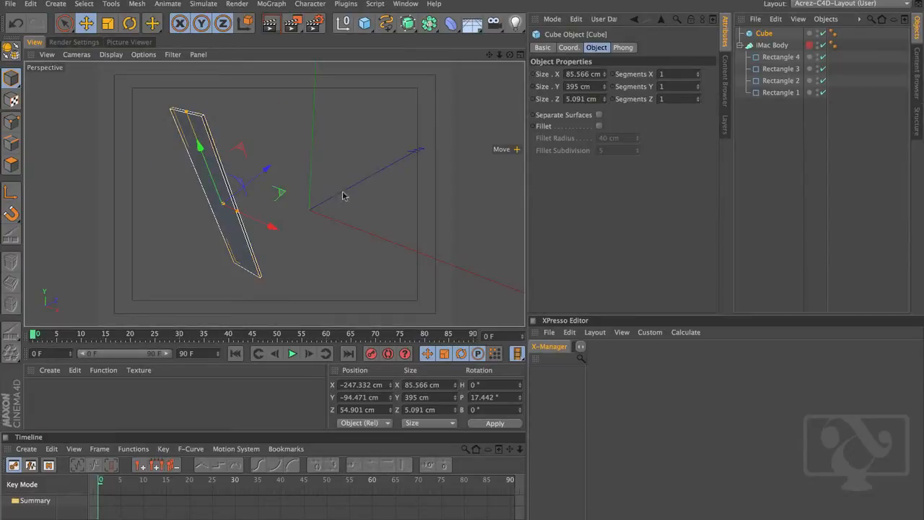
left_click(520, 55)
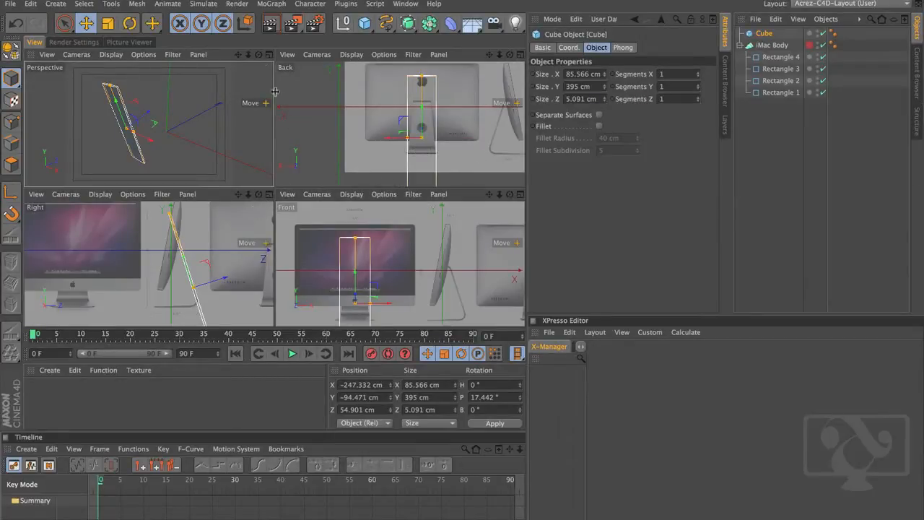
left_click(268, 54)
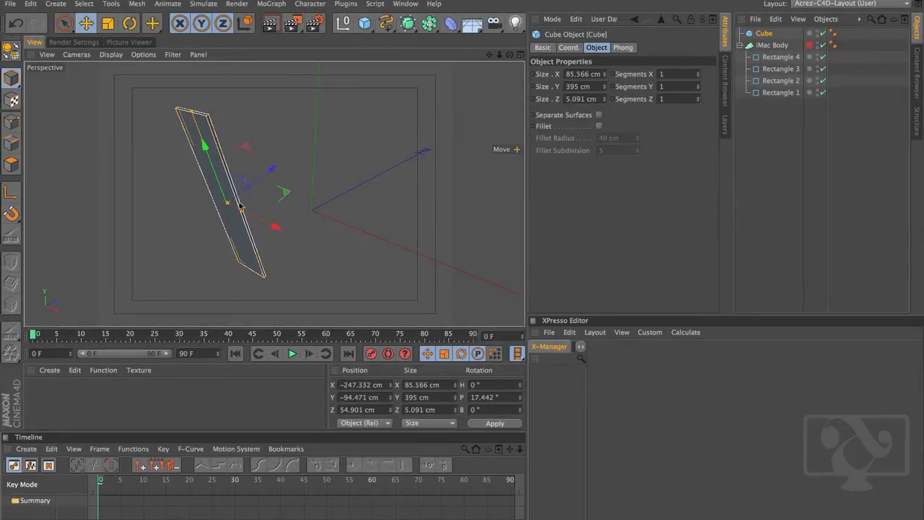
left_click_drag(240, 207, 298, 168, "alt")
scroll(287, 186, "up", 5)
left_click_drag(698, 75, 698, 73)
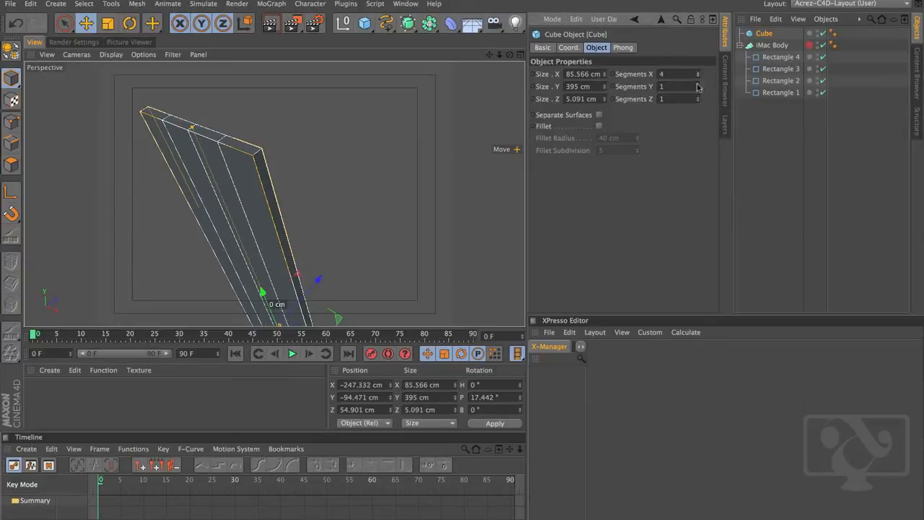
Set the cube's Segments Y to 6 to divide the stand along its length.
left_click_drag(417, 187, 372, 191, "alt")
left_click_drag(261, 241, 323, 211, "alt")
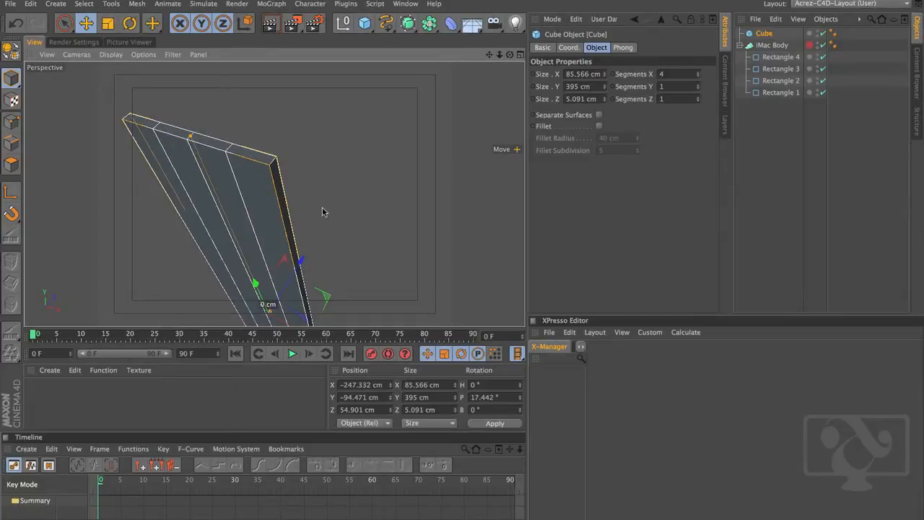
left_click_drag(322, 209, 255, 189, "alt")
scroll(239, 177, "up", 4)
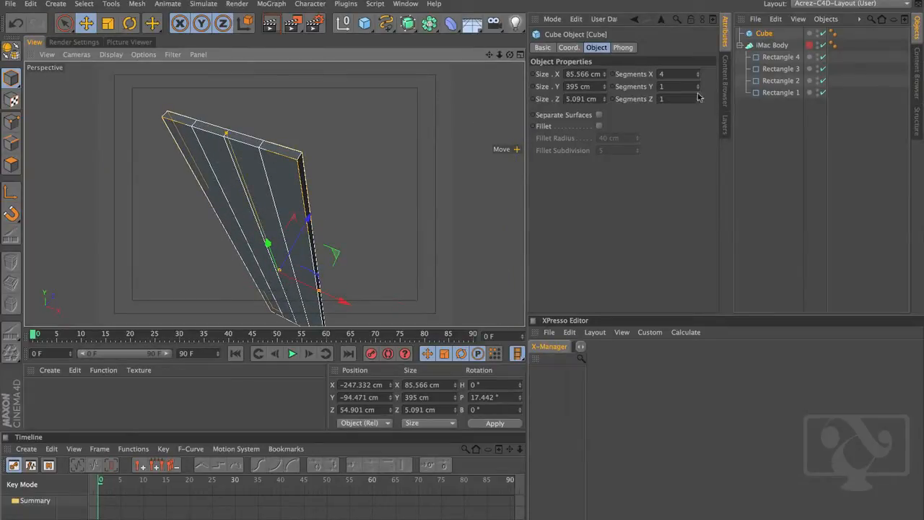
left_click_drag(698, 91, 700, 90)
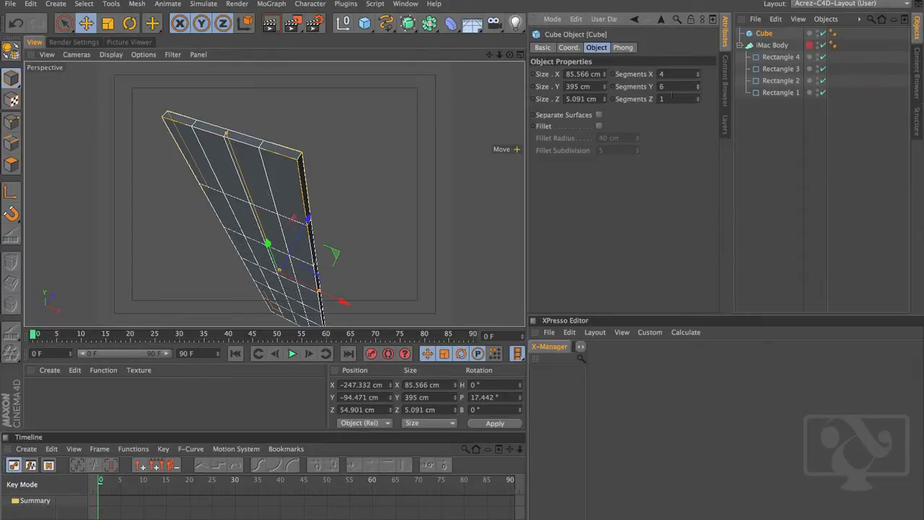
Try Segments Y values of 11 and 8 to compare the cube's divisions along the stand's length.
scroll(385, 237, "up", 8)
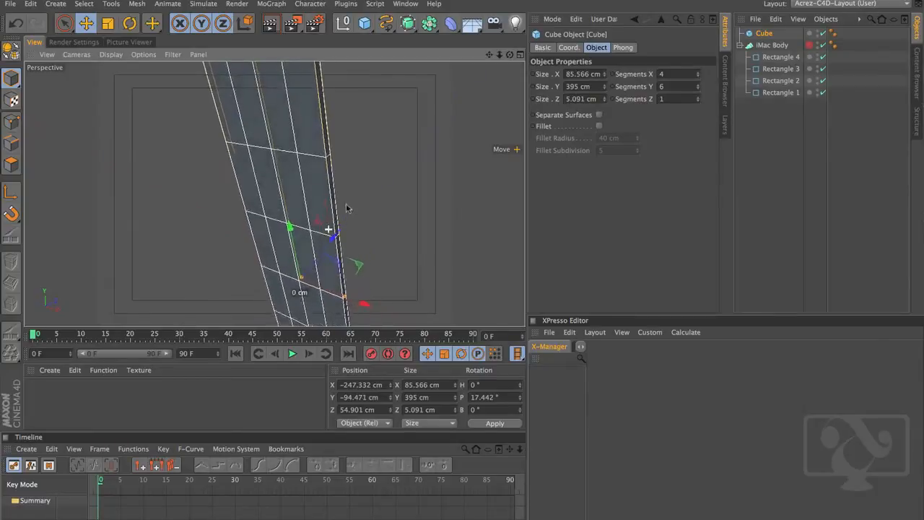
scroll(345, 208, "up", 1)
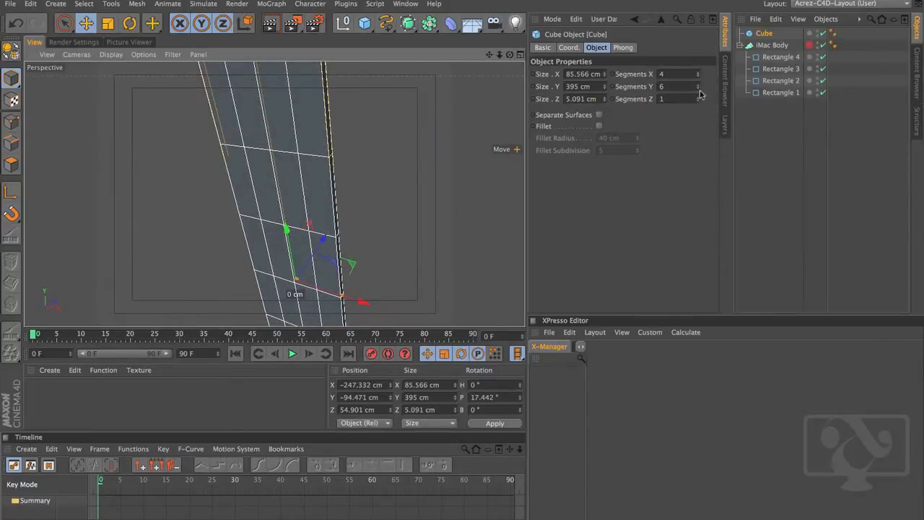
left_click_drag(698, 91, 698, 88)
scroll(411, 227, "down", 4)
left_click_drag(409, 225, 377, 167, "alt")
double_click(680, 86)
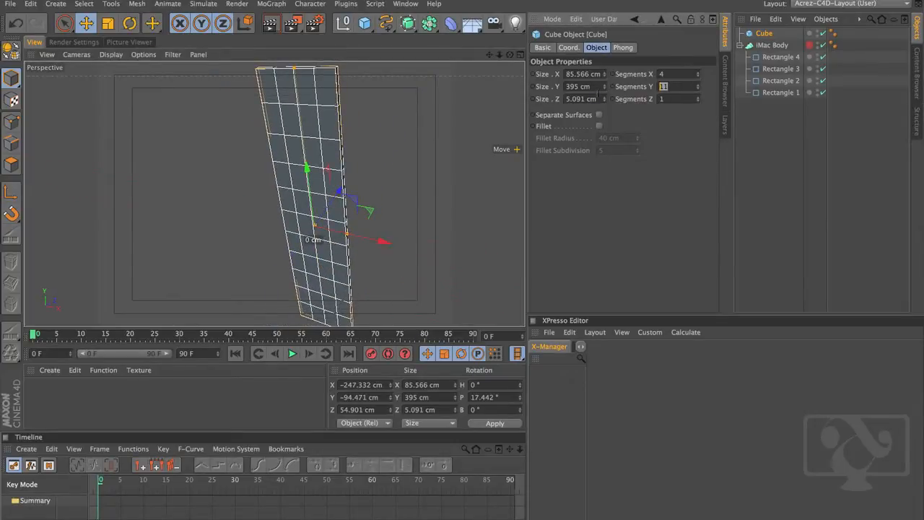
key("Return")
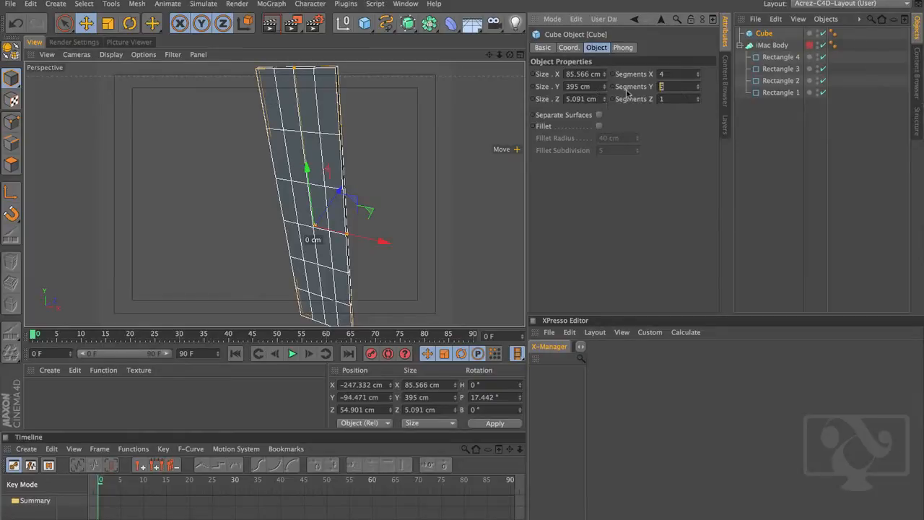
key("Return")
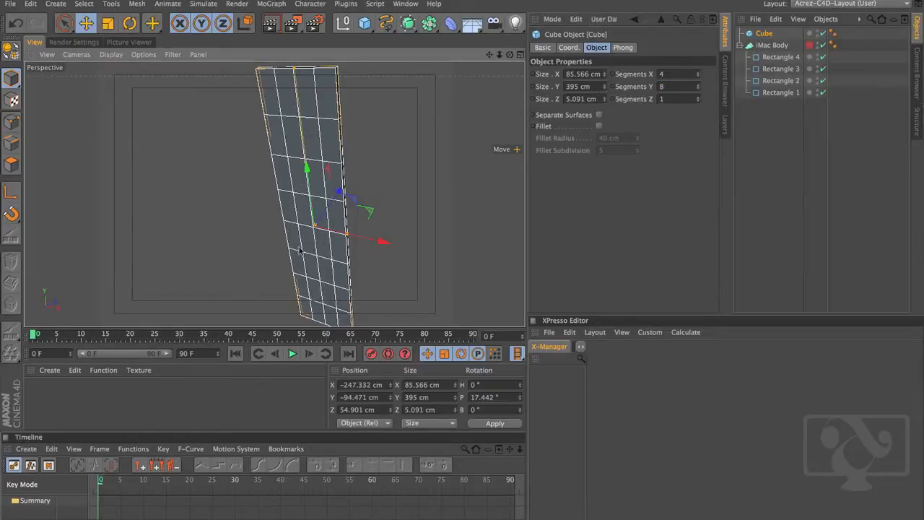
left_click_drag(274, 192, 326, 172, "alt")
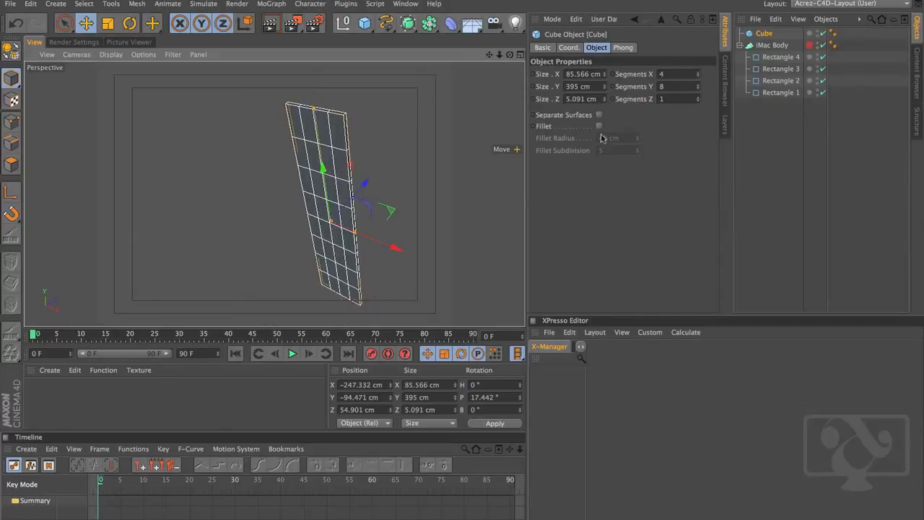
Set the cube's Segments Y to 10 for finer divisions along the stand's length.
left_click(698, 85)
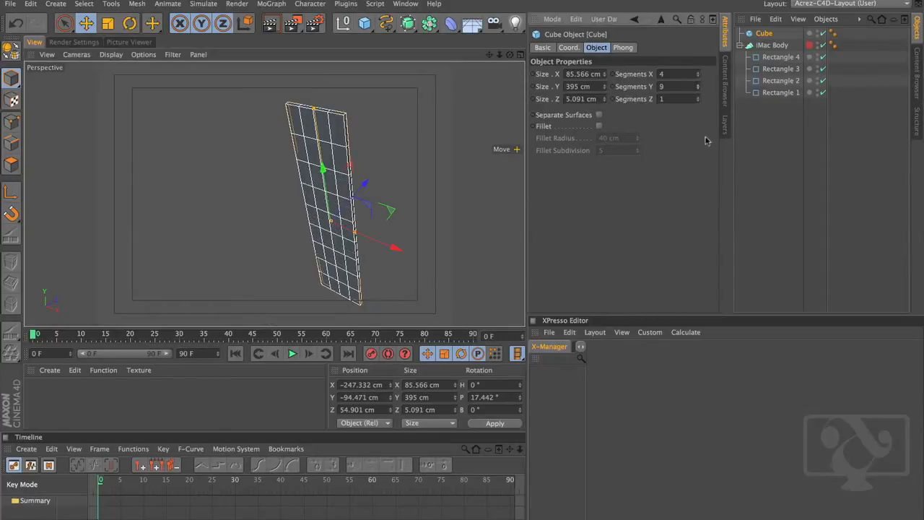
left_click_drag(698, 90, 697, 134)
left_click(680, 86)
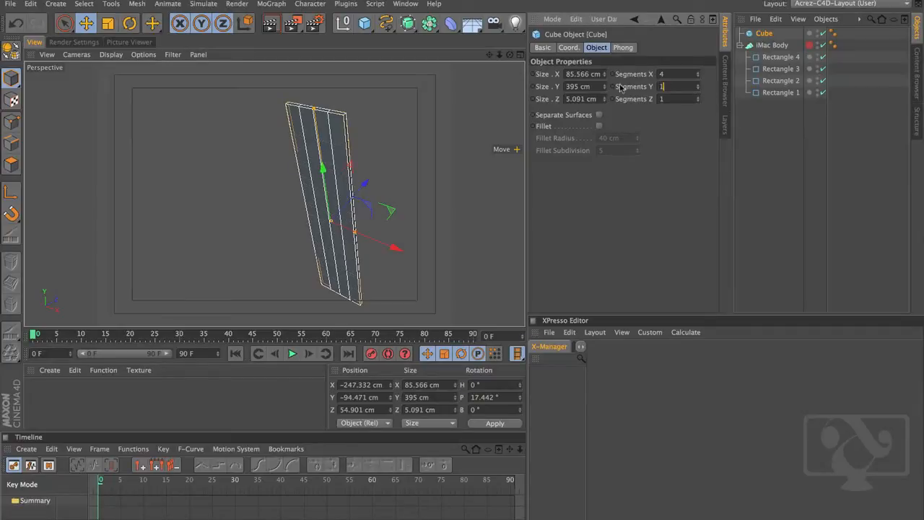
key("Return")
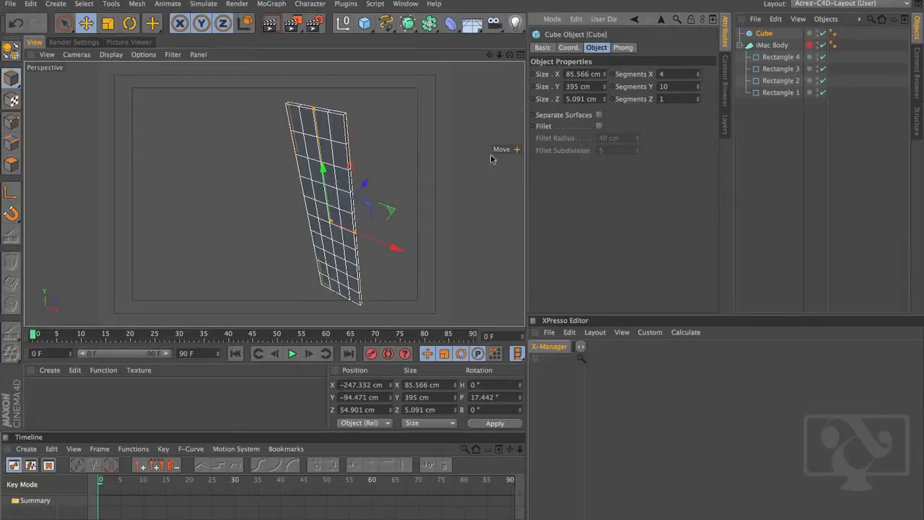
Set the cube's Segments Z to 5 to divide the stand through its thickness.
left_click_drag(426, 177, 393, 184, "alt")
scroll(395, 162, "up", 5)
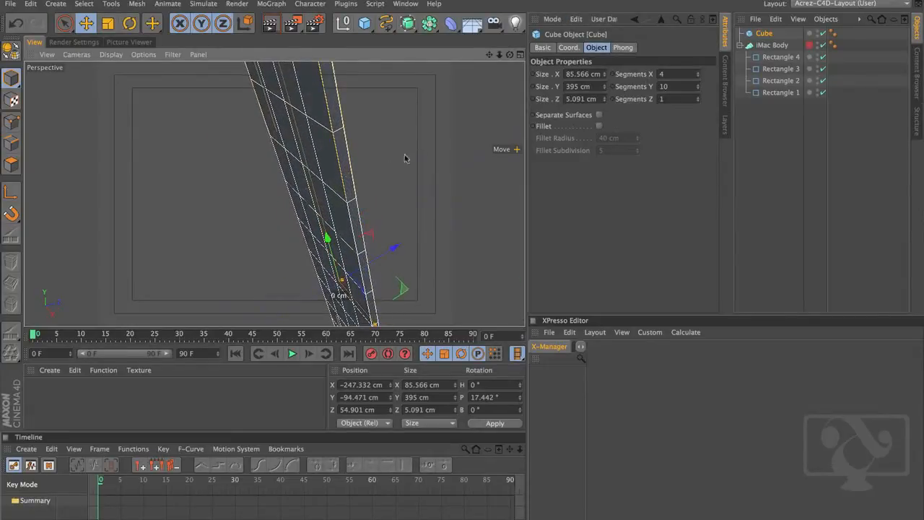
scroll(359, 188, "down", 4)
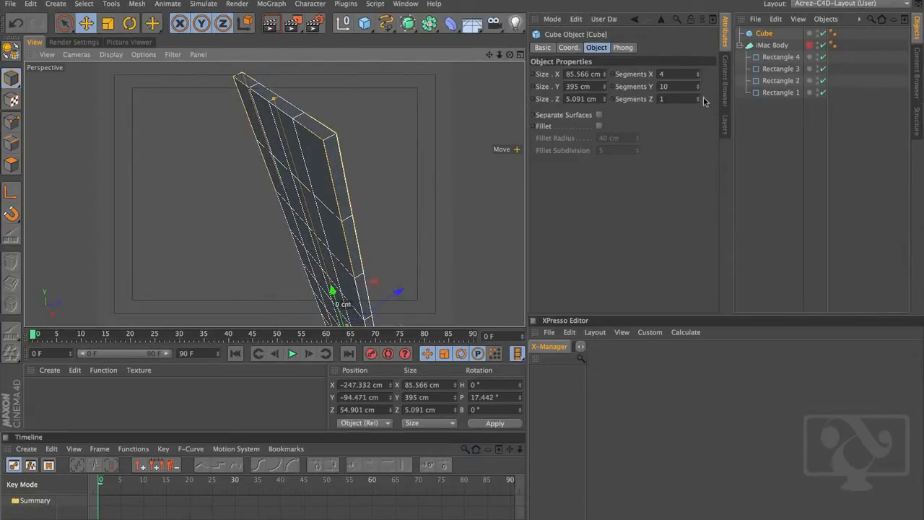
left_click_drag(698, 99, 699, 99)
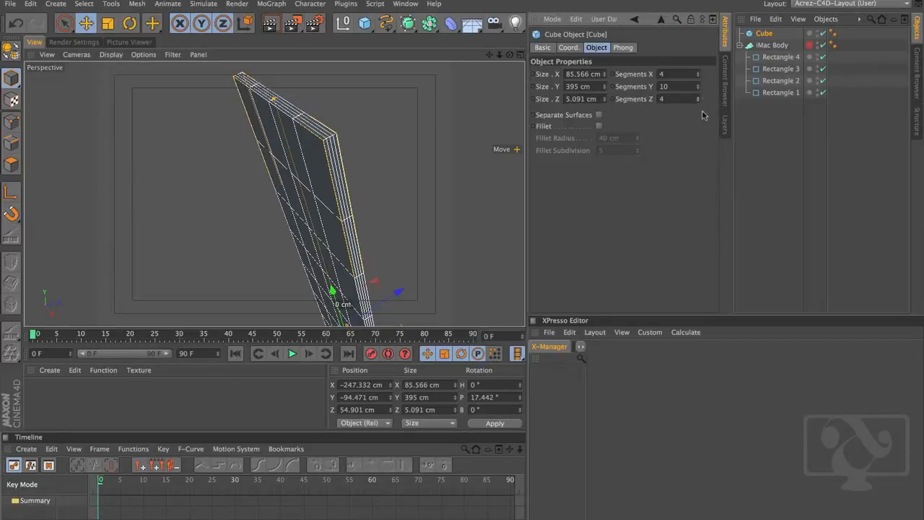
type("5")
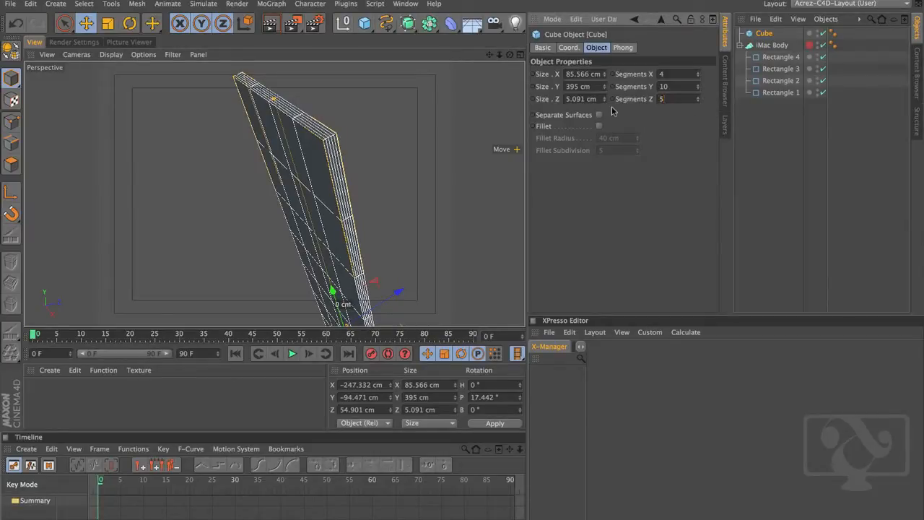
Nudge the cube sideways in the Front view to about X -245.6 cm, aligning it with the iMac's stand.
left_click_drag(395, 212, 463, 92, "alt")
left_click(522, 56)
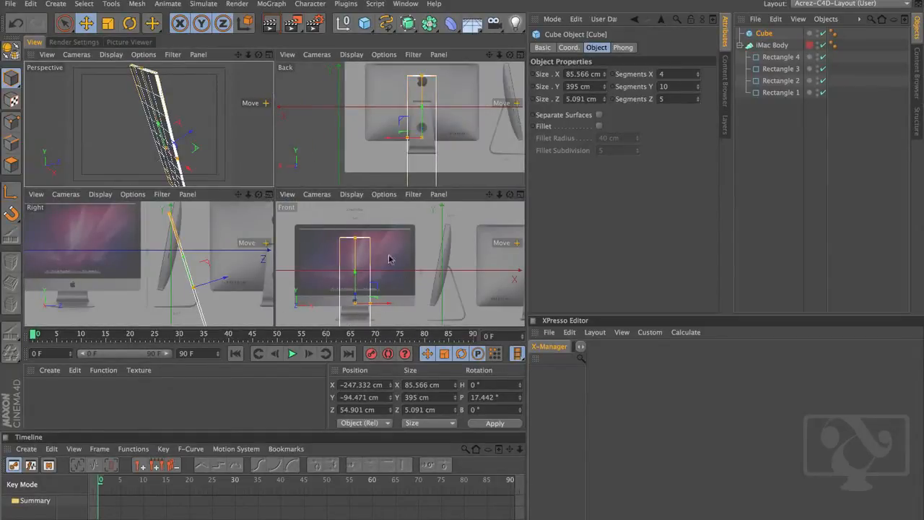
left_click(387, 305)
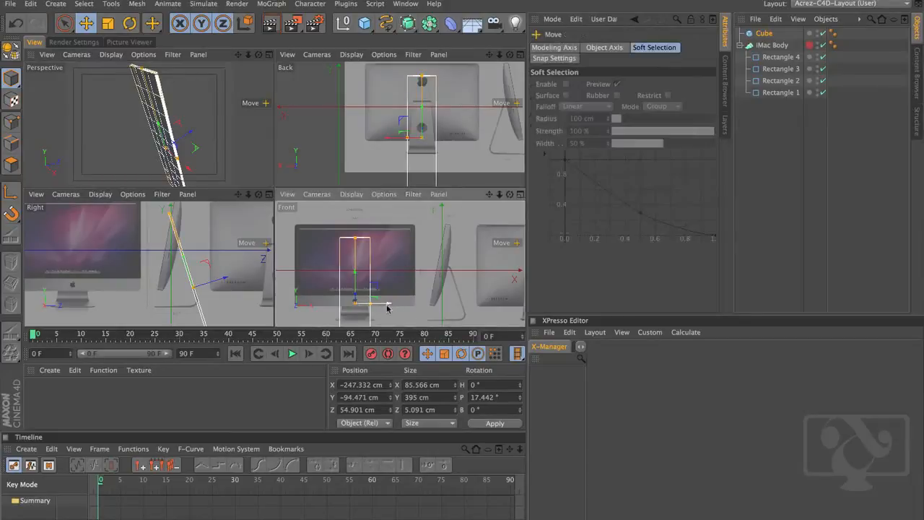
mouse_move(391, 307)
left_mouse_down()
mouse_move(351, 306)
mouse_move(392, 307)
left_mouse_up()
Slide the cube down along the stand leg in the Right view to about Y -129.5 cm, Z 65.9 cm.
left_click(268, 195)
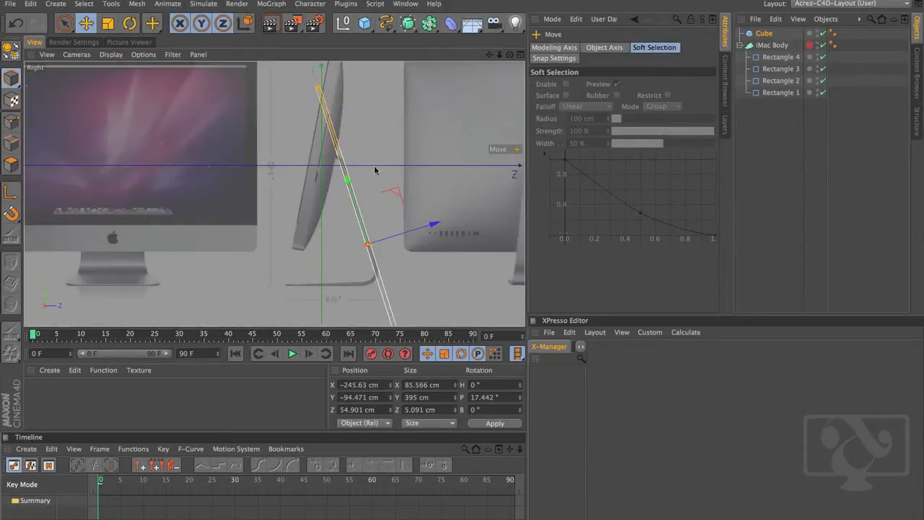
mouse_move(375, 170)
middle_mouse_down("alt")
mouse_move(367, 200)
mouse_move(368, 175)
middle_mouse_up("alt")
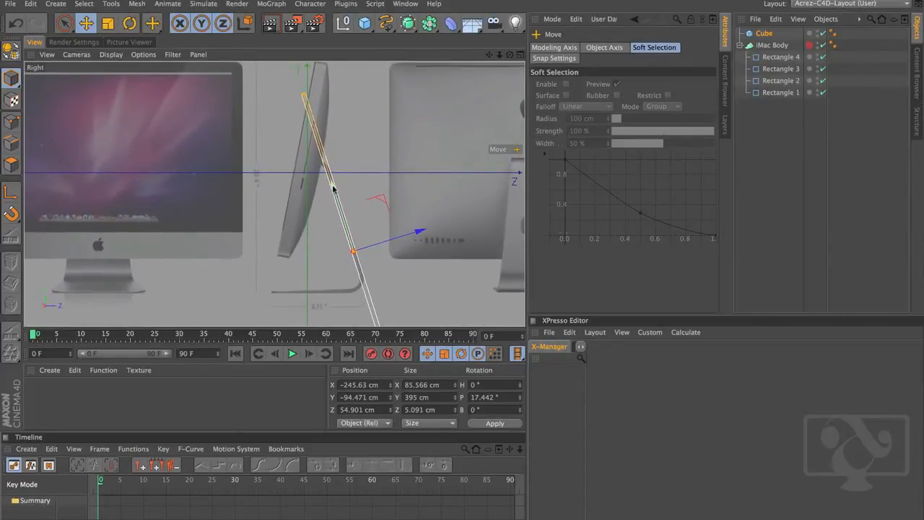
left_click_drag(333, 187, 344, 216)
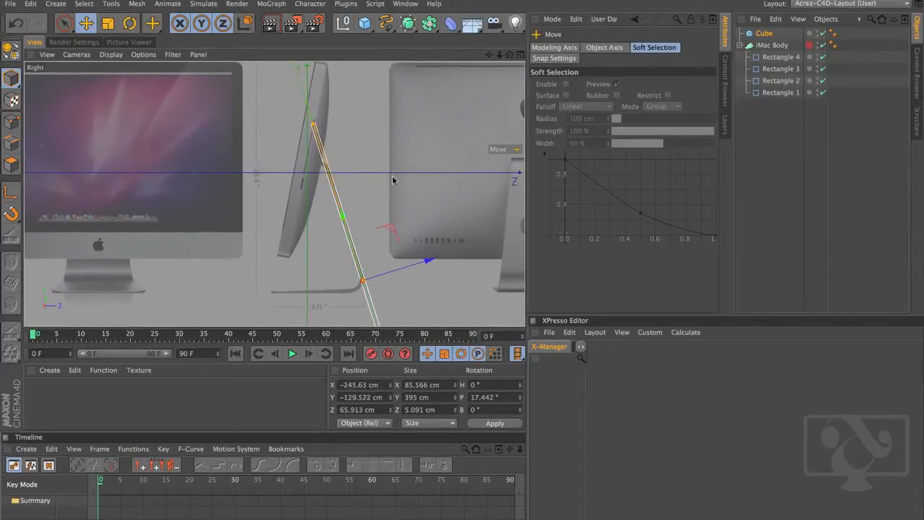
Save an incremental version of the project.
scroll(375, 178, "up", 5)
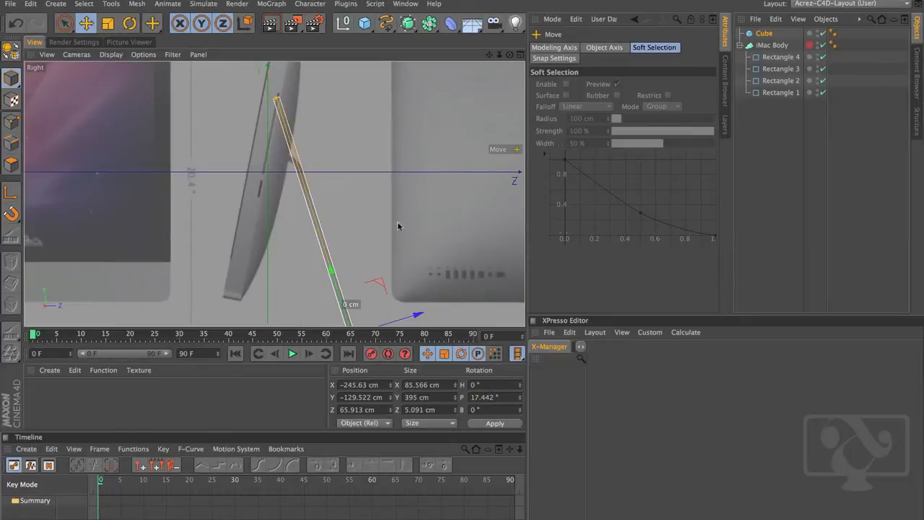
left_click(13, 7)
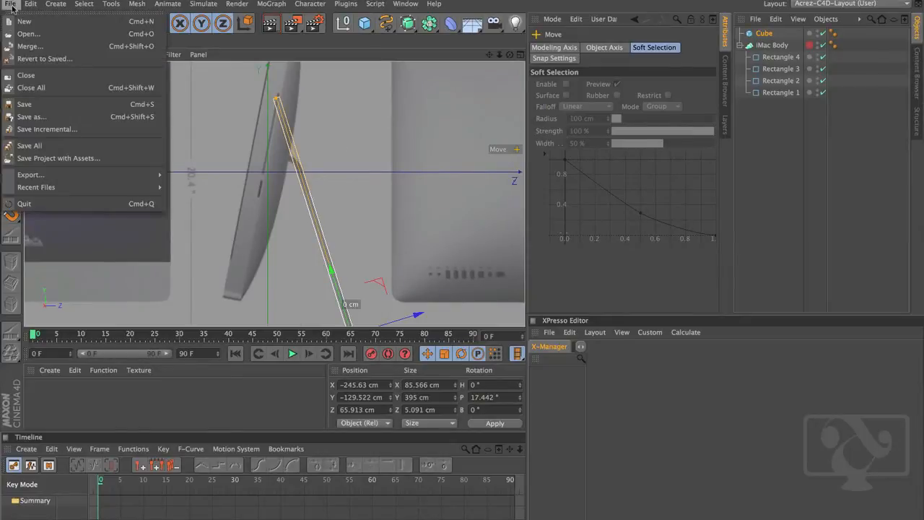
left_click(100, 131)
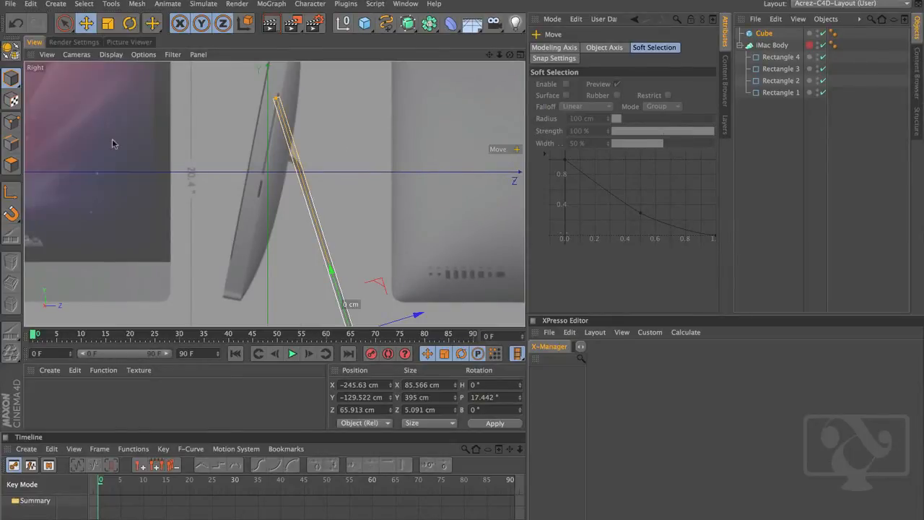
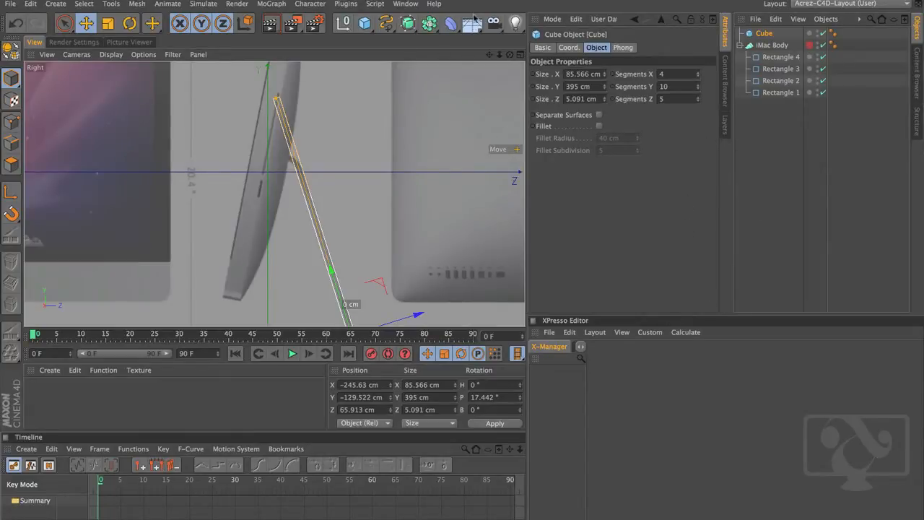
Add a Bend deformer to the scene and show it beside the stand cube in the Perspective view.
left_click(453, 24)
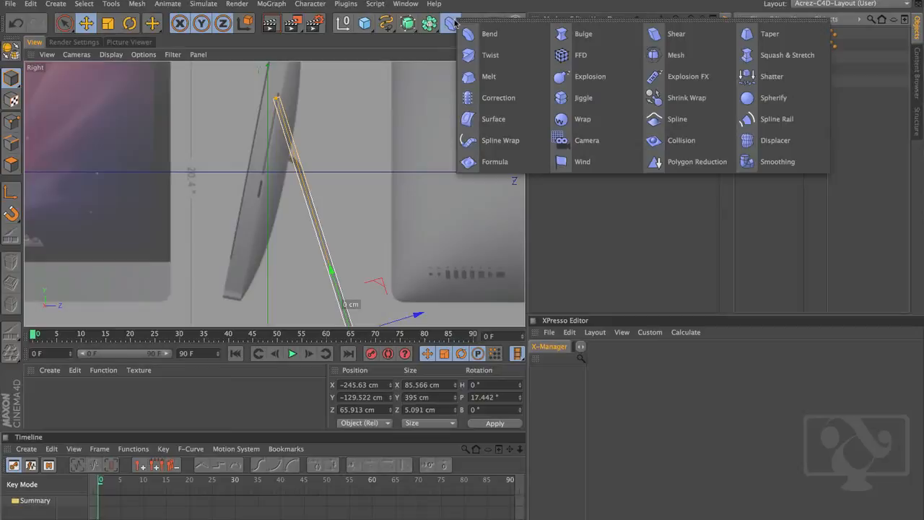
left_click(492, 38)
left_click(521, 56)
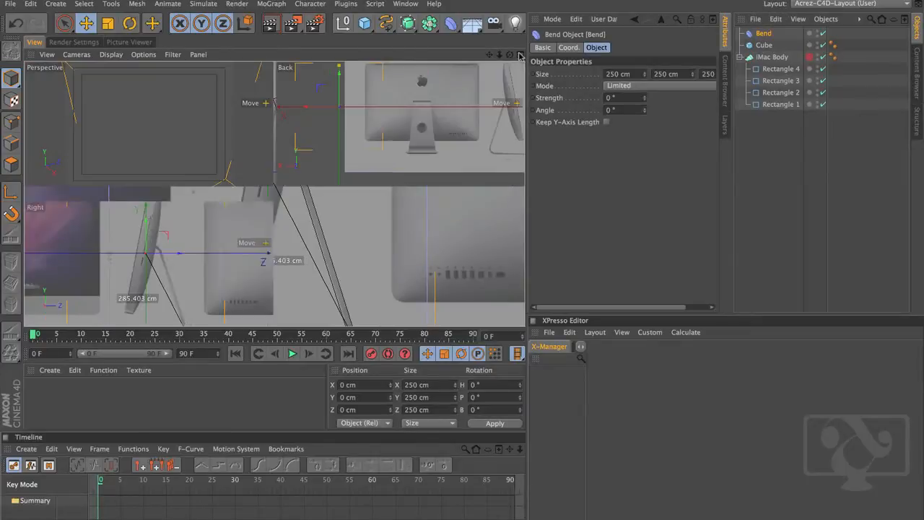
left_click(268, 56)
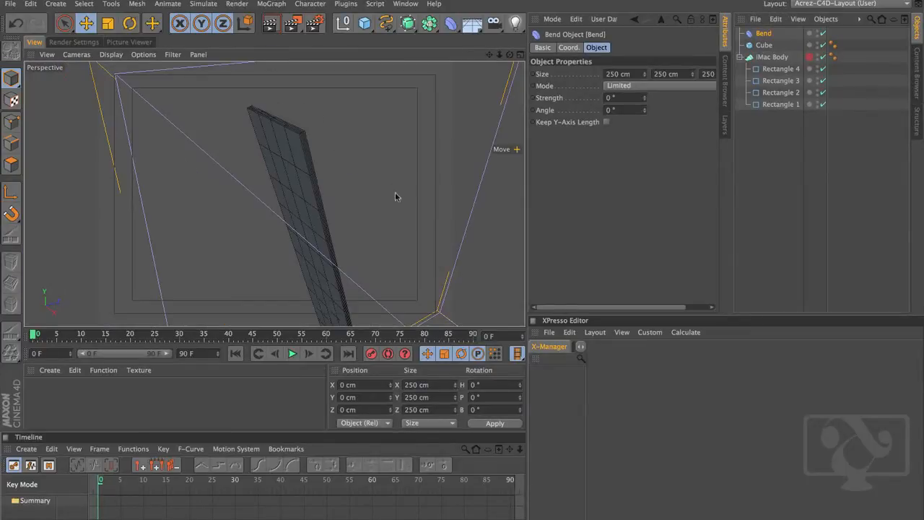
left_click_drag(397, 196, 331, 207, "alt")
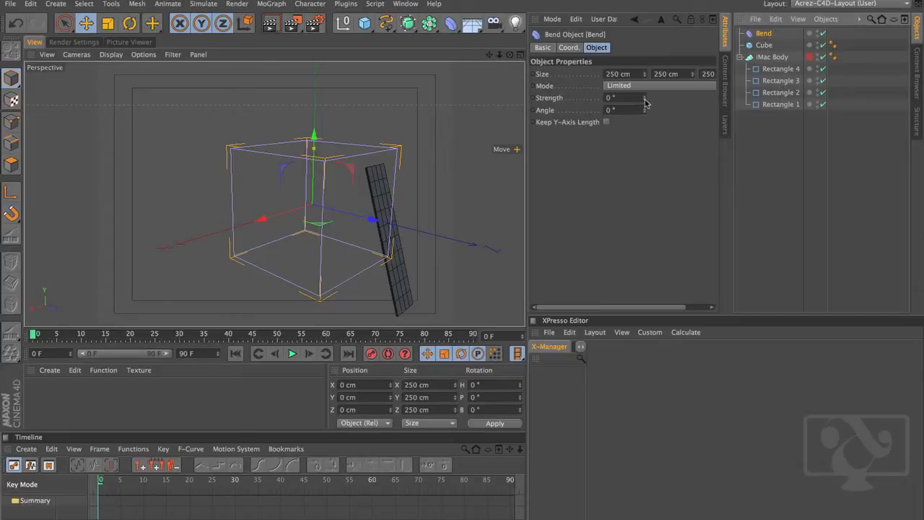
Raise the Bend deformer's strength to 31° and rotate the deformer to a heading of -90°.
mouse_move(645, 103)
left_mouse_down()
mouse_move(645, 88)
mouse_move(647, 114)
mouse_move(646, 76)
mouse_move(646, 101)
mouse_move(646, 87)
left_mouse_up()
left_click_drag(509, 54, 397, 223)
key("r")
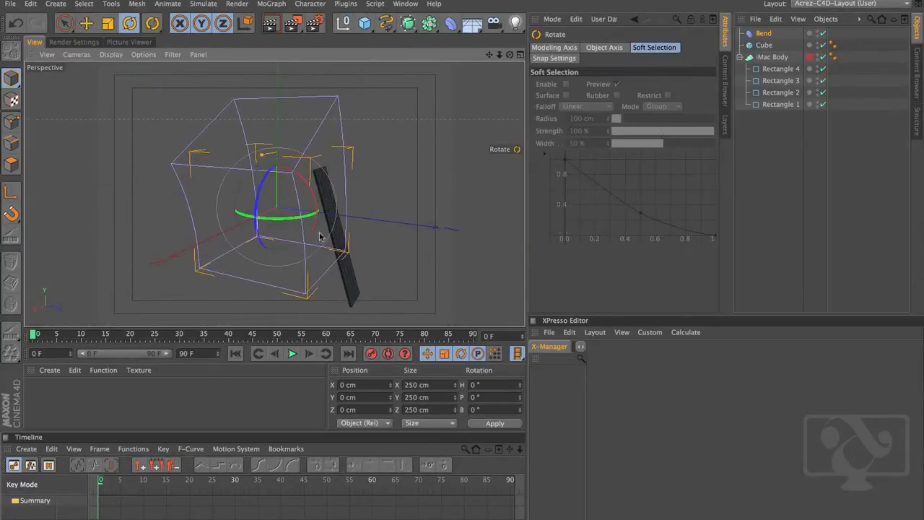
left_click_drag(289, 217, 200, 218)
Check the Bend deformer against the iMac side view and reset its strength to 0°.
left_click(519, 54)
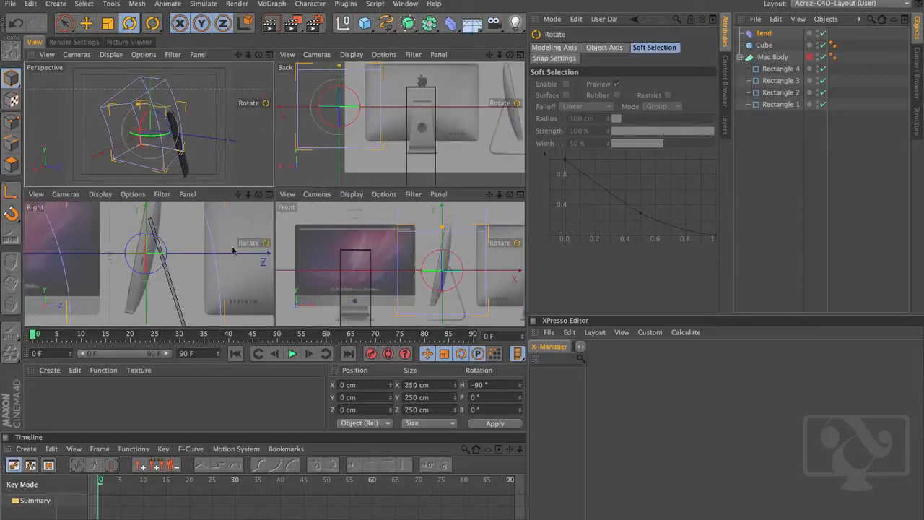
left_click(268, 194)
scroll(347, 205, "down", 5)
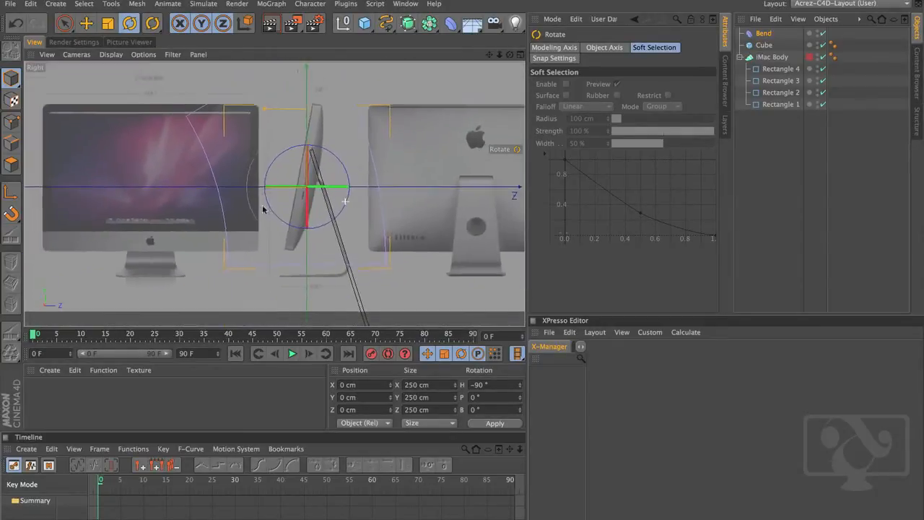
key("e")
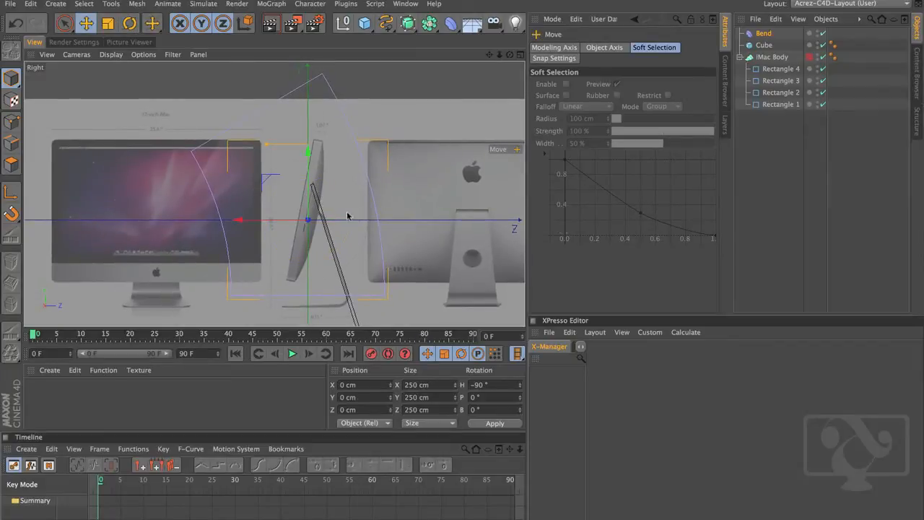
left_click(765, 34)
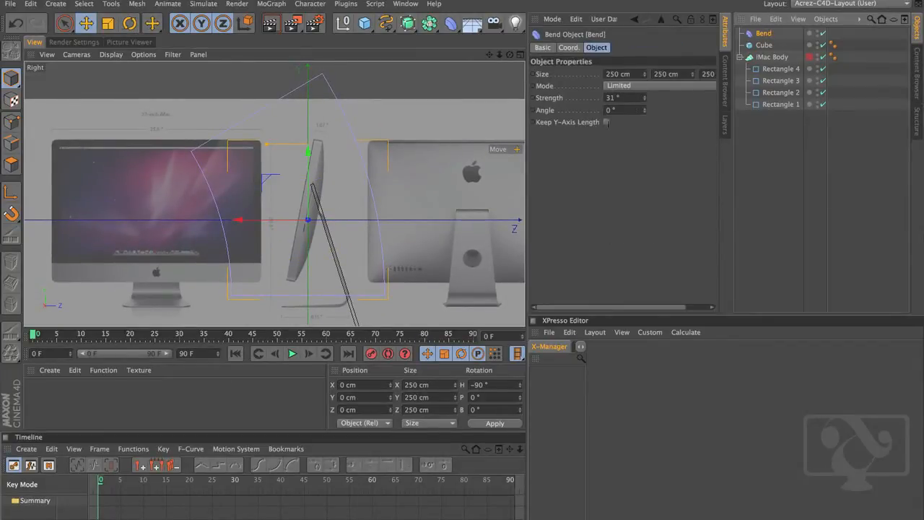
left_click(612, 97)
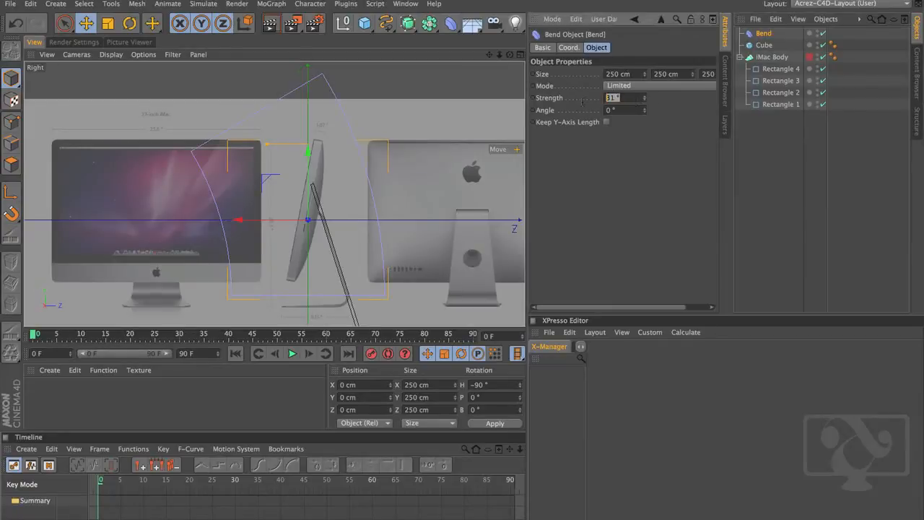
type("0")
key("Return")
right_click(593, 97)
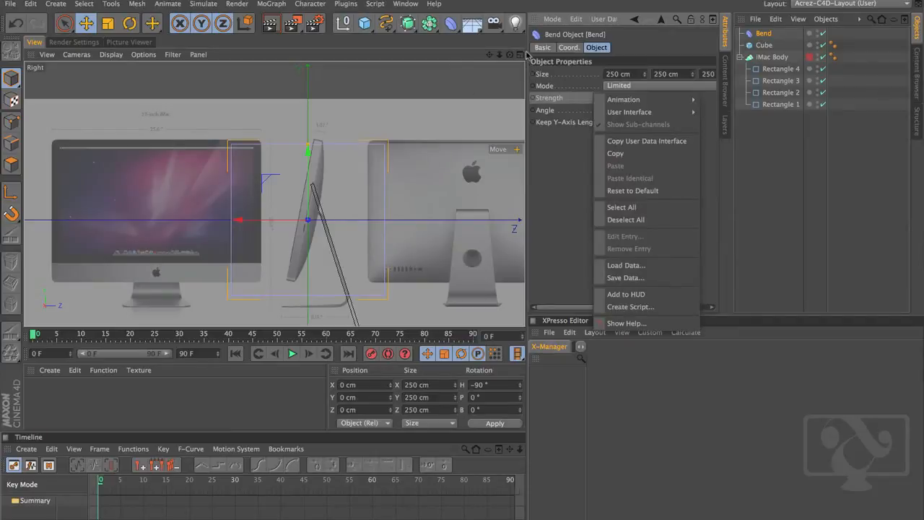
left_click(520, 54)
Move the Bend deformer over the stand cube in the Perspective view, to about X -254 cm.
left_click(519, 54)
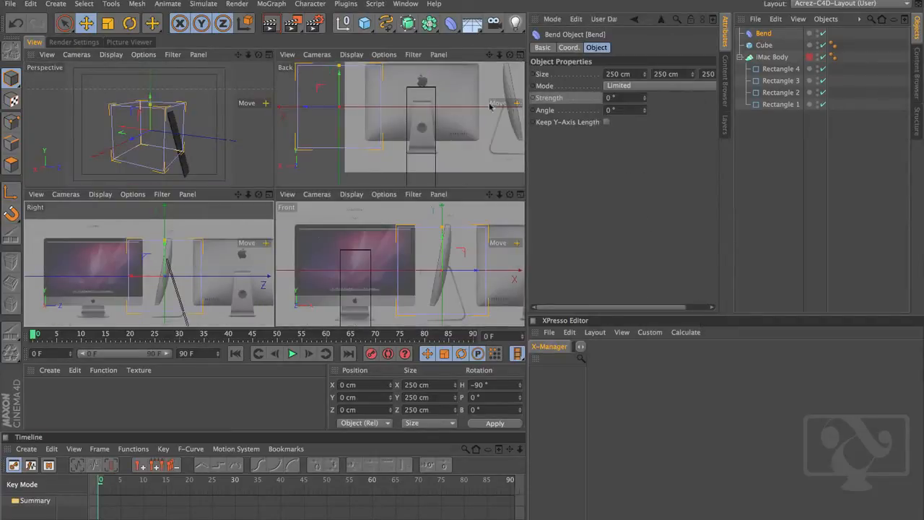
left_click(269, 54)
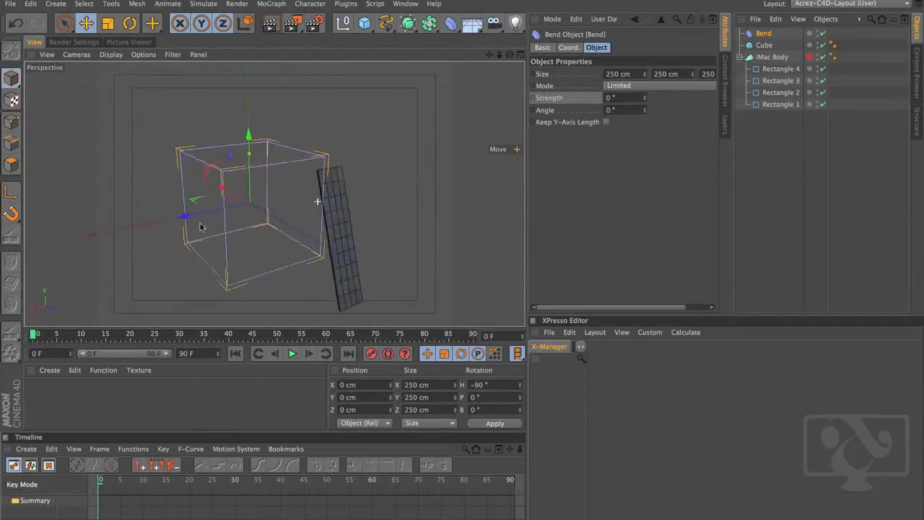
left_click_drag(191, 215, 338, 148)
key("super+z")
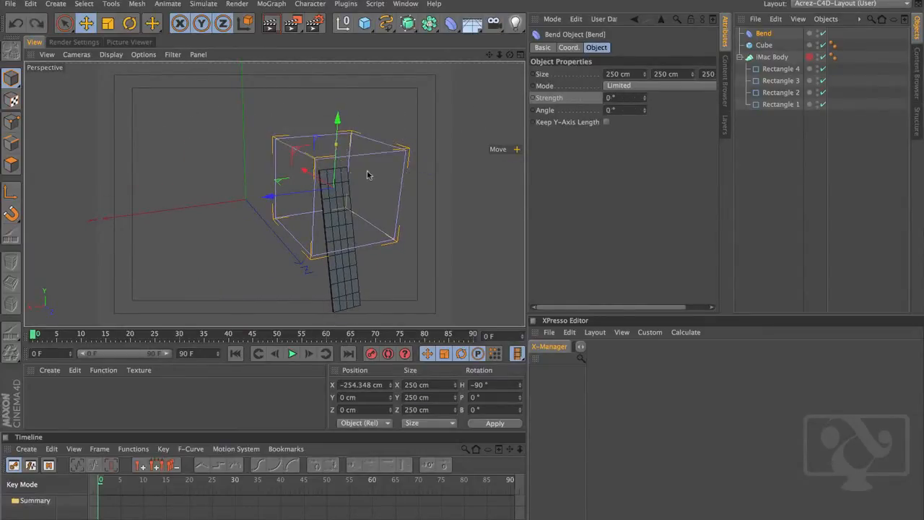
Shrink the Bend deformer's first two size values to 111 cm and 61 cm.
left_click_drag(367, 175, 426, 182, "alt")
left_click_drag(645, 73, 654, 194)
scroll(673, 135, "right", 2)
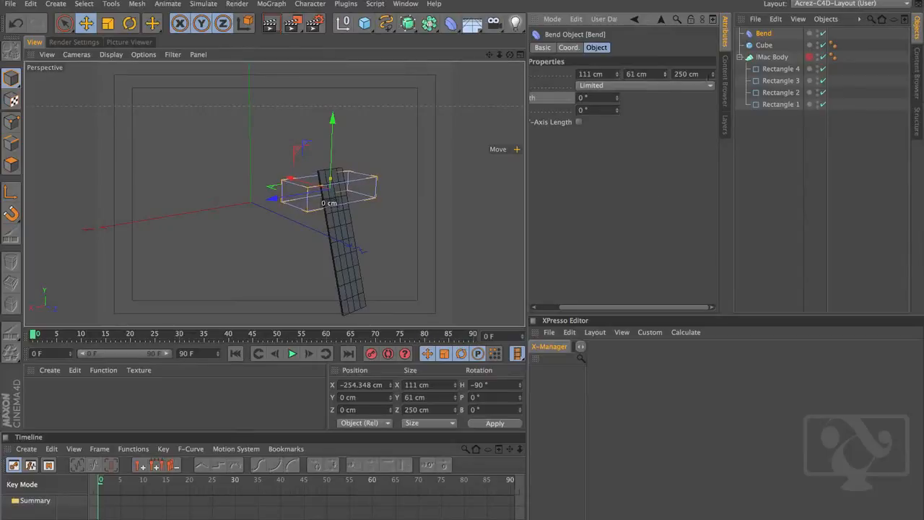
Narrow the Bend deformer to 106 cm in Z and centre it over the stand at X about -250 cm.
left_click_drag(713, 87, 659, 133)
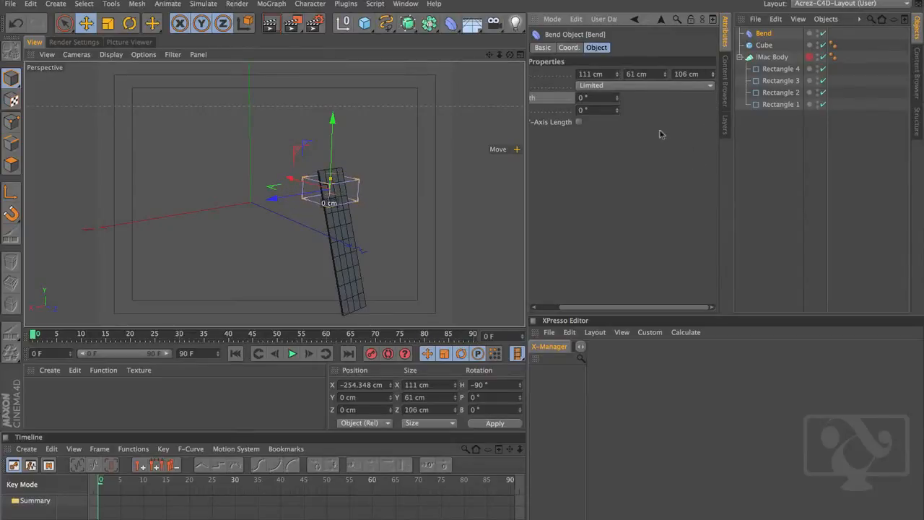
left_click(519, 55)
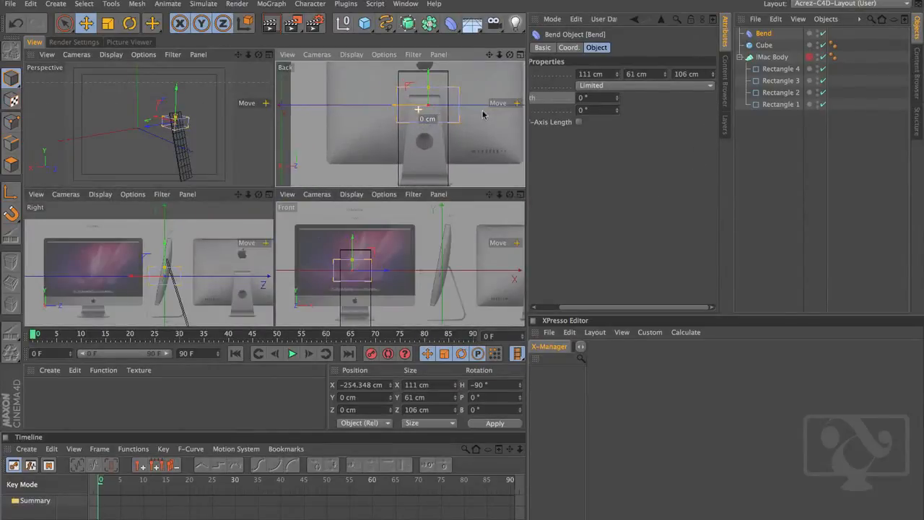
middle_click_drag(483, 115, 444, 138, "alt")
left_click_drag(366, 131, 364, 133)
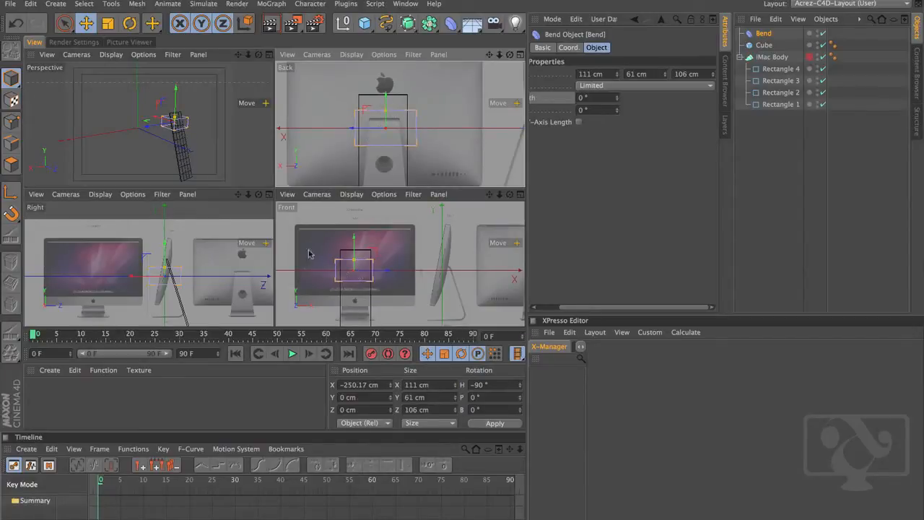
Resize the Bend deformer to 21 × 57 × 104 cm and move it onto the stand at X about -246 cm, Z about 24.6 cm.
scroll(161, 275, "up", 3)
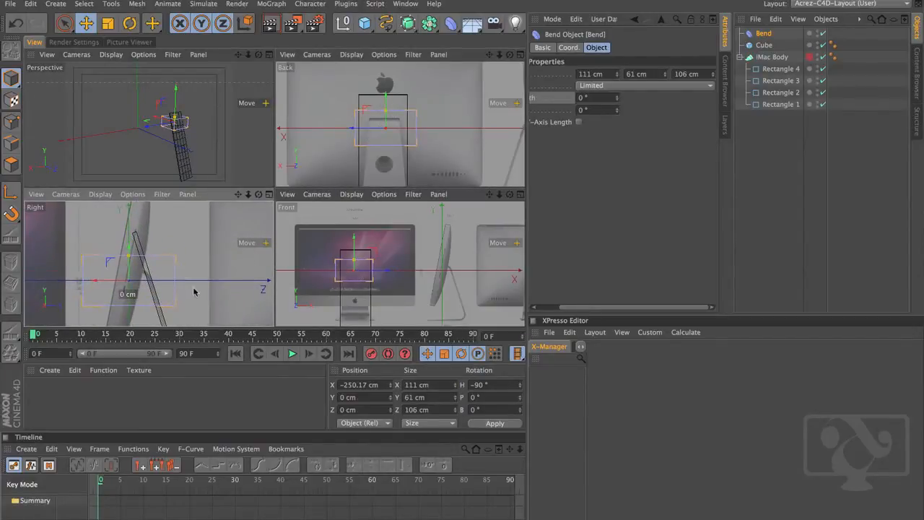
middle_click_drag(192, 292, 211, 272, "alt")
mouse_move(713, 75)
left_mouse_down()
mouse_move(711, 97)
mouse_move(710, 86)
left_mouse_up()
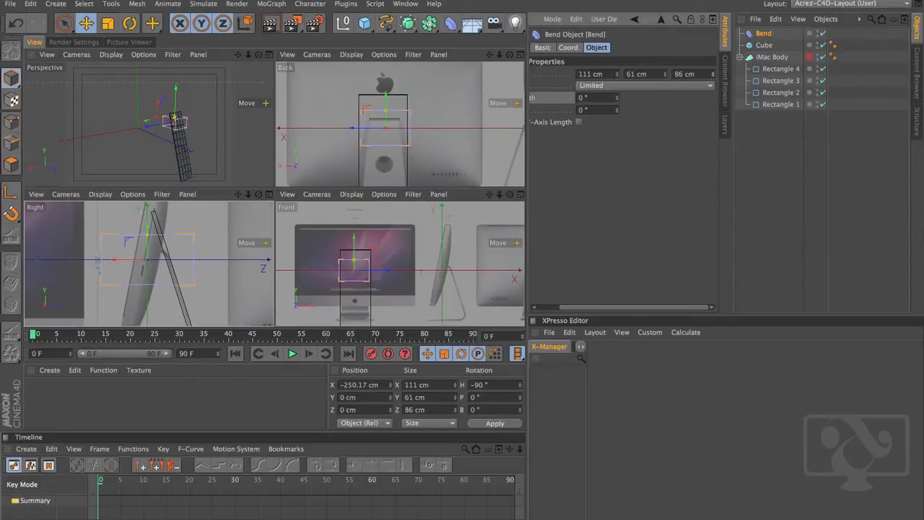
left_click_drag(617, 75, 614, 131)
left_click_drag(123, 257, 142, 260)
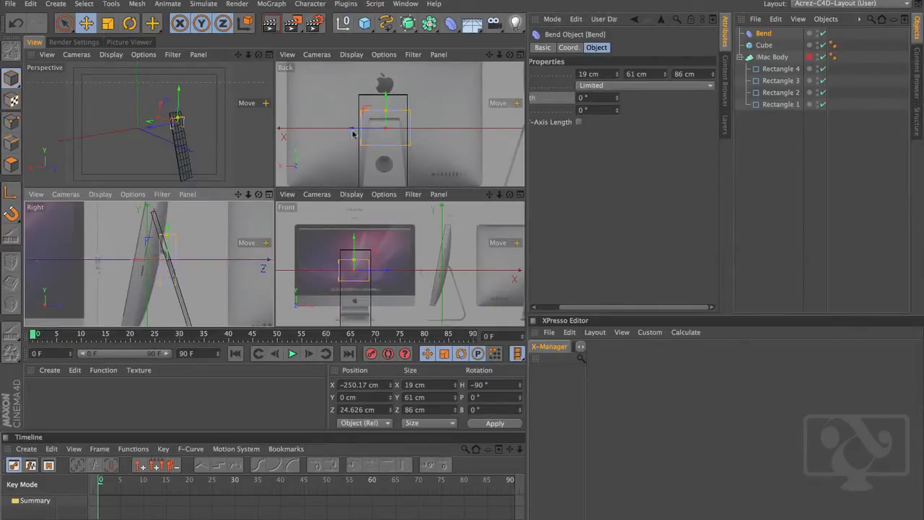
left_click_drag(357, 132, 352, 132)
left_click_drag(617, 77, 616, 75)
left_click_drag(665, 73, 710, 68)
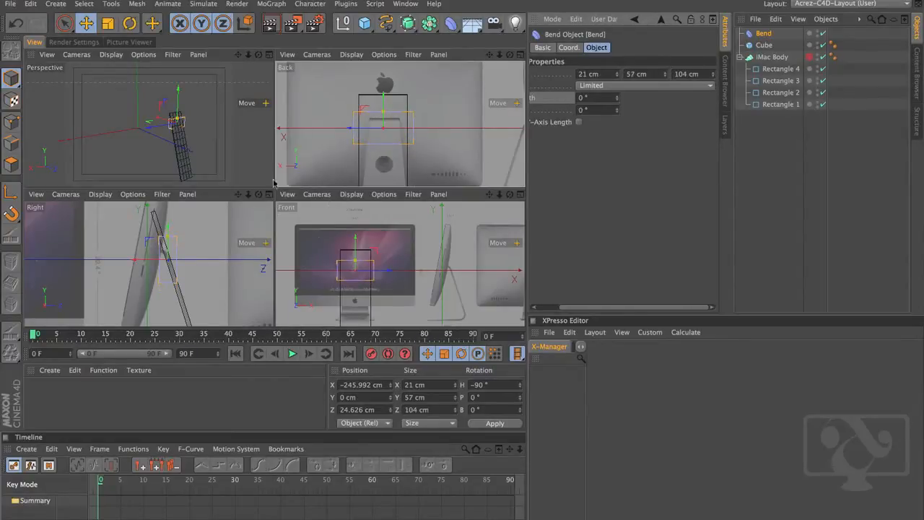
Rotate the Bend deformer about 17.1° in bank to align it with the slanted stand cube.
middle_click(272, 209)
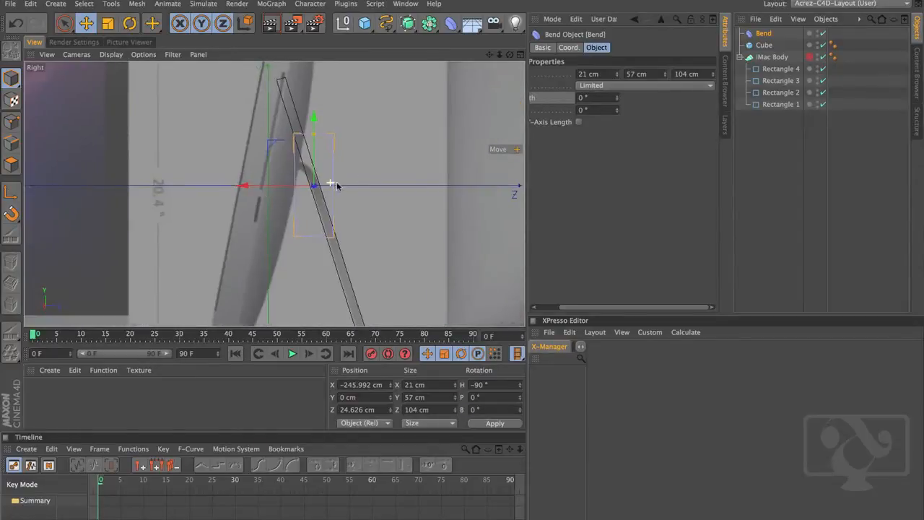
key("r")
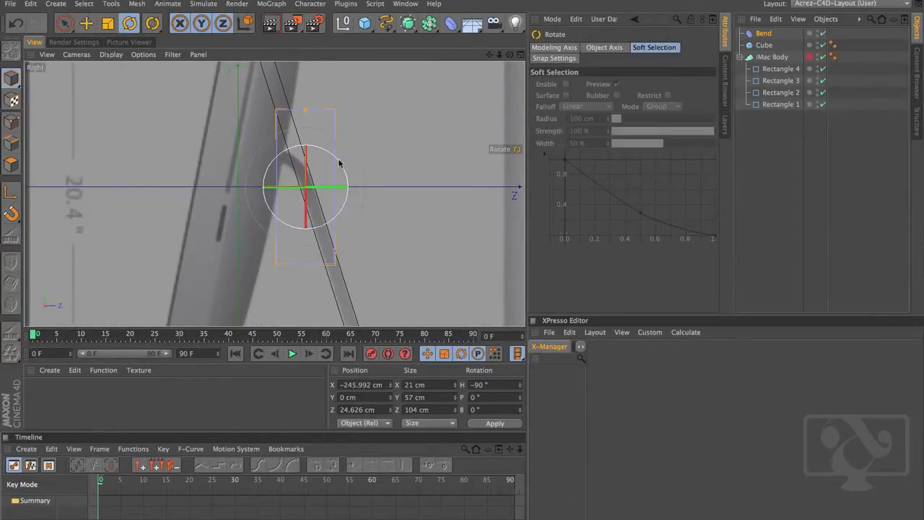
left_click_drag(340, 161, 329, 154)
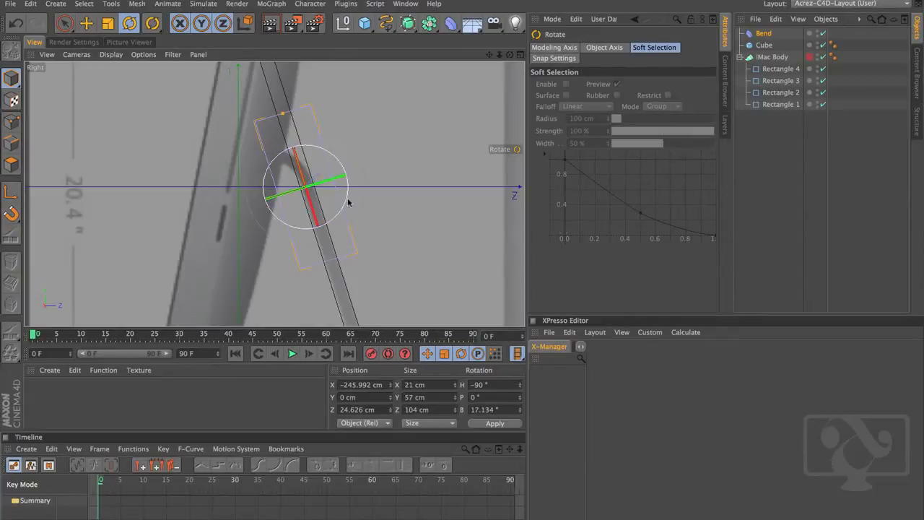
key("e")
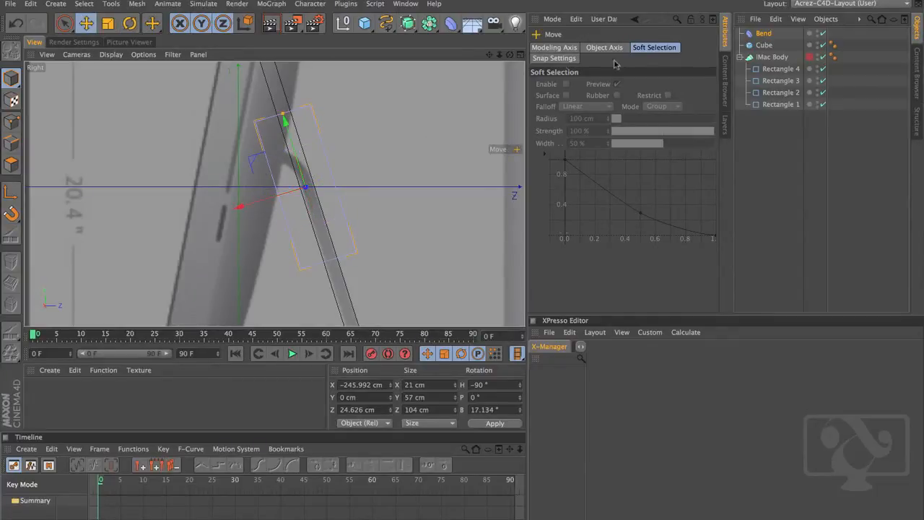
Set the Bend deformer's X size to 10 cm and shift it slightly so it is centred on the slanted cube.
left_click(764, 34)
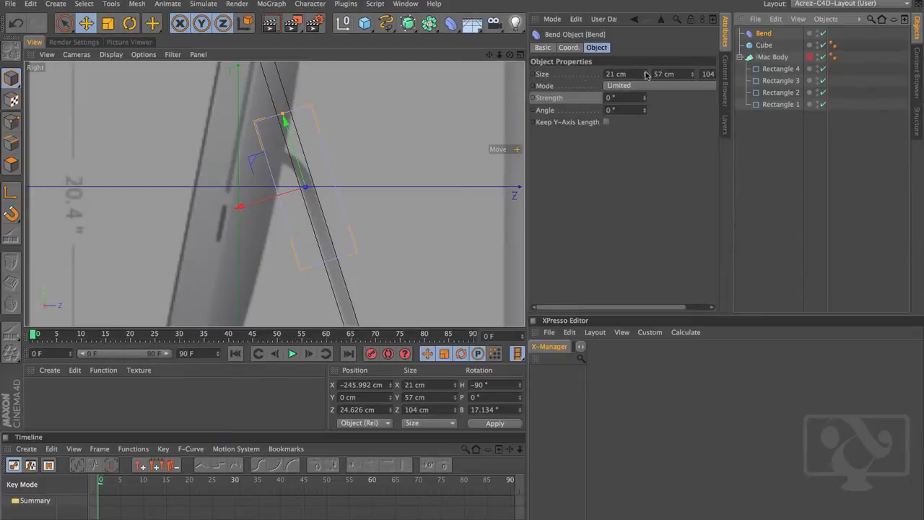
left_click_drag(646, 74, 642, 81)
left_click_drag(272, 200, 280, 196)
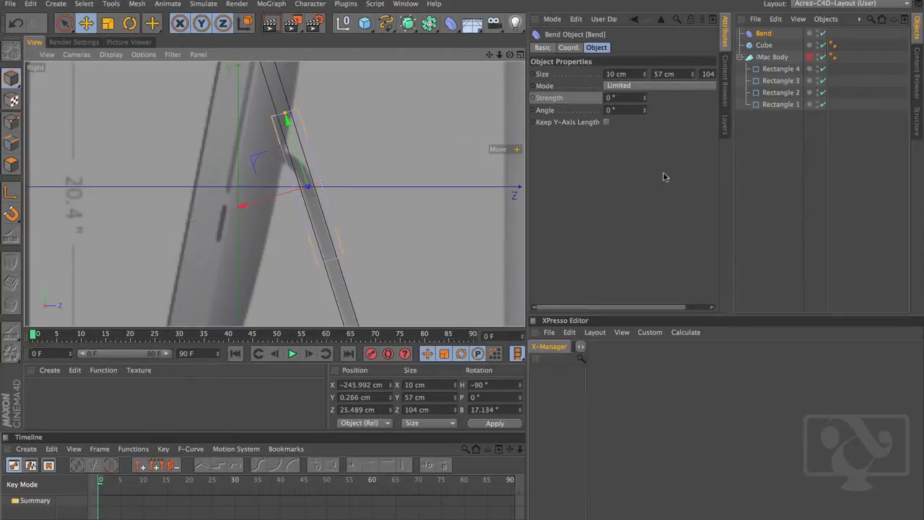
middle_click_drag(663, 177, 610, 175)
Make the Bend deformer a child of the Cube and set its strength to 53°.
left_click(519, 55)
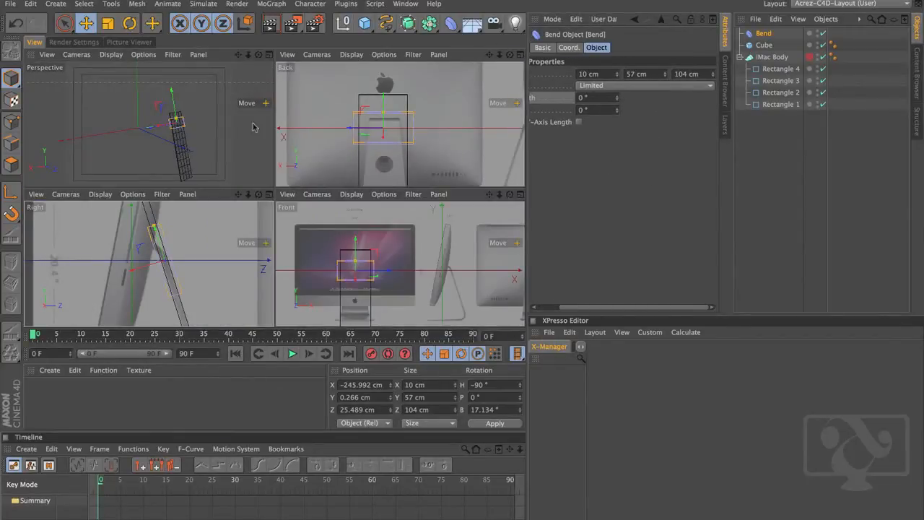
left_click(268, 196)
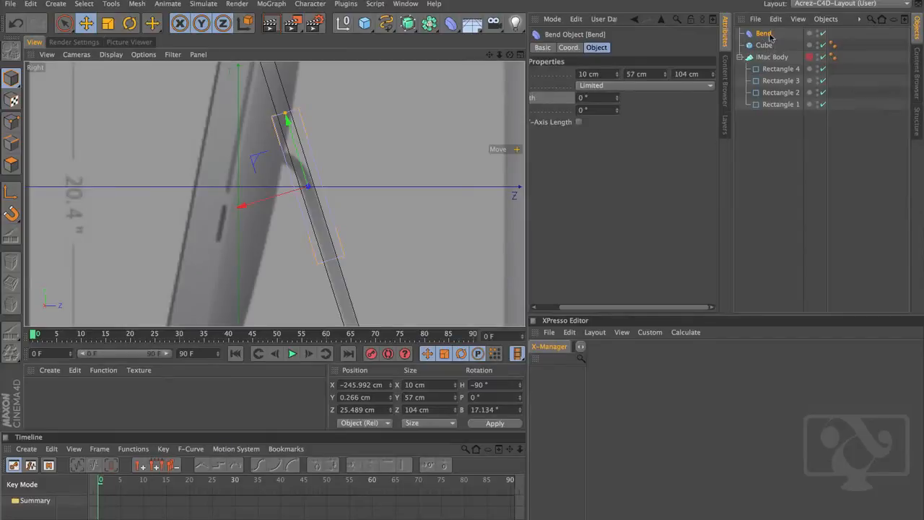
left_click_drag(767, 34, 784, 48)
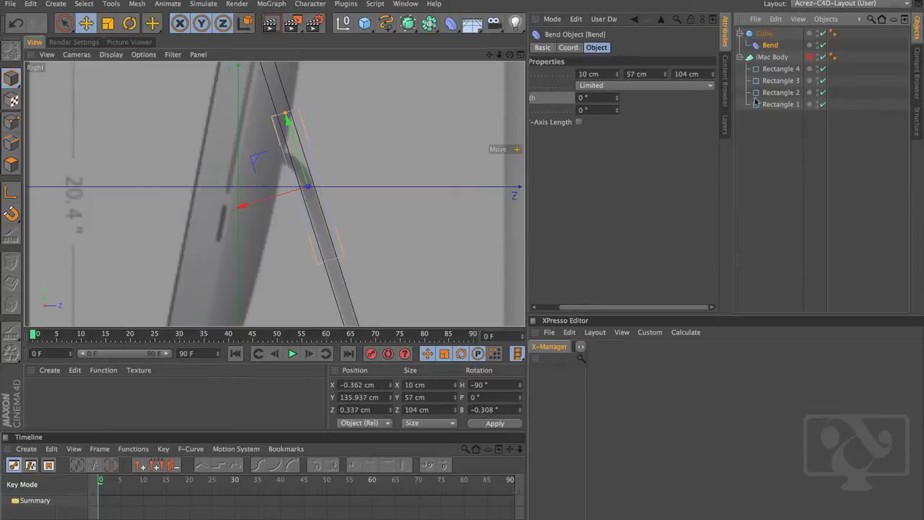
left_click_drag(645, 100, 644, 69)
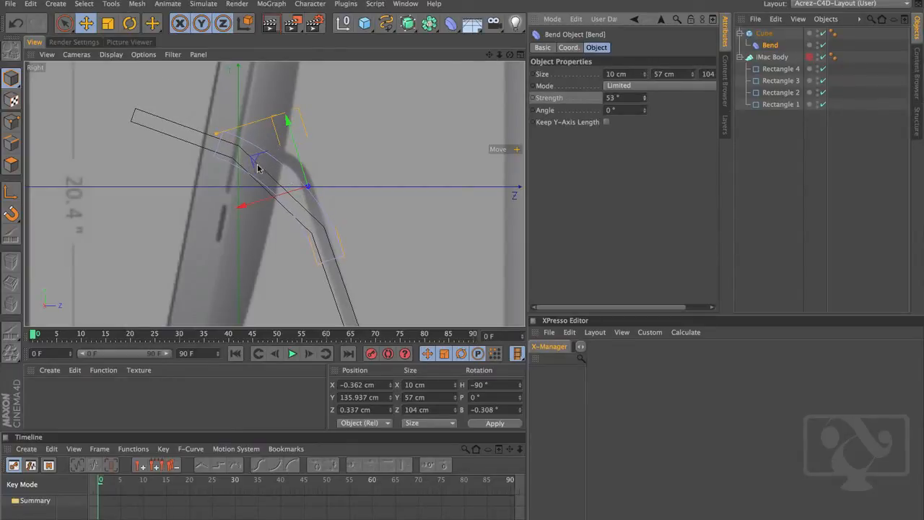
Move the Bend deformer to Y about 159.4 cm, Z about 36.9 cm to match the stand's upper bend, and inspect it in perspective.
left_click_drag(257, 166, 329, 70)
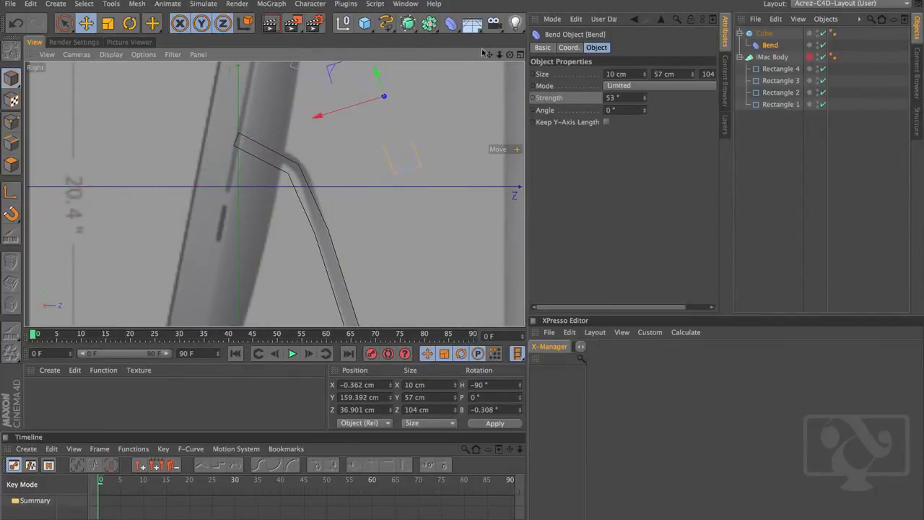
left_click(519, 54)
left_click(269, 55)
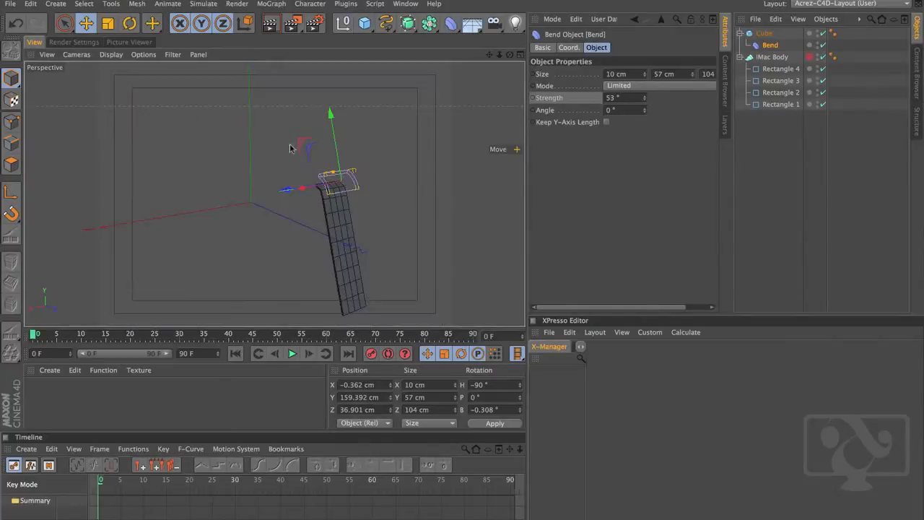
mouse_move(324, 199)
left_mouse_down("alt")
mouse_move(351, 219)
mouse_move(339, 195)
left_mouse_up("alt")
right_click_drag(317, 188, 450, 168, "alt")
left_click_drag(449, 168, 315, 231, "alt")
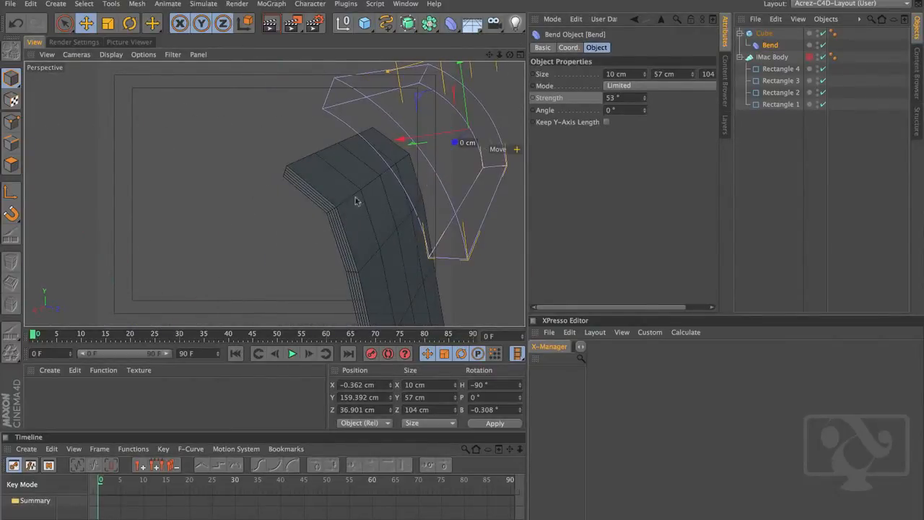
Try smoothing the bent stand by adding a HyperNURBS object and placing the Cube inside it.
left_click(764, 33)
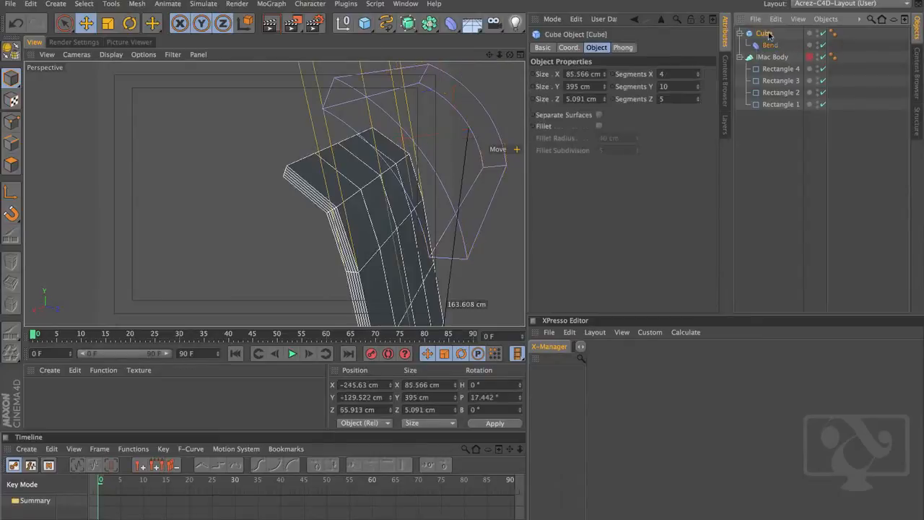
left_click(409, 27)
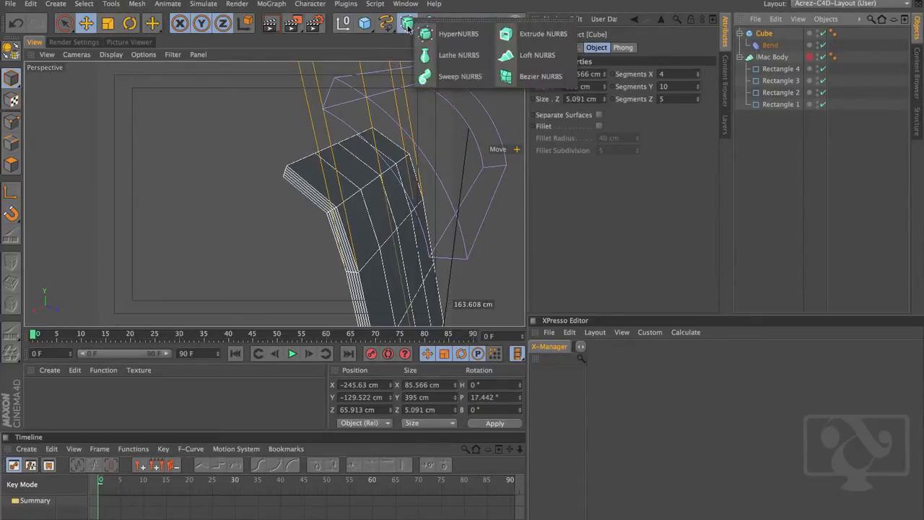
left_click(444, 35)
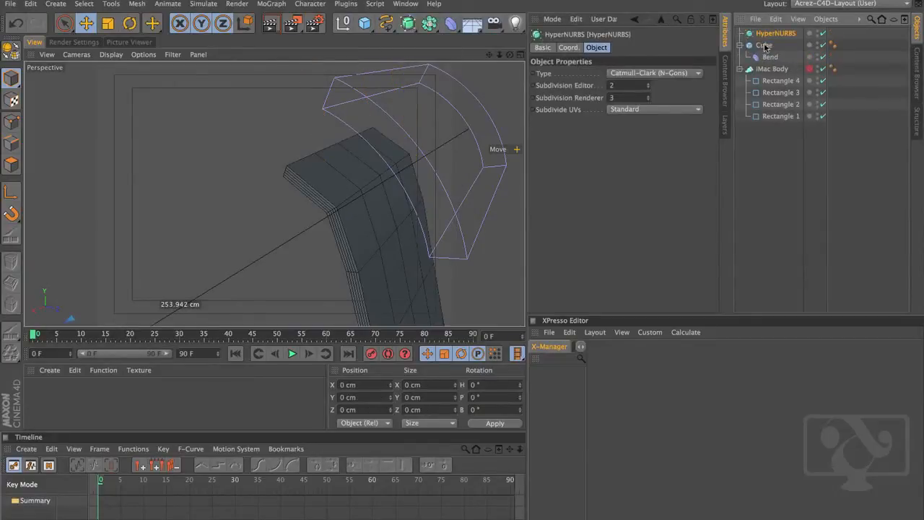
left_click_drag(763, 47, 773, 36)
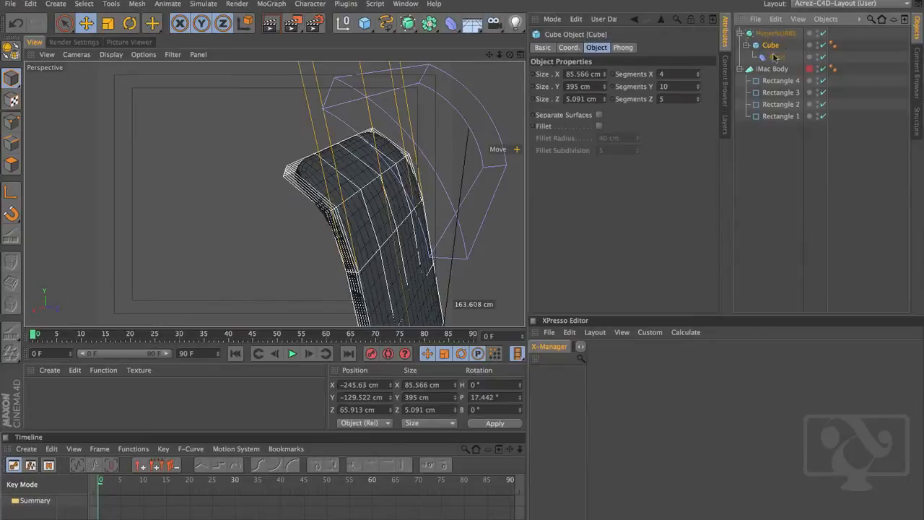
left_click(754, 187)
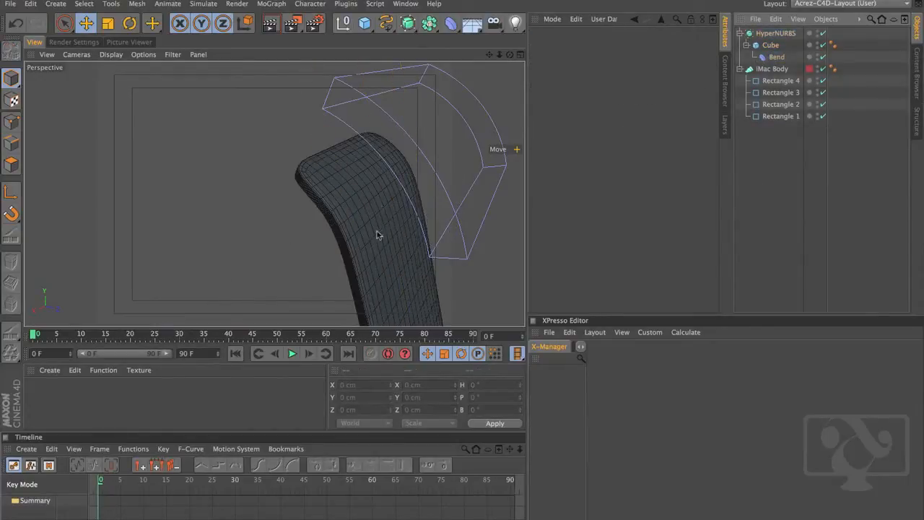
mouse_move(378, 235)
left_mouse_down("alt")
mouse_move(438, 218)
mouse_move(375, 235)
mouse_move(441, 200)
mouse_move(409, 228)
mouse_move(299, 238)
mouse_move(301, 159)
mouse_move(311, 138)
mouse_move(524, 167)
mouse_move(483, 200)
mouse_move(359, 237)
left_mouse_up("alt")
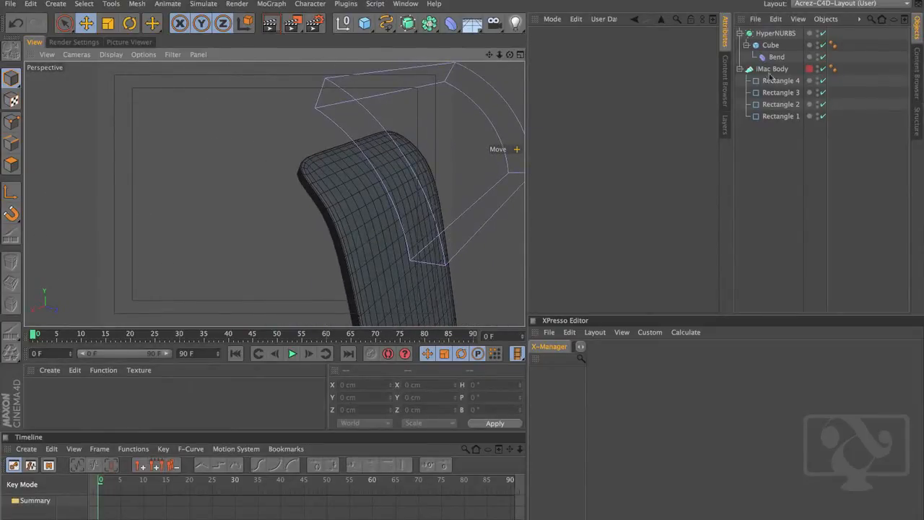
Take the Cube back out of the HyperNURBS object and delete the HyperNURBS.
left_click(823, 34)
left_click_drag(770, 45, 774, 64)
left_click(778, 34)
key("Delete")
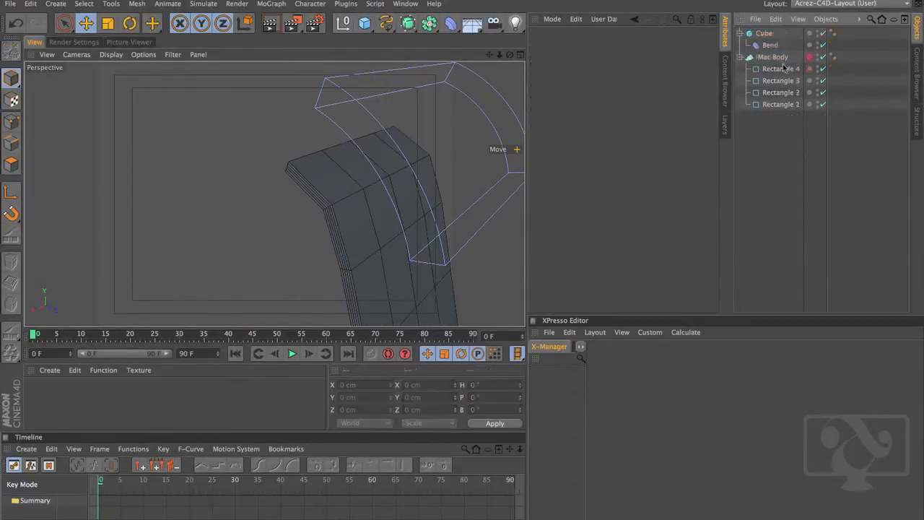
Add a second Bend deformer for the lower curve of the stand, using the side reference view.
left_click(519, 55)
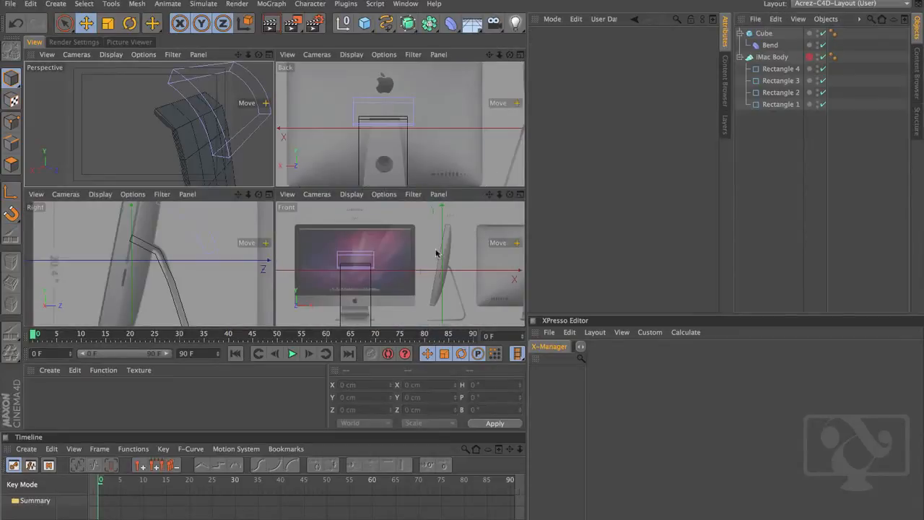
left_click(270, 194)
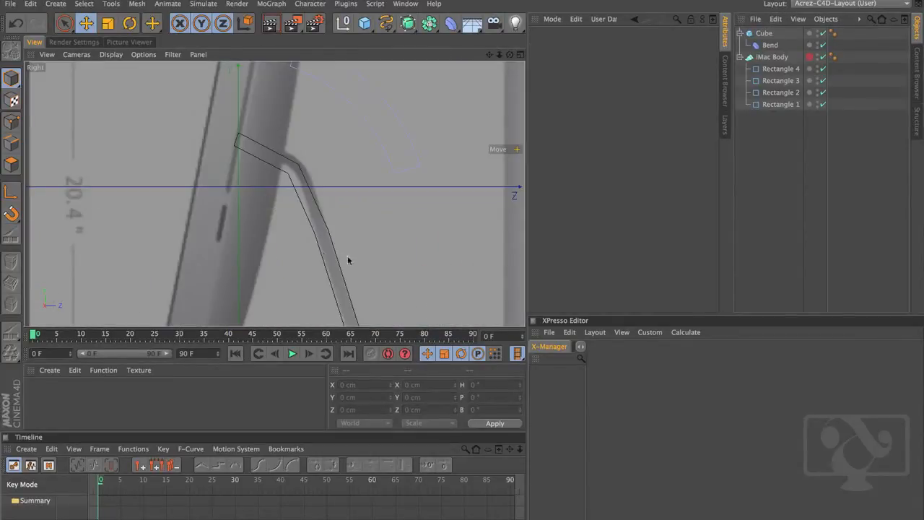
scroll(415, 251, "down", 4)
scroll(373, 128, "up", 2)
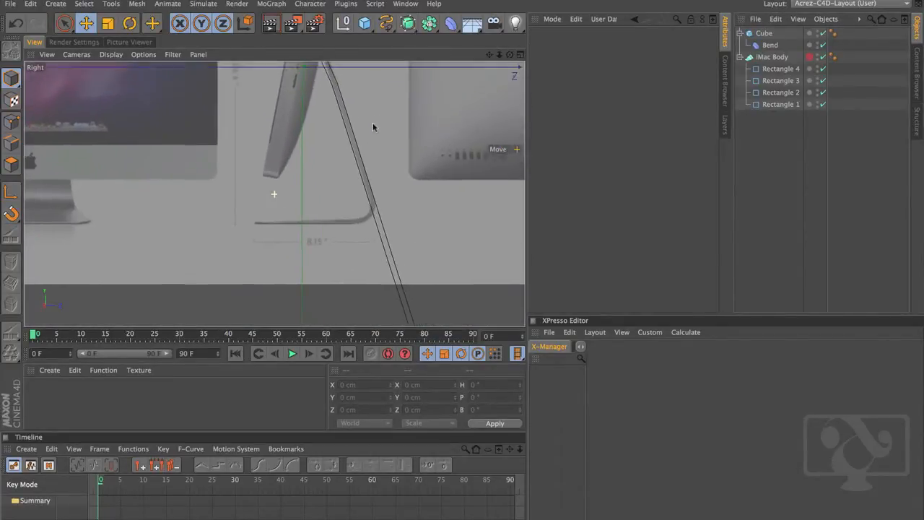
scroll(361, 186, "up", 1)
scroll(400, 234, "up", 4)
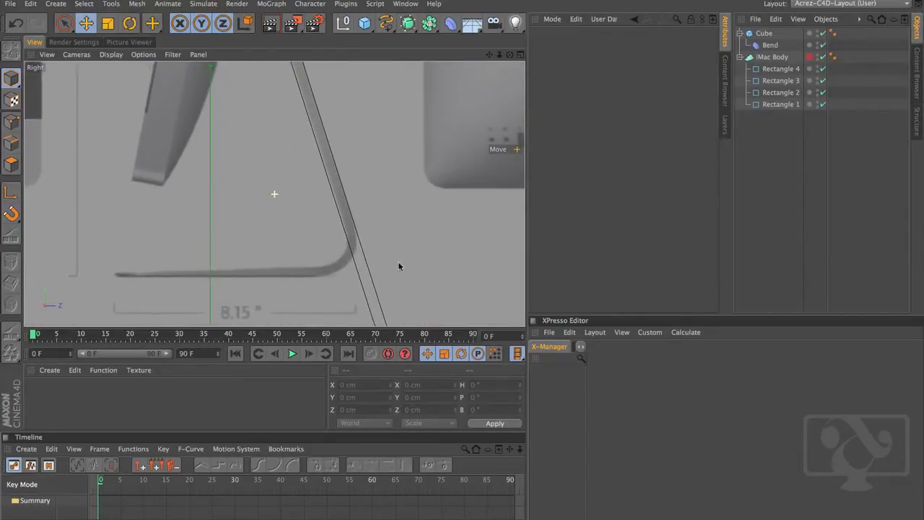
left_click(449, 24)
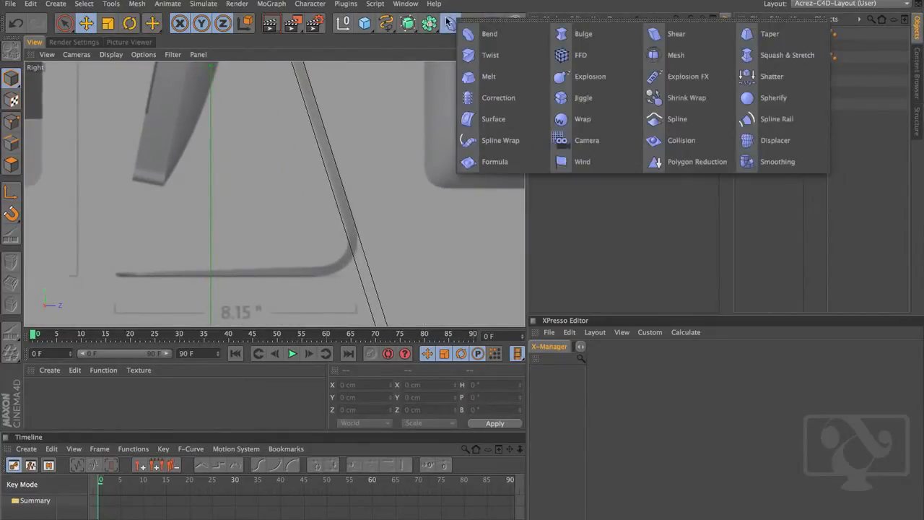
left_click(488, 36)
Set the second Bend deformer's strength to 20° and check its cage in the perspective view.
scroll(349, 196, "down", 5)
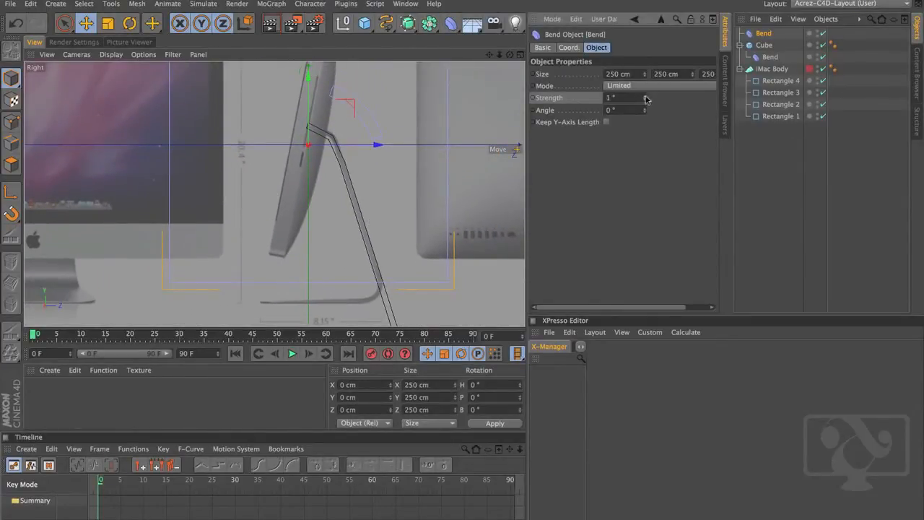
left_click_drag(644, 98, 648, 88)
left_click(521, 55)
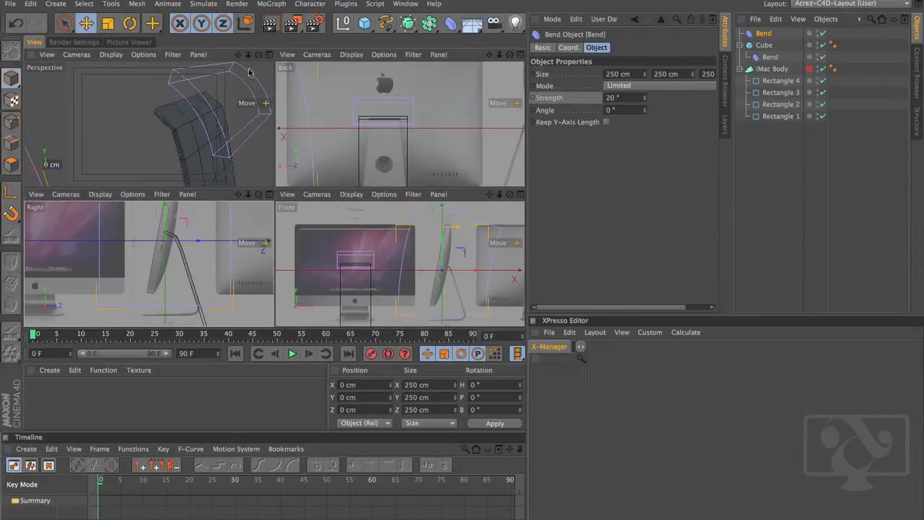
left_click(269, 54)
scroll(355, 262, "down", 5)
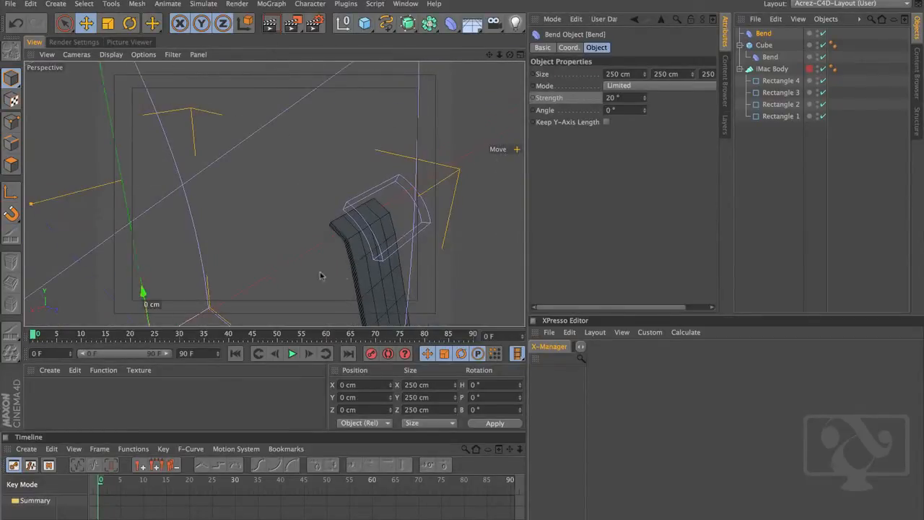
Rotate the second Bend deformer to a heading of -90° around its vertical axis in the perspective view.
left_click_drag(321, 275, 392, 244, "alt")
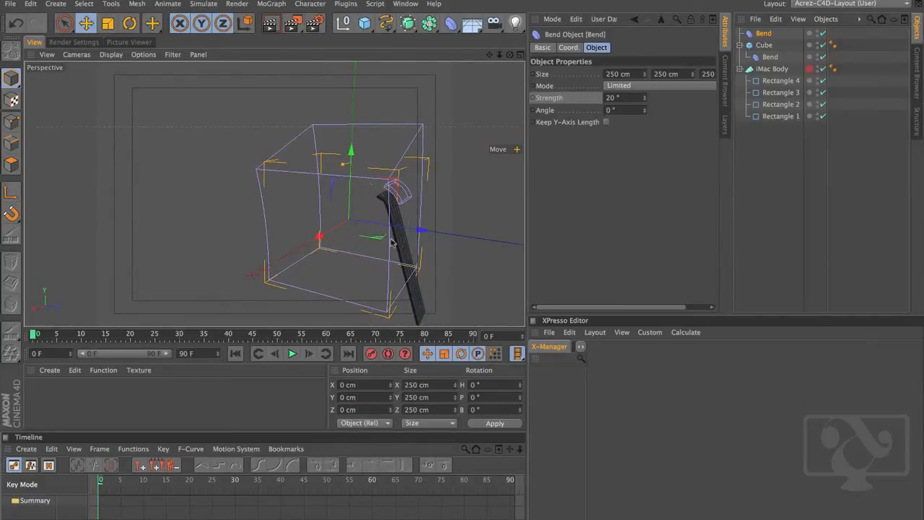
key("r")
left_click_drag(345, 224, 275, 216)
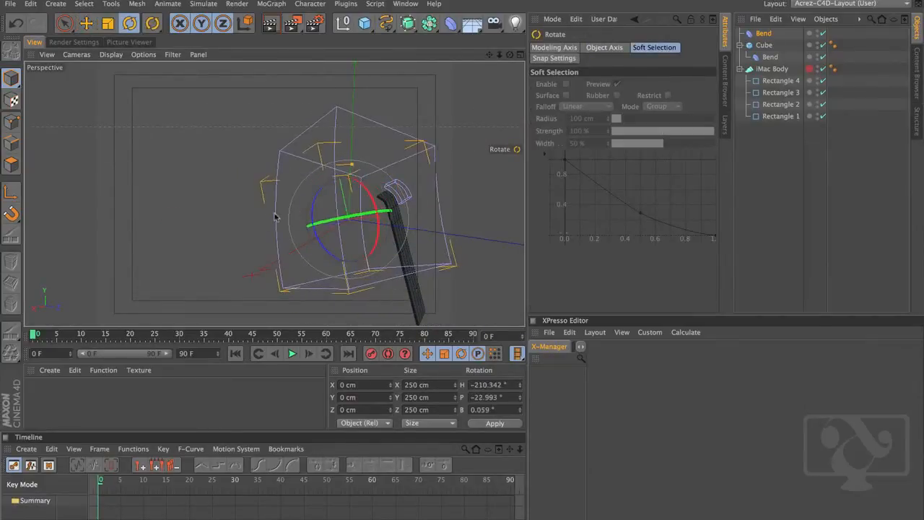
key("super+z")
left_click_drag(364, 232, 291, 222, "shift")
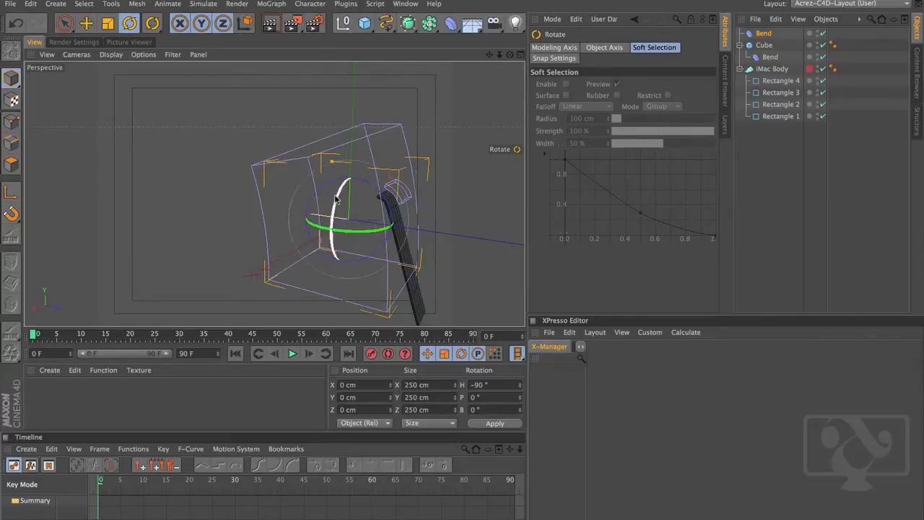
key("e")
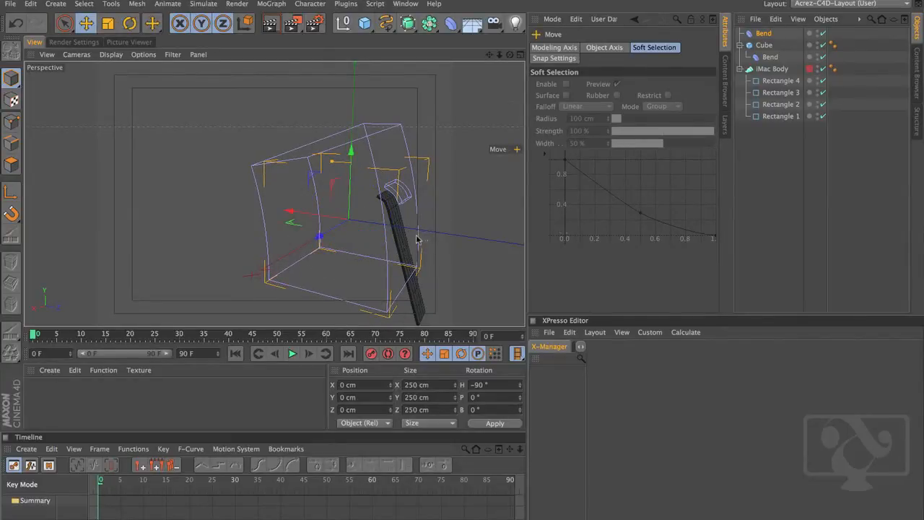
Shrink the second Bend deformer's size to 72 × 47 × 93 cm.
left_click_drag(417, 240, 379, 254, "alt")
left_click(764, 34)
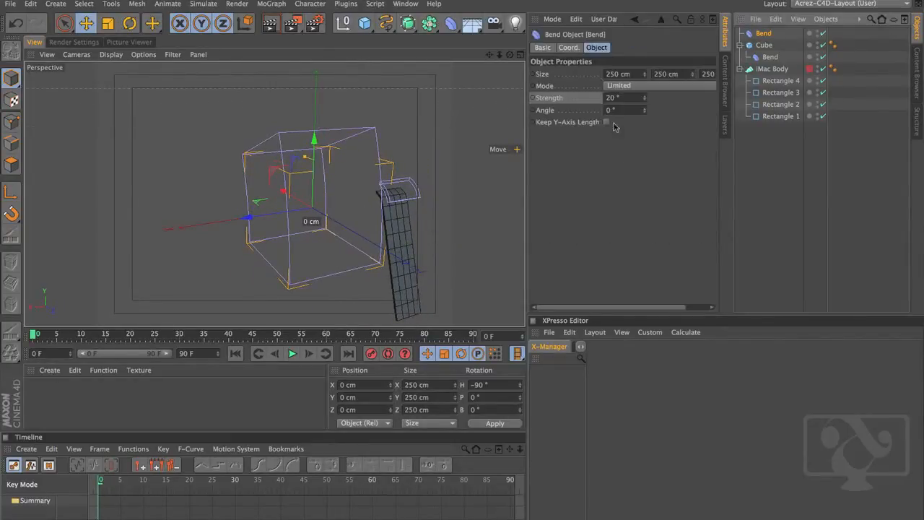
left_click_drag(643, 75, 614, 177)
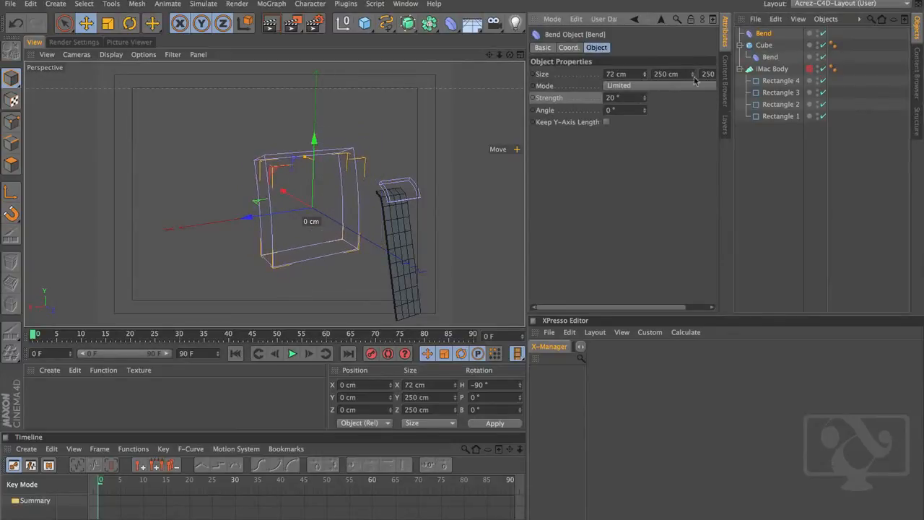
left_click_drag(692, 87, 682, 181)
scroll(665, 132, "right", 2)
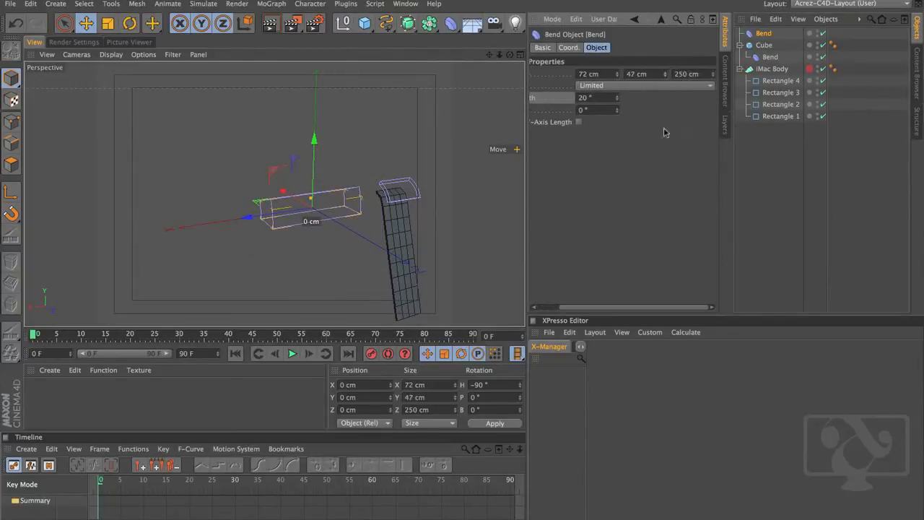
left_click_drag(712, 75, 695, 172)
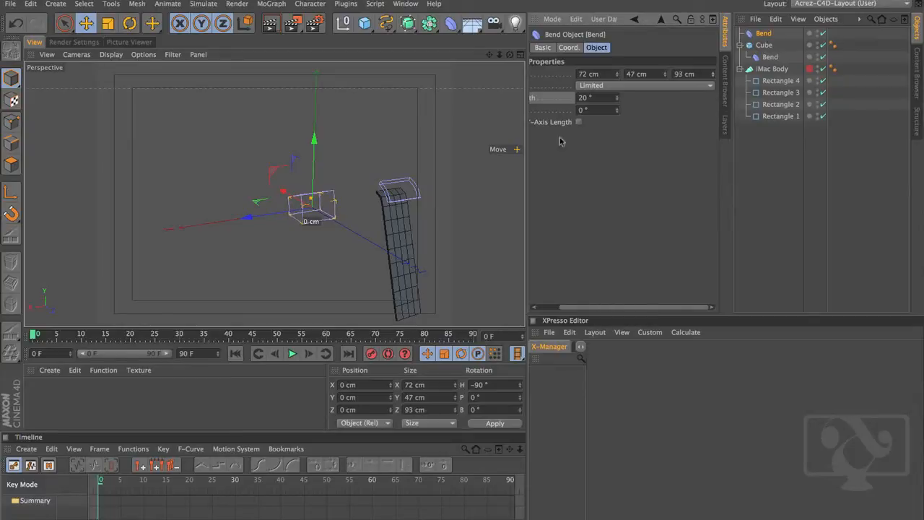
Move the second Bend deformer onto the lower curve of the stand, aligning it in the back and right reference views.
left_click(520, 57)
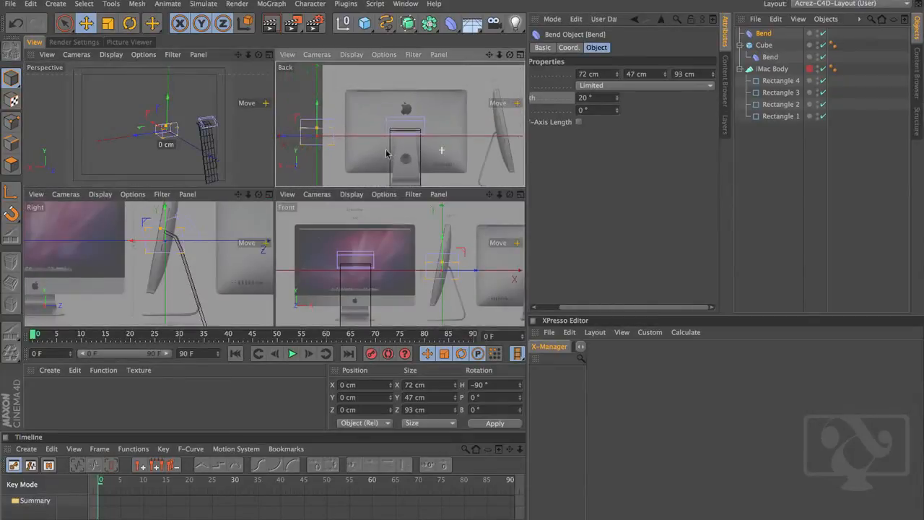
middle_click_drag(456, 160, 447, 135, "alt")
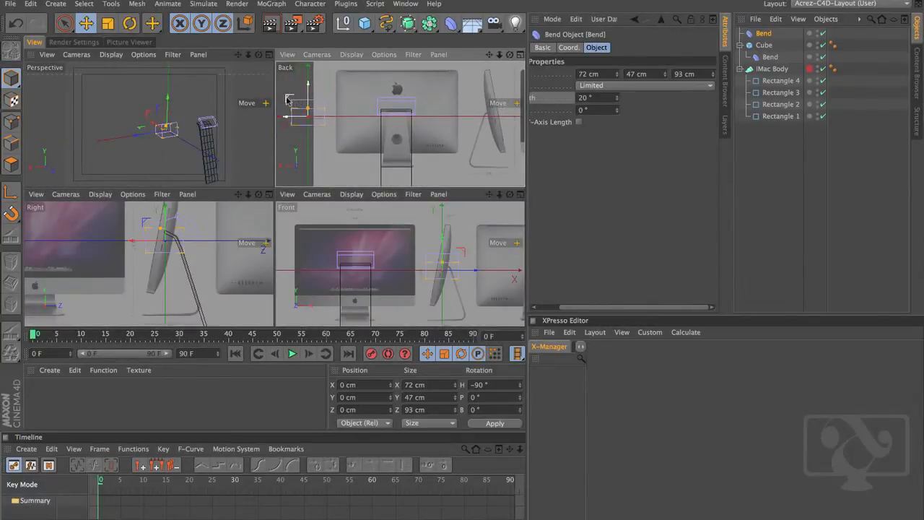
left_click_drag(307, 116, 376, 150)
scroll(166, 307, "up", 6)
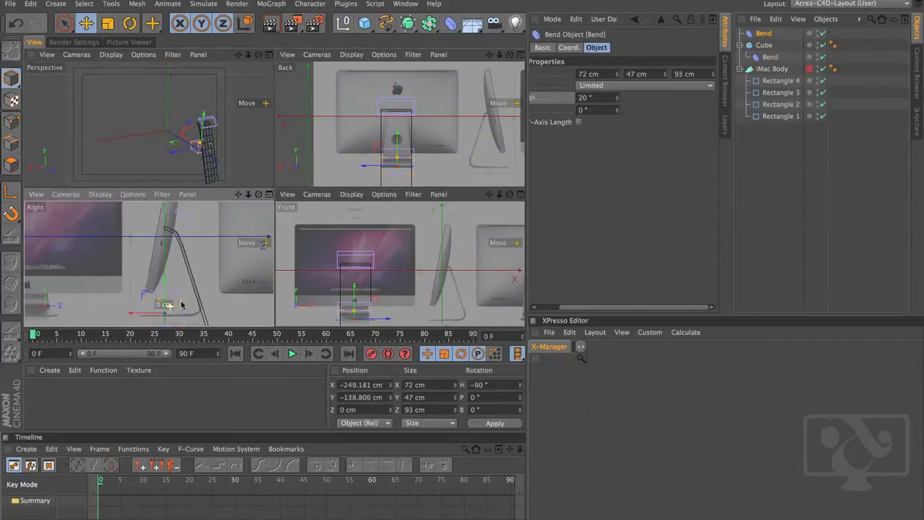
left_click_drag(212, 304, 210, 262)
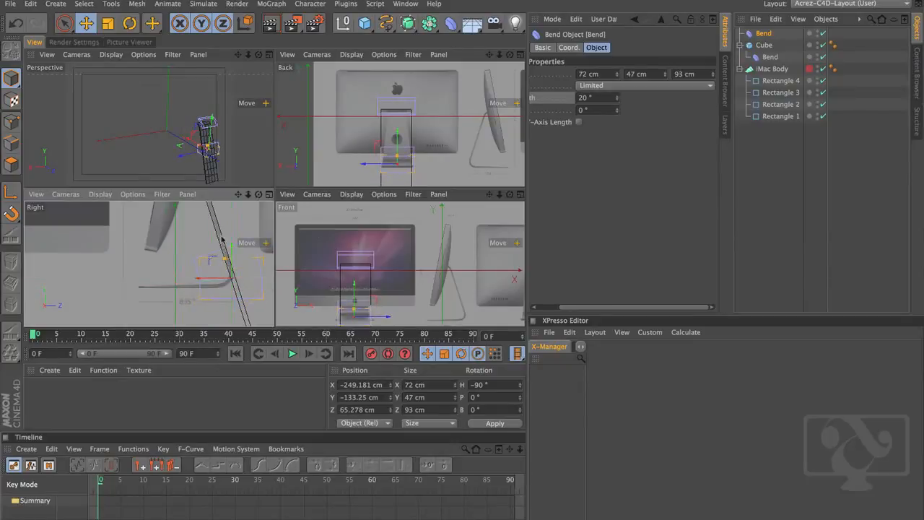
Set the second Bend deformer's strength to 46° and its size to 16 × 9 × 108 cm, covering the stand's full width.
left_click(270, 196)
middle_click_drag(417, 240, 350, 267, "alt")
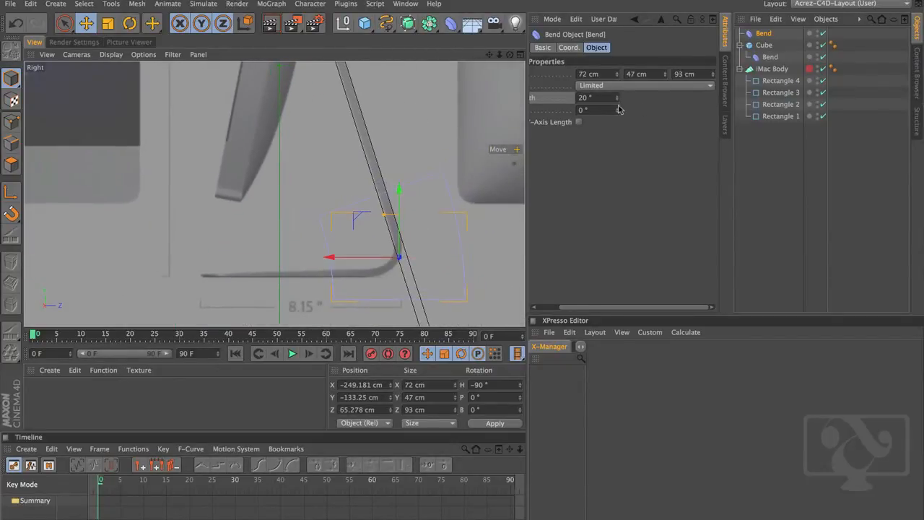
left_click_drag(617, 100, 621, 92)
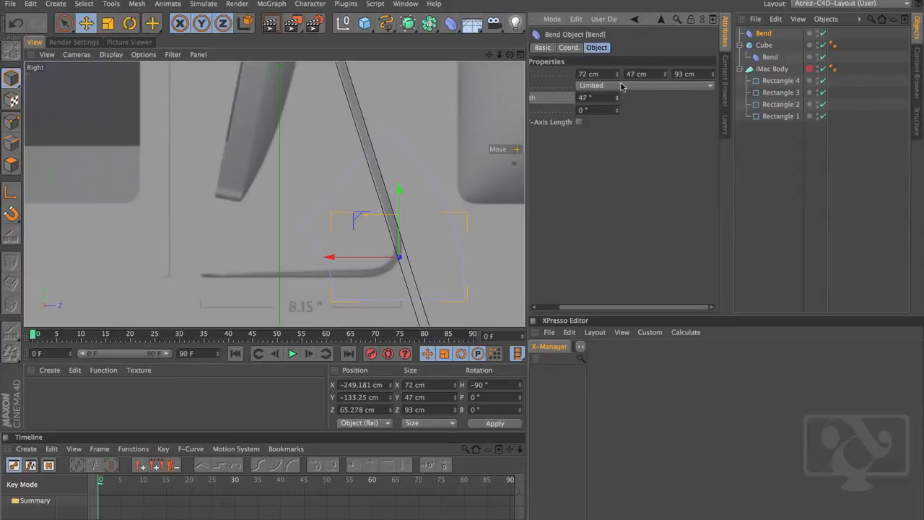
left_click_drag(712, 74, 708, 109)
left_click_drag(665, 75, 618, 110)
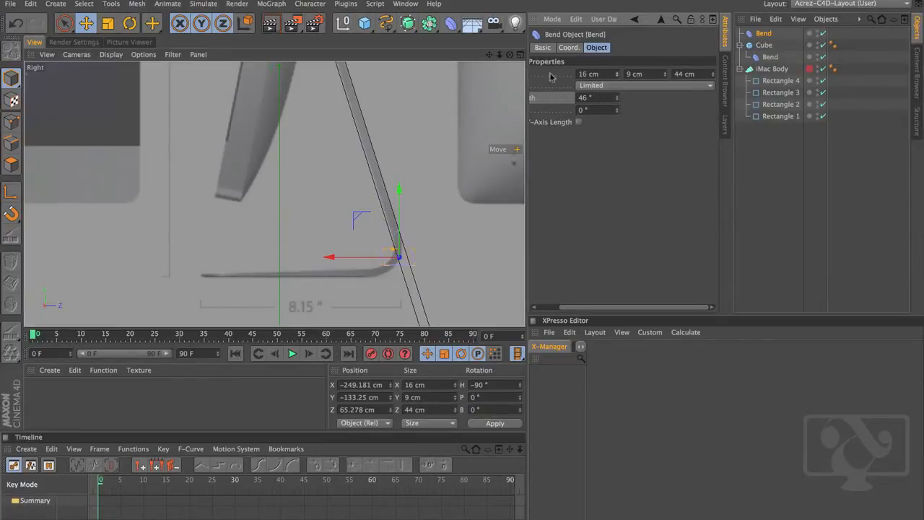
left_click(521, 56)
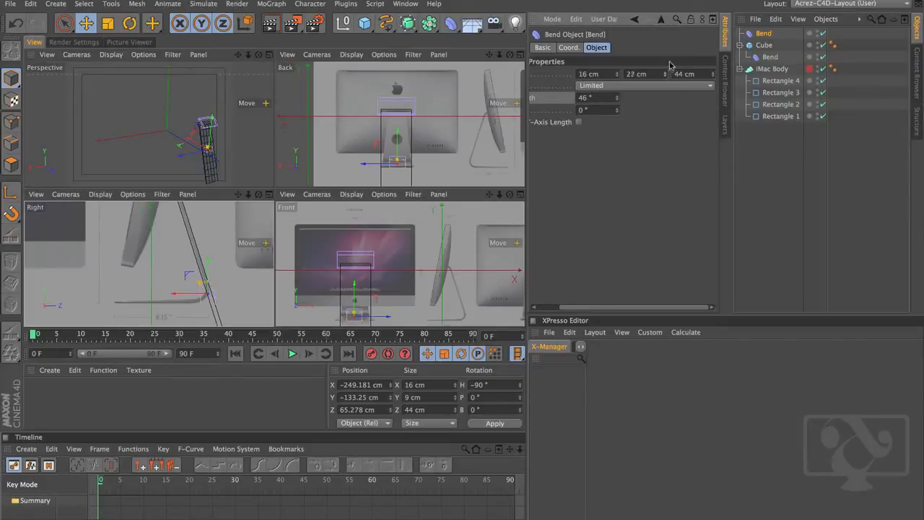
left_click_drag(710, 86, 719, 42)
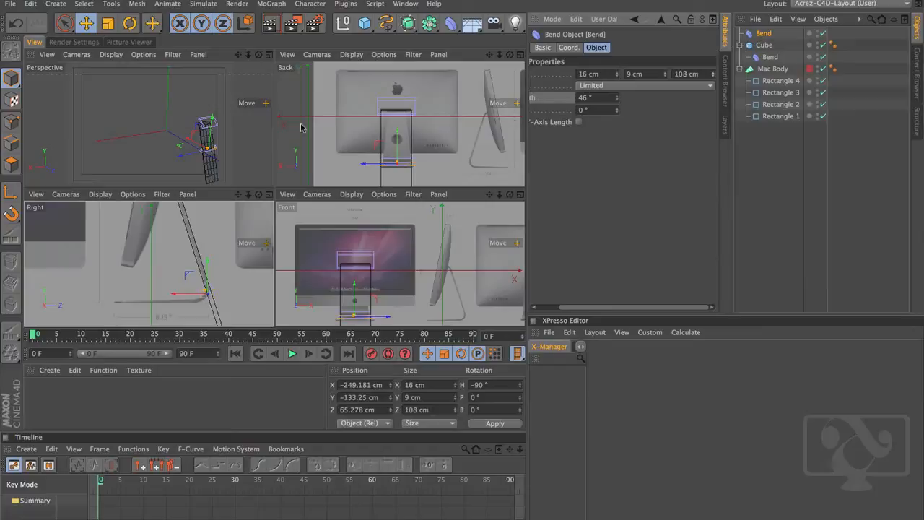
Reset the second Bend's strength to 0°, nest it inside the Cube below the first Bend, and set its strength to 23°.
left_click(269, 196)
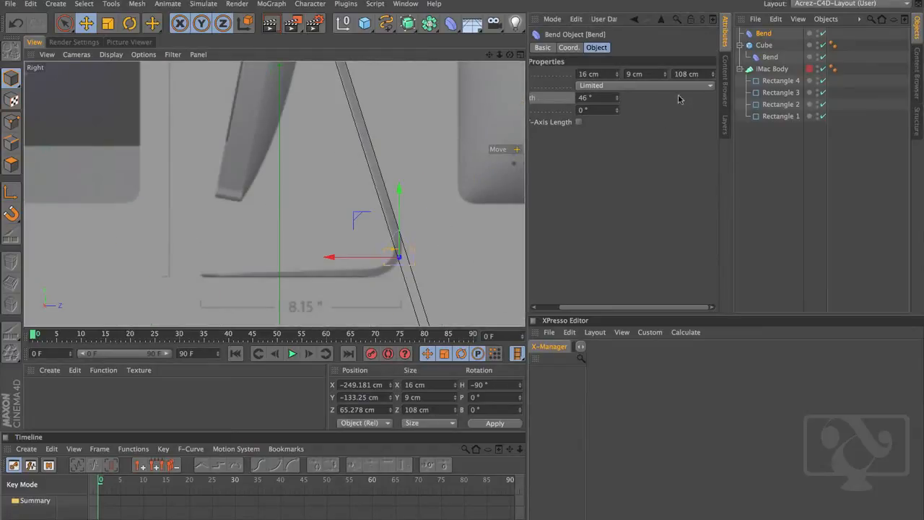
double_click(646, 99)
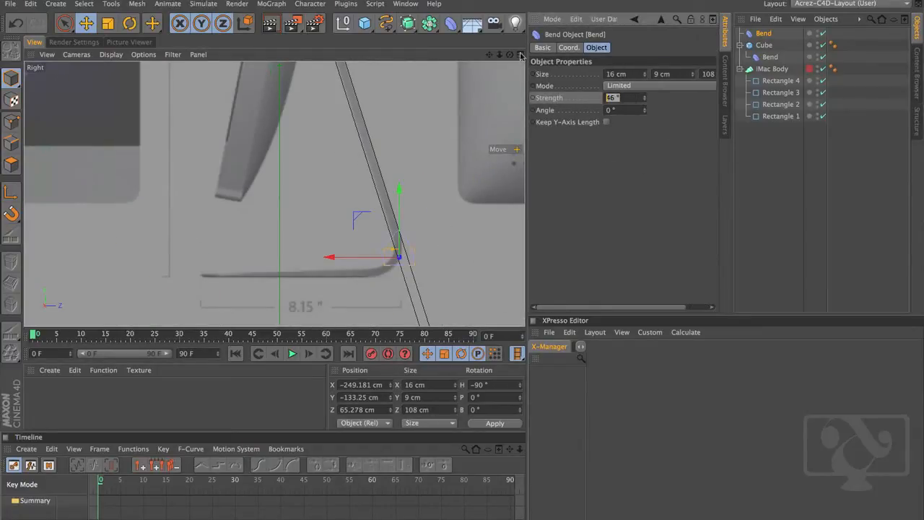
type("0")
left_click_drag(765, 36, 778, 56)
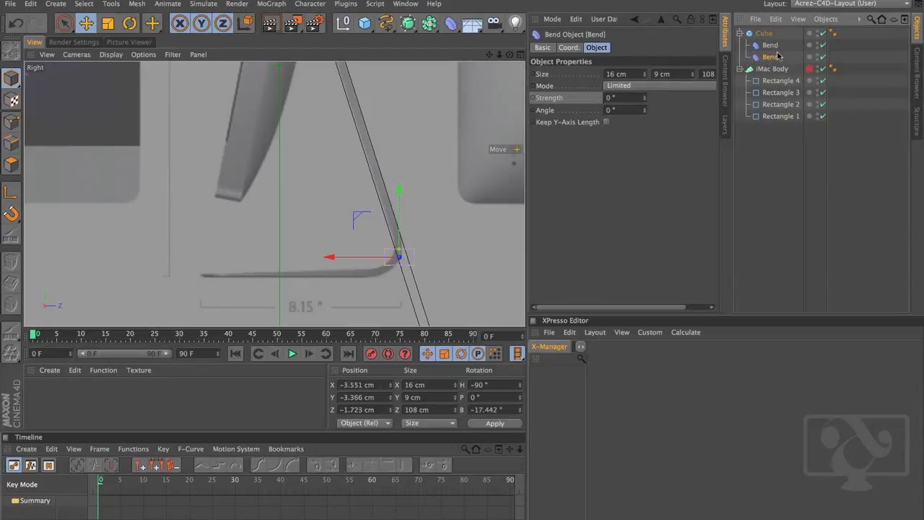
mouse_move(642, 99)
left_mouse_down()
mouse_move(649, 62)
mouse_move(651, 87)
left_mouse_up()
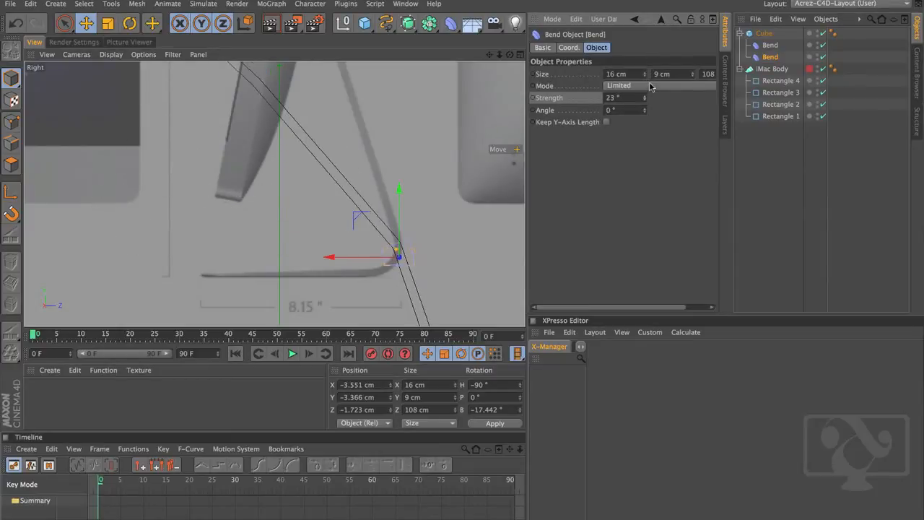
Rotate the lower Bend deformer 180° in the perspective view so it points downward and bends the stand's lower part.
left_click(520, 58)
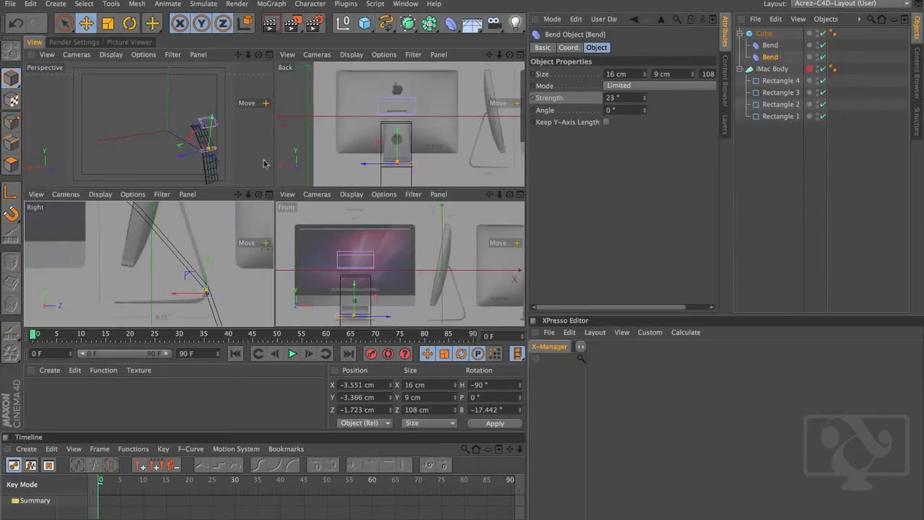
left_click(270, 56)
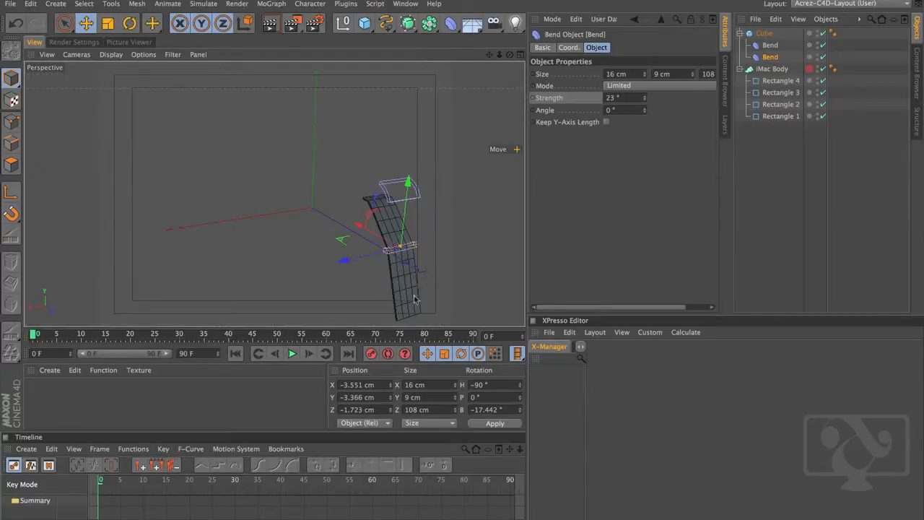
left_click_drag(384, 284, 418, 269, "alt")
right_click_drag(389, 243, 464, 231, "alt")
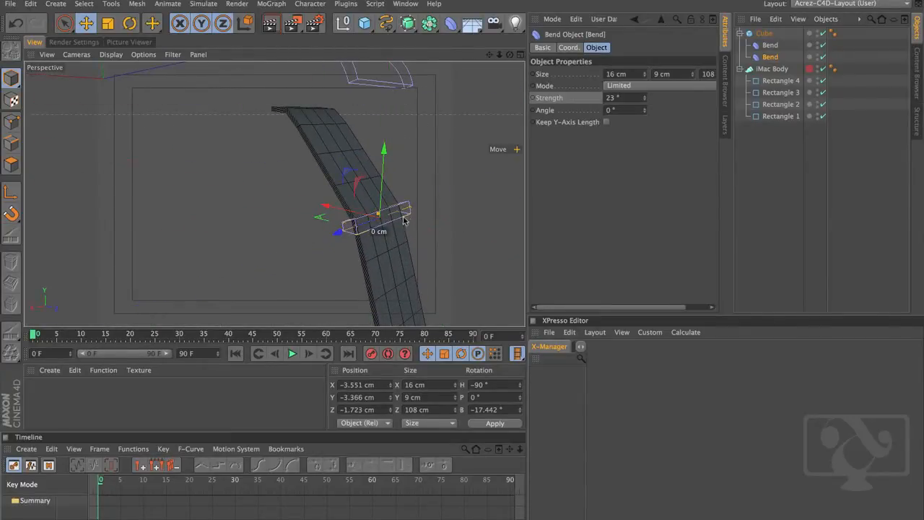
key("r")
left_click_drag(370, 191, 439, 323)
key("e")
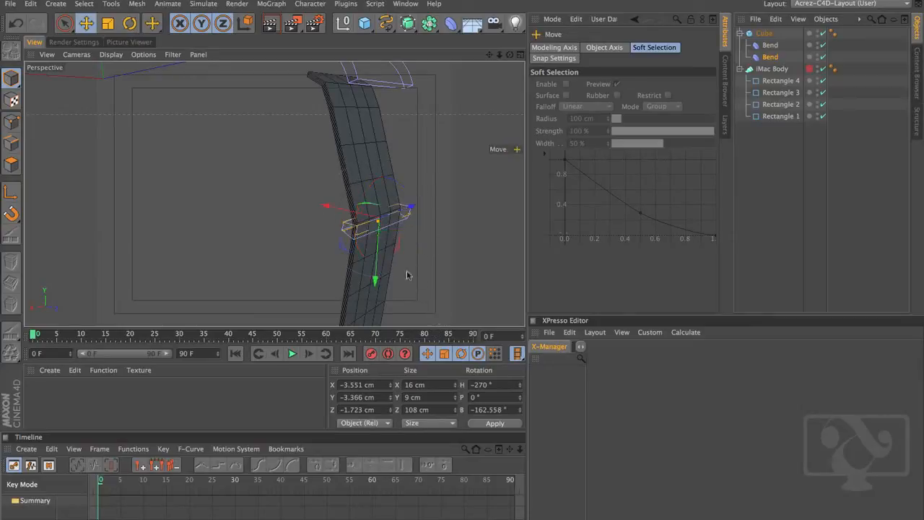
Set the lower Bend deformer's strength to 99° and its first two size values to 36 cm and 38 cm.
left_click_drag(335, 247, 467, 221, "alt")
left_click_drag(397, 257, 431, 260, "alt")
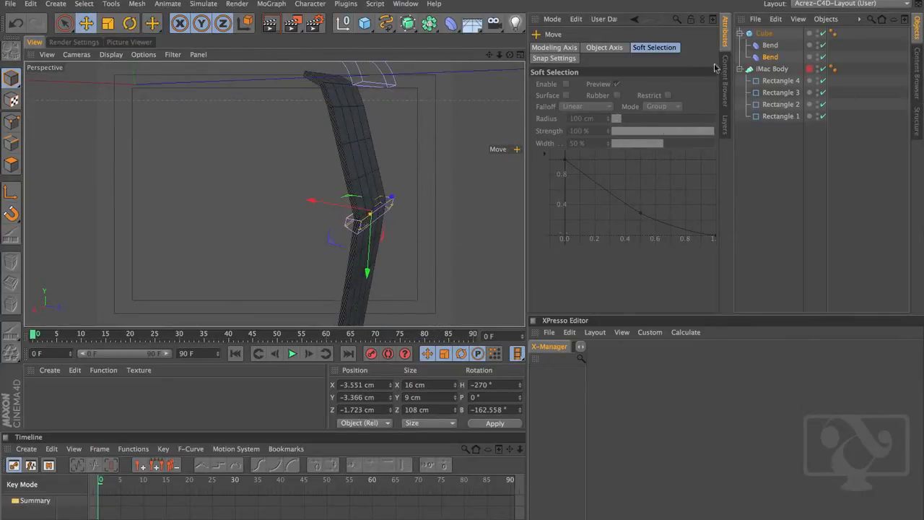
left_click(770, 57)
left_click_drag(644, 100, 639, 53)
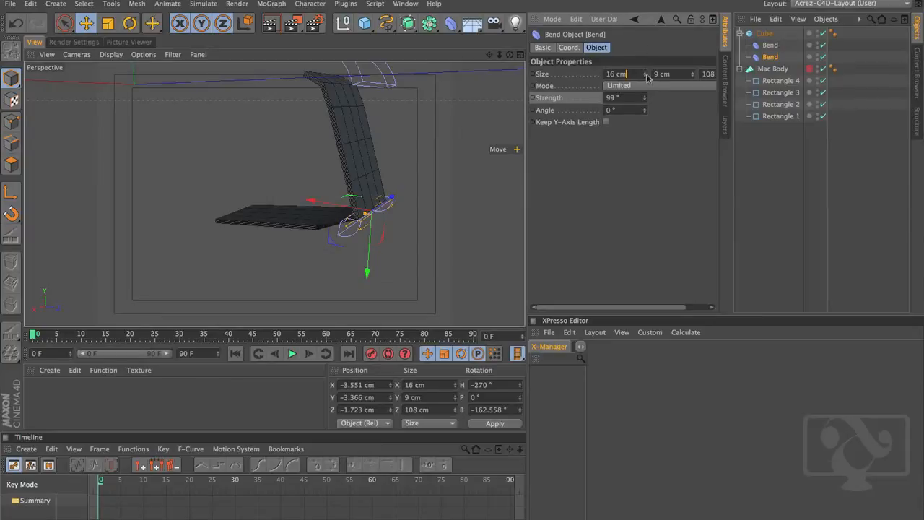
left_click_drag(645, 75, 691, 58)
Set the lower Bend deformer's strength to 108° to level the stand's foot against the side reference.
left_click(520, 56)
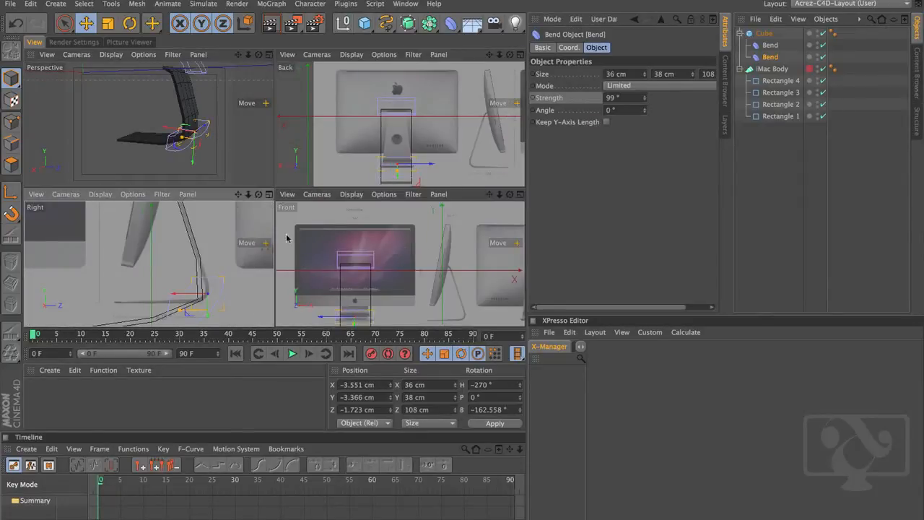
left_click(271, 194)
scroll(398, 262, "down", 3)
left_click(368, 256)
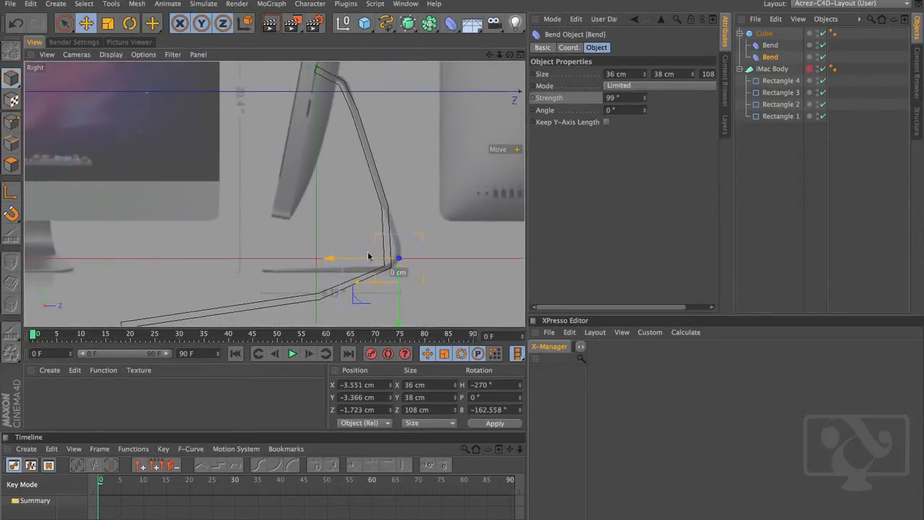
mouse_move(338, 241)
middle_mouse_down("alt")
mouse_move(334, 165)
mouse_move(329, 226)
middle_mouse_up("alt")
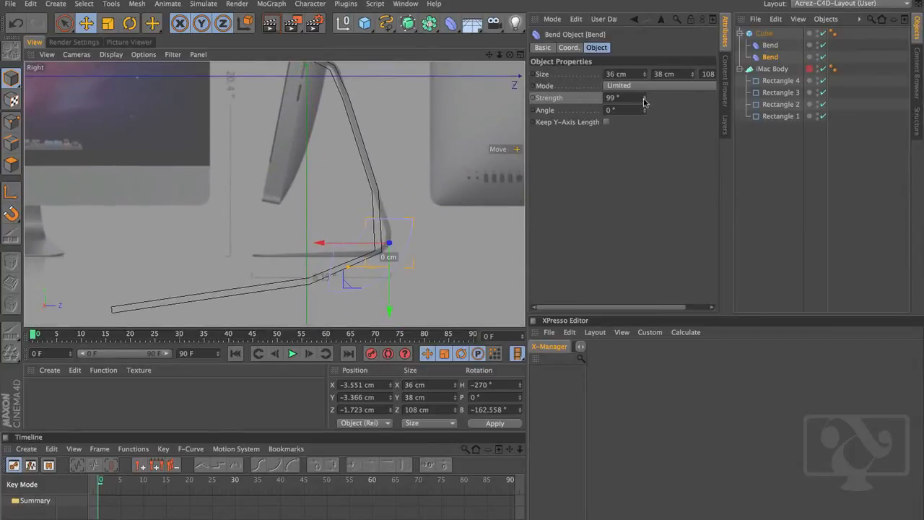
left_click_drag(644, 102, 645, 97)
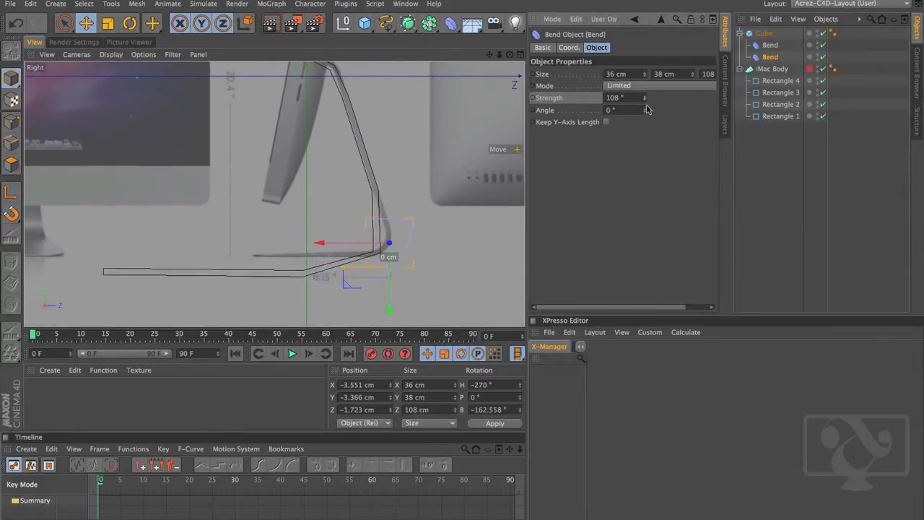
Add a HyperNURBS object, place the Cube inside it to smooth the stand, and select the lower Bend deformer.
left_click(408, 25)
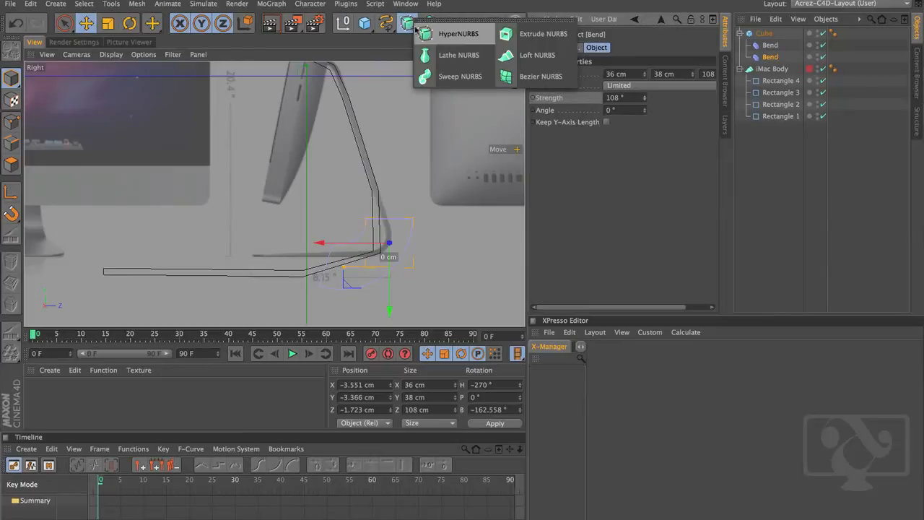
left_click(450, 36)
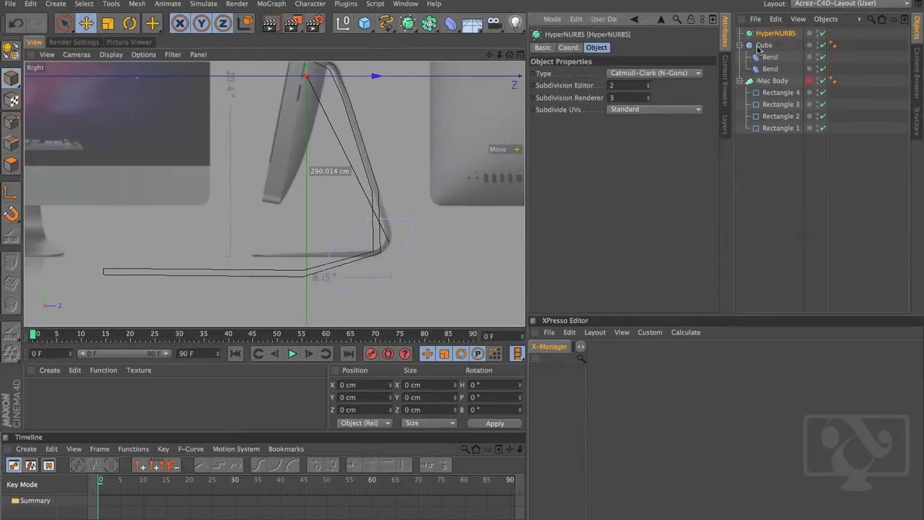
mouse_move(758, 48)
left_mouse_down()
mouse_move(767, 54)
mouse_move(769, 35)
left_mouse_up()
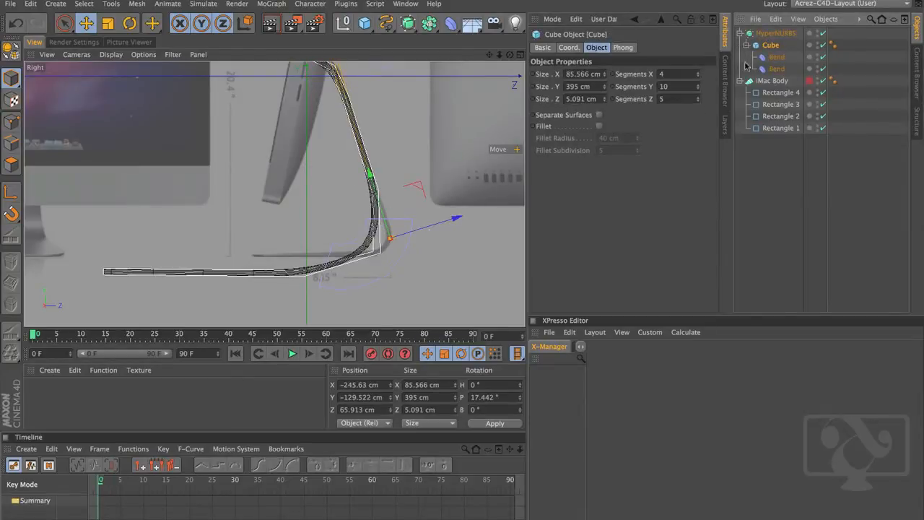
left_click(780, 69)
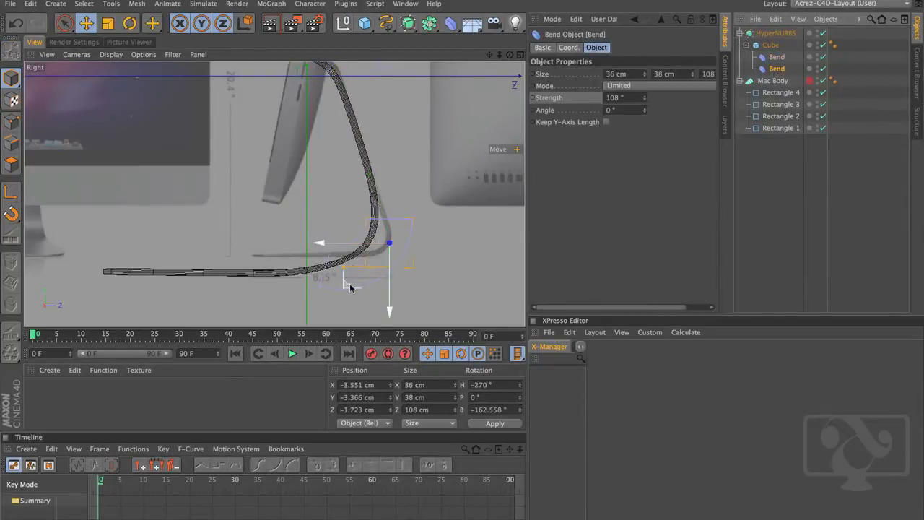
Reposition the lower Bend deformer around the stand's lower corner and set its strength to 107° to fit the side reference.
left_click_drag(350, 285, 393, 306)
scroll(473, 240, "up", 3)
scroll(473, 241, "up", 3)
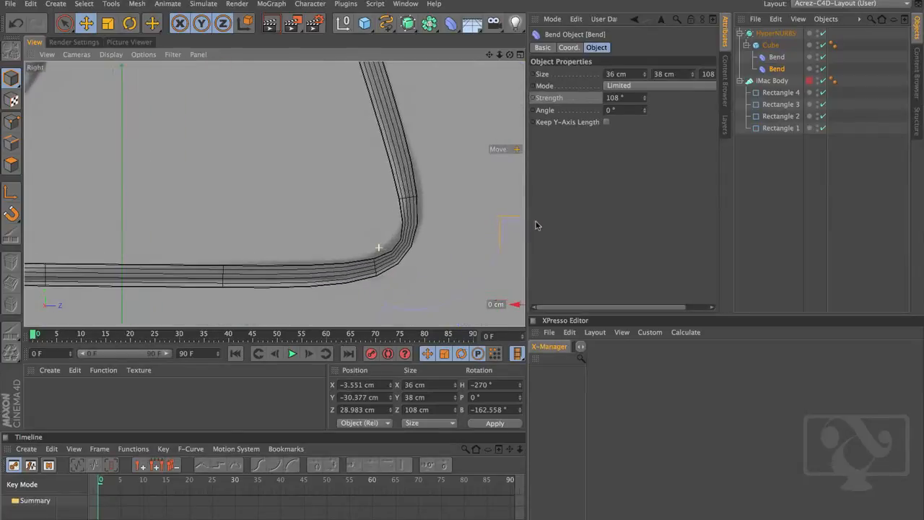
left_click_drag(646, 102, 640, 113)
scroll(275, 196, "down", 3)
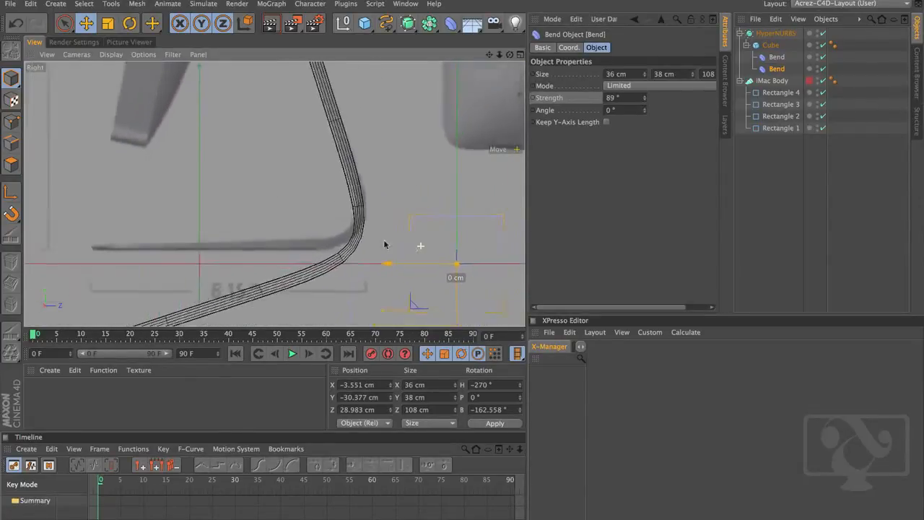
left_click_drag(402, 300, 417, 287)
left_click_drag(644, 103, 644, 90)
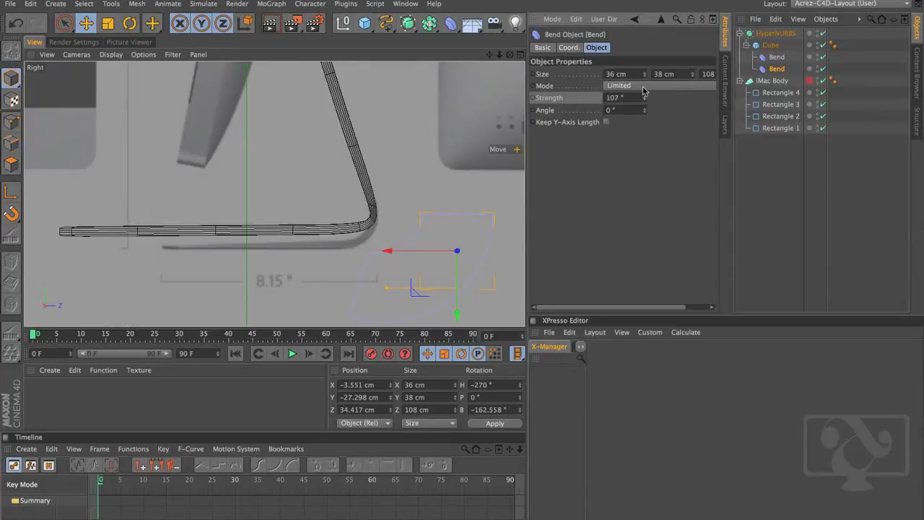
key("e")
left_click_drag(406, 283, 399, 296)
Examine the smoothed stand's foot and lower bend from several angles in the perspective view.
left_click(520, 54)
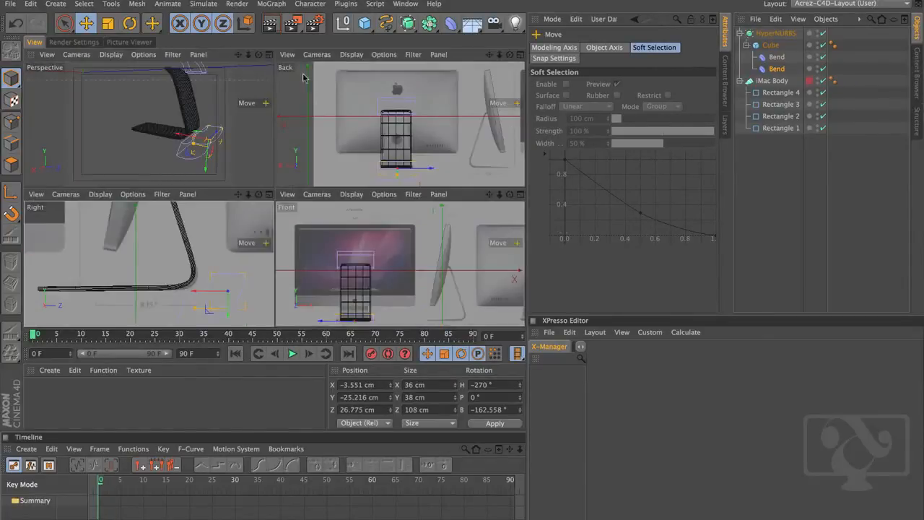
left_click(268, 55)
left_click(770, 219)
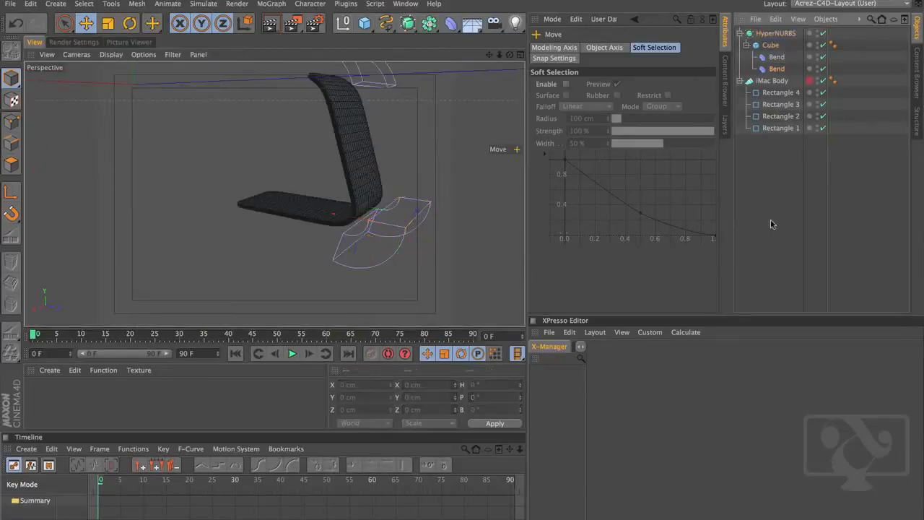
left_click_drag(248, 211, 447, 179, "alt")
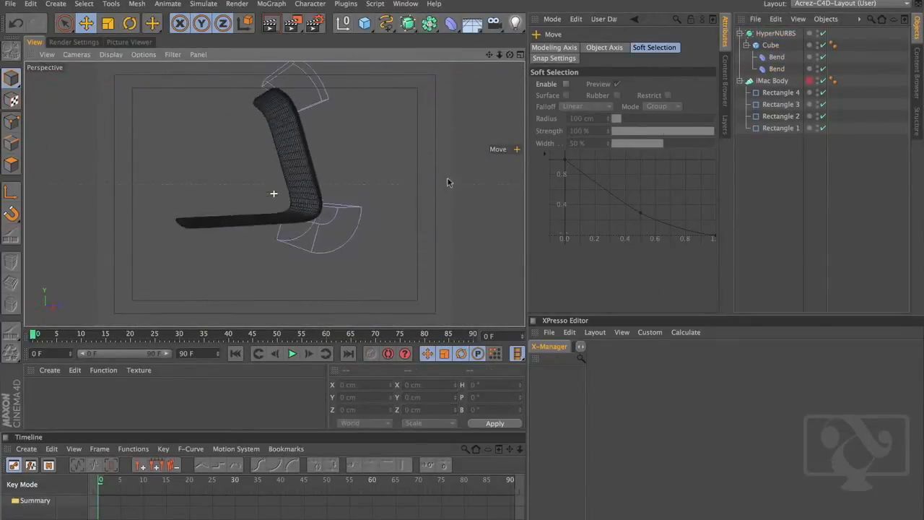
right_click_drag(299, 204, 410, 205, "alt")
left_click_drag(416, 224, 239, 191, "alt")
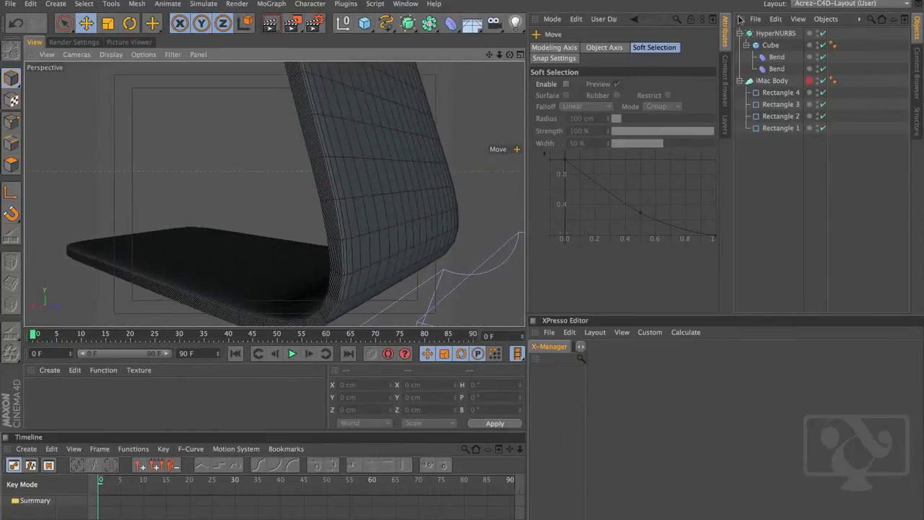
Try HyperNURBS editor subdivisions up to 5 on the stand, and restore 2 for the editor and 3 for the renderer.
left_click(775, 34)
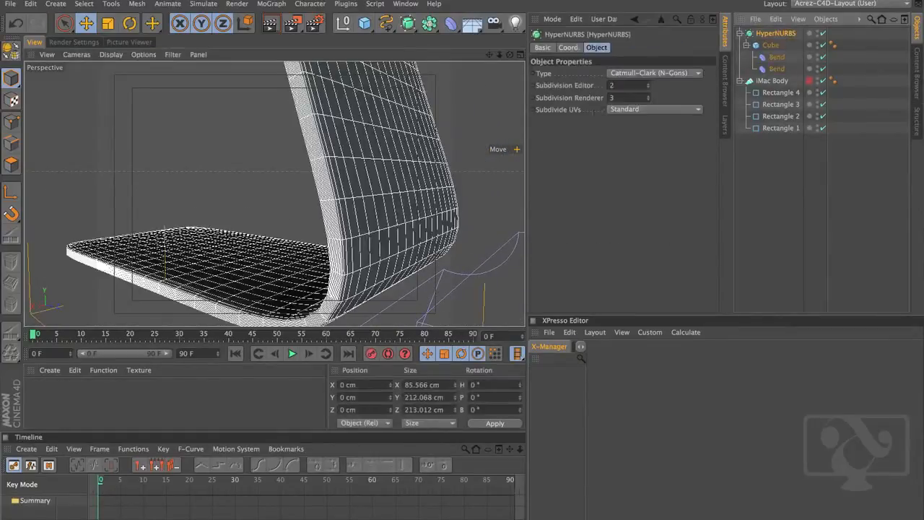
left_click_drag(390, 187, 383, 229, "alt")
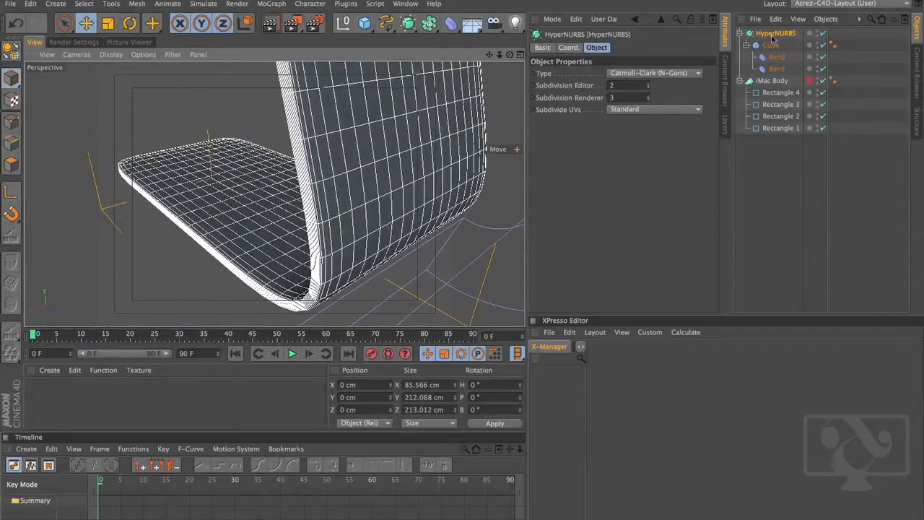
left_click(647, 84)
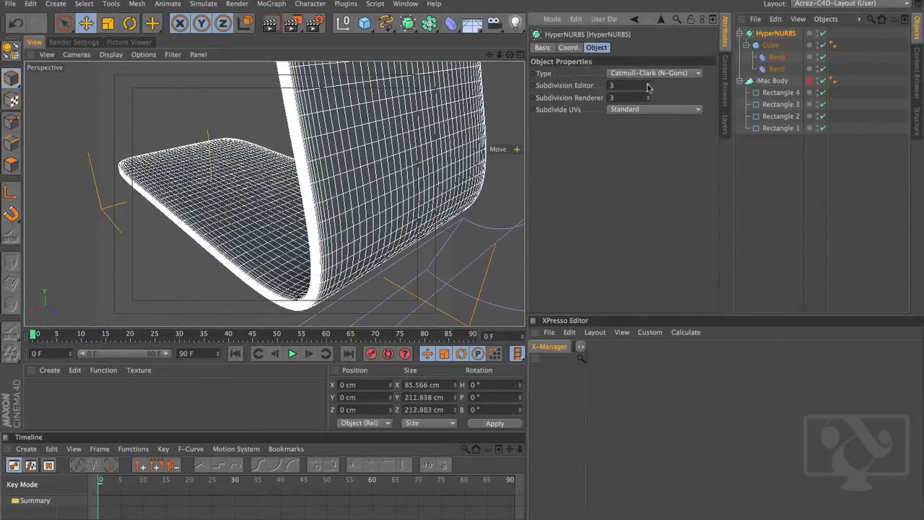
left_click(647, 85)
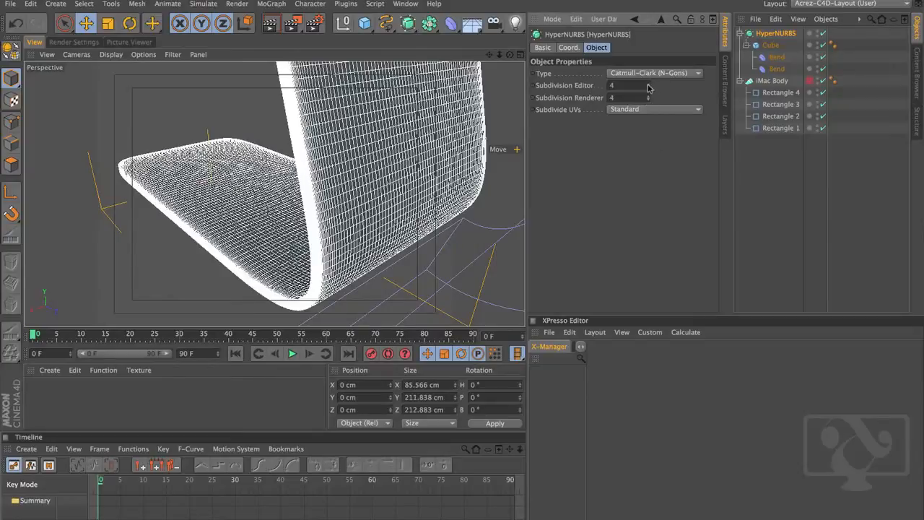
left_click_drag(505, 214, 491, 218, "alt")
left_click_drag(380, 210, 388, 262, "alt")
scroll(355, 285, "down", 5)
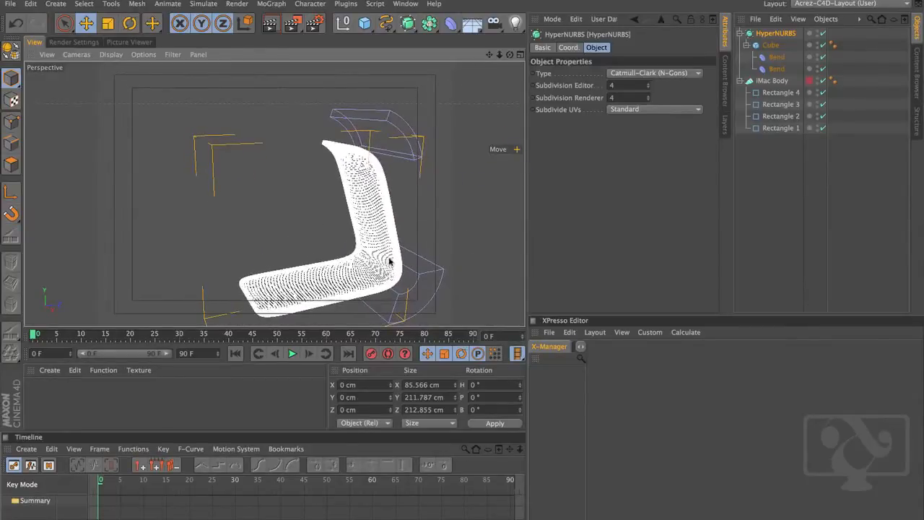
scroll(388, 262, "up", 5)
left_click(648, 88)
left_click(647, 83)
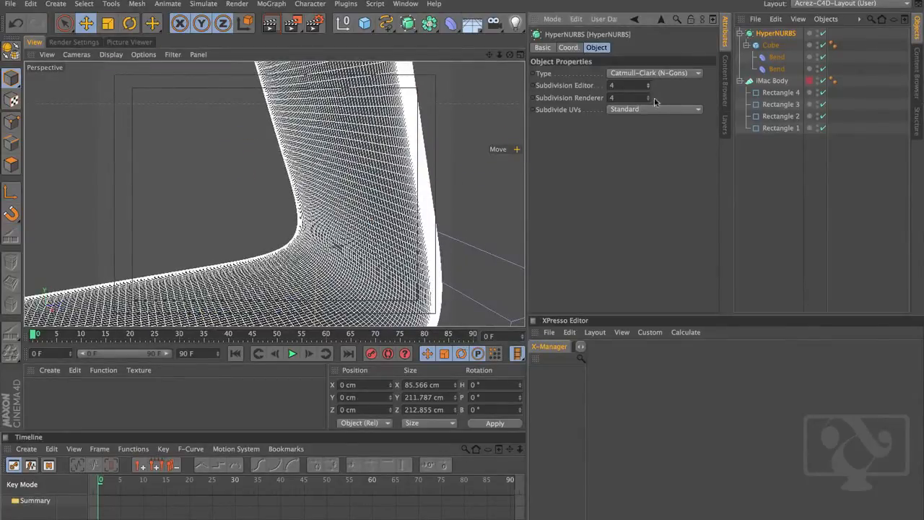
left_click(649, 84)
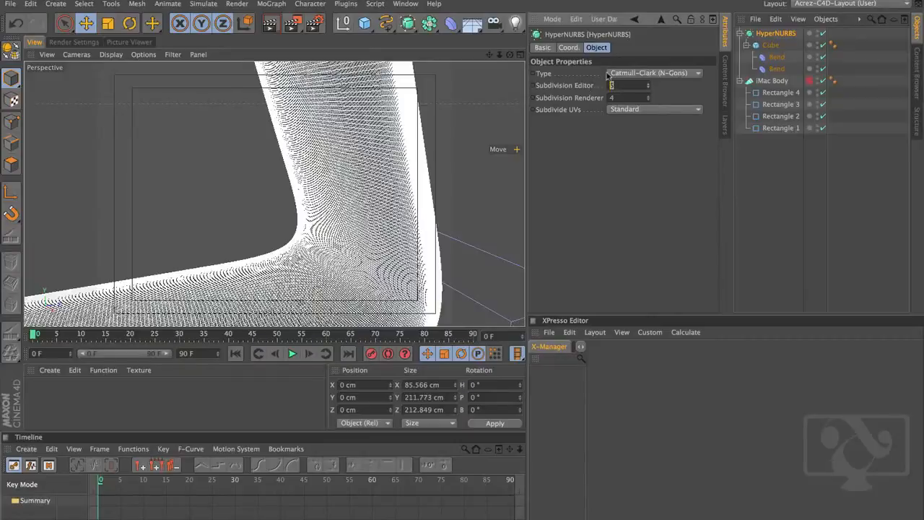
type("2")
key("Tab")
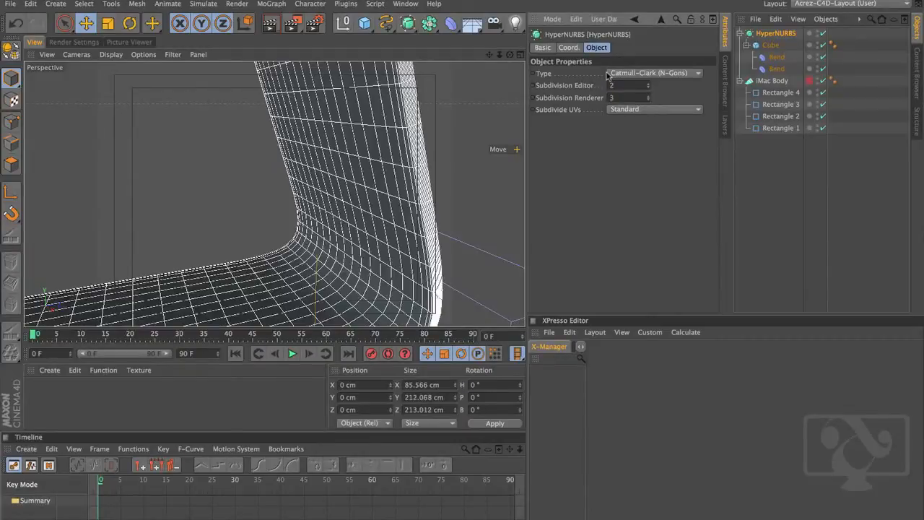
Check the whole stand in perspective and compare its side profile with the reference in the right view.
right_click_drag(327, 303, 252, 282, "alt")
middle_click_drag(306, 295, 278, 209, "alt")
left_click_drag(331, 261, 429, 225, "alt")
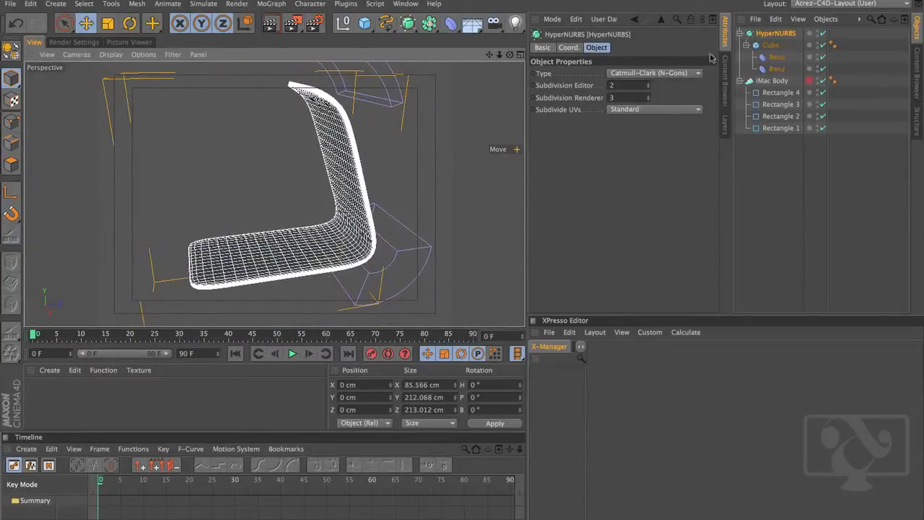
left_click(520, 56)
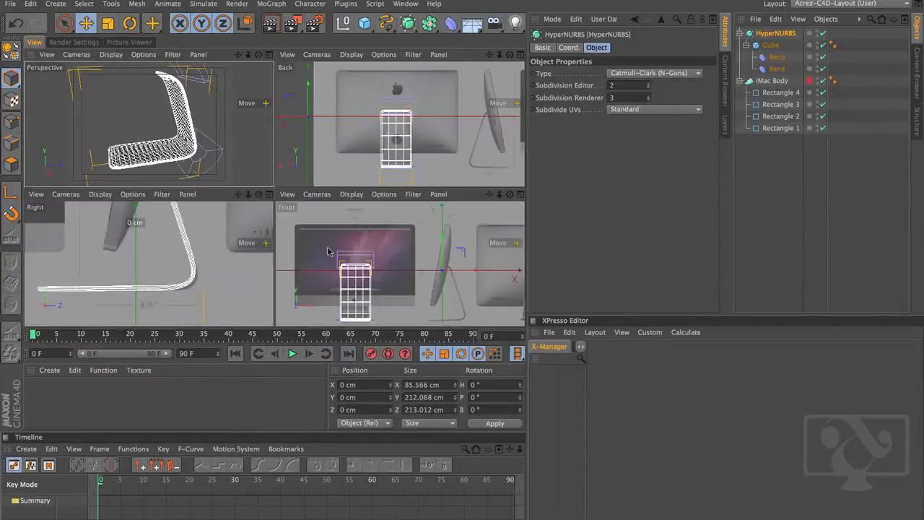
left_click(268, 194)
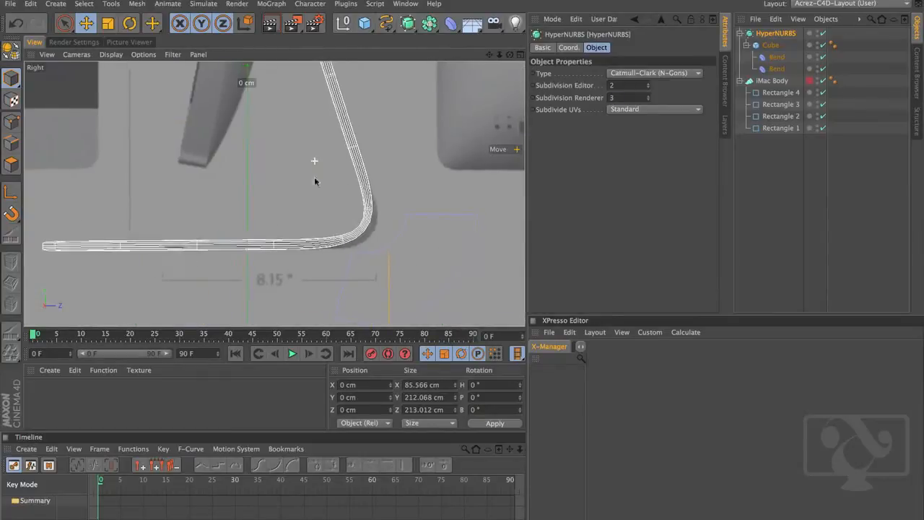
scroll(296, 192, "down", 3)
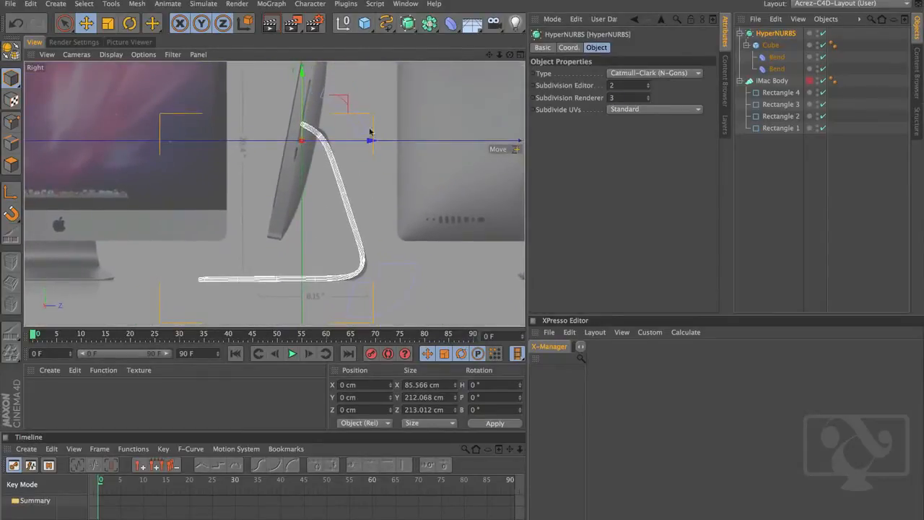
scroll(369, 131, "up", 5)
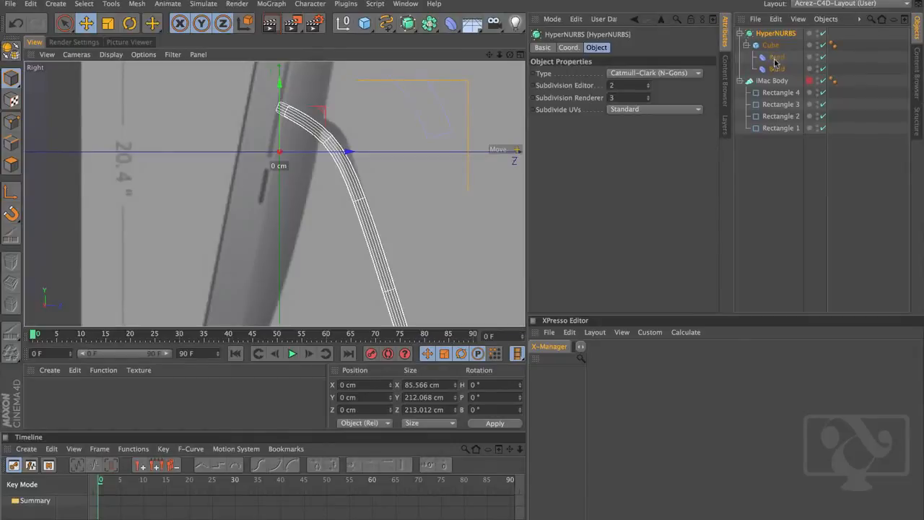
Reposition the upper Bend deformer above the stand's top curve and set its strength to 76°.
left_click(774, 59)
middle_click_drag(365, 89, 368, 190, "alt")
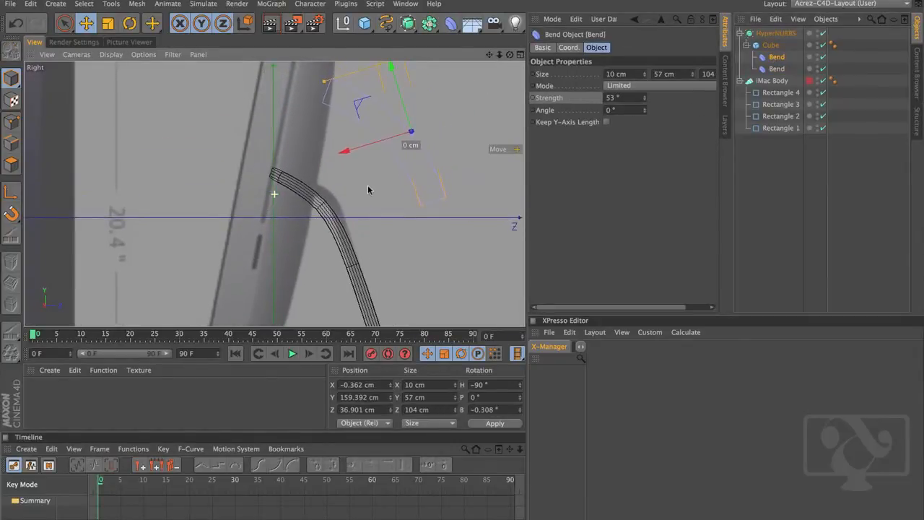
left_click_drag(361, 100, 388, 73)
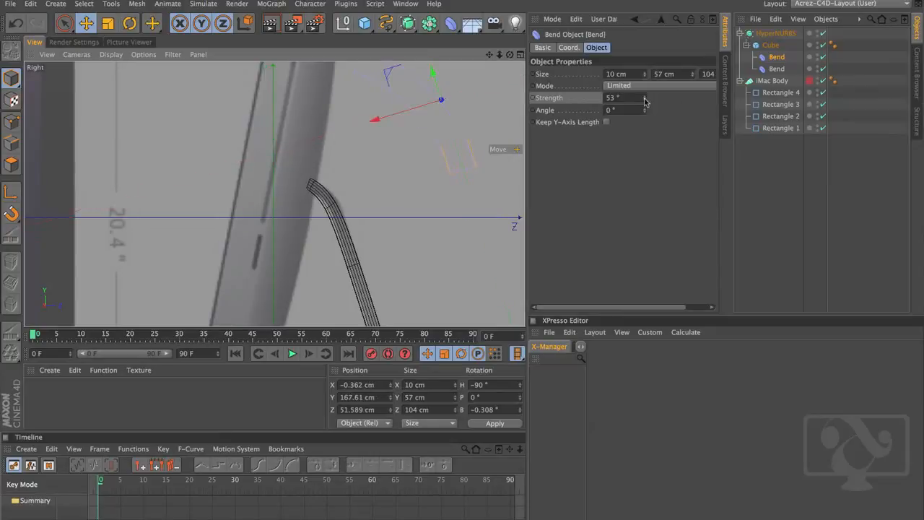
left_click_drag(644, 101, 645, 105)
left_click_drag(382, 75, 353, 127)
left_click_drag(648, 106, 650, 78)
left_click_drag(347, 124, 353, 78)
scroll(389, 123, "up", 3)
scroll(383, 118, "down", 3)
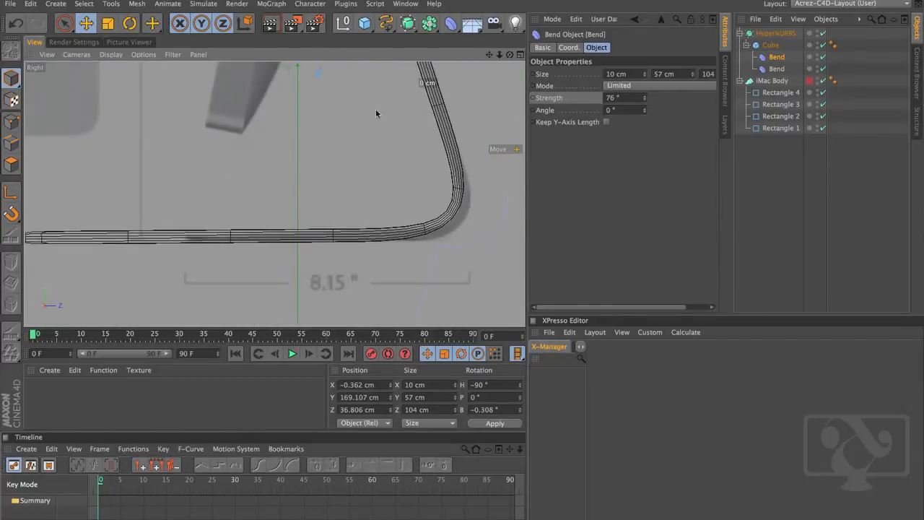
Try reducing the Cube's X size to 52.566 cm and undo the change.
middle_click_drag(351, 182, 373, 223, "alt")
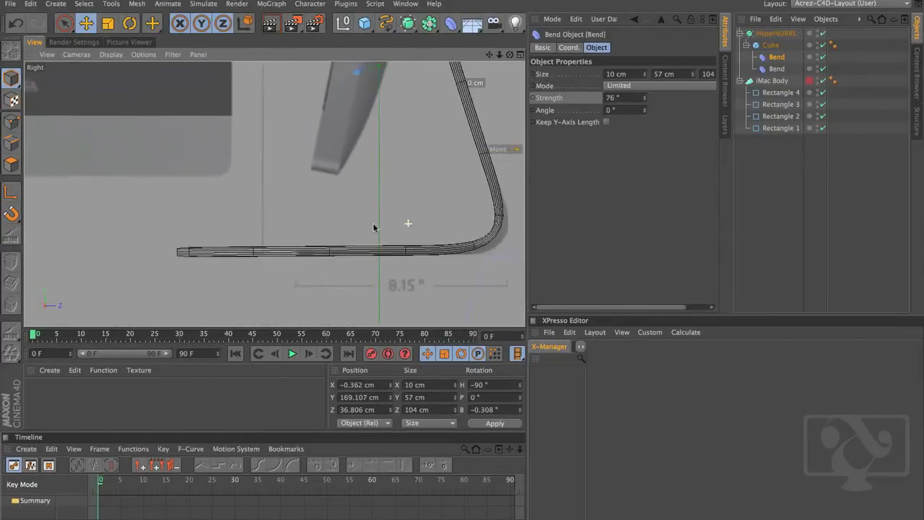
left_click(771, 45)
middle_click_drag(393, 177, 322, 206, "alt")
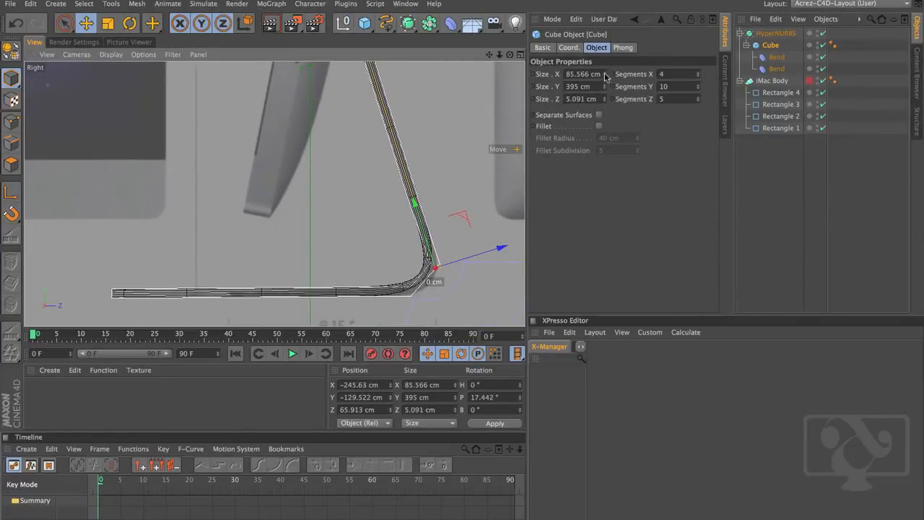
left_click_drag(605, 75, 604, 86)
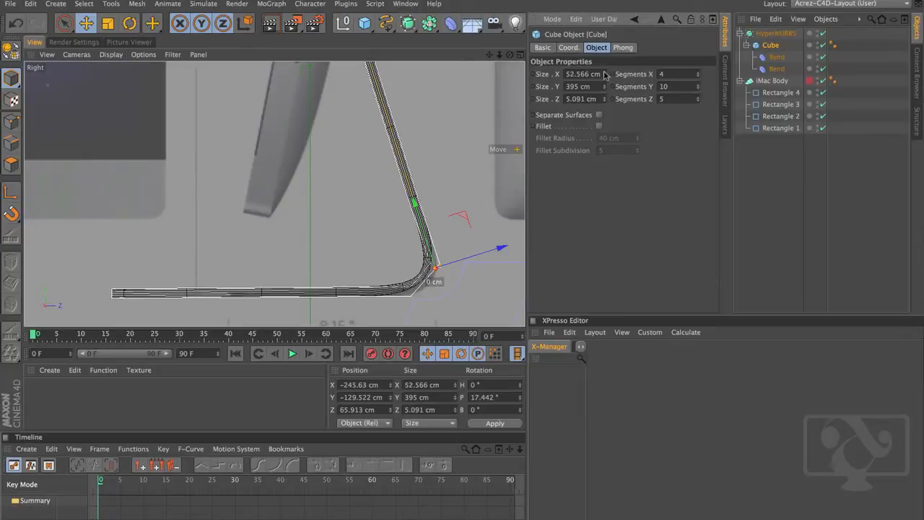
key("super+z")
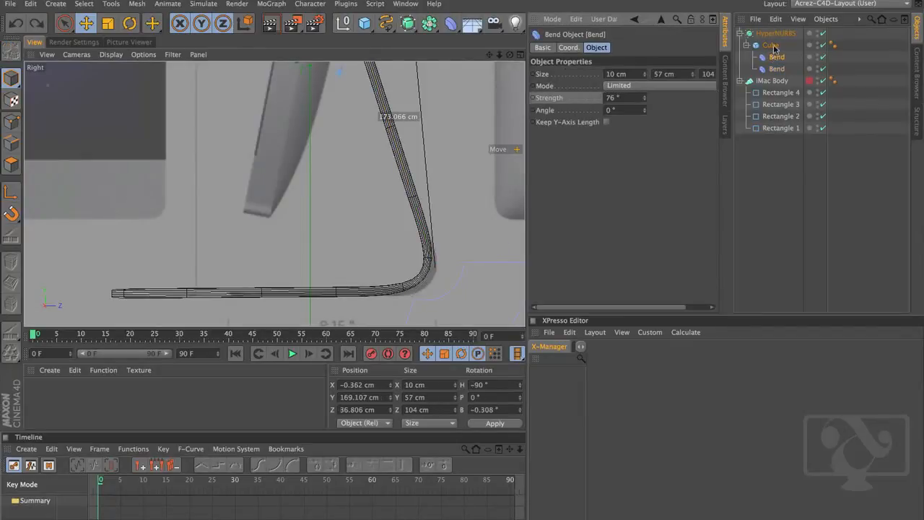
Shorten the Cube's Y size to 305 cm, then try shifting it up along its Y axis and undo that move.
left_click(771, 45)
left_click_drag(605, 89, 602, 139)
middle_click_drag(355, 159, 393, 227, "alt")
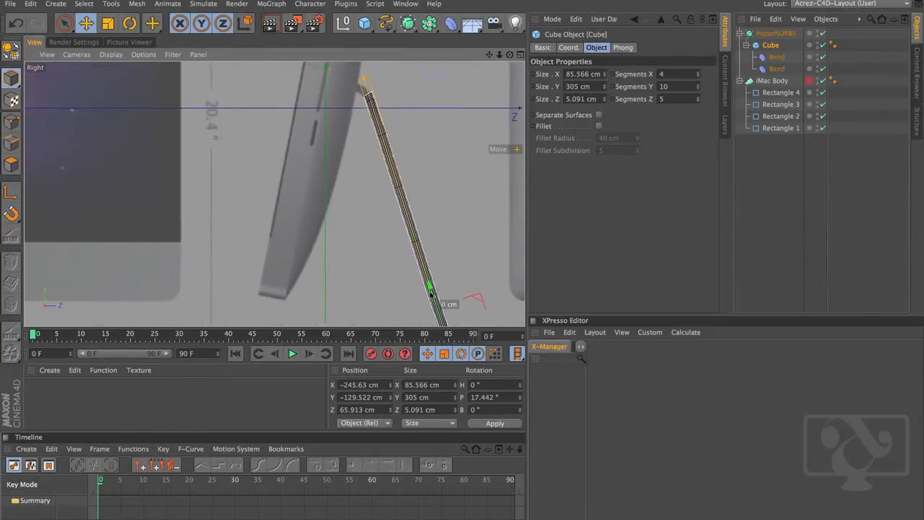
left_click_drag(430, 287, 418, 264)
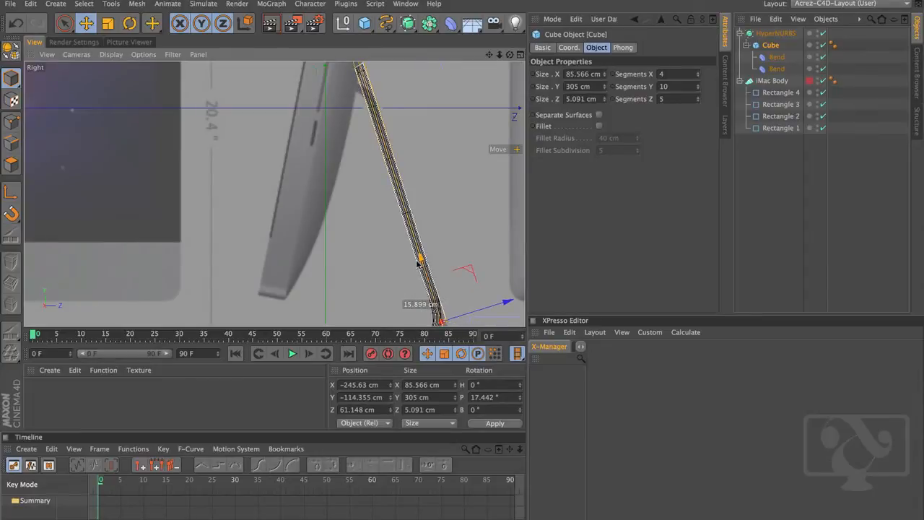
key("ctrl+z")
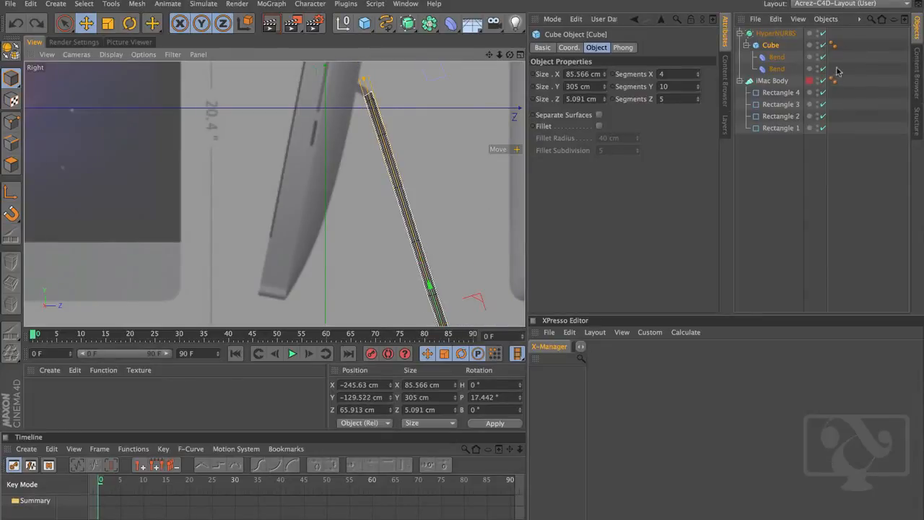
Take both Bend deformers out of the Cube and shift the Cube up along its Y axis toward the iMac's back.
left_click_drag(830, 55, 777, 70)
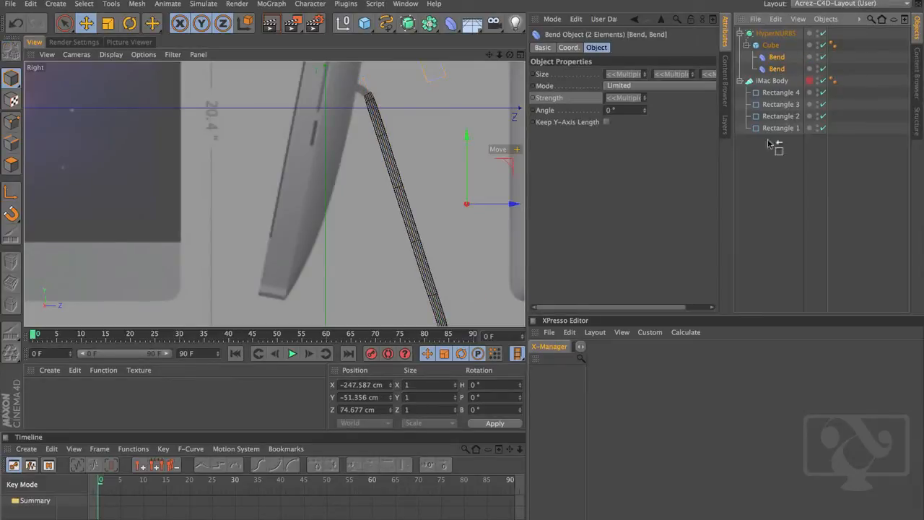
left_click_drag(768, 142, 757, 223)
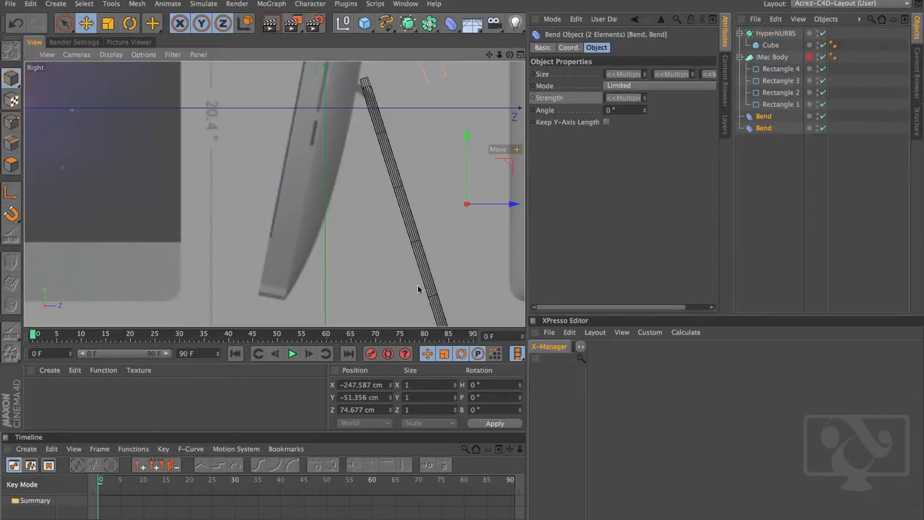
scroll(423, 270, "up", 3)
scroll(394, 132, "down", 3)
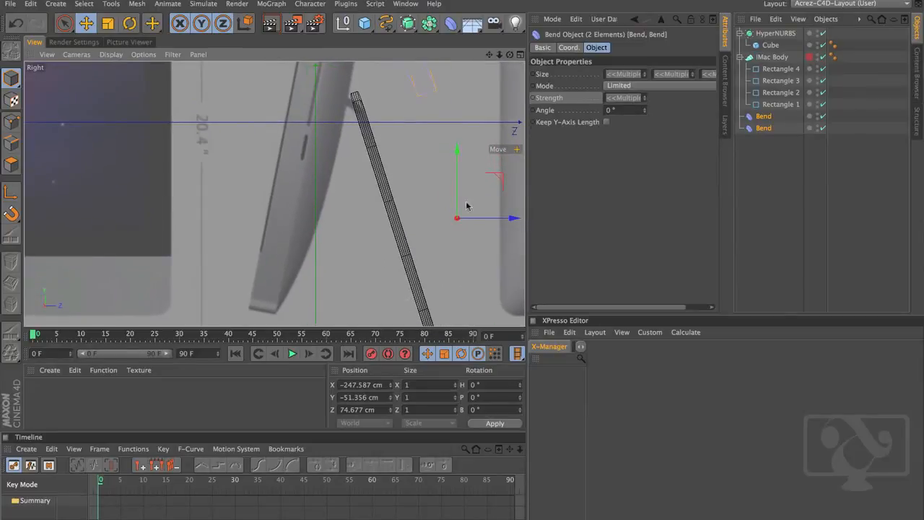
left_click(770, 45)
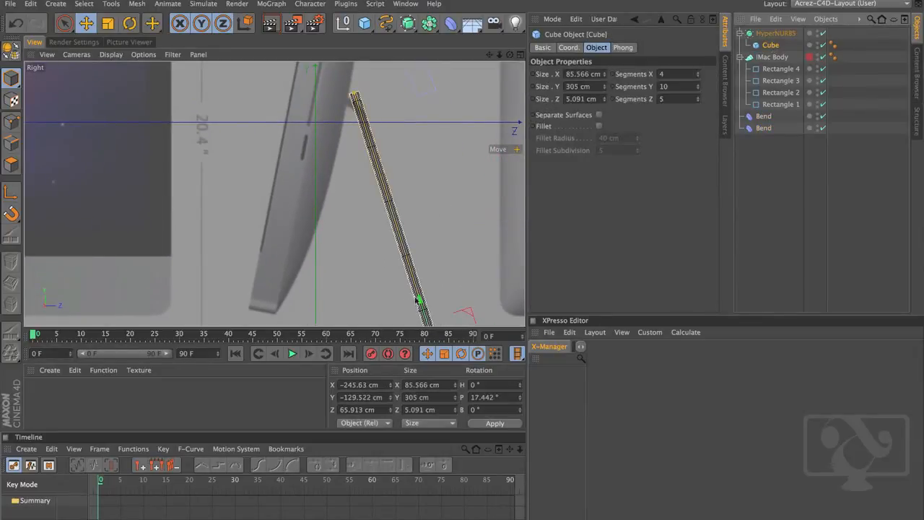
left_click_drag(419, 302, 414, 284)
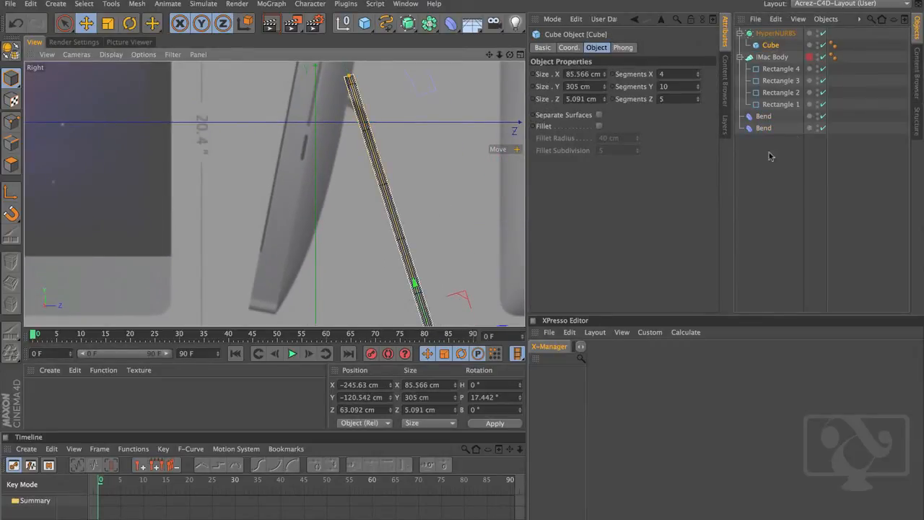
Nest both Bend deformers under the Cube again.
left_click_drag(763, 120, 767, 122)
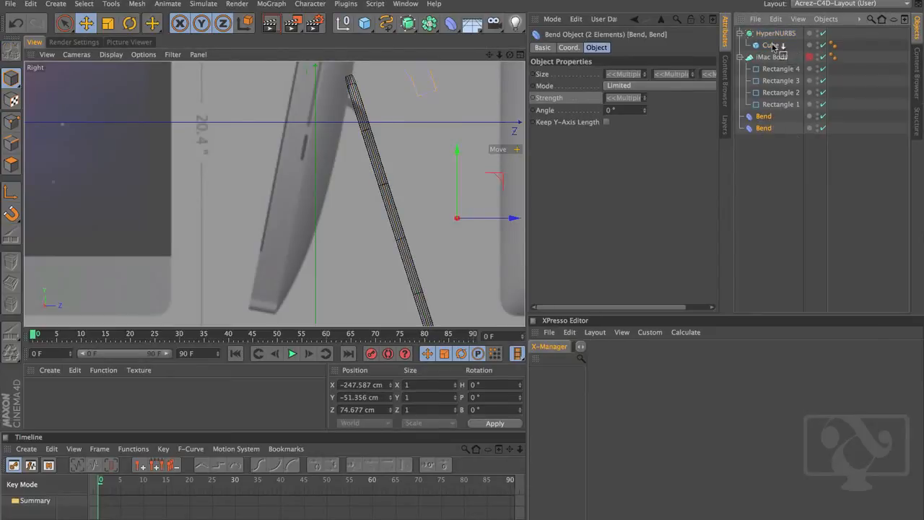
left_click_drag(777, 47, 773, 45)
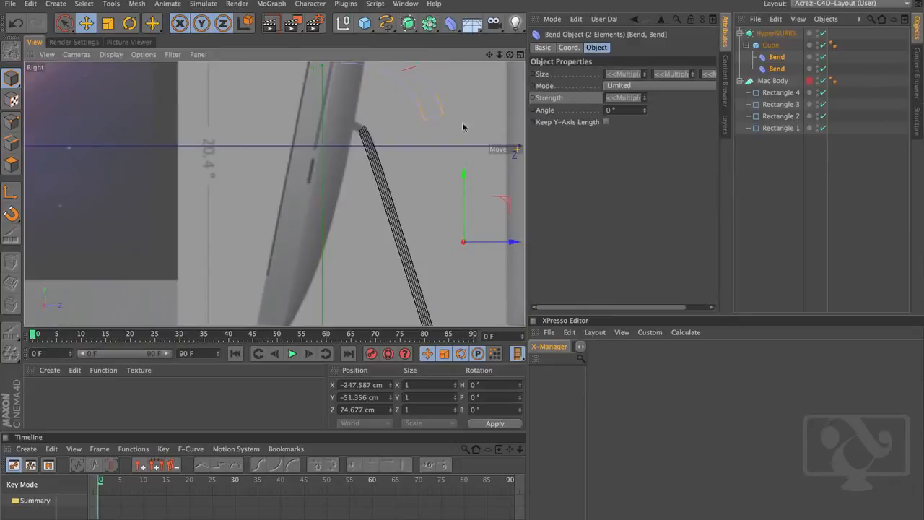
Try moving the upper Bend deformer with strength 76° and undo the move.
left_click(776, 58)
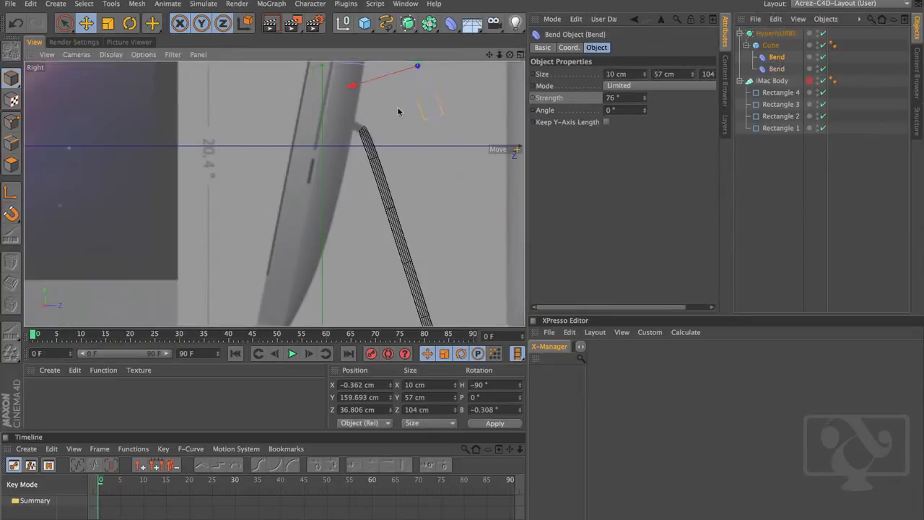
left_click_drag(432, 72, 371, 83)
key("ctrl+z")
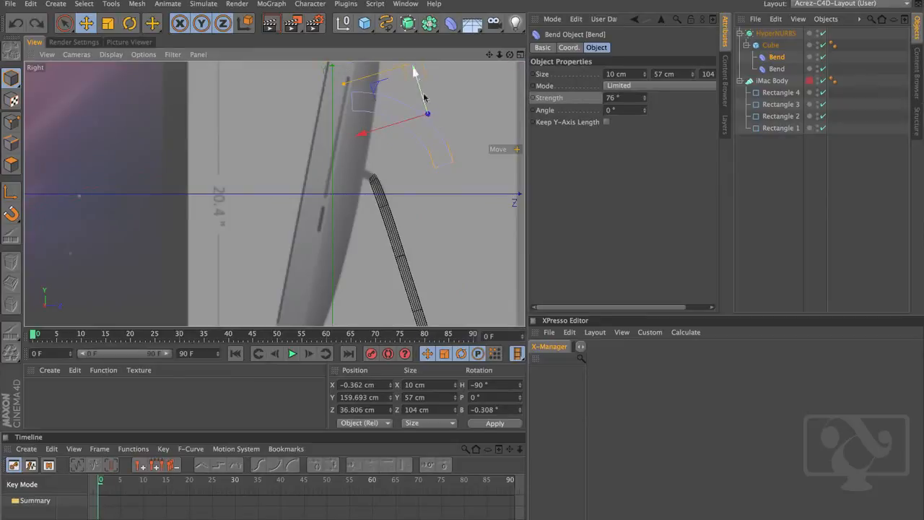
Try widening the Cube's X size to 115.566 cm and undo the change.
left_click(771, 45)
scroll(422, 114, "down", 5)
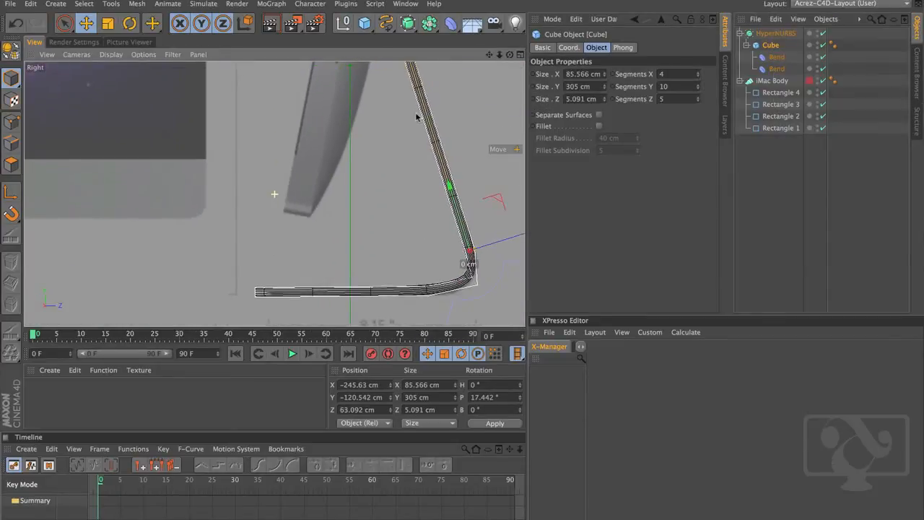
scroll(399, 170, "up", 5)
scroll(399, 195, "down", 2)
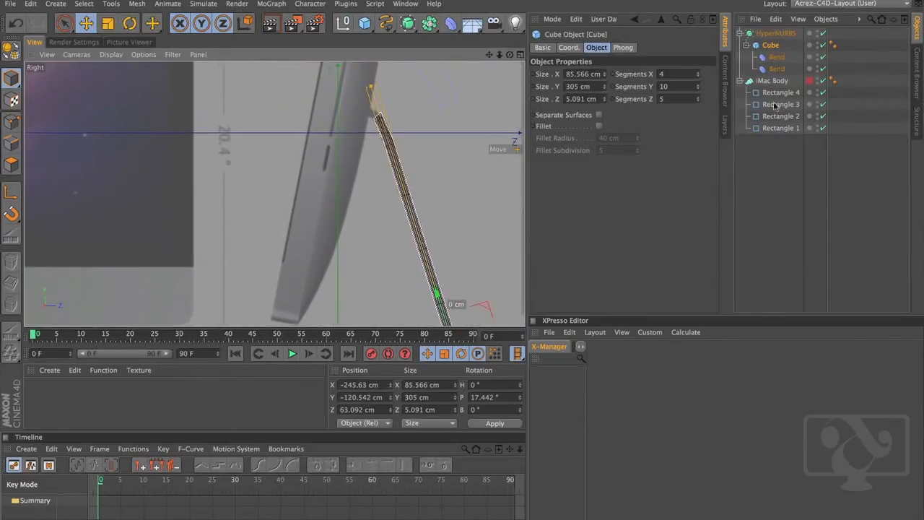
left_click(771, 47)
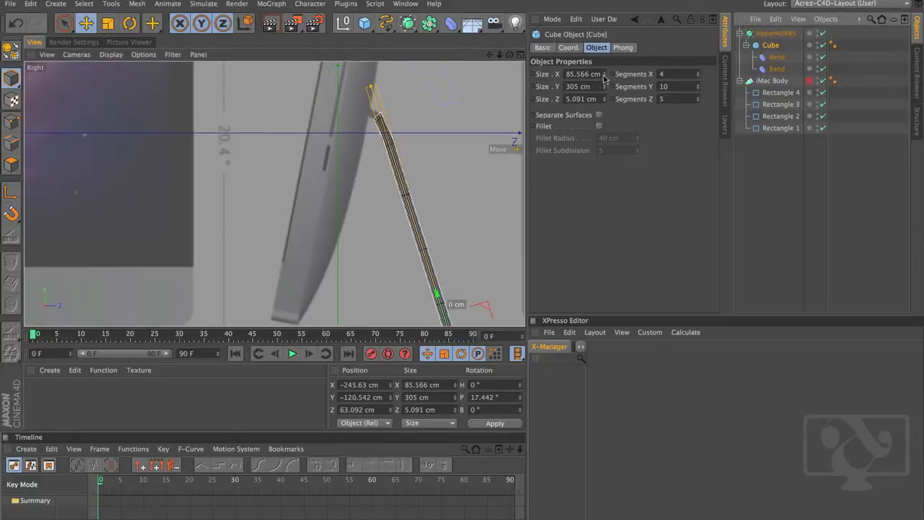
left_click_drag(604, 76, 602, 68)
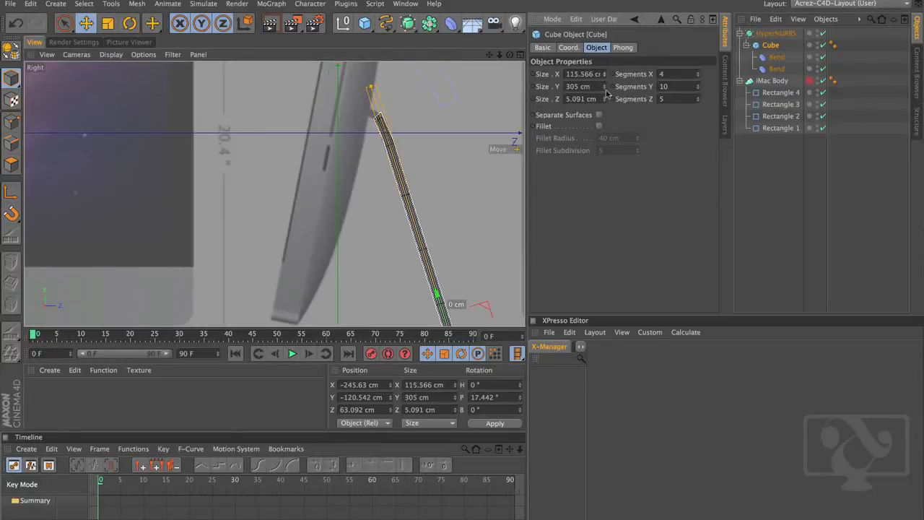
key("ctrl+z")
Lengthen the Cube's Y size to 341 cm.
left_click_drag(604, 87, 600, 48)
middle_click_drag(377, 225, 390, 126, "alt")
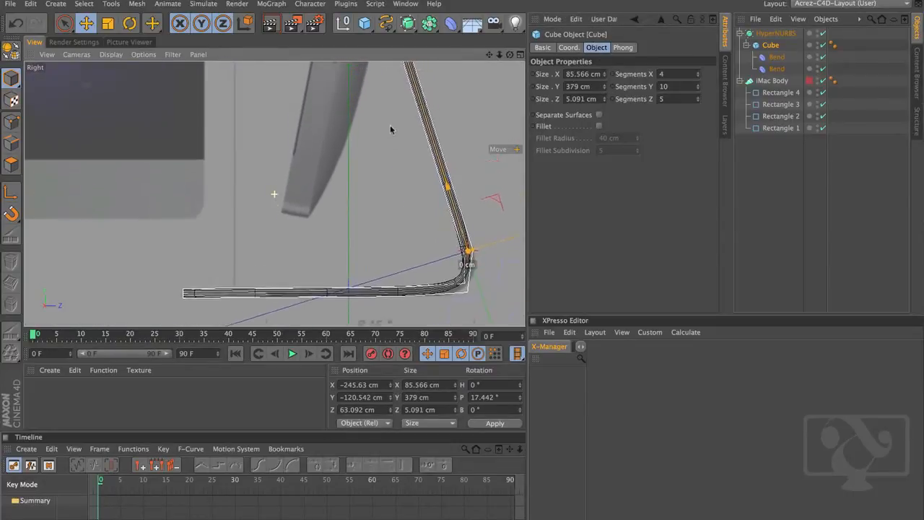
left_click_drag(389, 129, 604, 114, "alt")
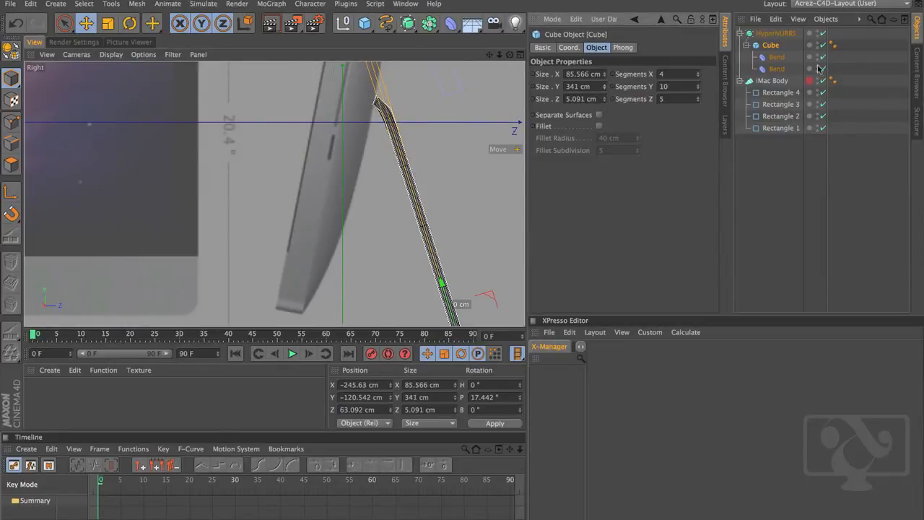
Take both Bend deformers out of the Cube and shift the Cube up along its Y axis to about Y -107.8 cm, Z 59.1 cm.
left_click(777, 68)
left_click(783, 60, "shift")
left_click_drag(782, 59, 762, 169)
left_click(775, 45)
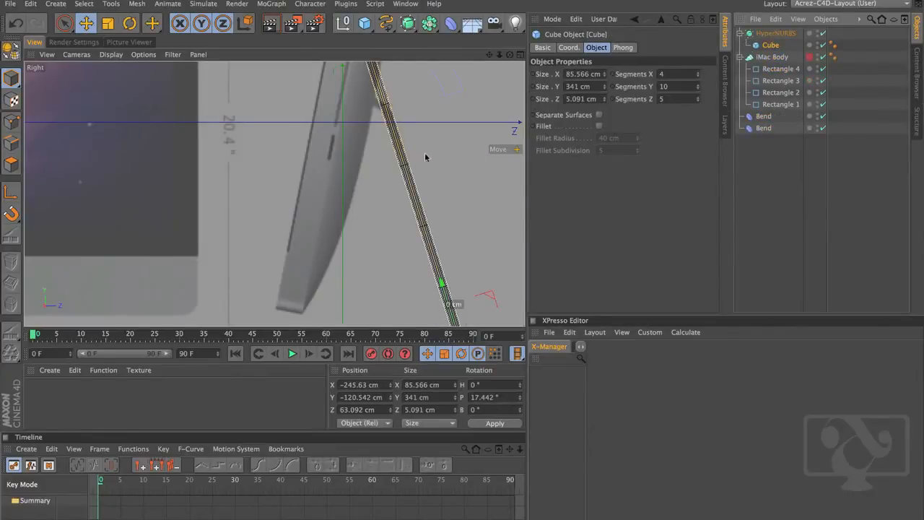
left_click_drag(424, 152, 432, 275, "alt")
Put both Bend deformers back inside the Cube so they bend the repositioned stand.
left_click(764, 128)
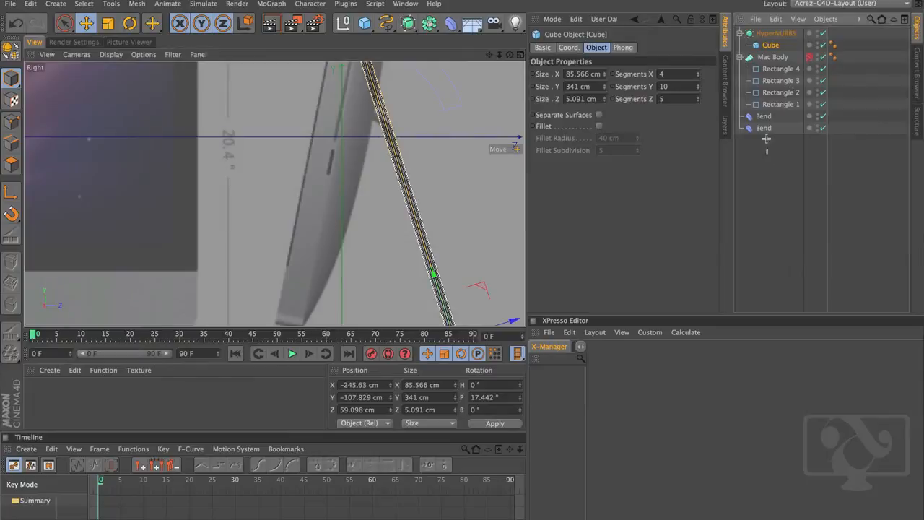
left_click(767, 117, "shift")
left_click_drag(774, 47, 770, 46)
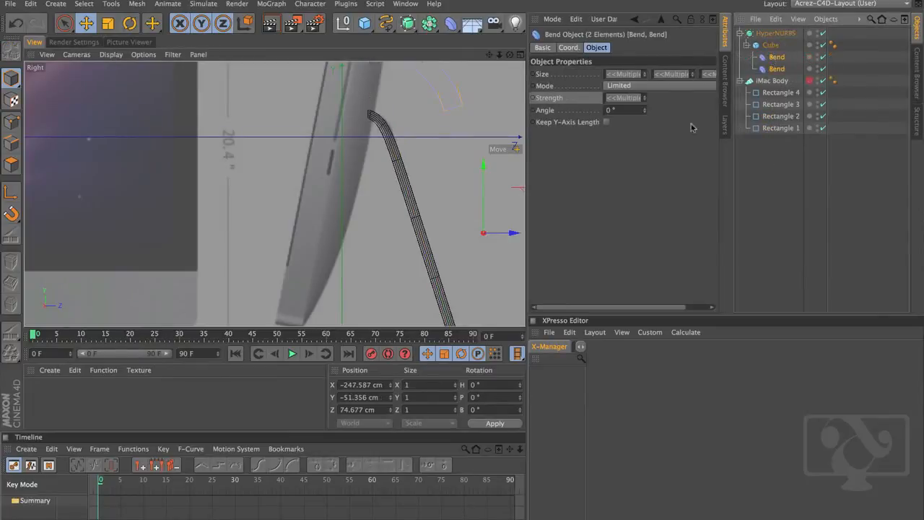
Check the whole bent stand against the side reference and save the project incrementally.
scroll(399, 281, "down", 5)
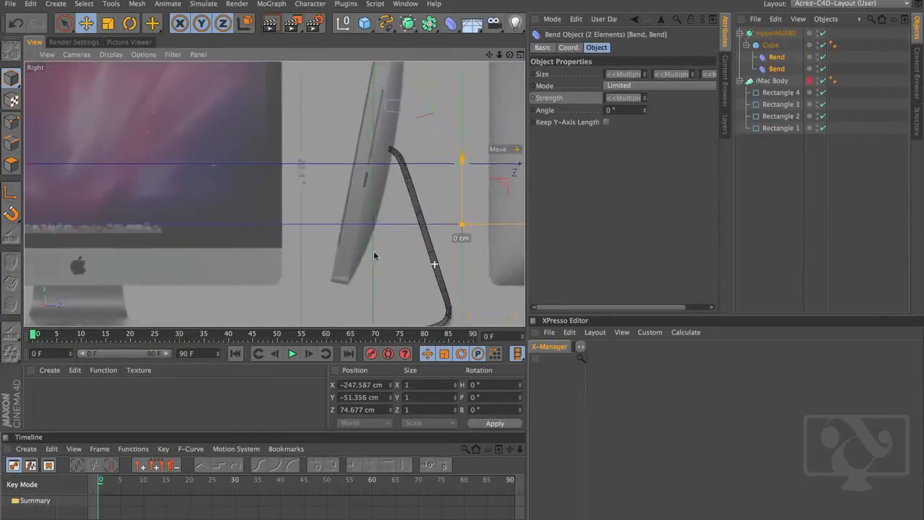
right_click_drag(394, 223, 400, 190, "alt")
middle_click_drag(399, 186, 388, 227, "alt")
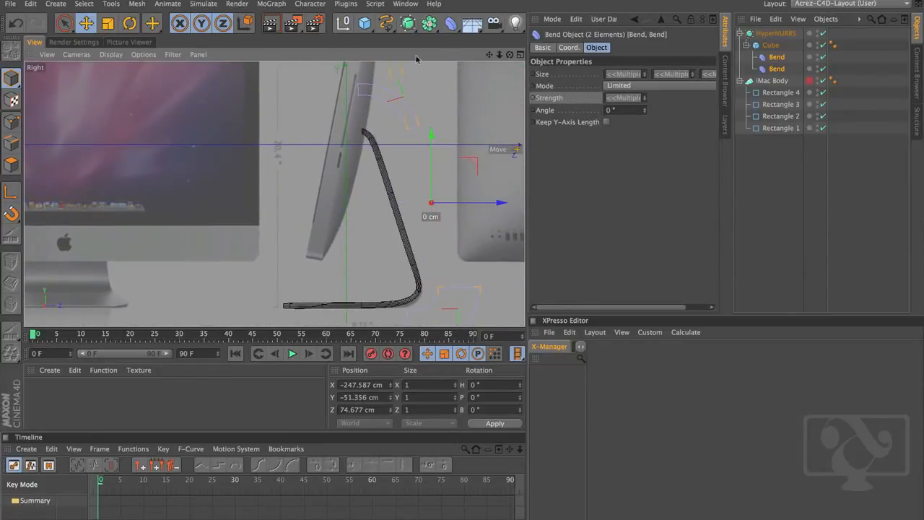
left_click(11, 4)
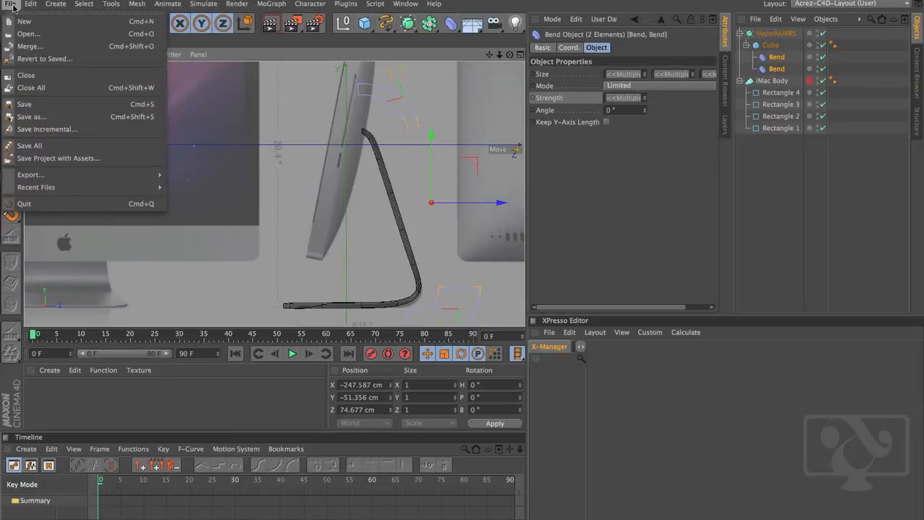
left_click(54, 129)
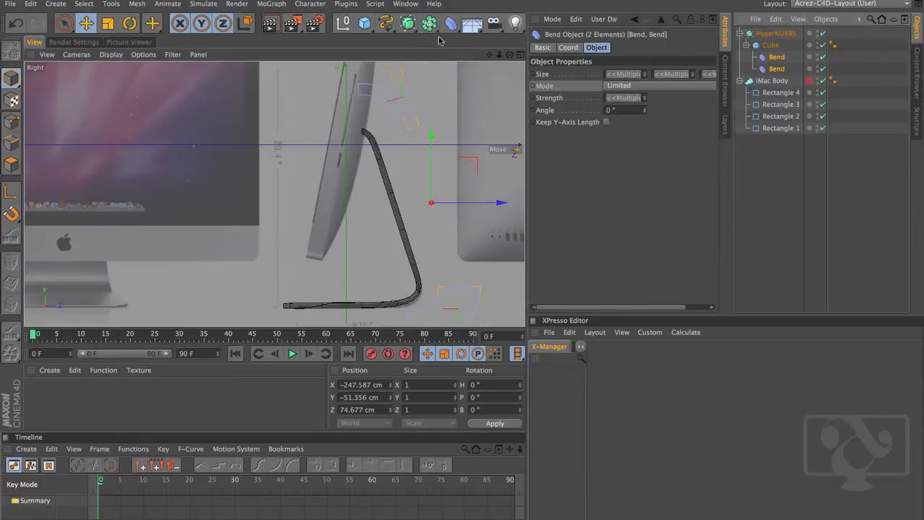
Add a Taper deformer to the scene and set its strength to 23%.
left_click(452, 25)
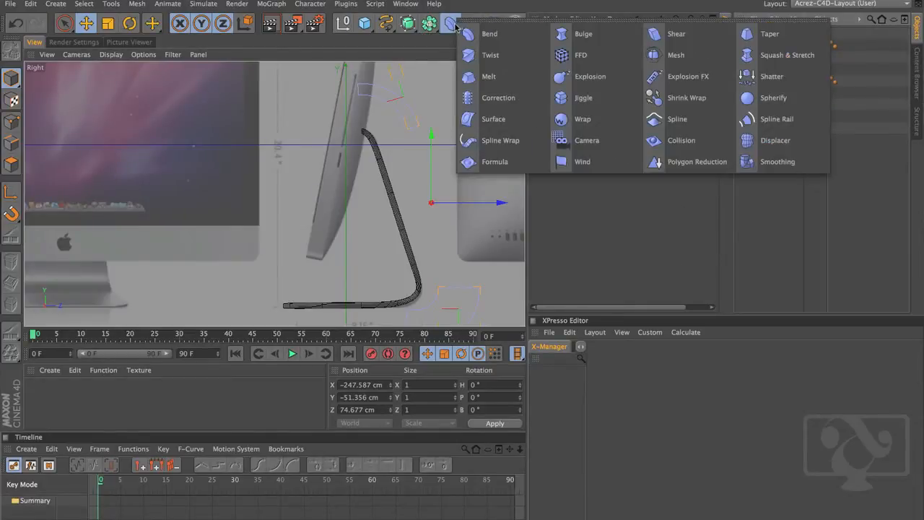
left_click(768, 35)
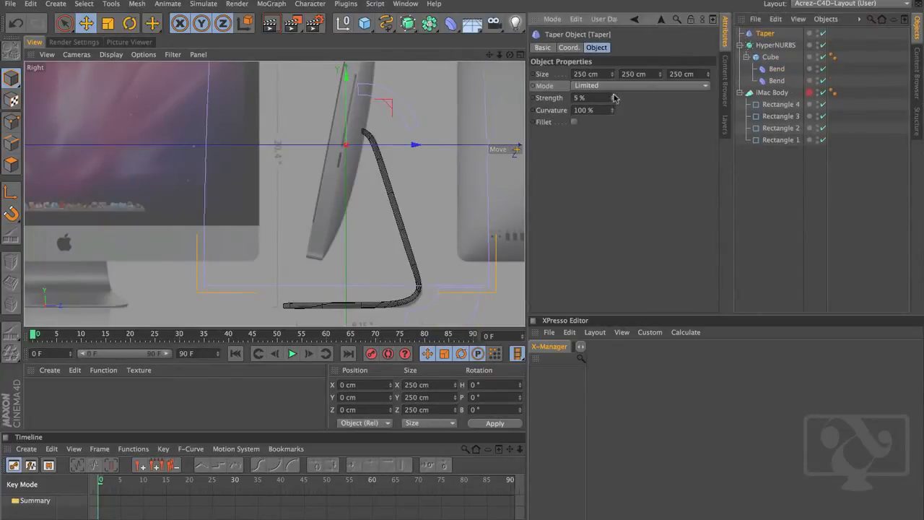
left_click_drag(614, 99, 615, 86)
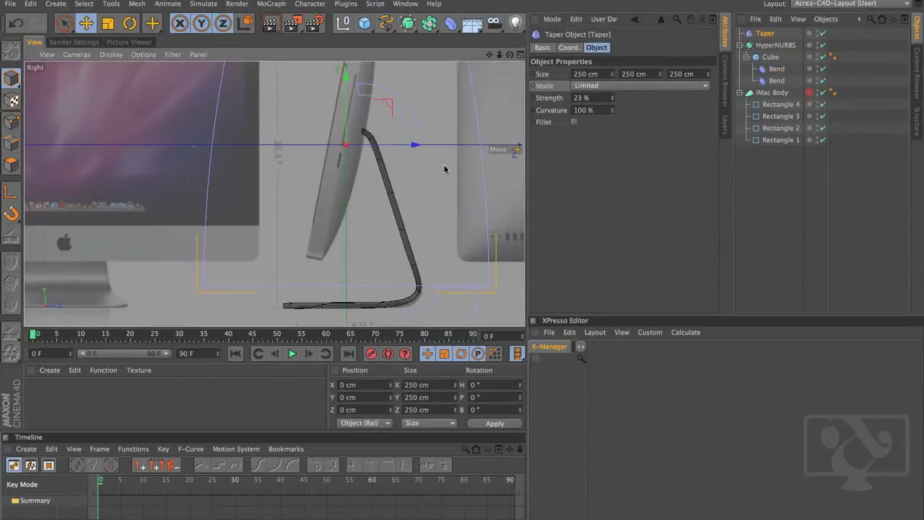
Set the Taper deformer's mode to Within Box and its size to 86 × 188 × 54 cm.
scroll(440, 167, "down", 5)
middle_click_drag(388, 179, 386, 167, "alt")
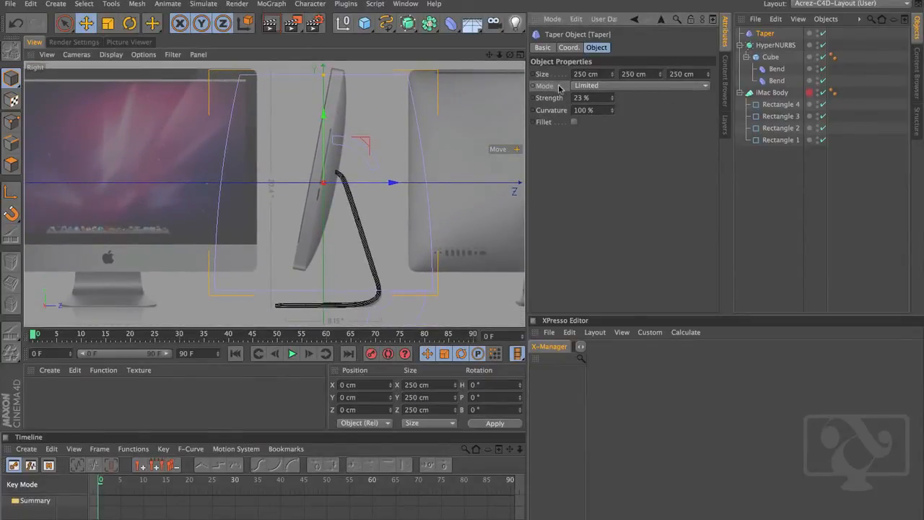
left_click(604, 85)
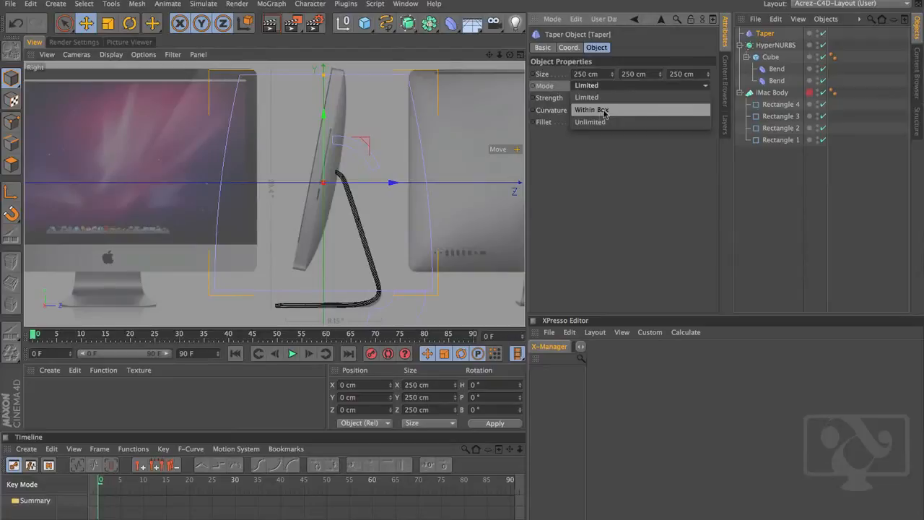
left_click(603, 110)
left_click_drag(613, 73, 590, 164)
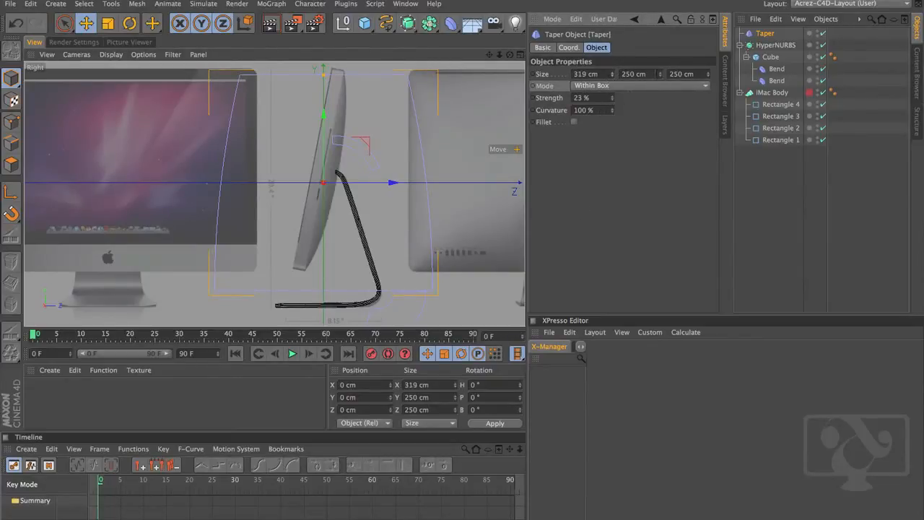
left_click_drag(612, 75, 576, 213)
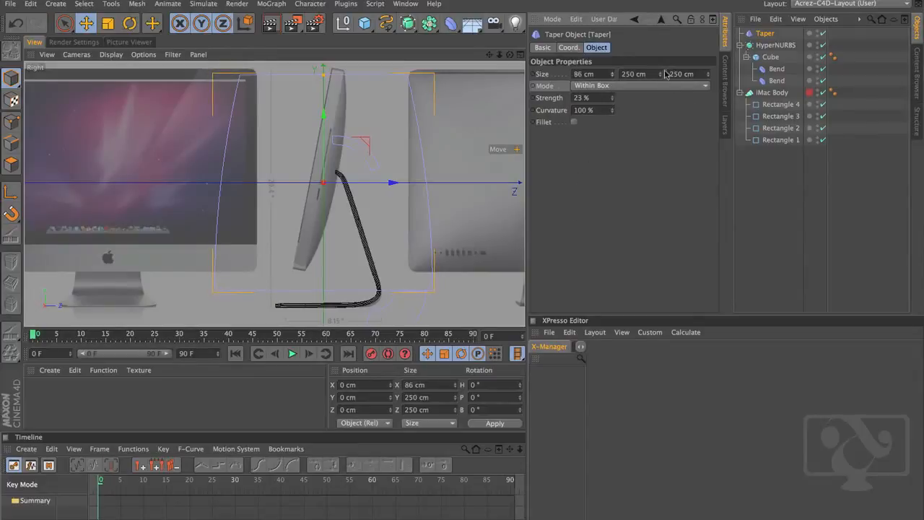
left_click_drag(660, 75, 646, 108)
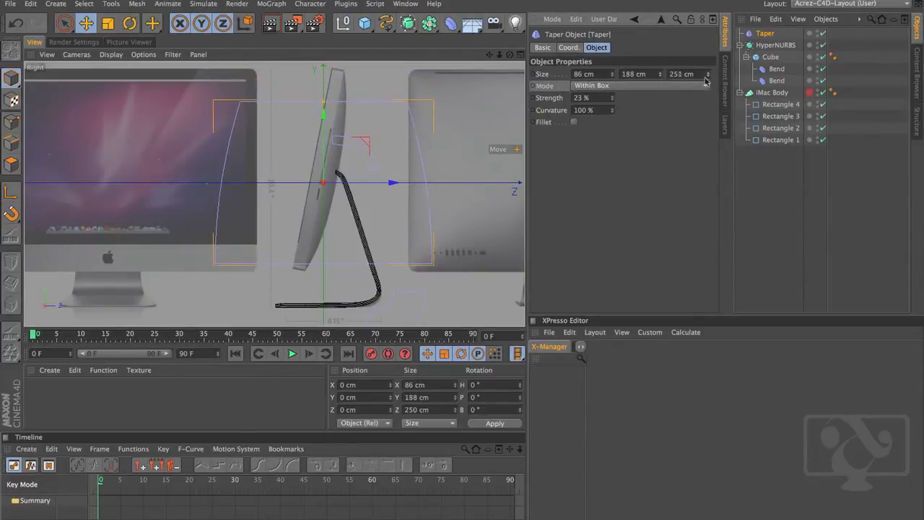
left_click_drag(706, 81, 665, 190)
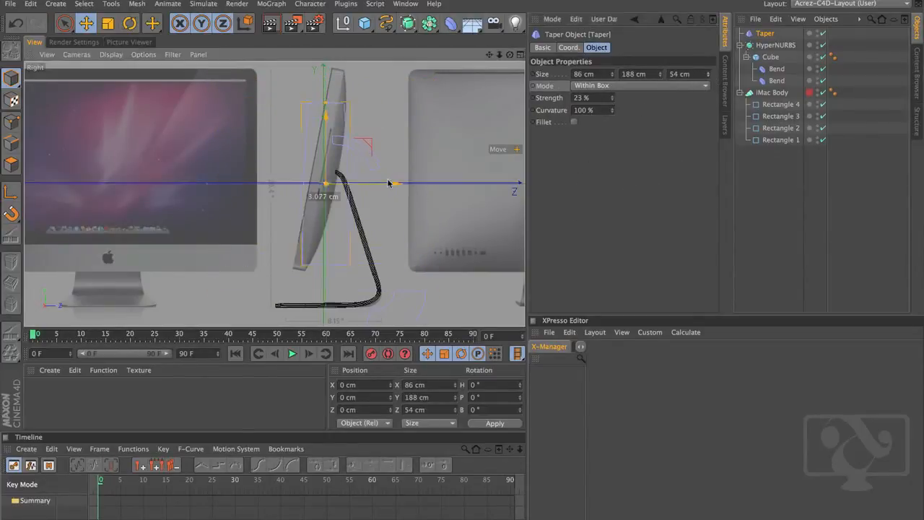
Move the Taper deformer onto the stand's upright, centred on its width, at about X -247.5, Y -26.8, Z 59.9 cm.
mouse_move(389, 183)
left_mouse_down()
mouse_move(436, 191)
mouse_move(440, 208)
mouse_move(426, 215)
mouse_move(398, 169)
left_mouse_up()
key("r")
key("ctrl+z")
key("e")
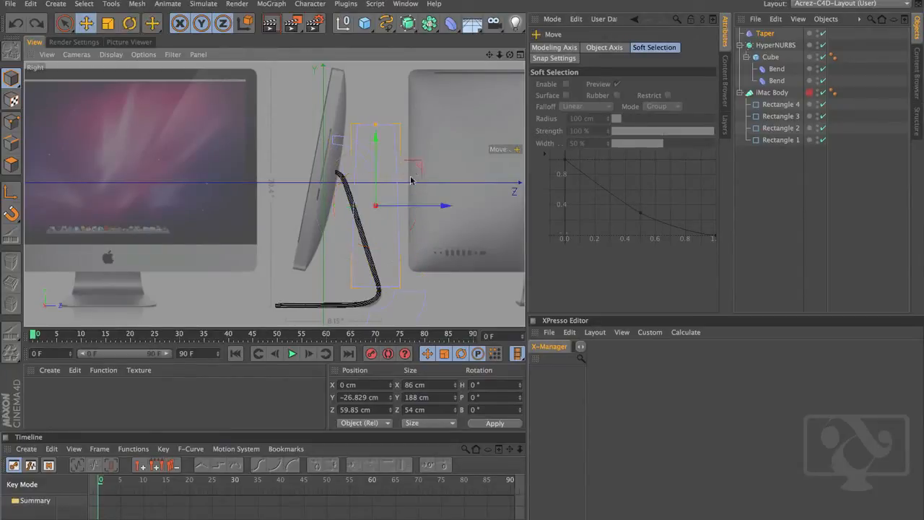
left_click(520, 55)
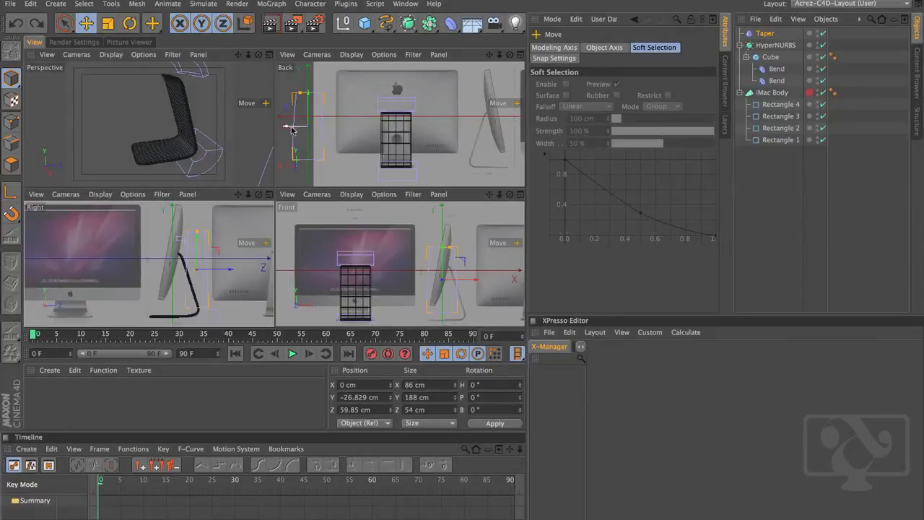
left_click_drag(292, 130, 380, 139)
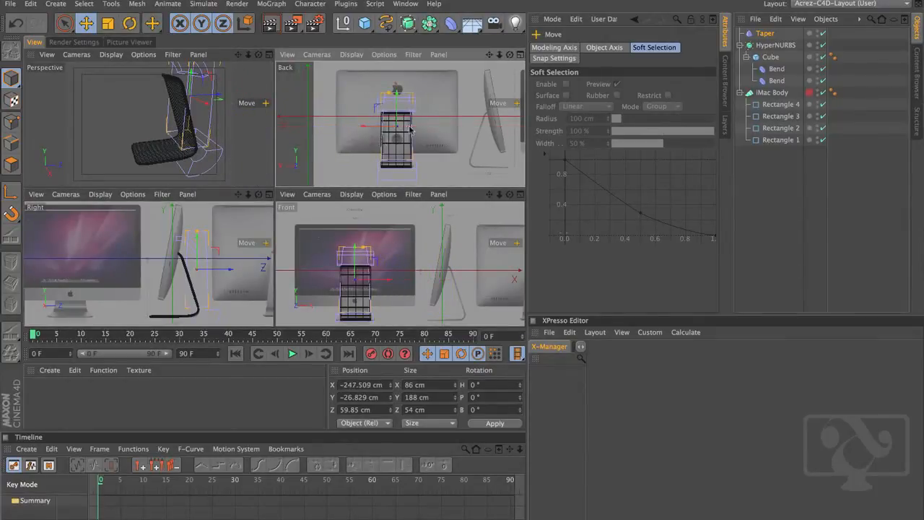
Enlarge the Taper deformer's size to 123 × 215 × 68 cm so its box encloses the stand's upright.
right_click_drag(408, 125, 487, 121, "alt")
left_click(766, 34)
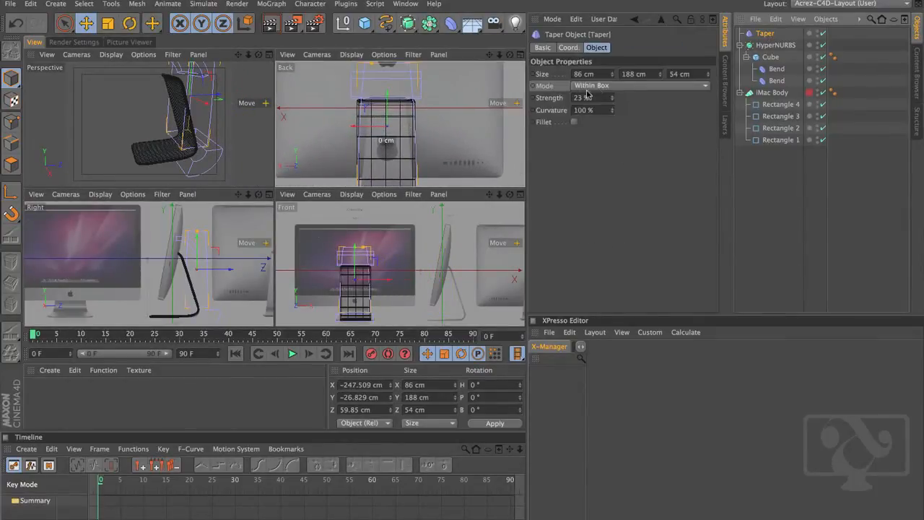
left_click_drag(612, 75, 615, 55)
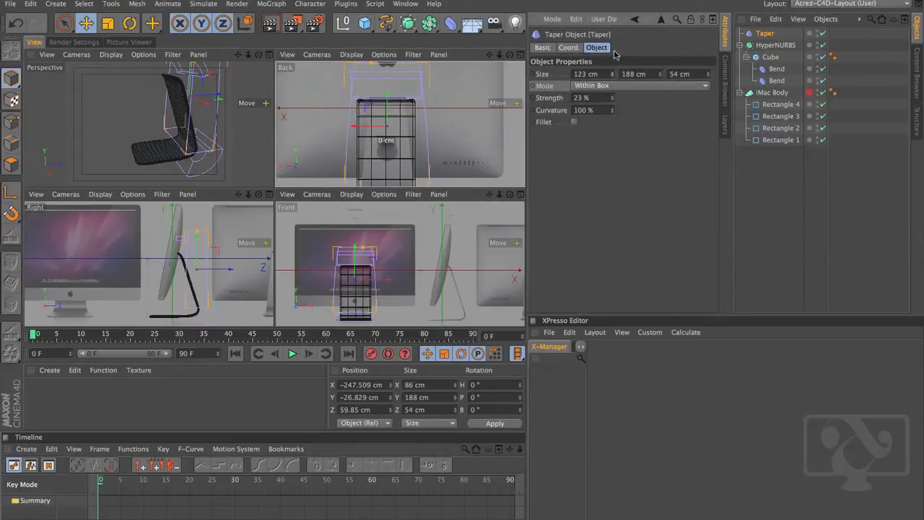
mouse_move(660, 77)
left_mouse_down()
mouse_move(661, 53)
mouse_move(660, 61)
left_mouse_up()
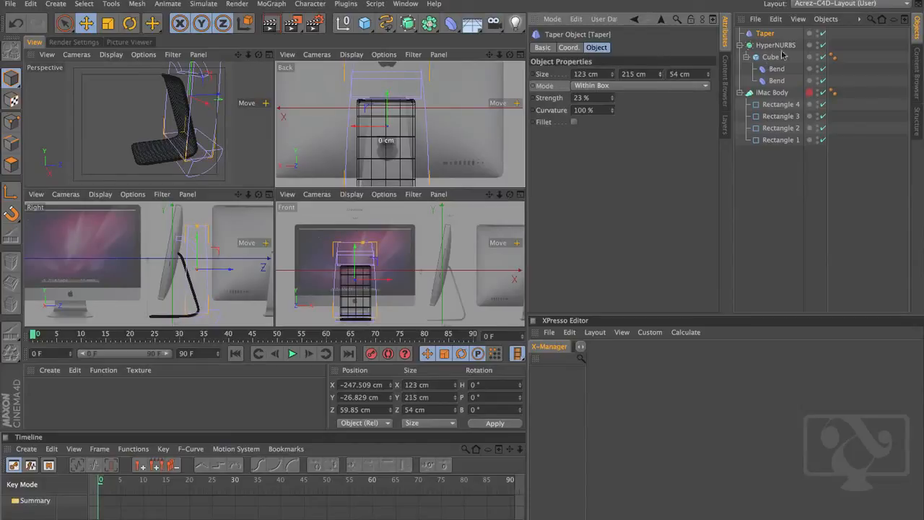
left_click_drag(707, 75, 706, 67)
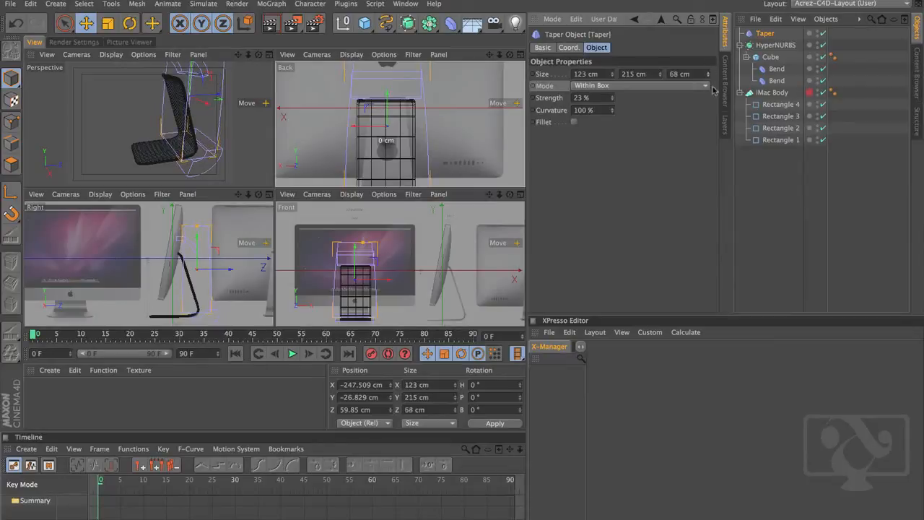
Nest the Taper deformer under the Cube, above the two Bend deformers.
left_click_drag(767, 36, 768, 48)
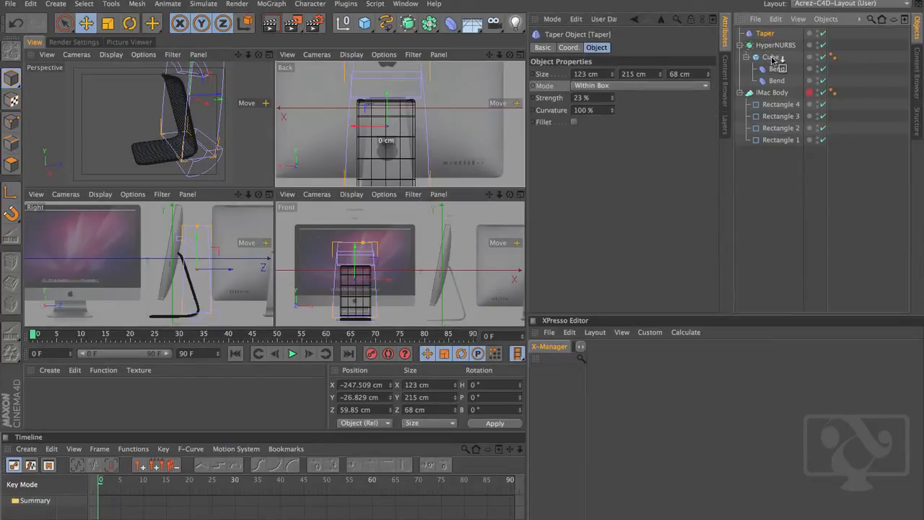
left_click_drag(773, 57, 774, 58)
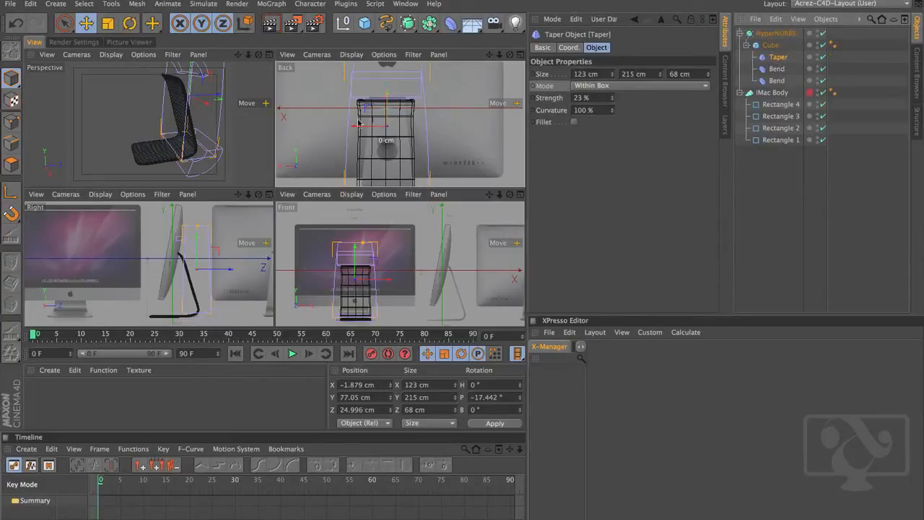
Set the Taper deformer's size to 121 × 215 × 75 cm and strength to 128 %, and raise it to about Y 122.5 cm.
left_click(612, 76)
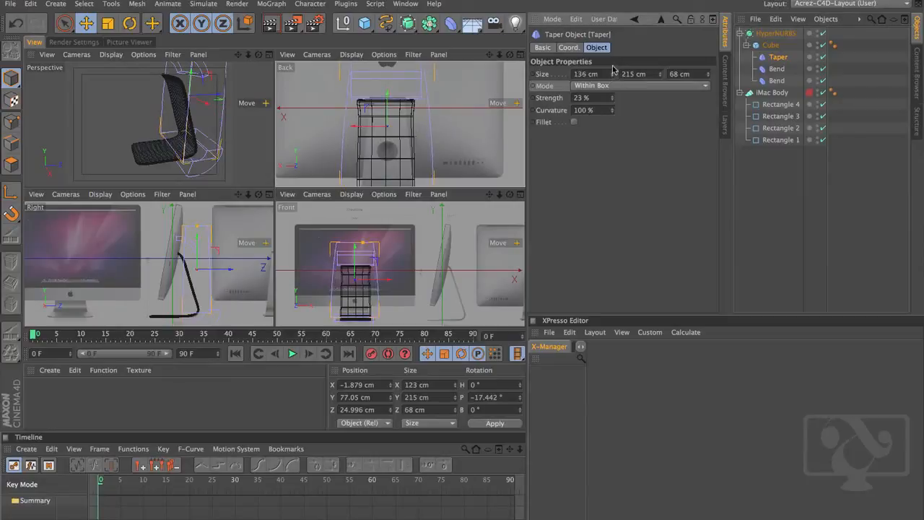
left_click(613, 77)
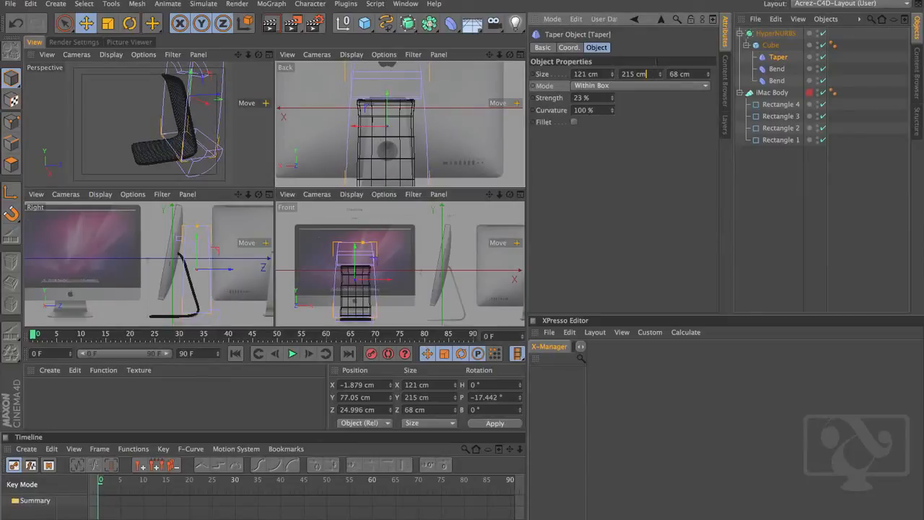
left_click(658, 72)
left_click(658, 71)
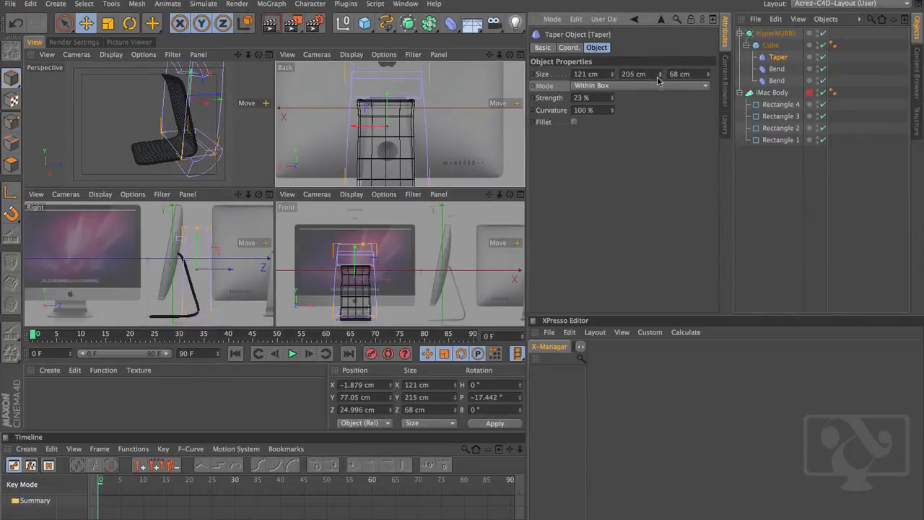
left_click_drag(394, 104, 390, 75)
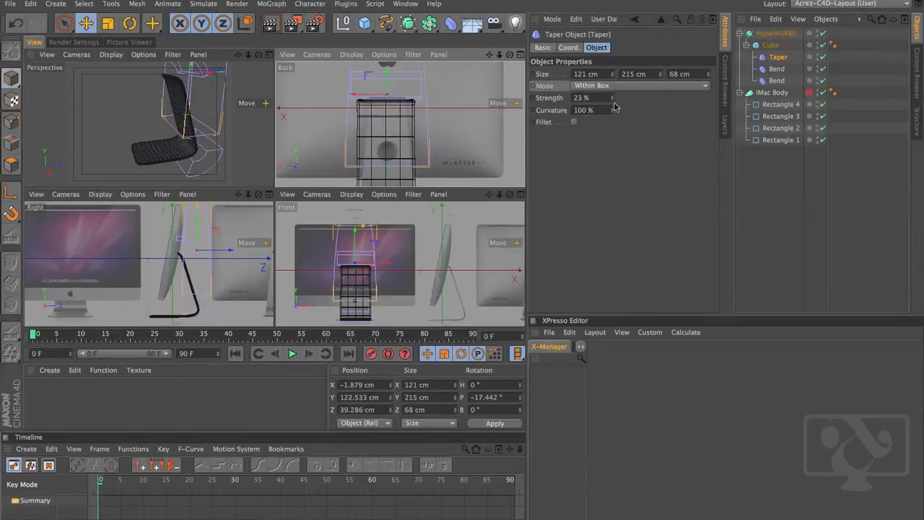
left_click_drag(612, 98, 608, 35)
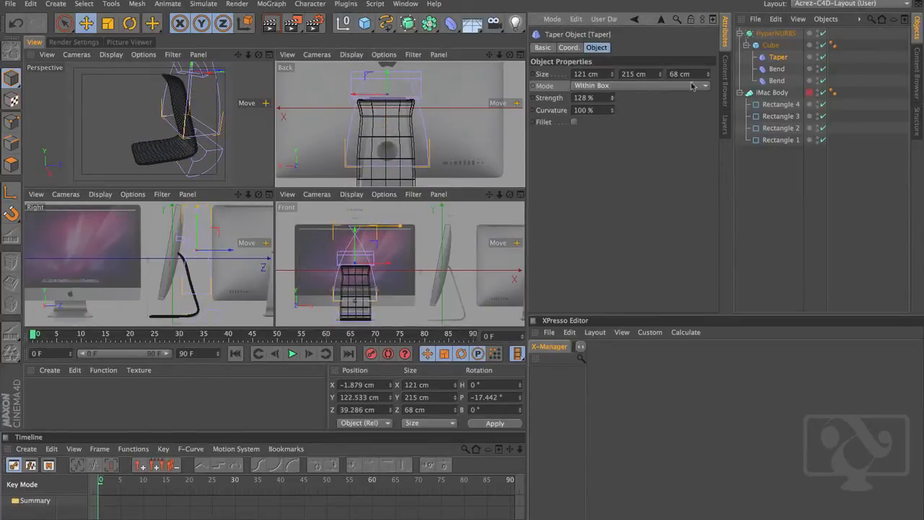
mouse_move(709, 75)
left_mouse_down()
mouse_move(712, 43)
mouse_move(701, 46)
mouse_move(699, 73)
left_mouse_up()
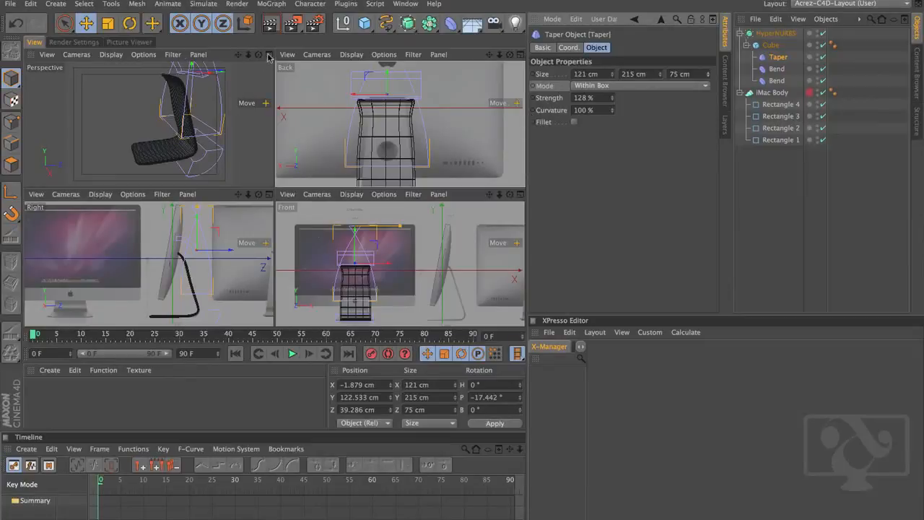
Reposition the Taper deformer against the stand's upright in the perspective view, to about X 4.8, Y 113.5, Z 9.1 cm.
left_click(268, 55)
left_click_drag(270, 159, 2, 142, "alt")
middle_click_drag(273, 175, 275, 218, "alt")
mouse_move(128, 132)
left_mouse_down()
mouse_move(163, 132)
mouse_move(115, 142)
left_mouse_up()
left_click_drag(163, 187, 230, 173, "alt")
scroll(273, 181, "up", 3)
left_click_drag(271, 199, 303, 180, "alt")
left_click_drag(211, 118, 505, 108)
left_click(521, 56)
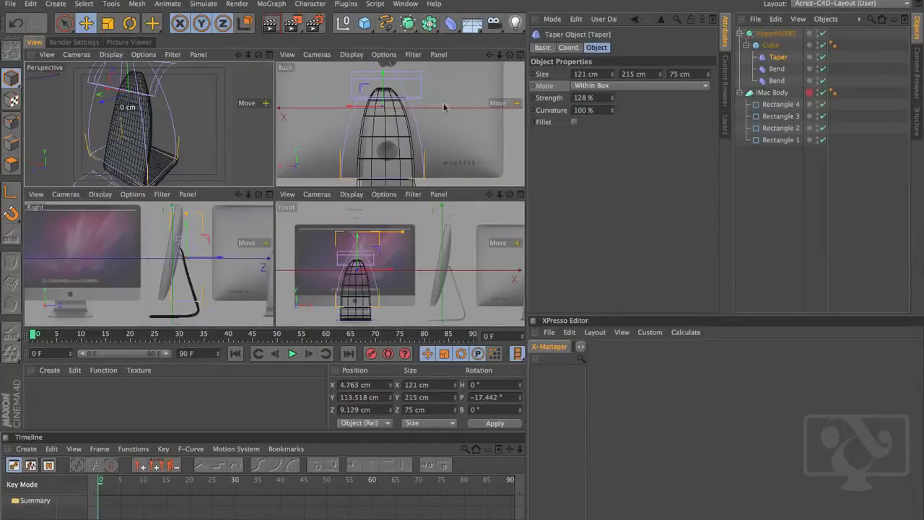
Shift the Taper deformer sideways in the back view to about X -4.3 cm, centring it on the stand's width.
left_click(520, 54)
scroll(409, 142, "up", 5)
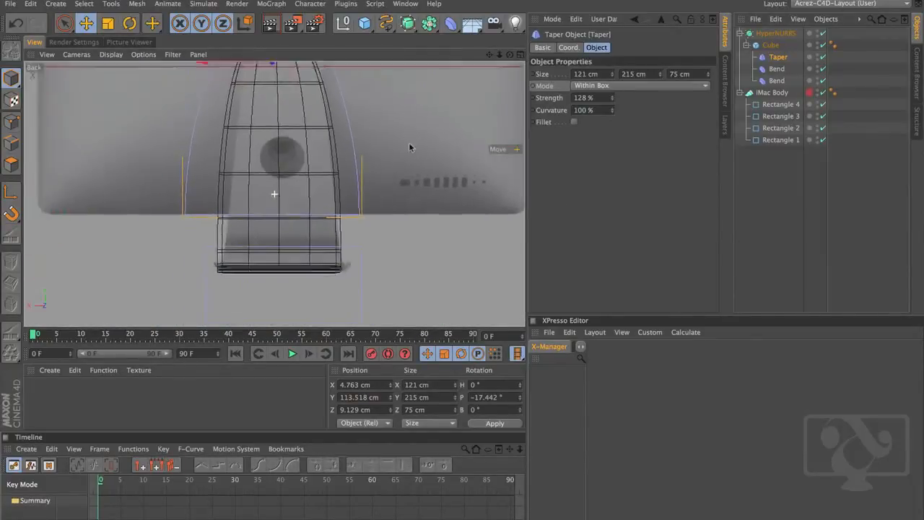
scroll(424, 150, "down", 3)
middle_click_drag(398, 119, 394, 175, "alt")
scroll(357, 194, "up", 3)
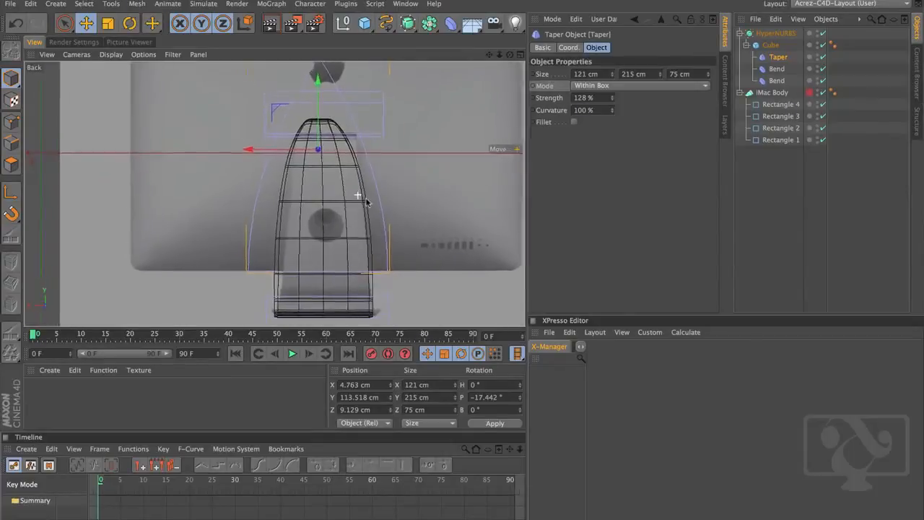
mouse_move(282, 147)
left_mouse_down()
mouse_move(304, 148)
mouse_move(295, 149)
left_mouse_up()
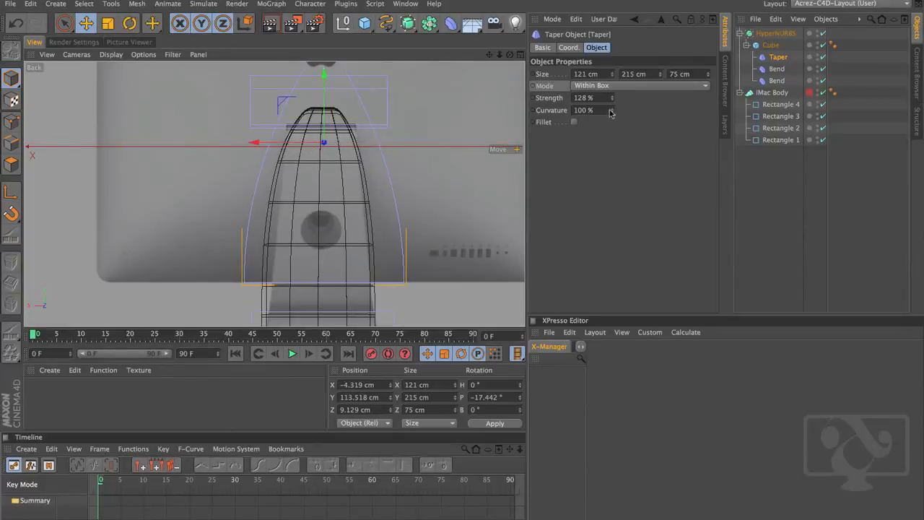
Set the Taper deformer's curvature to 35 %, Y size to 316 cm and strength to 78 %, and lower it to about Y 79.7 cm.
left_click_drag(610, 113, 506, 105)
left_click_drag(322, 79, 318, 126)
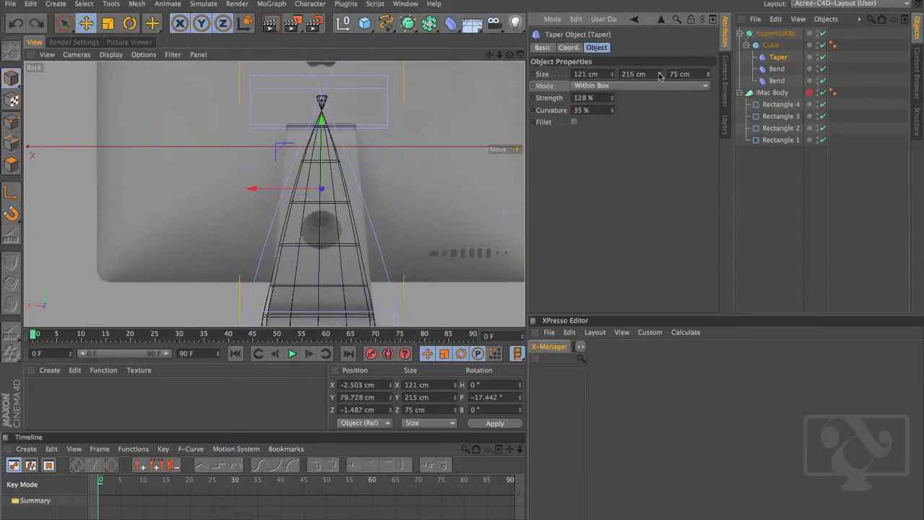
left_click_drag(659, 75, 659, 14)
left_click_drag(614, 98, 605, 131)
middle_click_drag(365, 281, 360, 303, "alt")
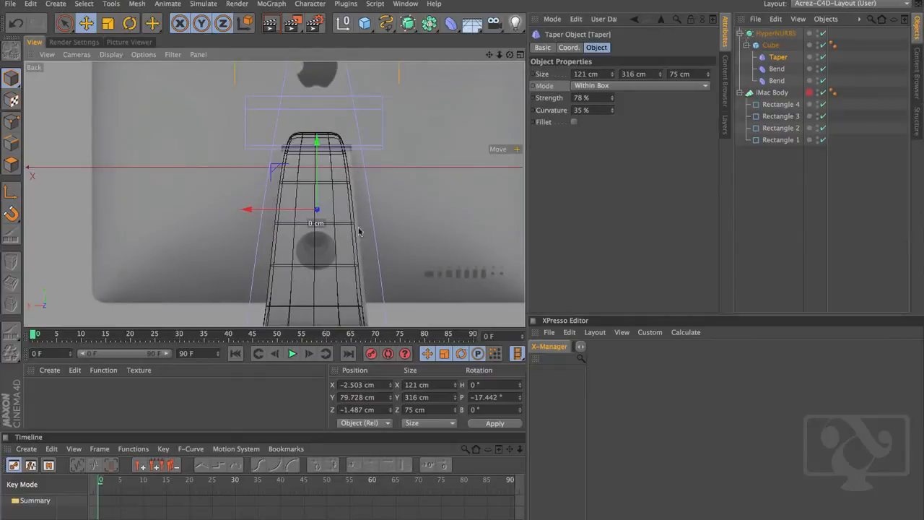
Try to lower the Taper deformer along the stand's upright in the side view, and undo the move.
left_click(520, 56)
left_click(268, 195)
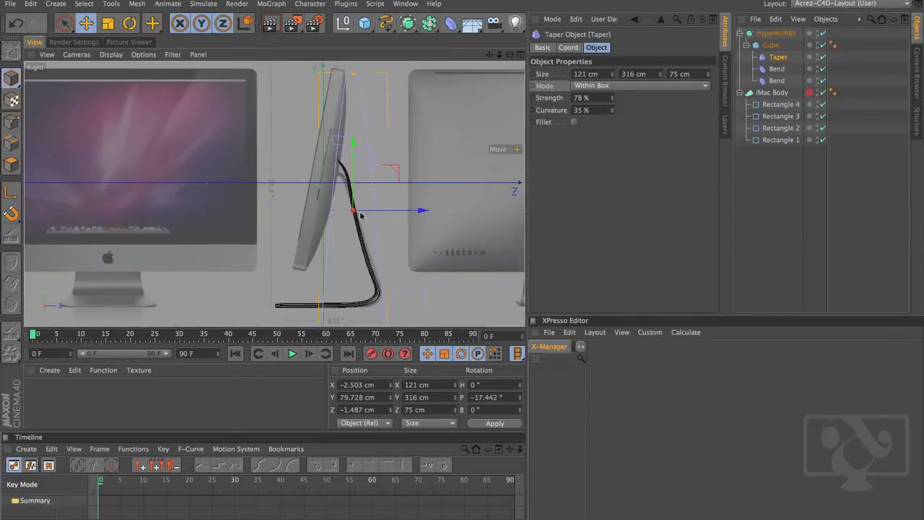
mouse_move(361, 212)
middle_mouse_down("alt")
mouse_move(355, 231)
mouse_move(374, 218)
middle_mouse_up("alt")
scroll(373, 218, "up", 3)
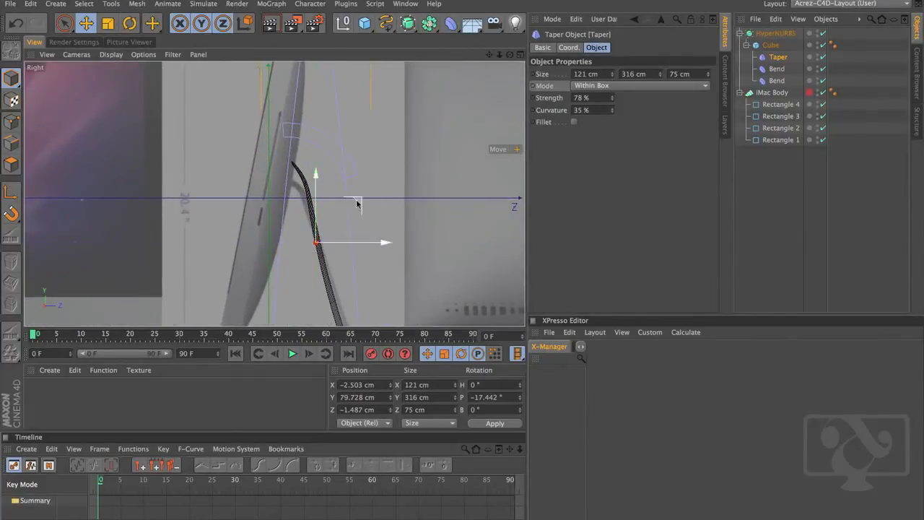
left_click_drag(356, 200, 348, 231)
key("ctrl+z")
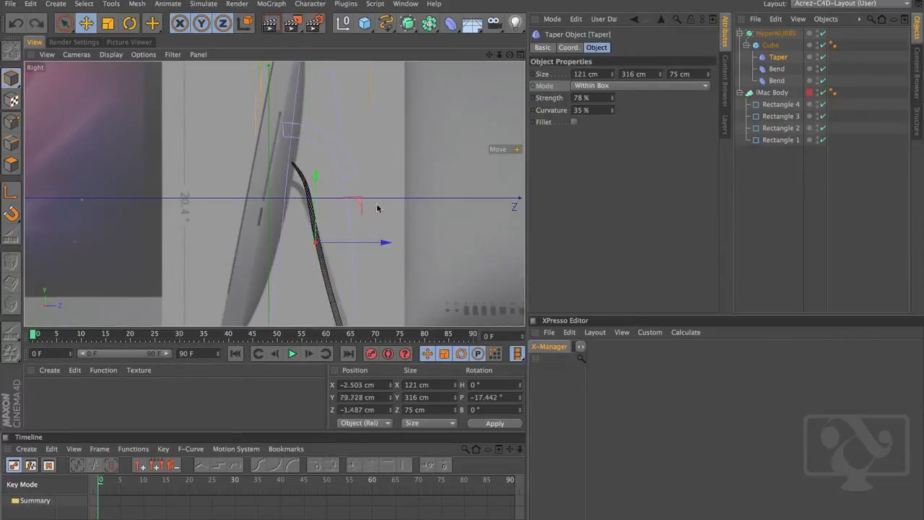
Set the Taper deformer's strength to 60 % and curvature to 0 %, and nudge it to about Y 79.4, Z -0.3 cm.
left_click_drag(612, 73, 605, 128)
key("ctrl+z")
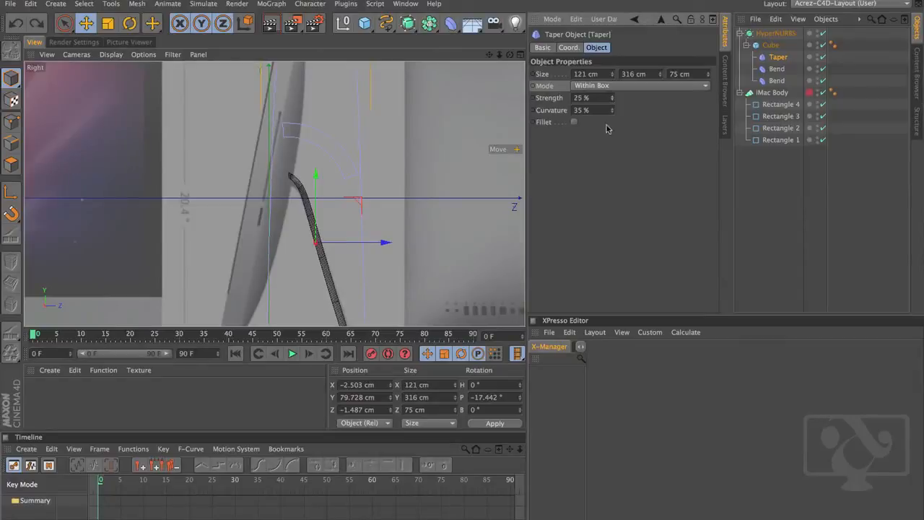
left_click(520, 55)
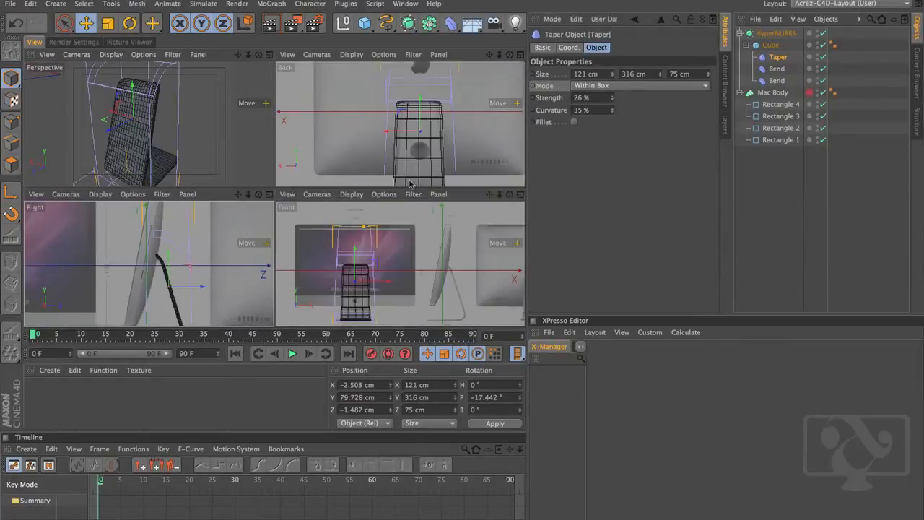
left_click_drag(194, 123, 177, 149, "alt")
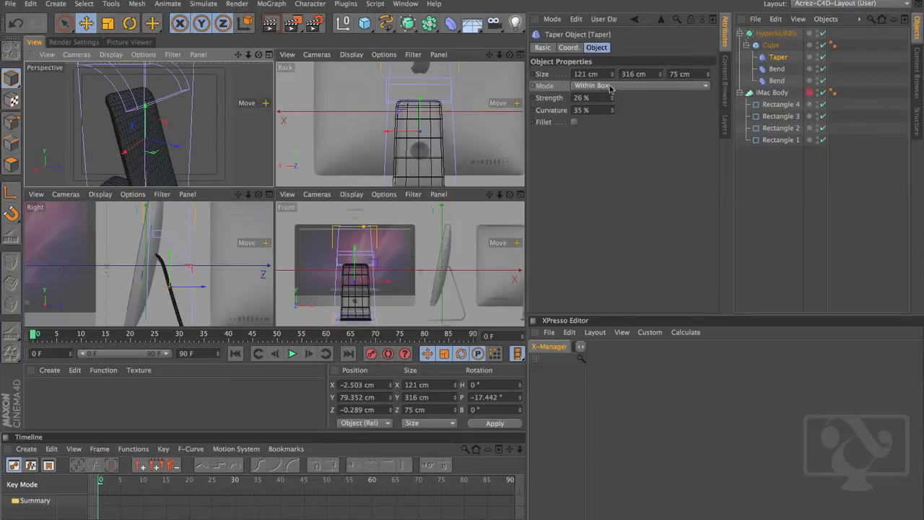
left_click_drag(614, 111, 597, 173)
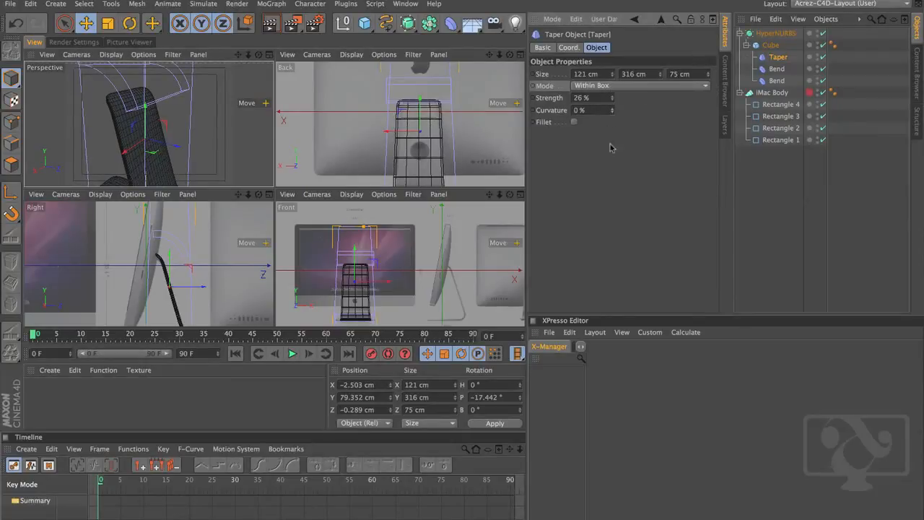
mouse_move(613, 98)
left_mouse_down()
mouse_move(613, 70)
mouse_move(611, 80)
left_mouse_up()
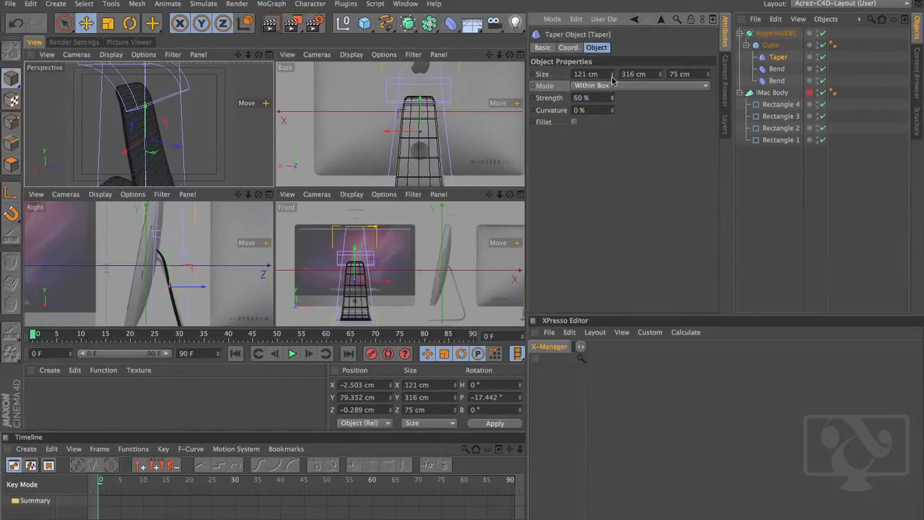
Set the upper Bend deformer's strength to 86° and move it to about Y 137.4, Z 33.5 cm to follow the side reference.
left_click(269, 194)
scroll(302, 186, "up", 3)
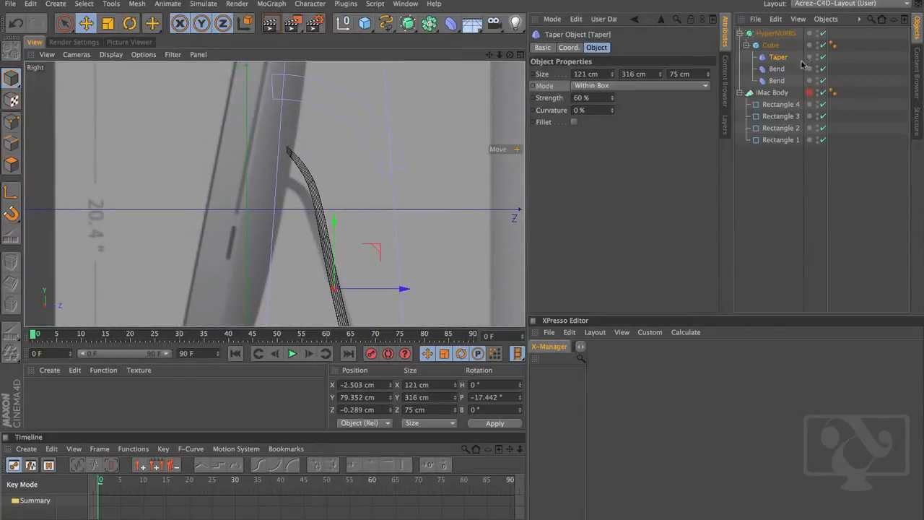
left_click(776, 68)
middle_click_drag(399, 177, 415, 202, "alt")
mouse_move(646, 100)
left_mouse_down()
mouse_move(645, 81)
mouse_move(645, 96)
left_mouse_up()
left_click_drag(339, 109, 361, 155)
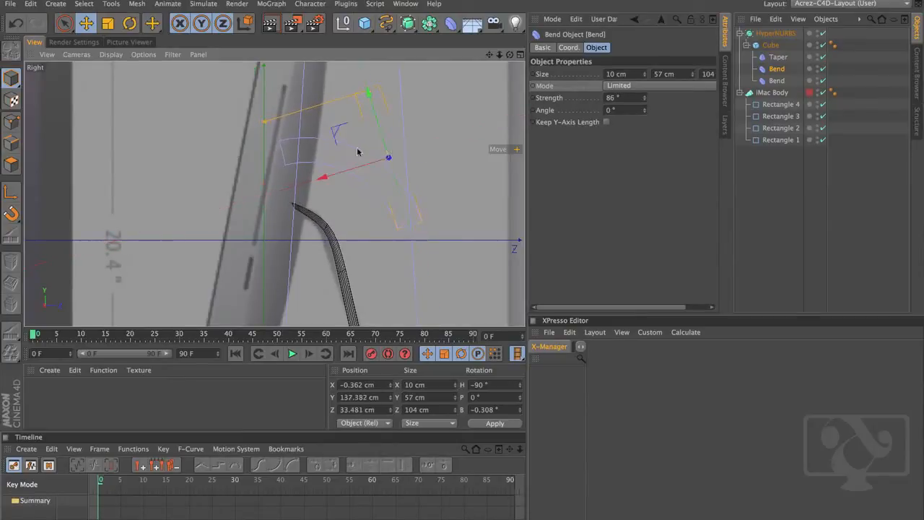
Examine the stand's bends against the side reference and its tapered shape from several perspective angles.
scroll(375, 78, "up", 5)
scroll(390, 181, "down", 5)
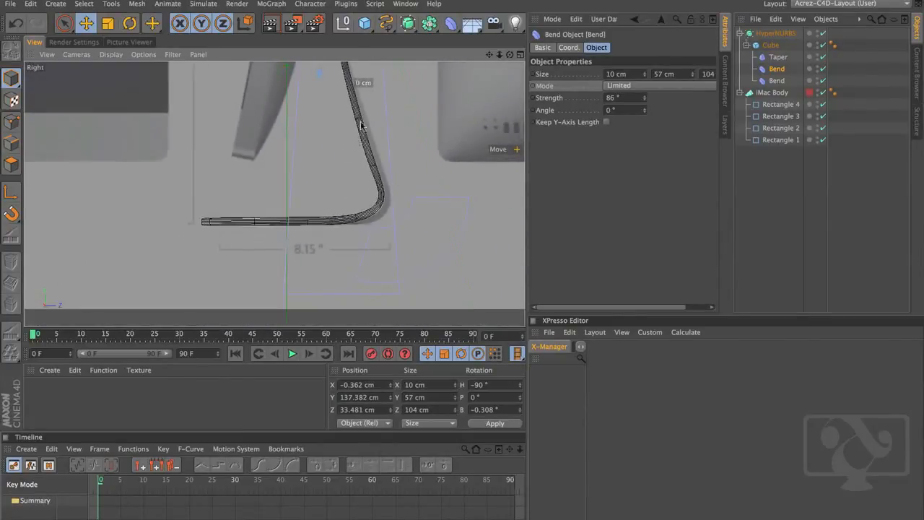
middle_click_drag(361, 122, 373, 252, "alt")
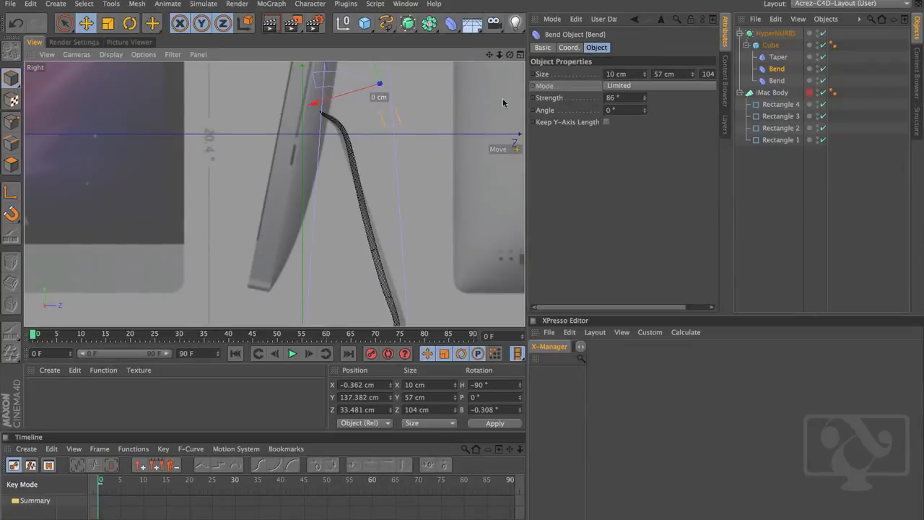
left_click(520, 56)
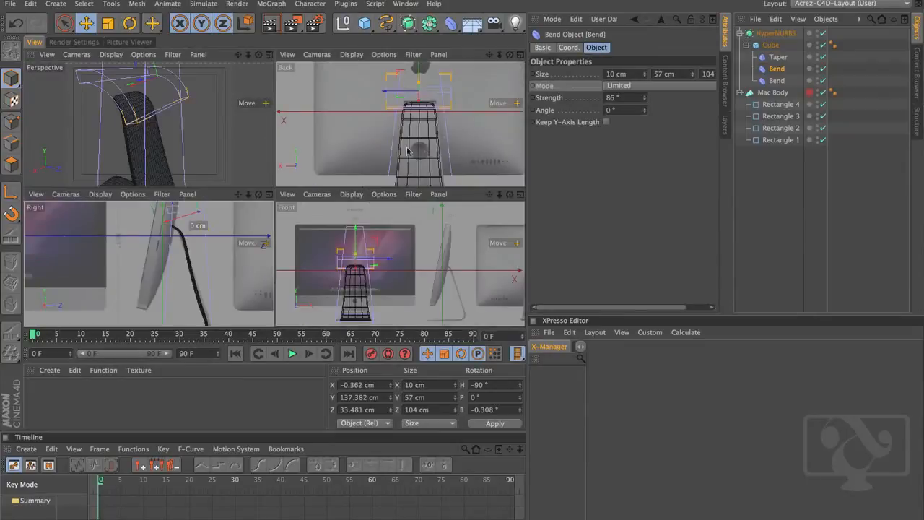
left_click(270, 56)
right_click_drag(305, 216, 260, 205, "alt")
middle_click_drag(225, 291, 246, 244, "alt")
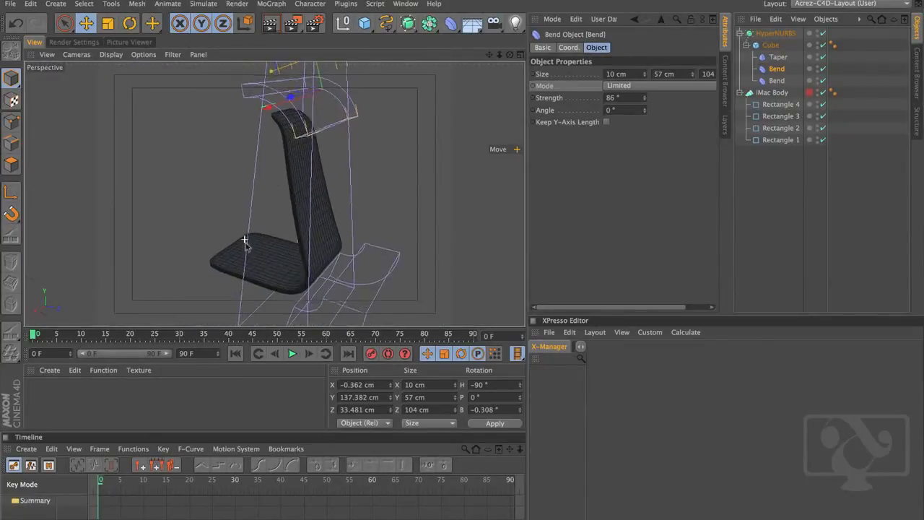
left_click_drag(245, 240, 846, 136, "alt")
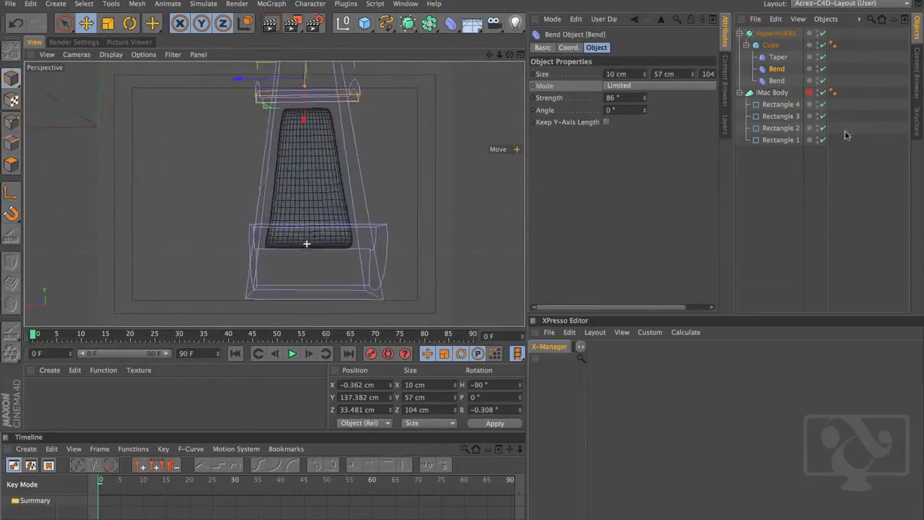
left_click_drag(217, 187, 310, 278, "alt")
Save the project as an incremental version.
left_click(10, 4)
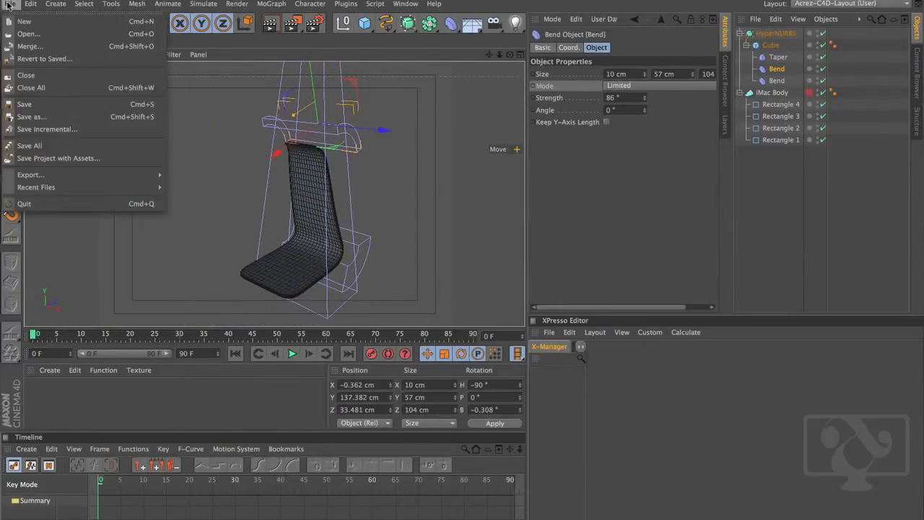
left_click(101, 131)
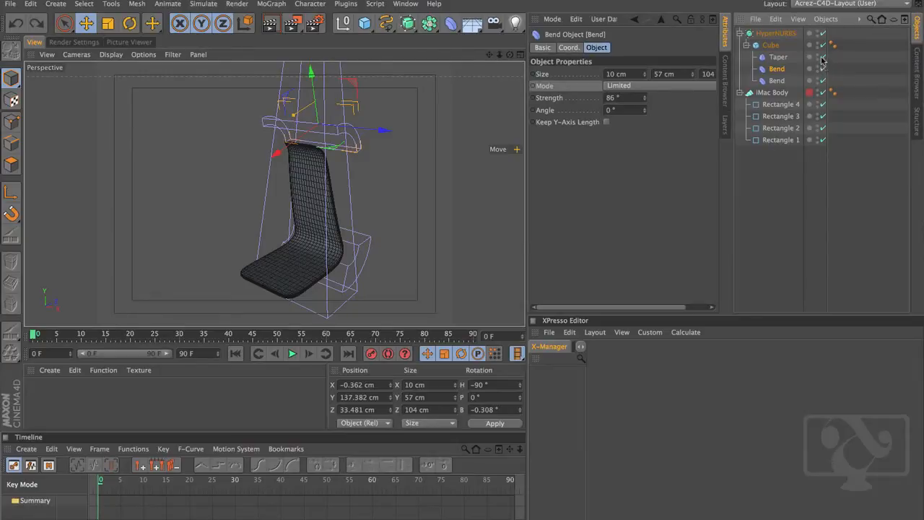
Hide the Taper and both Bend deformers in the editor and renderer.
left_click(778, 57)
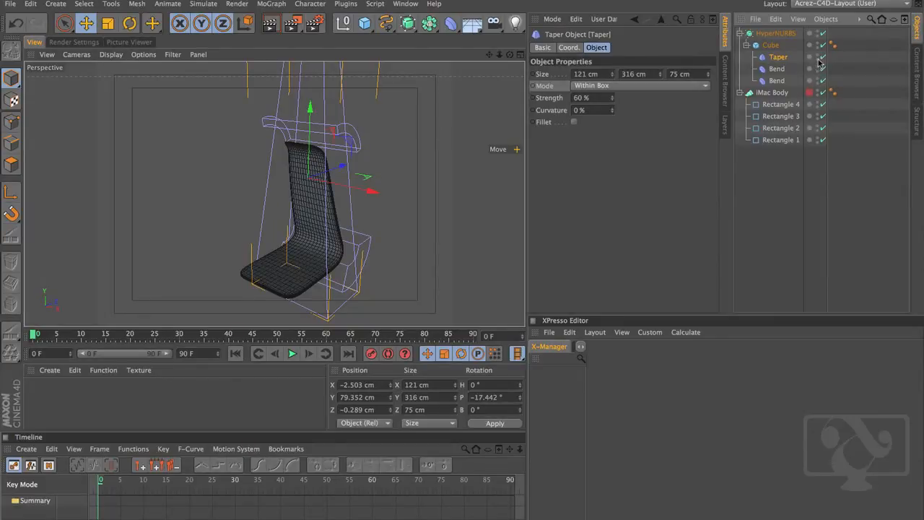
double_click(818, 59, "alt")
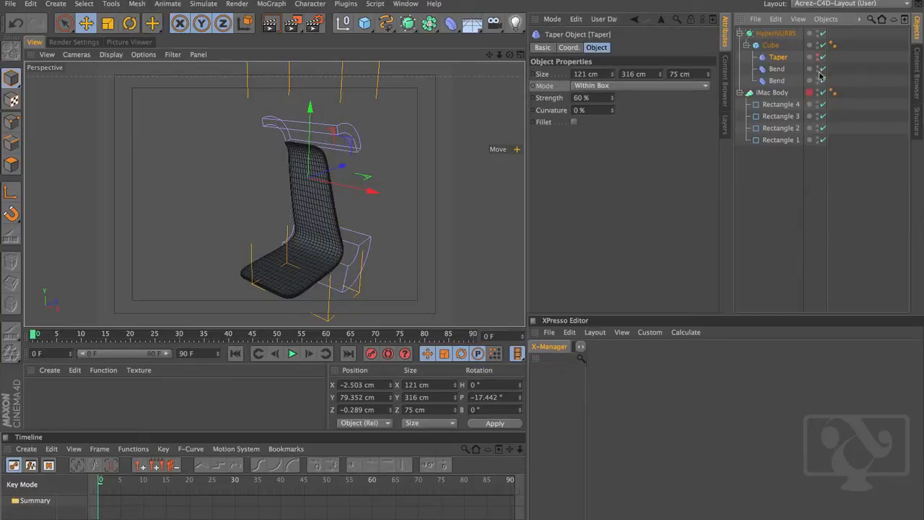
double_click(818, 79, "alt")
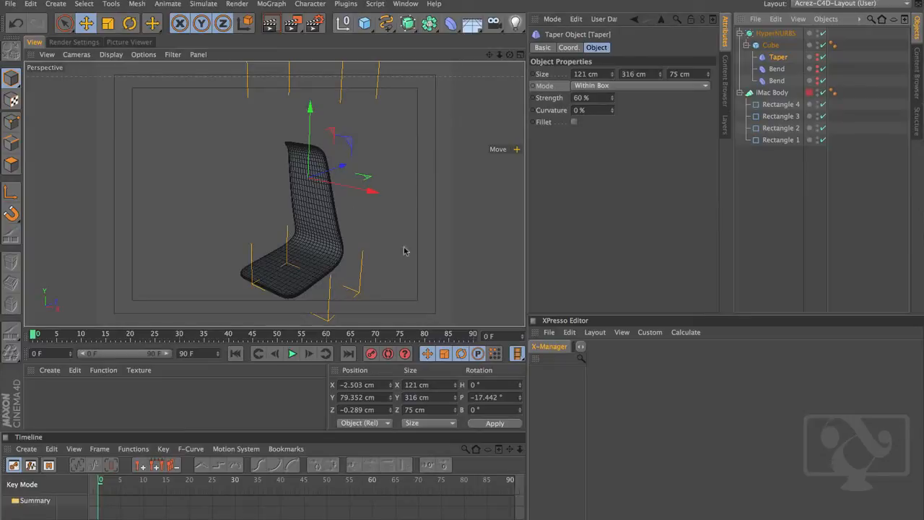
Disable the Taper and both Bend deformers, and switch off the HyperNURBS smoothing on the stand.
left_click_drag(324, 223, 320, 241, "alt")
right_click_drag(315, 260, 319, 231, "alt")
middle_click_drag(319, 250, 326, 243, "alt")
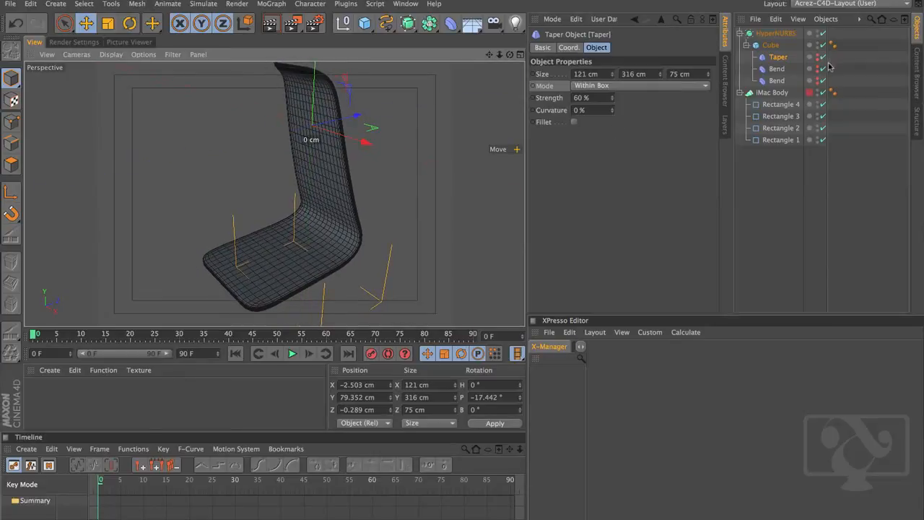
left_click_drag(823, 57, 823, 81)
middle_click_drag(392, 183, 427, 258, "alt")
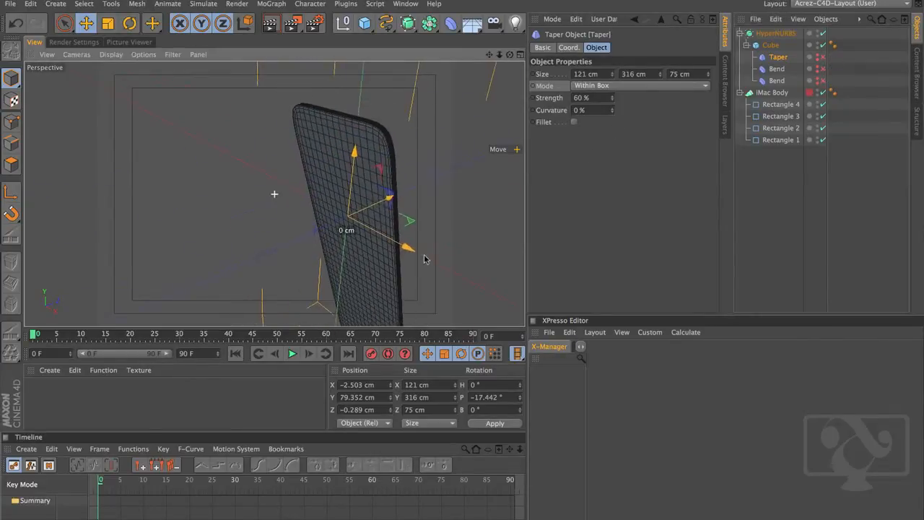
left_click(823, 34)
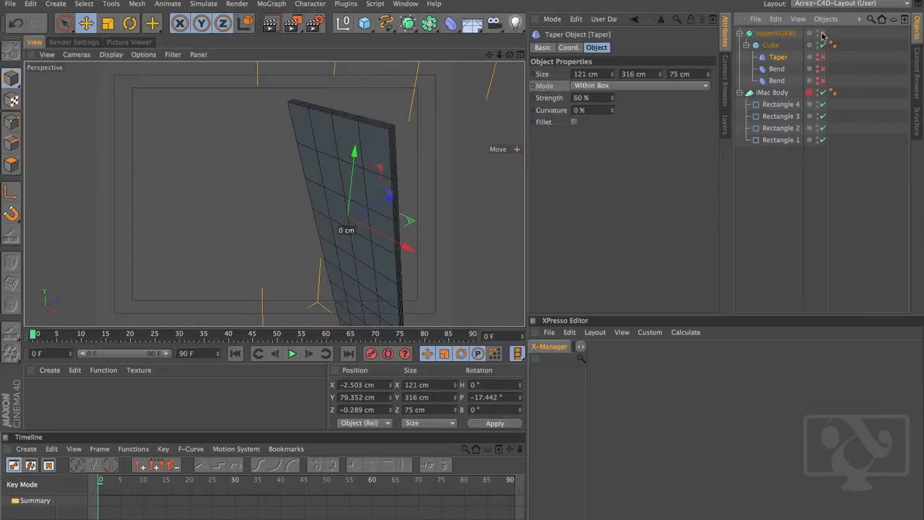
Convert the stand's cube to an editable polygon object and switch to point editing.
middle_click_drag(441, 257, 410, 185, "alt")
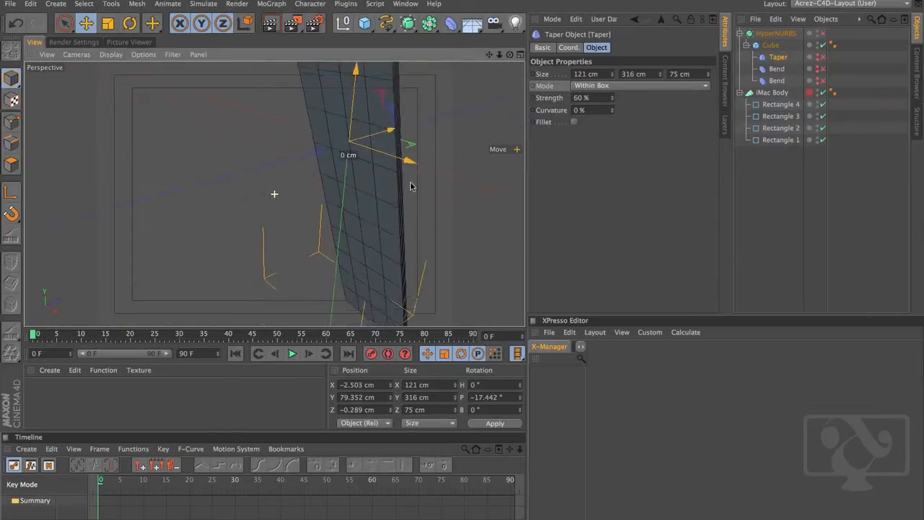
left_click(771, 46)
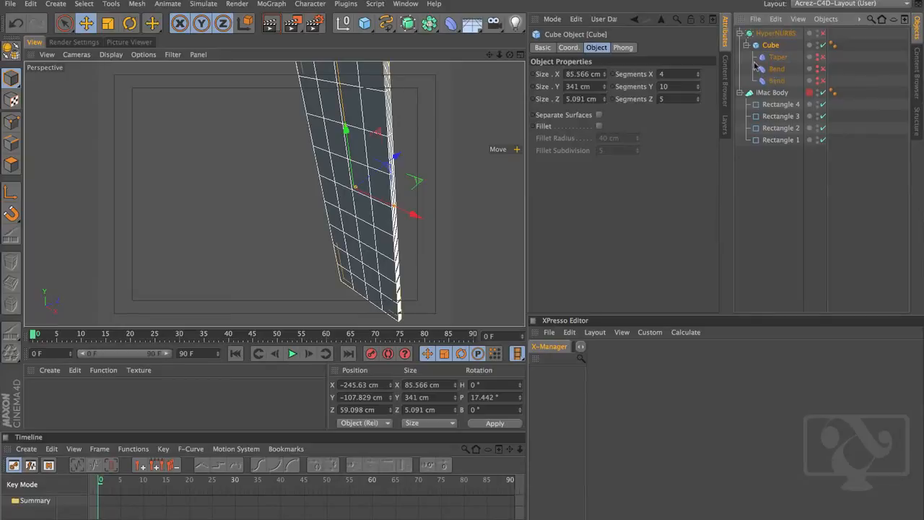
key("c")
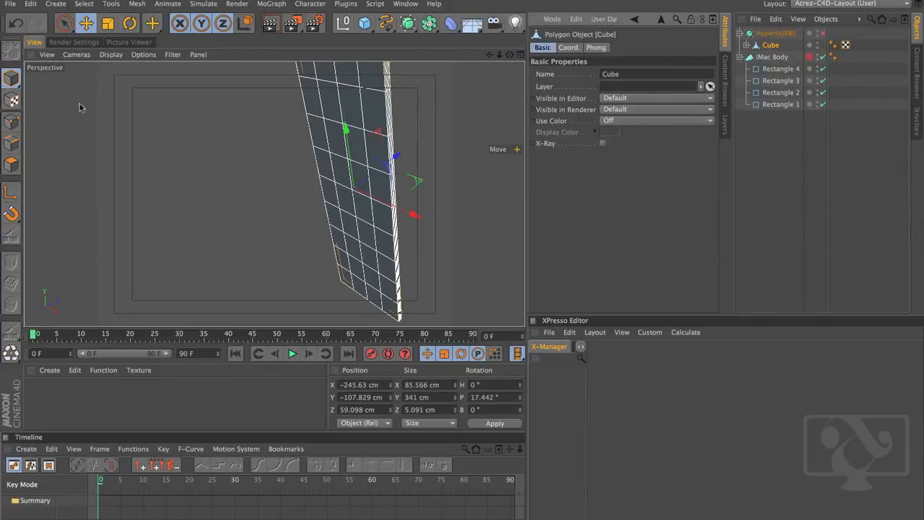
left_click(13, 123)
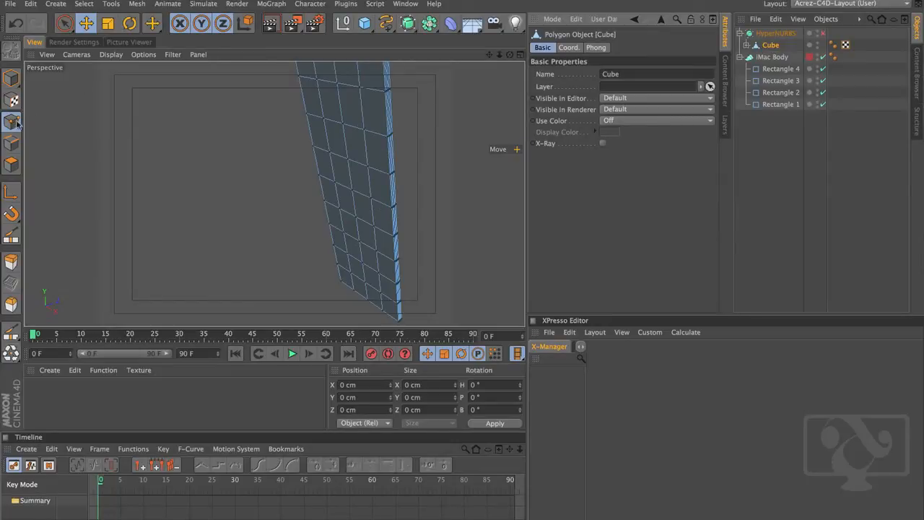
Use Live Selection to select the three inner columns of points along the stand's lower end.
left_click(66, 24)
left_click(88, 36)
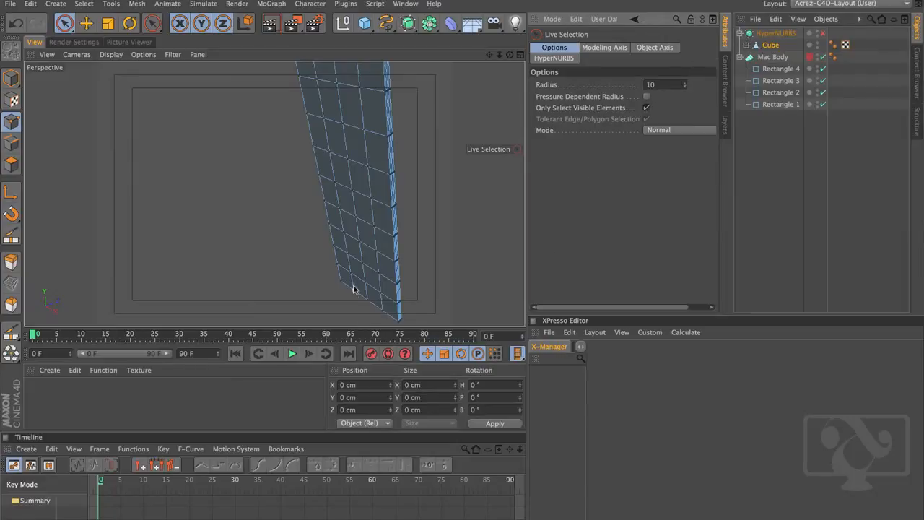
left_click_drag(353, 289, 71, 131, "alt")
right_click_drag(350, 289, 431, 286, "alt")
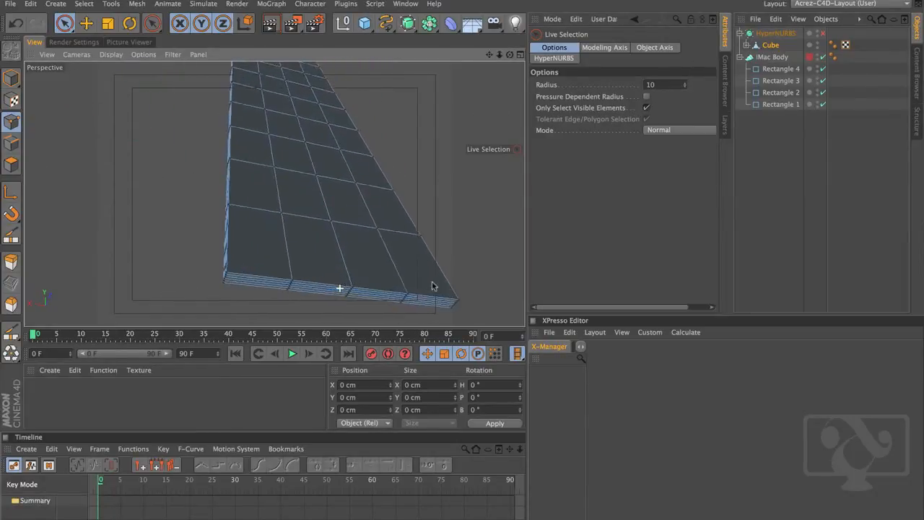
left_click_drag(432, 286, 310, 226, "alt")
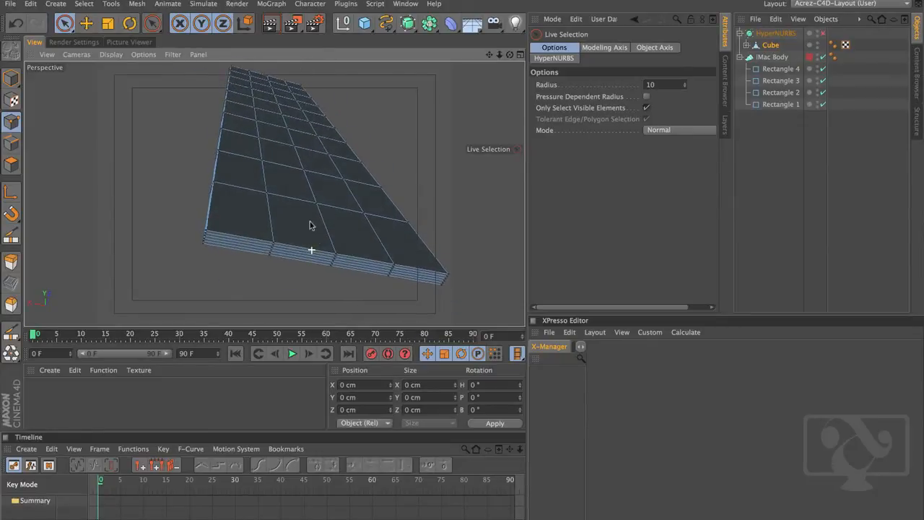
left_click(271, 248)
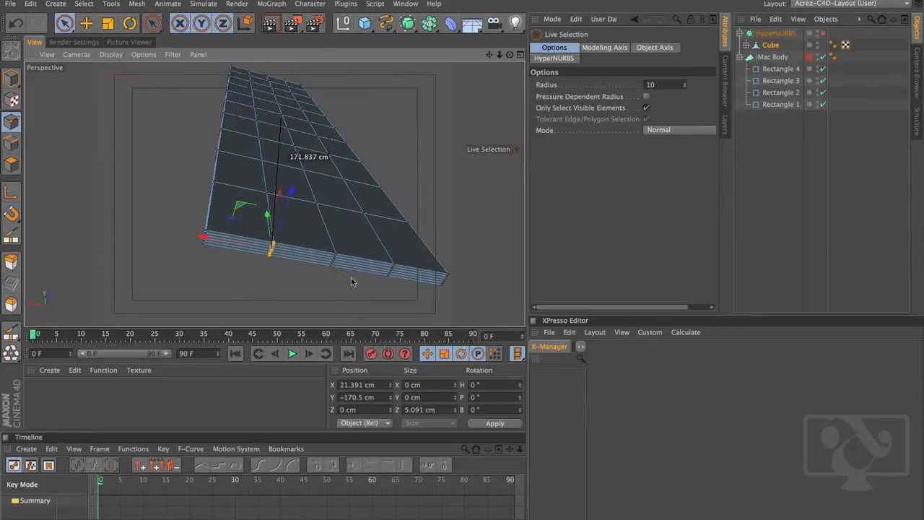
left_click(334, 257, "shift")
left_click(392, 268, "shift")
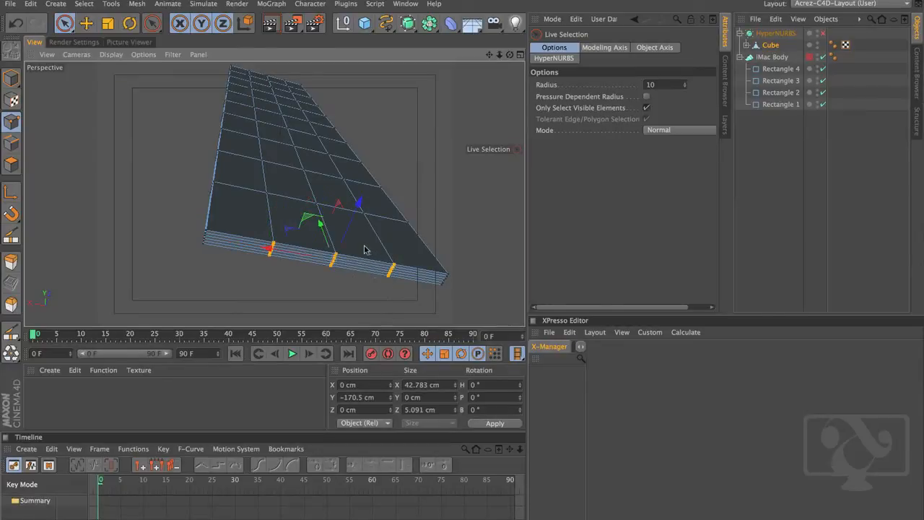
Move the selected end points down along Y to about -183 cm to give the stand's foot a rounded outline.
left_click_drag(364, 249, 392, 286, "alt")
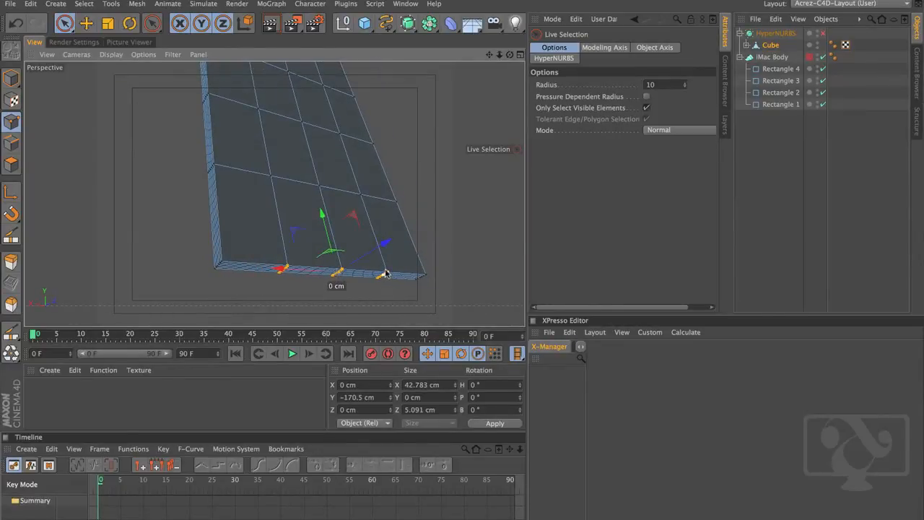
key("e")
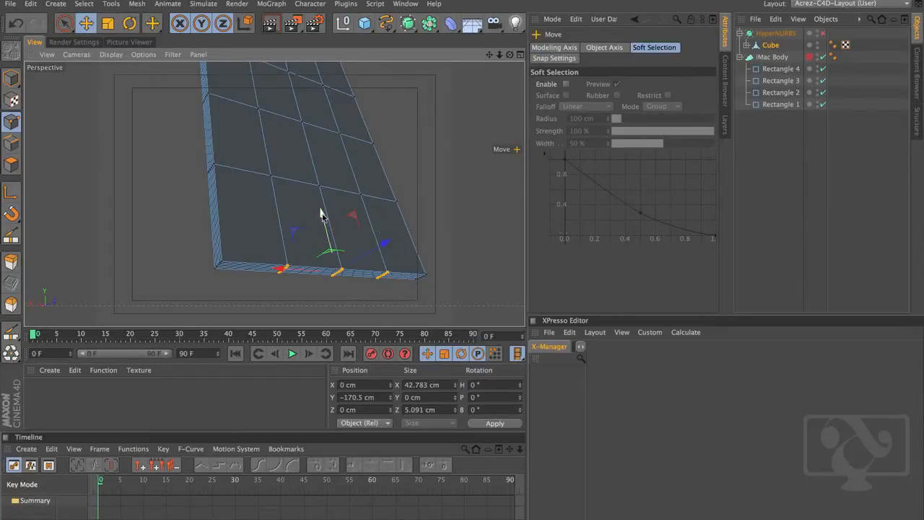
left_click_drag(321, 214, 334, 252)
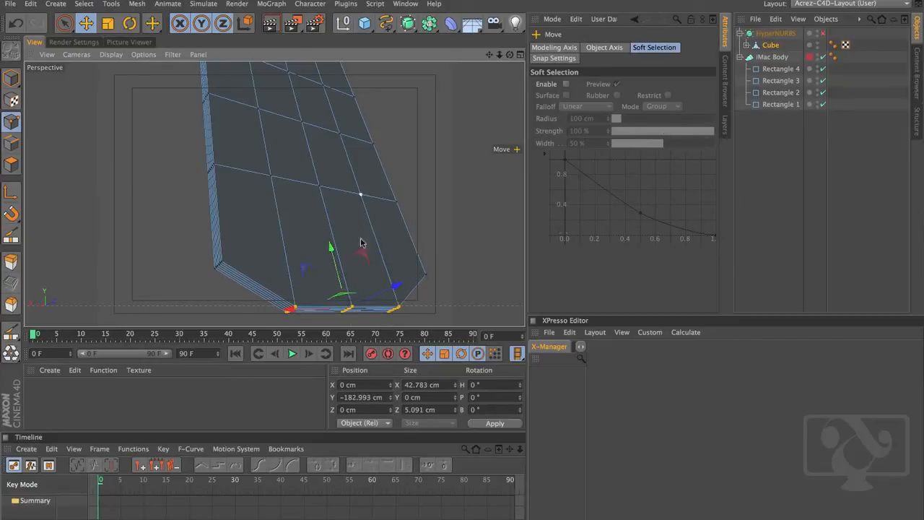
mouse_move(386, 265)
left_mouse_down("alt")
mouse_move(359, 279)
mouse_move(378, 267)
left_mouse_up("alt")
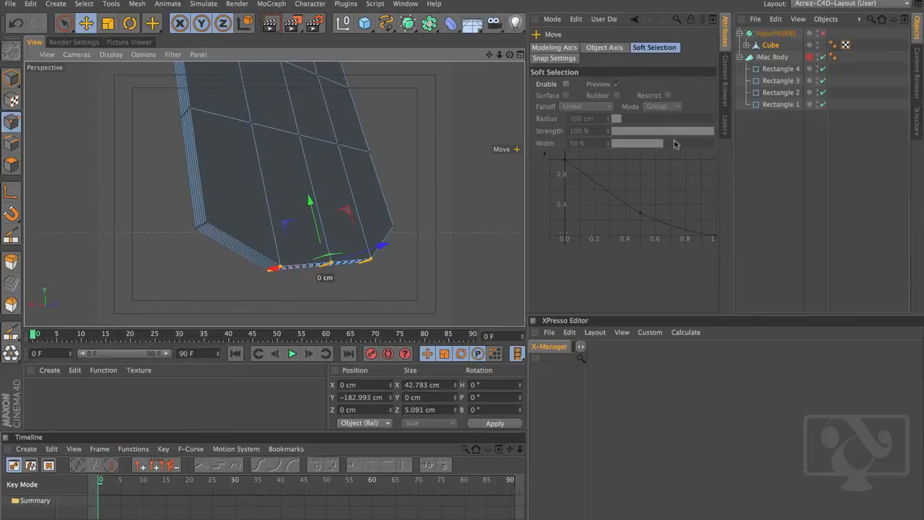
Switch the HyperNURBS smoothing back on and deselect everything to check the rounded lower end.
left_click(823, 34)
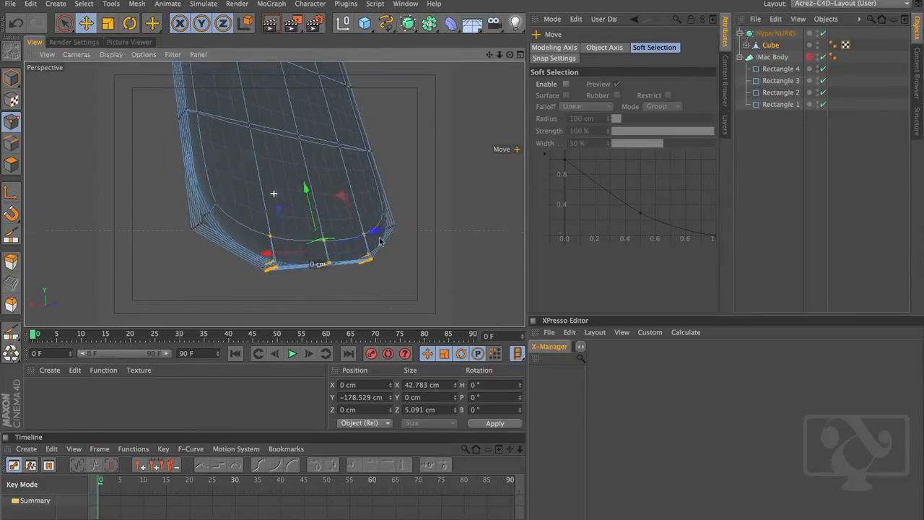
left_click_drag(462, 239, 627, 238, "alt")
left_click(309, 223)
mouse_move(309, 224)
left_mouse_down("alt")
mouse_move(447, 140)
mouse_move(523, 190)
mouse_move(404, 245)
mouse_move(247, 226)
mouse_move(107, 226)
mouse_move(80, 157)
mouse_move(386, 243)
mouse_move(359, 267)
mouse_move(282, 195)
mouse_move(326, 223)
mouse_move(307, 214)
mouse_move(322, 216)
left_mouse_up("alt")
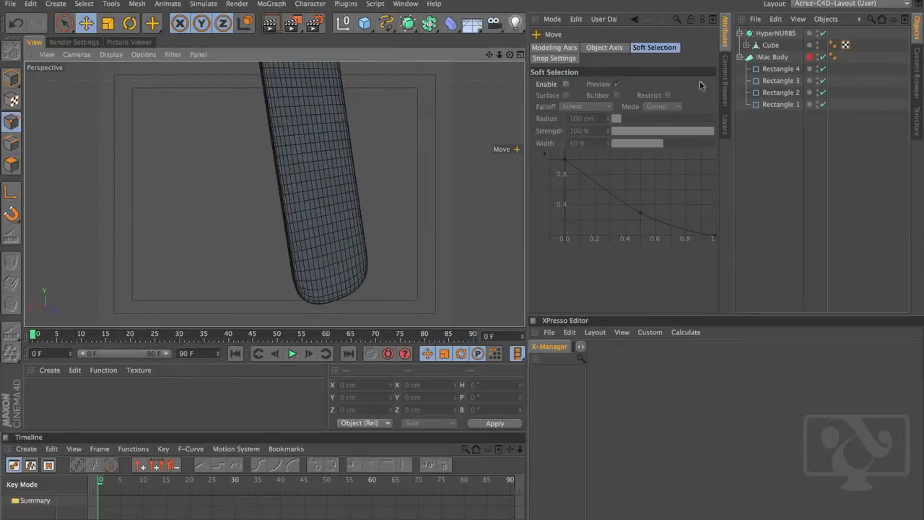
Re-enable the Taper and both Bend deformers under the stand's cube.
left_click(748, 45)
left_click(823, 57)
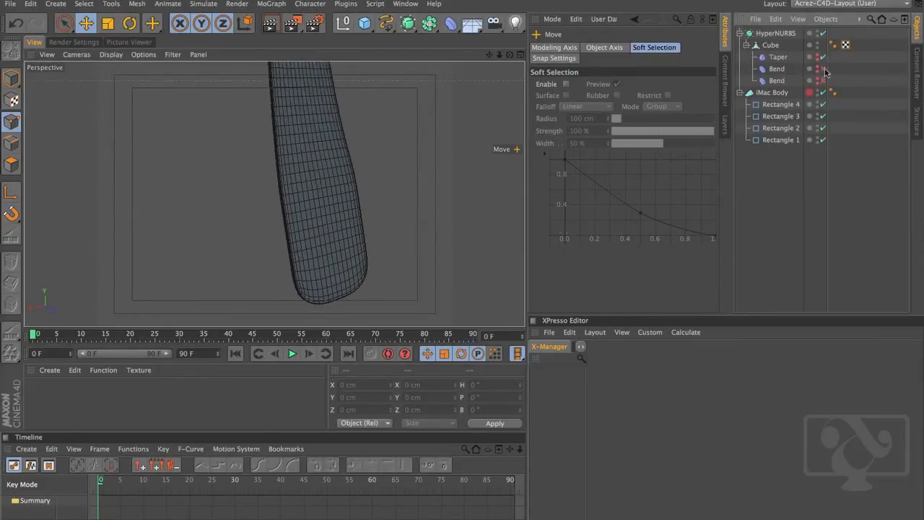
left_click(823, 80)
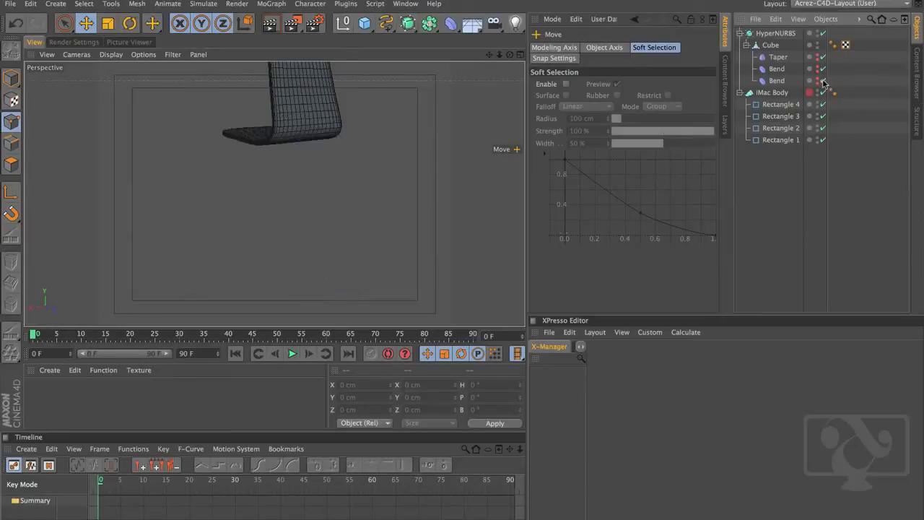
Compare the stand's rounded foot in perspective with the foot shape in the iMac front reference image.
left_click_drag(247, 200, 256, 239, "alt")
right_click_drag(256, 239, 320, 221, "alt")
left_click_drag(319, 221, 314, 248, "alt")
left_click(520, 55)
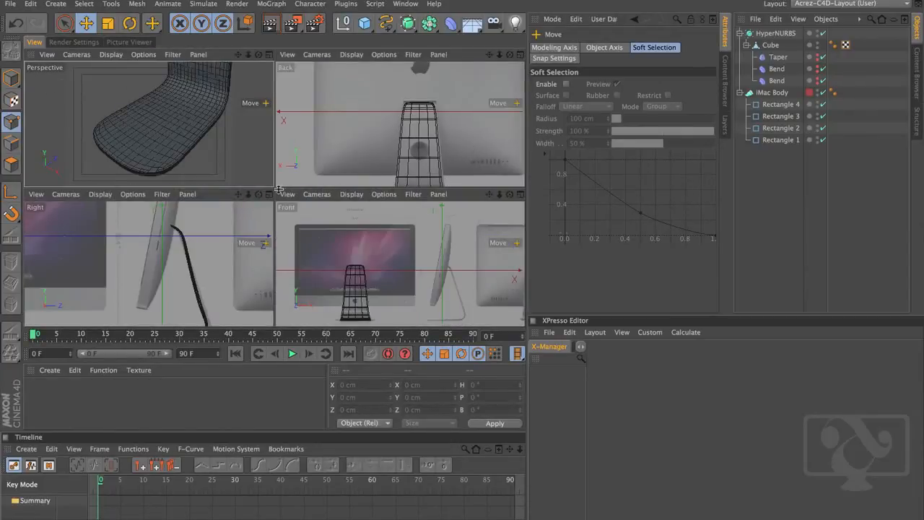
middle_click_drag(241, 215, 236, 267, "alt")
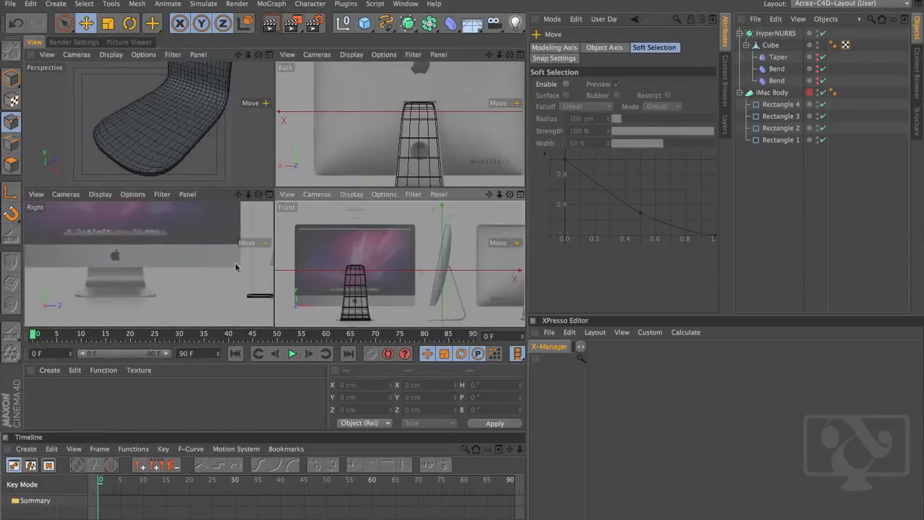
left_click(270, 195)
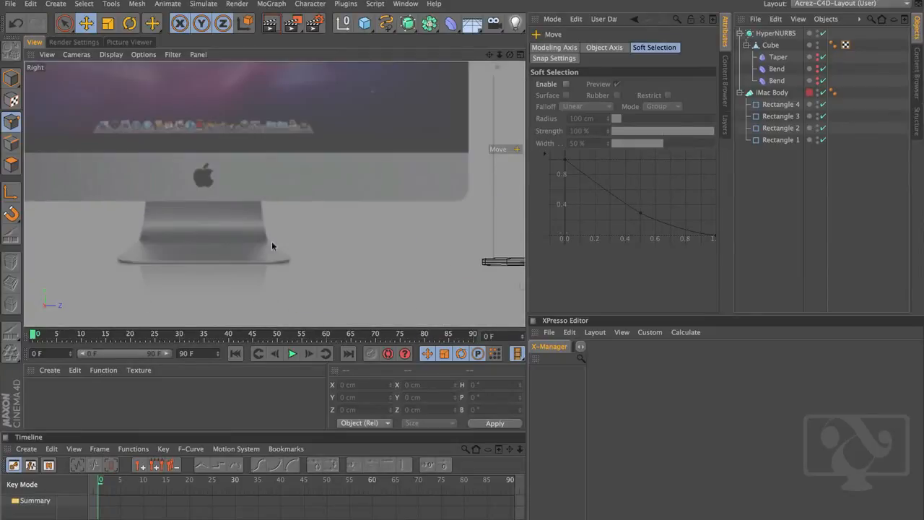
middle_click_drag(211, 267, 253, 237, "alt")
scroll(259, 230, "up", 4)
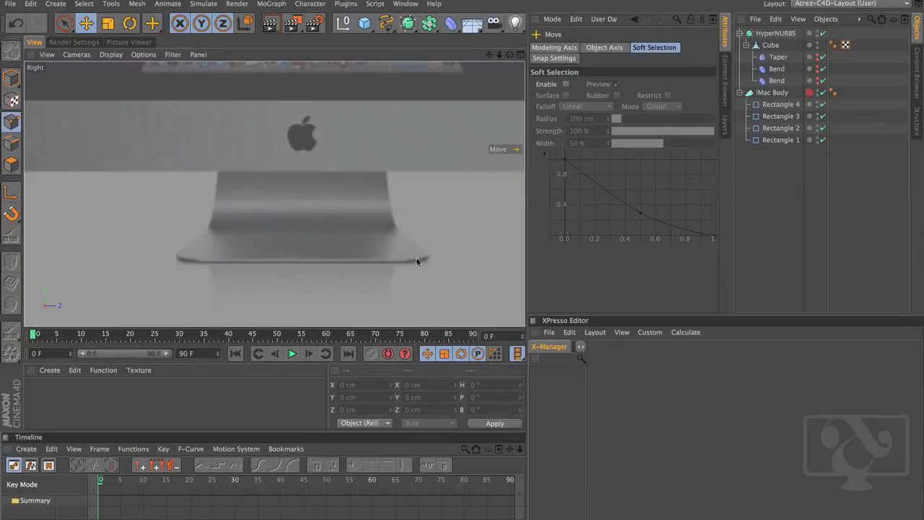
left_click(520, 55)
left_click(272, 56)
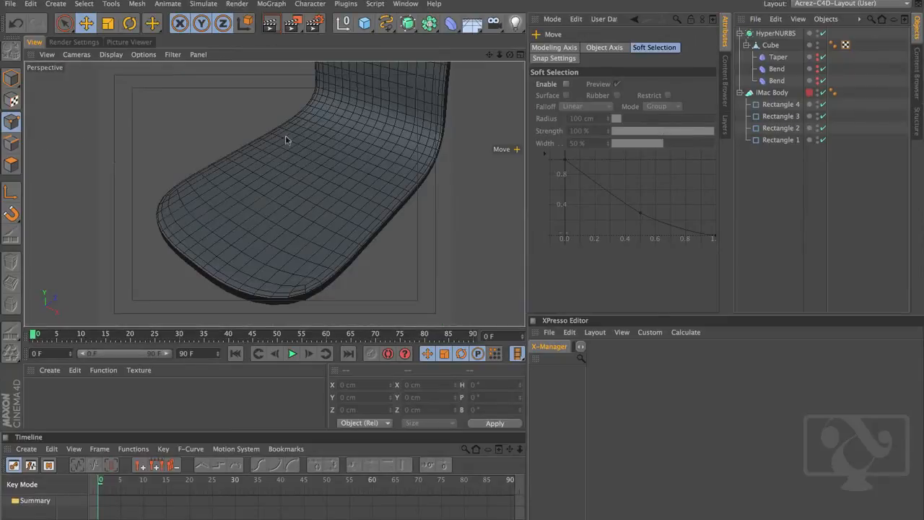
scroll(356, 198, "down", 4)
left_click_drag(357, 196, 367, 172, "alt")
Rename the stand's HyperNURBS object iMac Base.
left_click(770, 38)
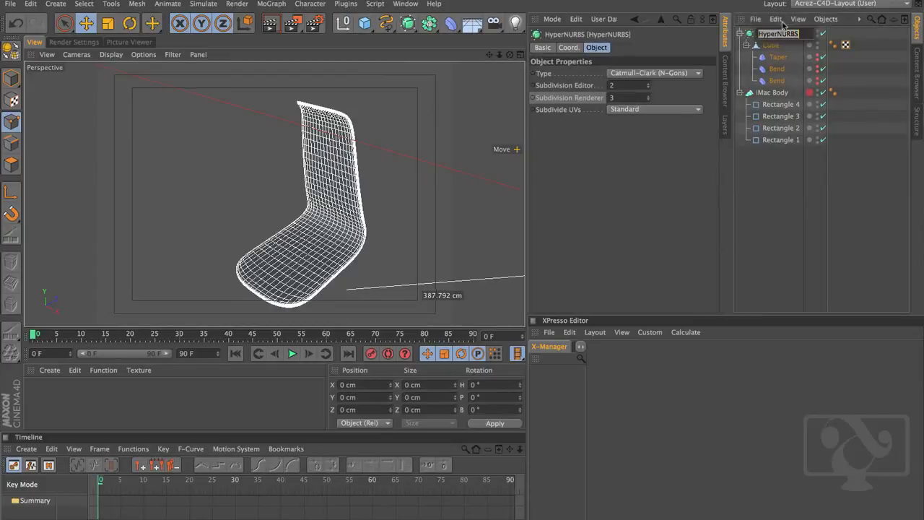
key("BackSpace")
key("Return")
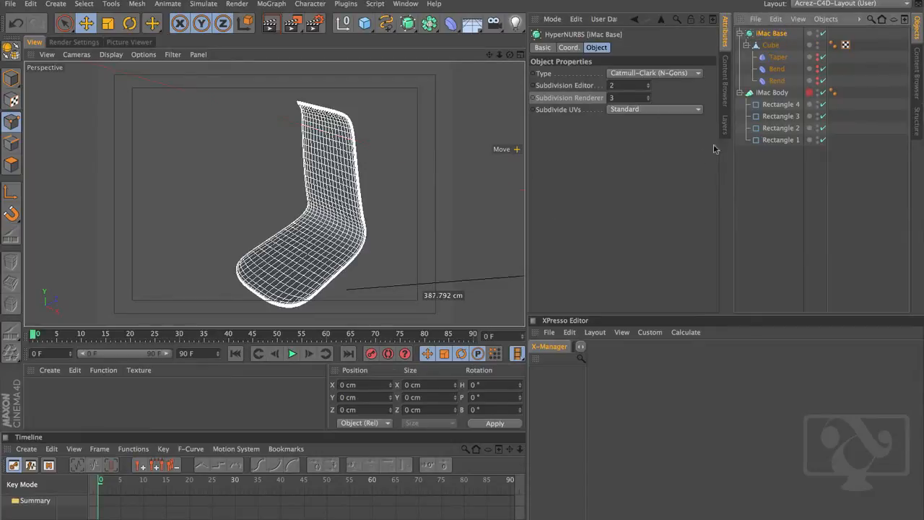
Create a new layer and set its colour to blue with a hue of 228°.
left_click(725, 122)
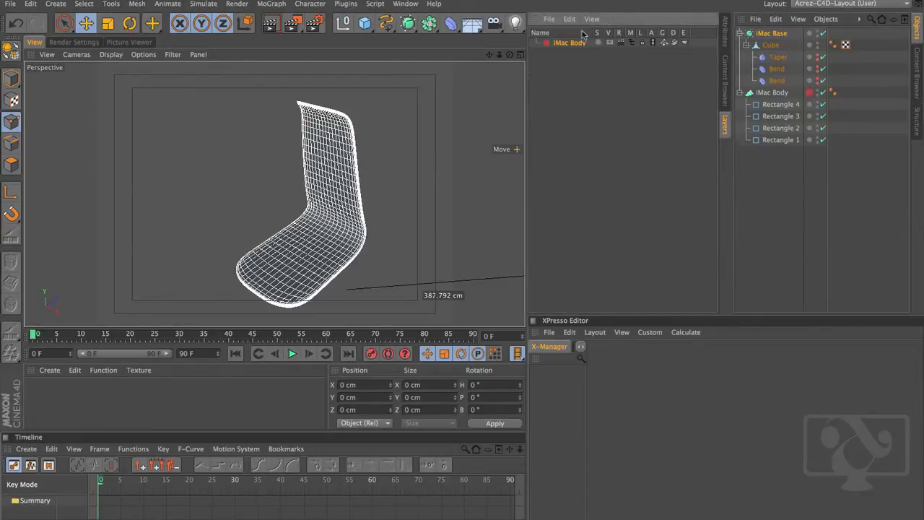
right_click(576, 88)
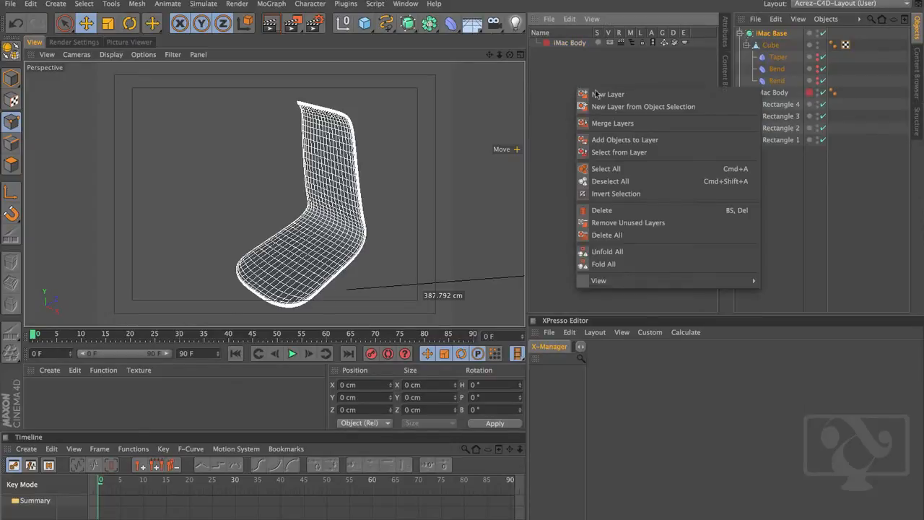
left_click(597, 91)
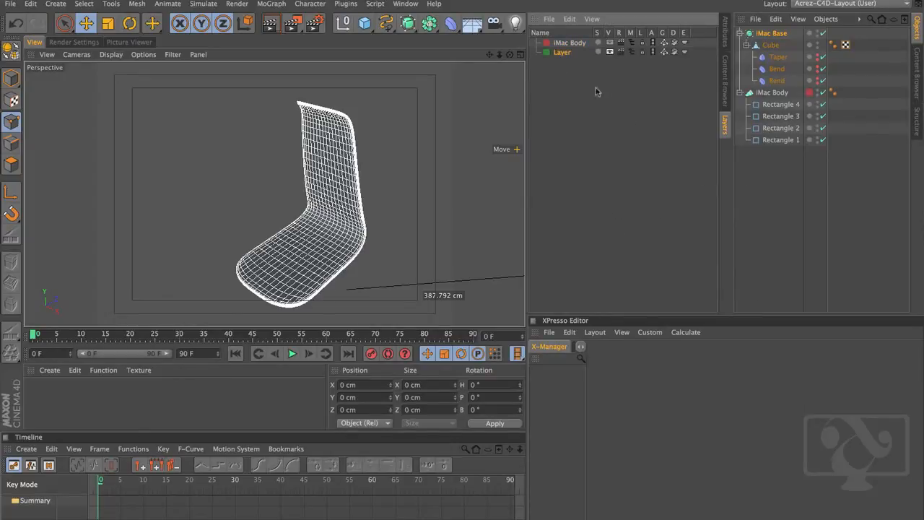
double_click(547, 53)
left_click_drag(547, 50, 551, 32)
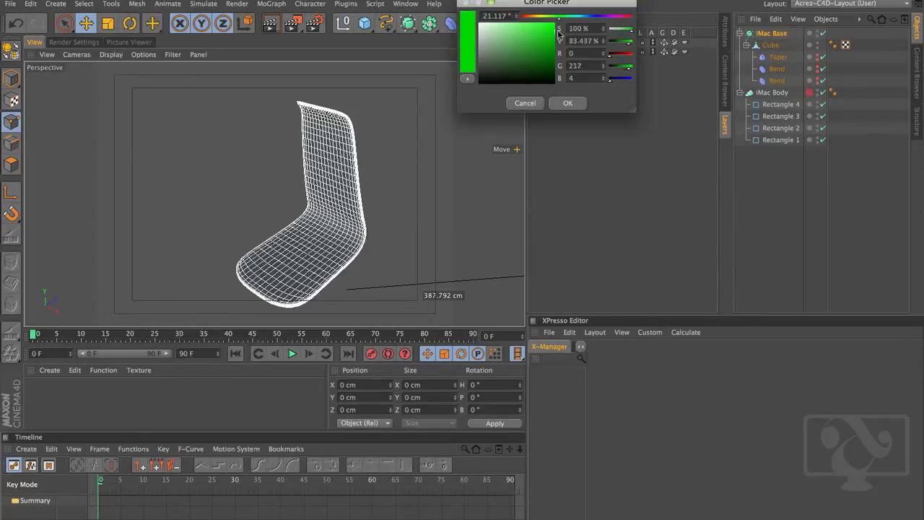
left_click(587, 16)
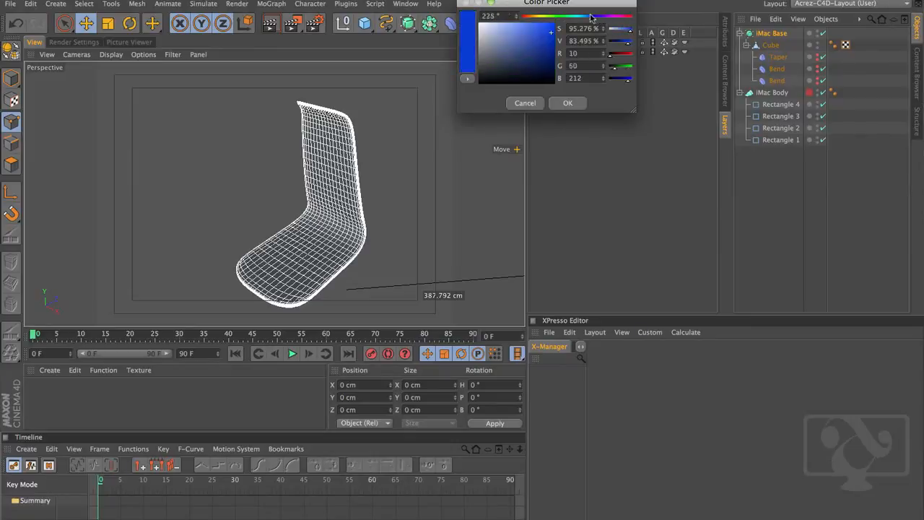
left_click(570, 103)
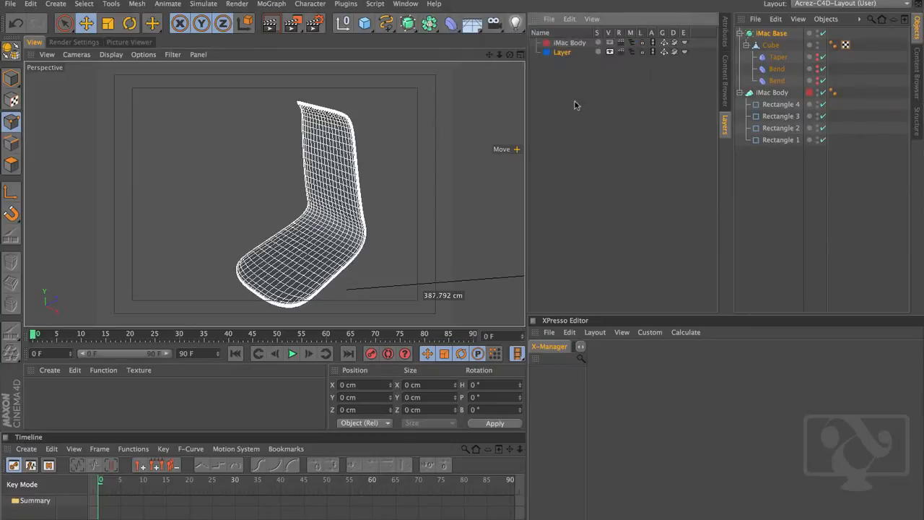
Rename the new layer iMac Base and assign the iMac Base object to it.
double_click(563, 52)
type("iM")
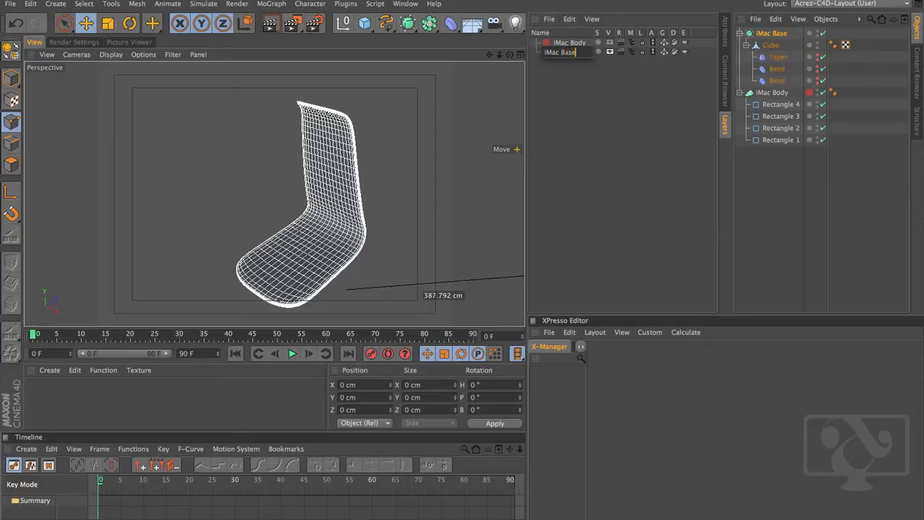
type("ac Base")
left_click(566, 52)
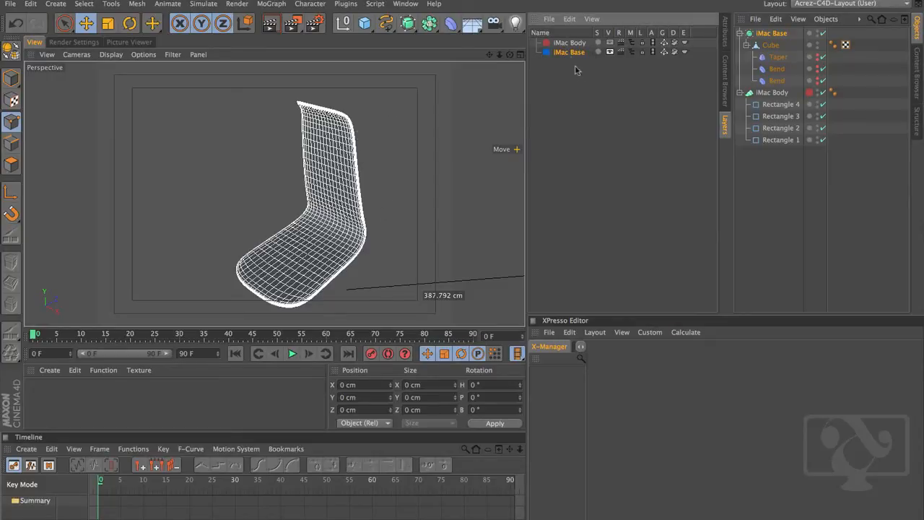
left_click_drag(571, 54, 776, 34)
Make the iMac Body layer visible again and view the body together with the stand in perspective.
left_click(610, 52)
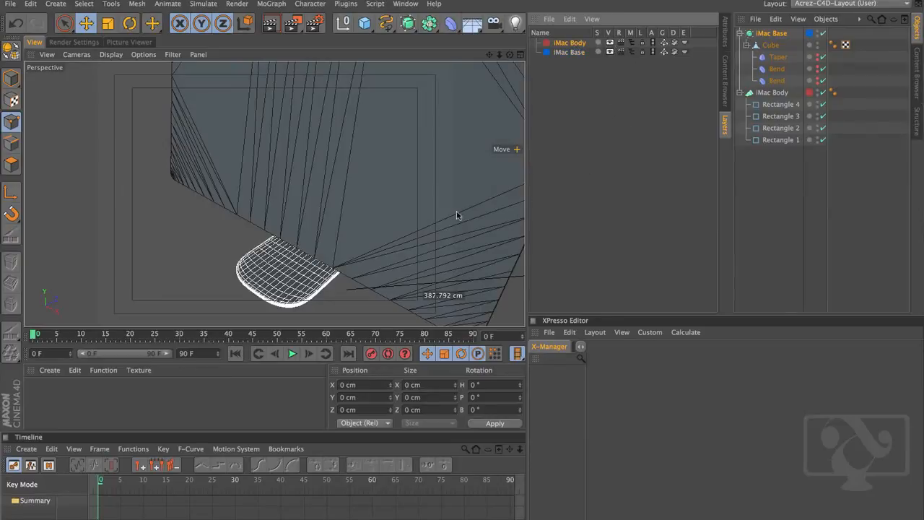
scroll(456, 215, "down", 6)
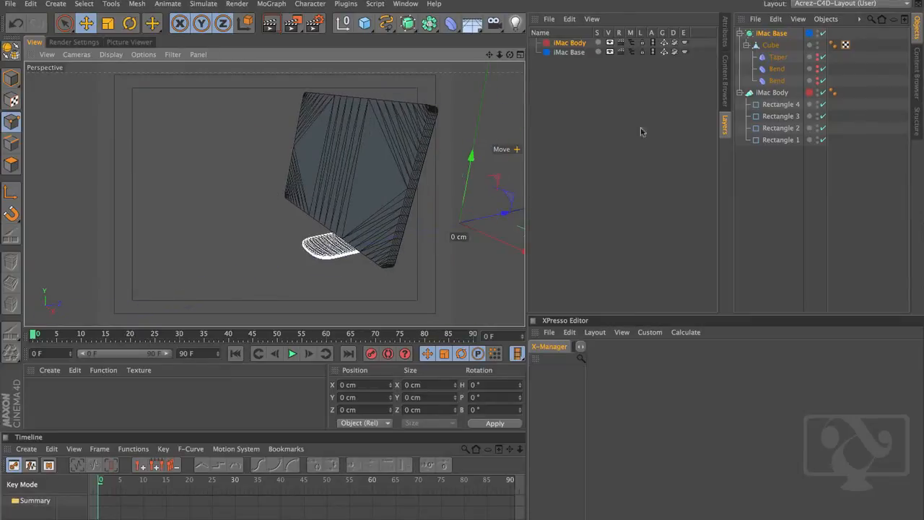
left_click_drag(365, 220, 371, 254, "alt")
right_click_drag(371, 253, 340, 211, "alt")
left_click_drag(339, 211, 368, 252, "alt")
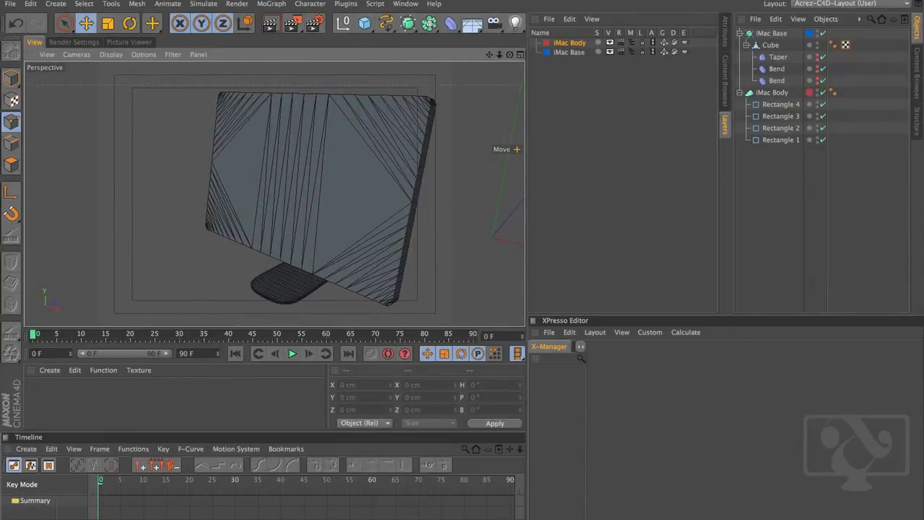
Save an incremental version of the project and hide the iMac Body layer so the stand is shown alone up close.
left_click(15, 5)
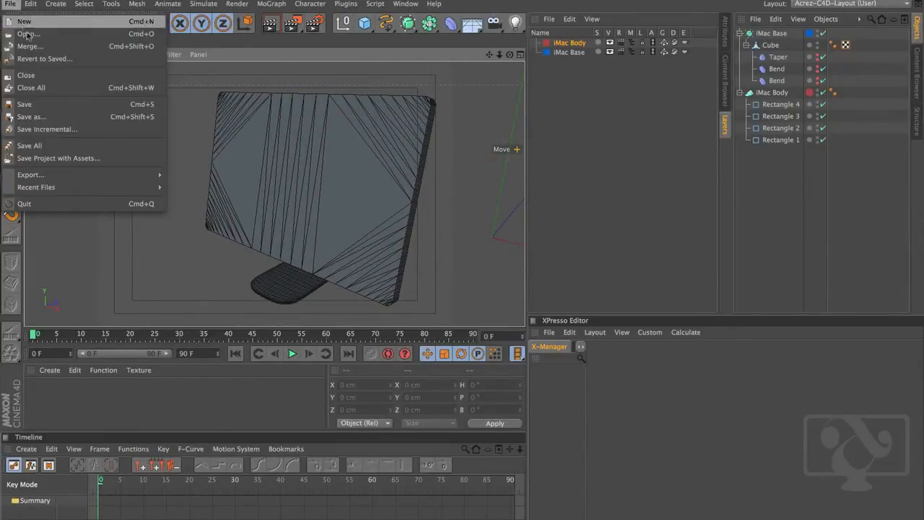
left_click(62, 129)
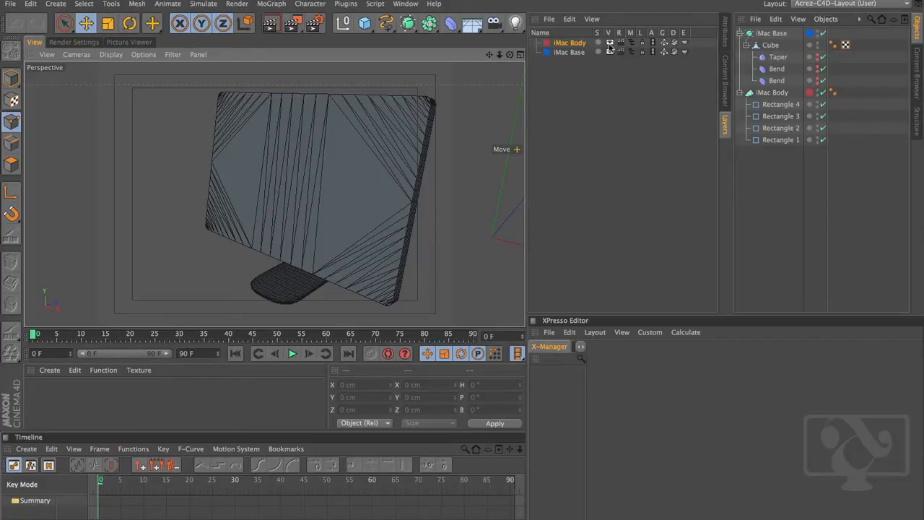
left_click(609, 43)
scroll(303, 289, "up", 6)
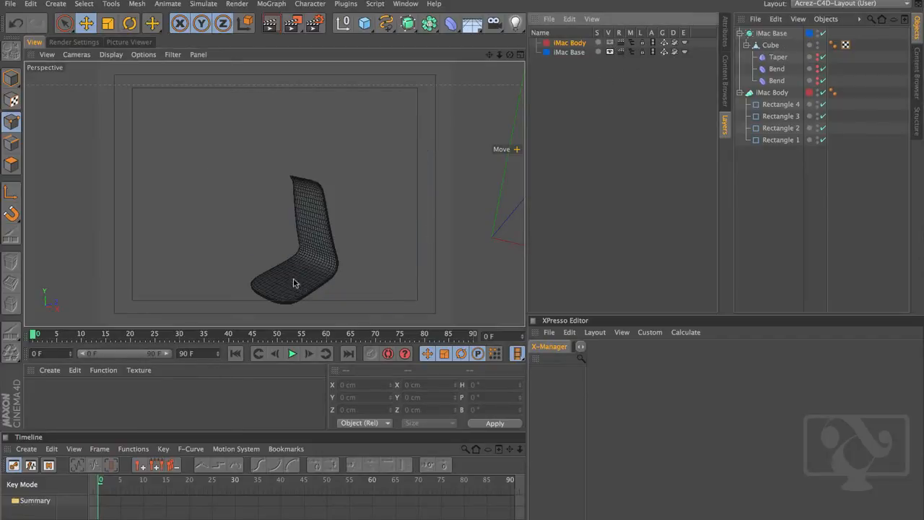
left_click_drag(330, 292, 424, 166, "alt")
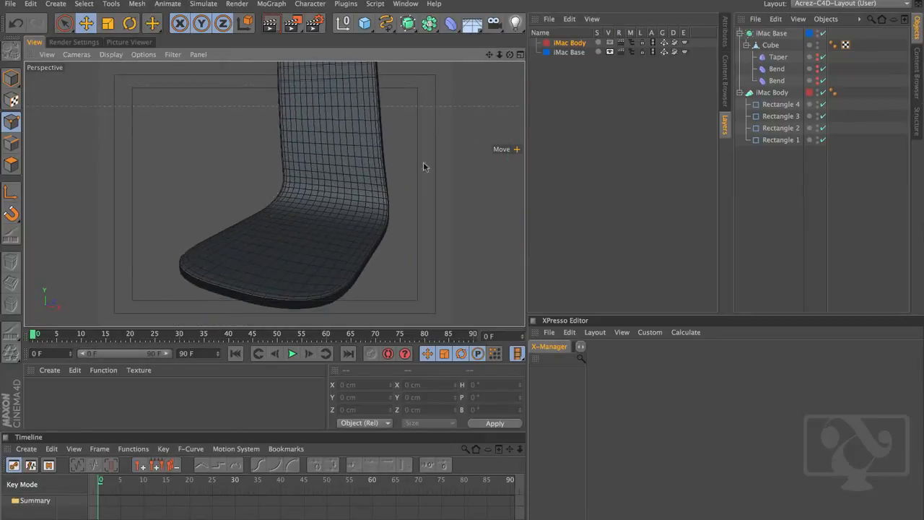
Compare the stand's foot with the iMac reference image in the Right view, and return to the perspective view.
left_click(521, 55)
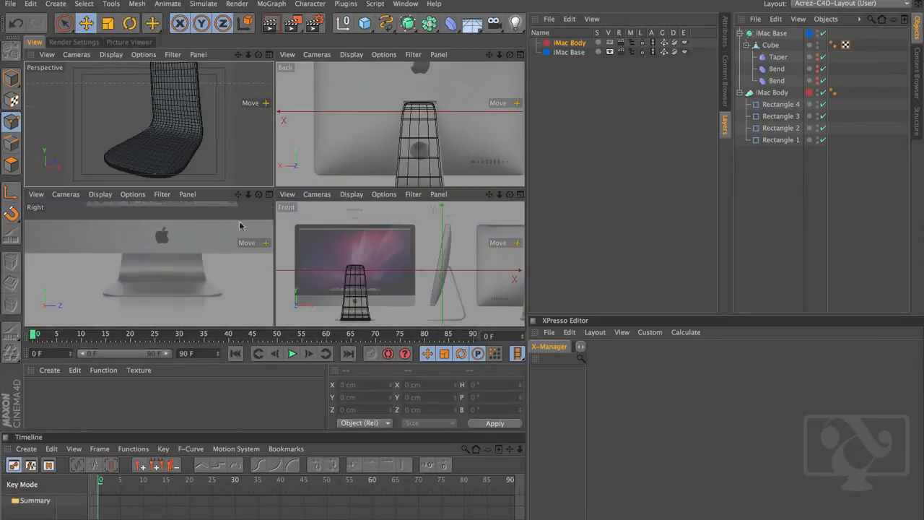
left_click(269, 196)
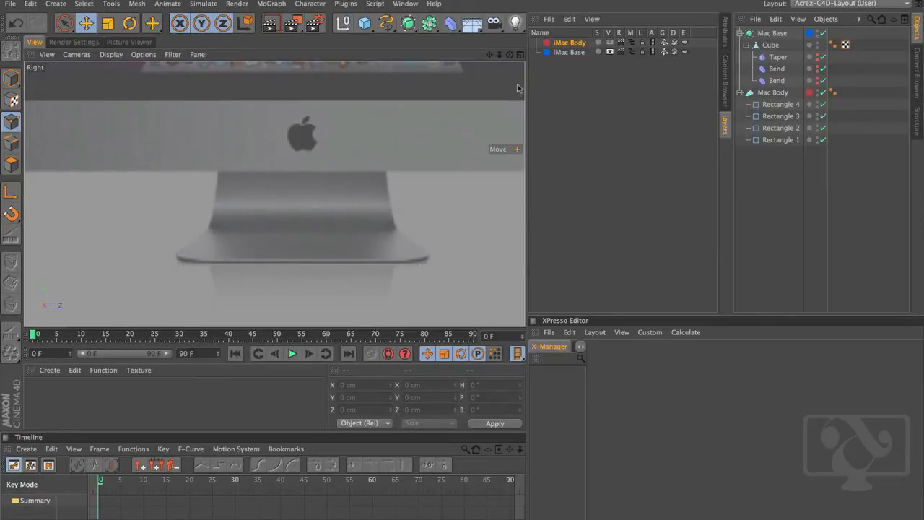
left_click(521, 55)
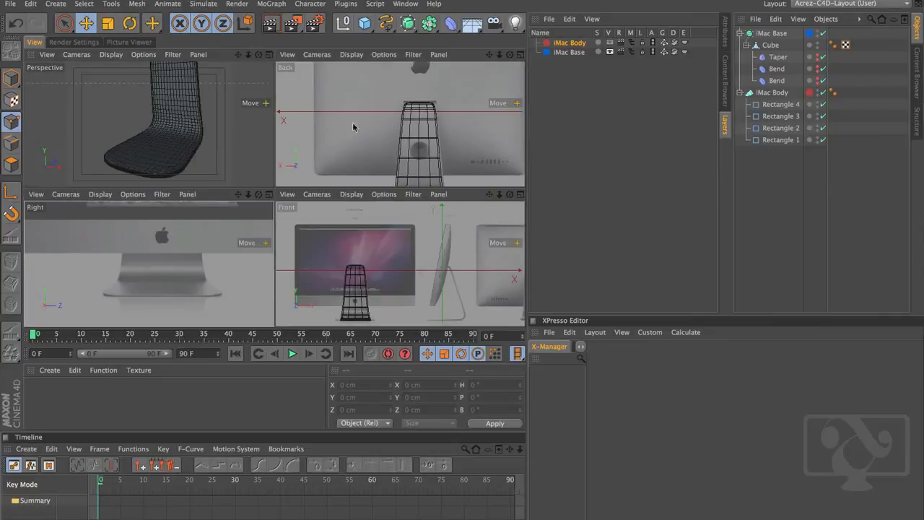
left_click(268, 55)
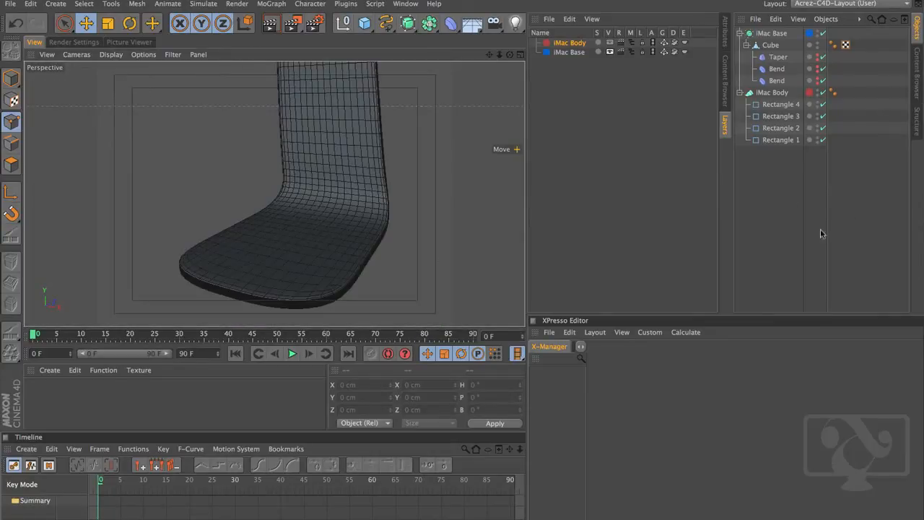
Turn off the iMac Base HyperNURBS and prepare the Cube's points for Live Selection with nothing selected.
left_click(823, 33)
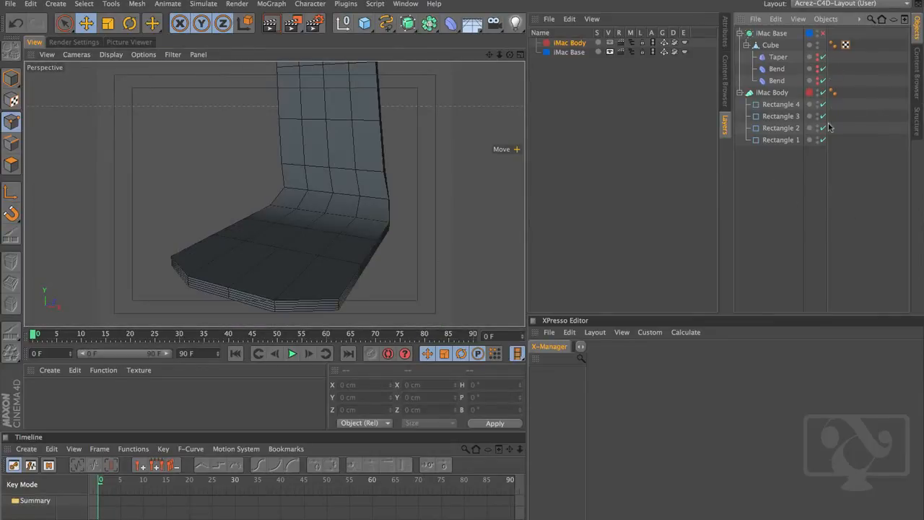
left_click(771, 46)
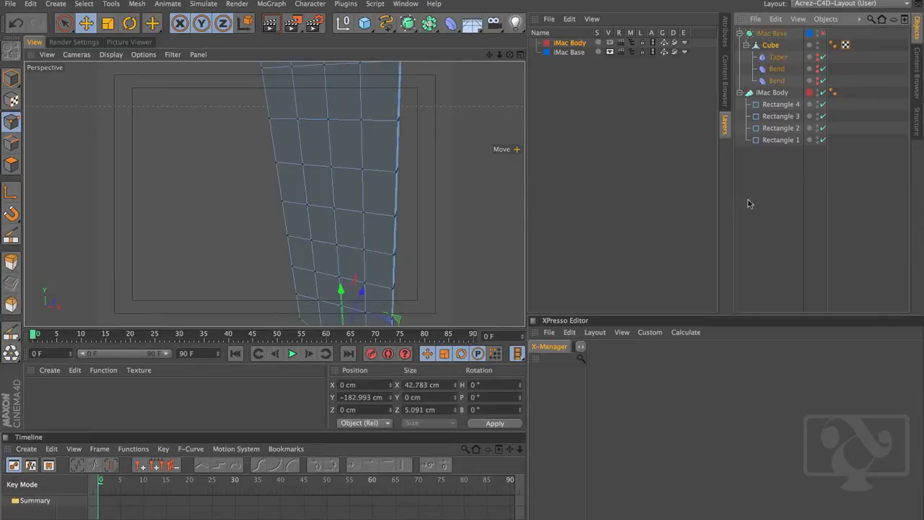
left_click_drag(332, 241, 274, 195, "alt")
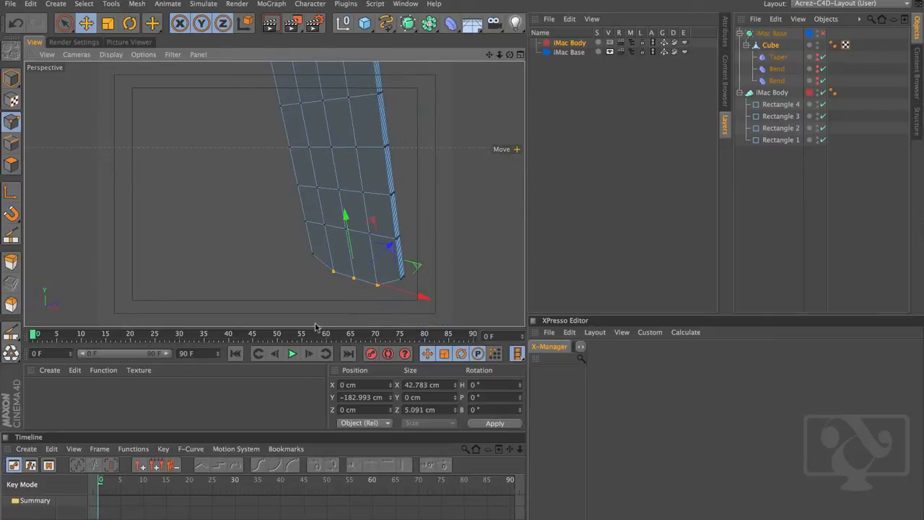
left_click(288, 290)
left_click_drag(367, 305, 381, 289, "alt")
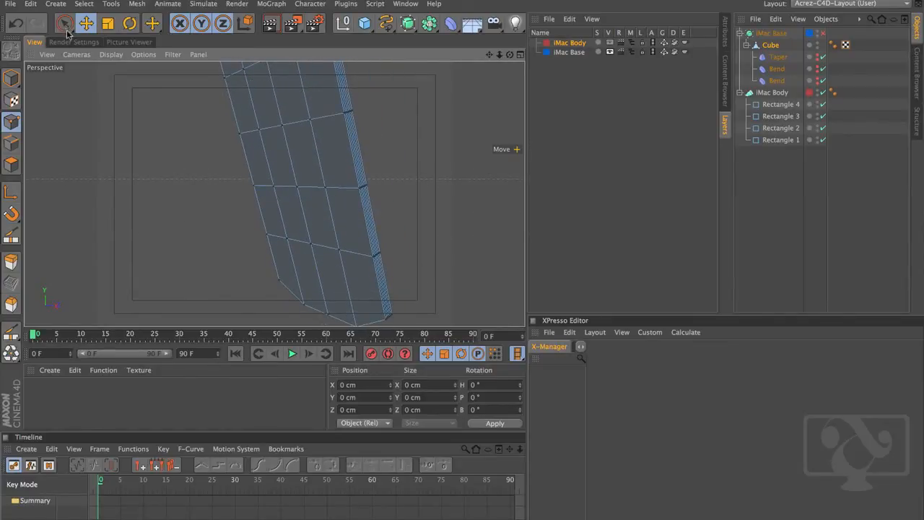
left_click_drag(63, 33, 101, 34)
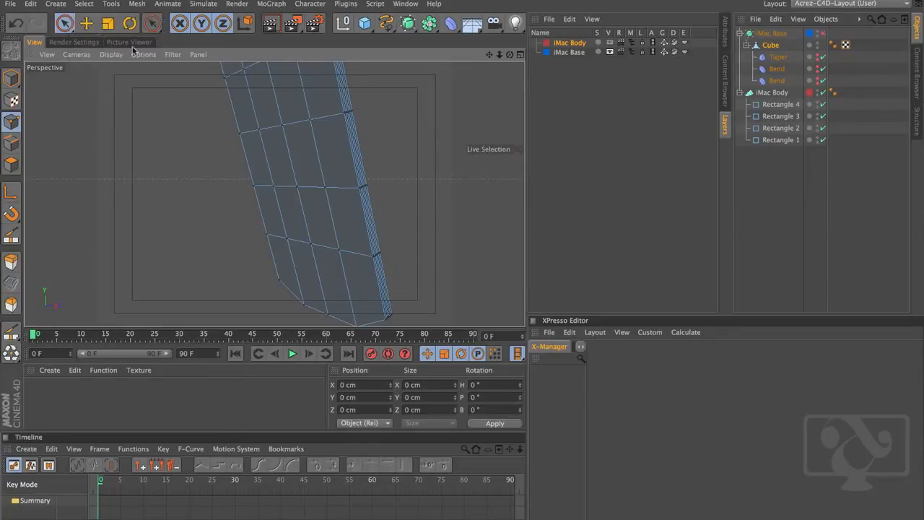
left_click(724, 36)
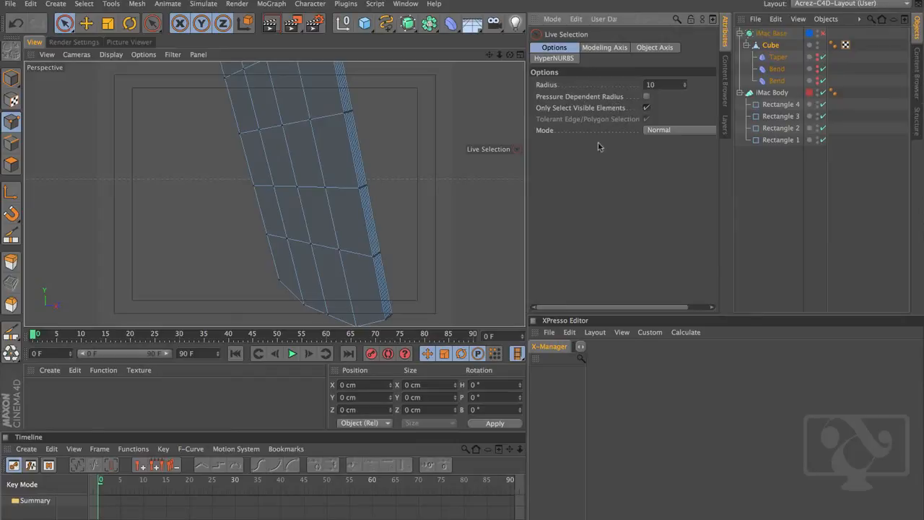
Select the outer side points of the Cube's three lowest side rows and scale them along X to about 90.18 cm wide.
left_click(375, 255)
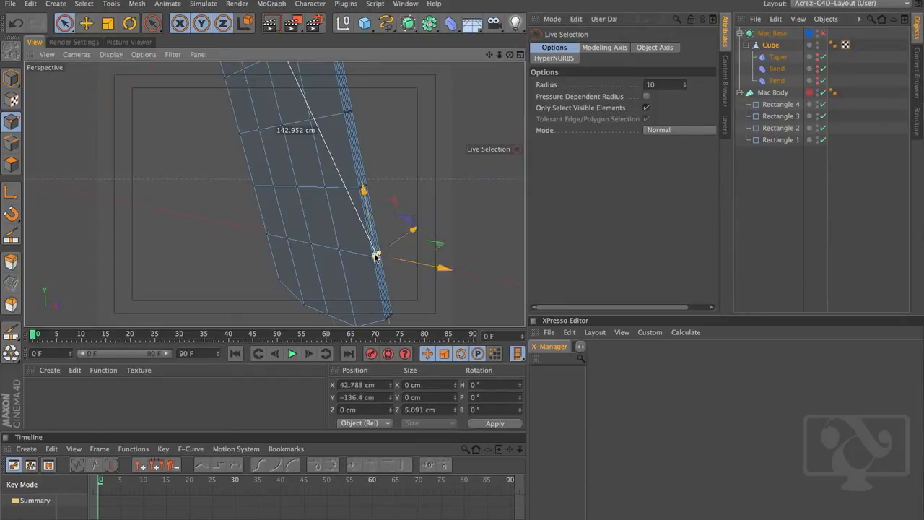
left_click(365, 190, "shift")
left_click_drag(262, 250, 203, 276, "alt")
left_click(167, 188, "shift")
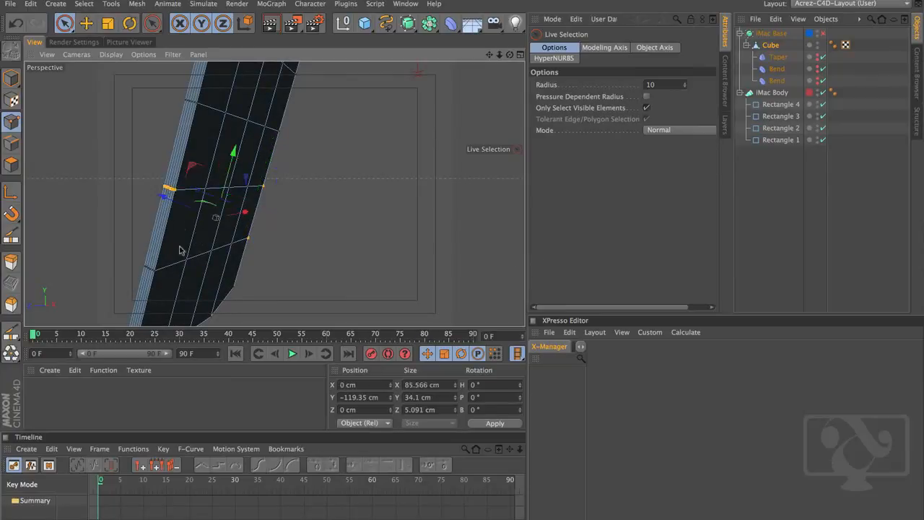
left_click(148, 268, "shift")
left_click_drag(223, 294, 193, 248, "alt")
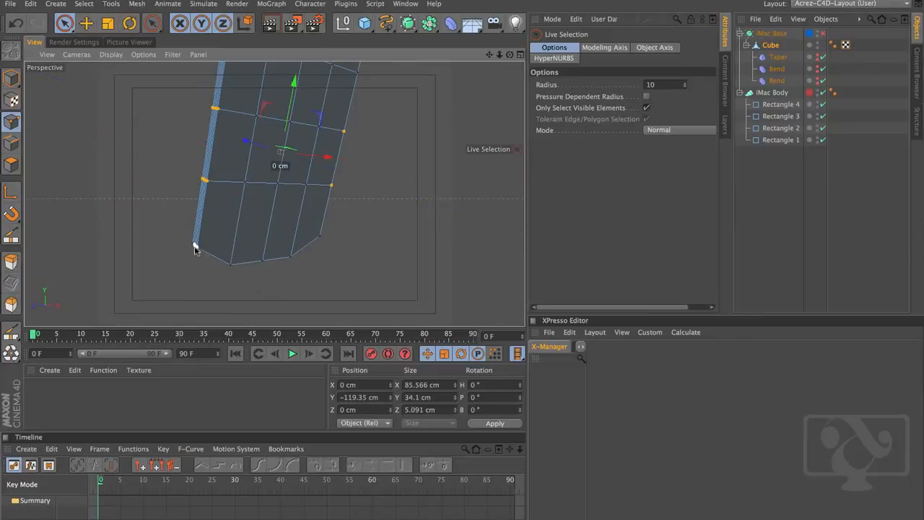
left_click(194, 246, "shift")
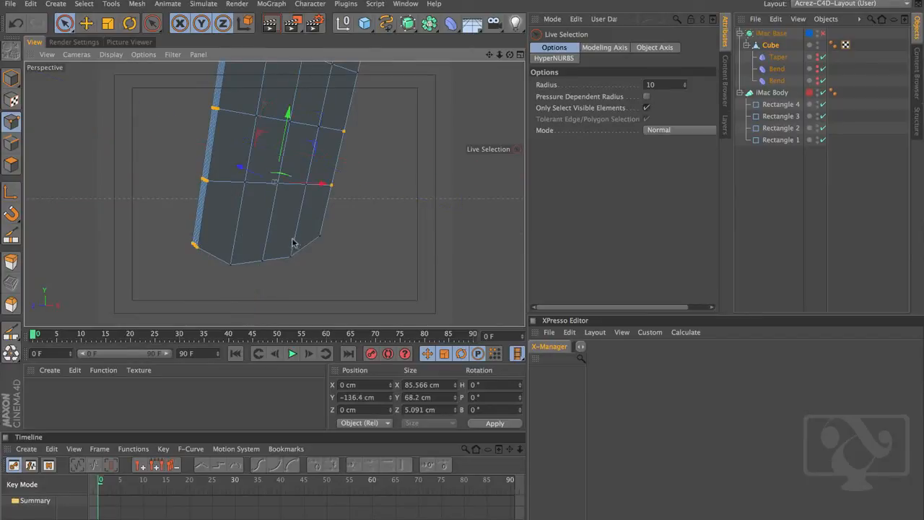
left_click_drag(293, 243, 346, 259, "alt")
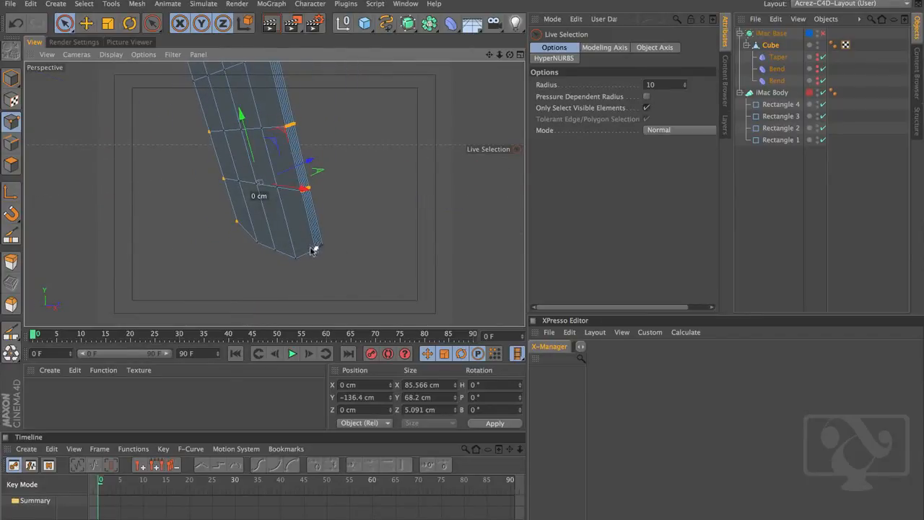
left_click(315, 249, "shift")
left_click_drag(252, 231, 364, 230, "alt")
middle_click_drag(318, 182, 313, 214, "alt")
left_click_drag(313, 214, 354, 214, "alt")
key("t")
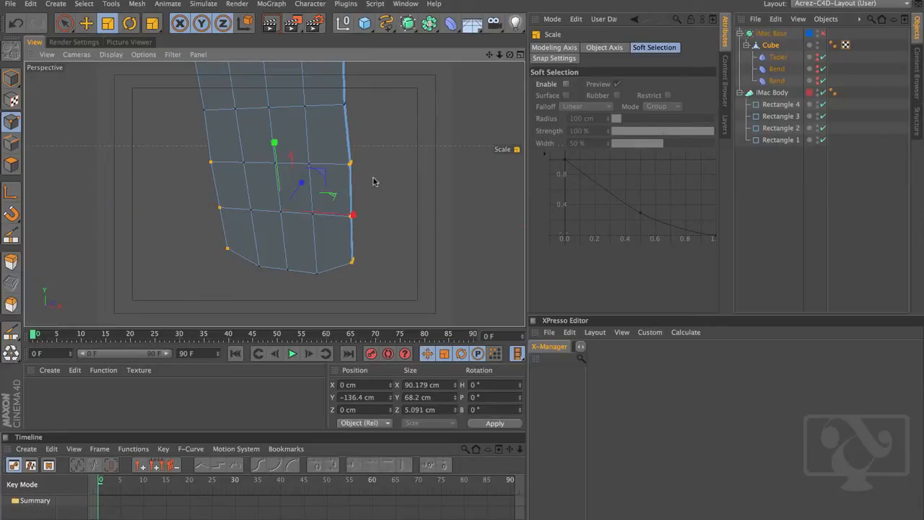
Deselect the uppermost of the three side rows and scale the remaining two along X to about 93.75 cm wide.
left_click_drag(373, 182, 363, 177, "alt")
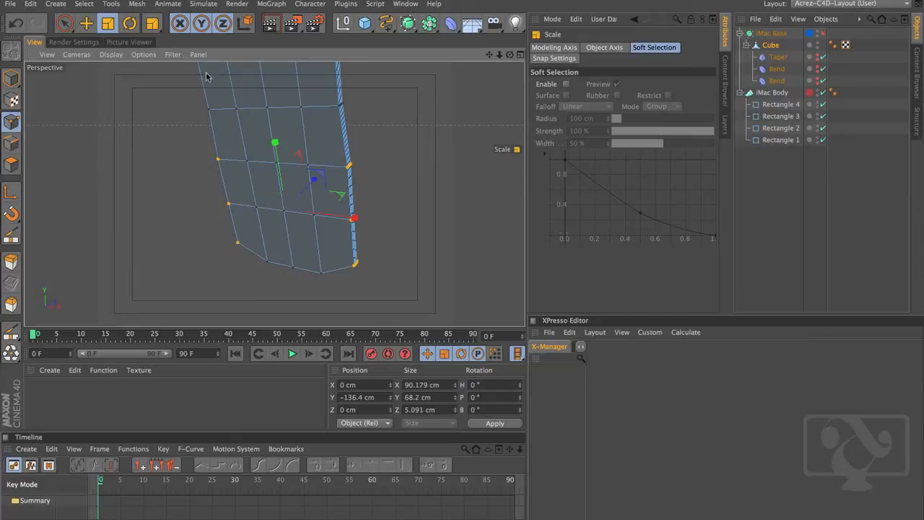
key("space")
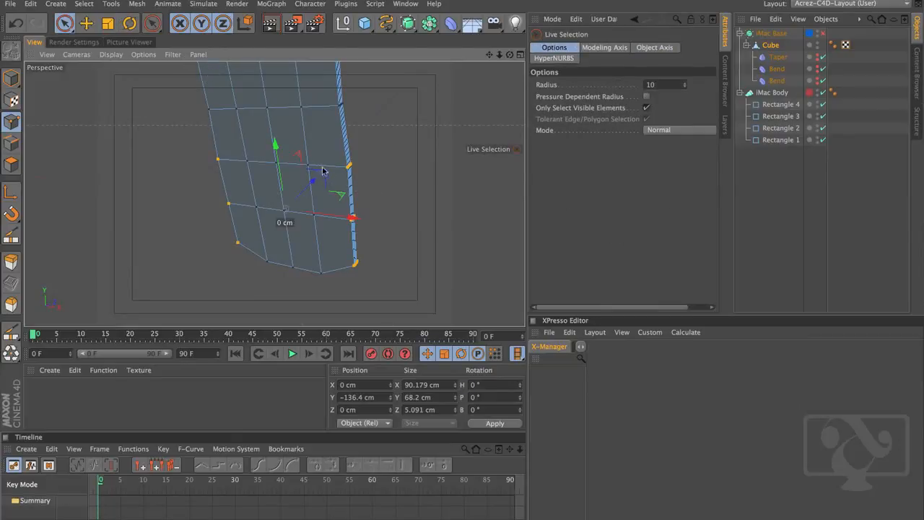
left_click_drag(322, 171, 374, 186, "alt")
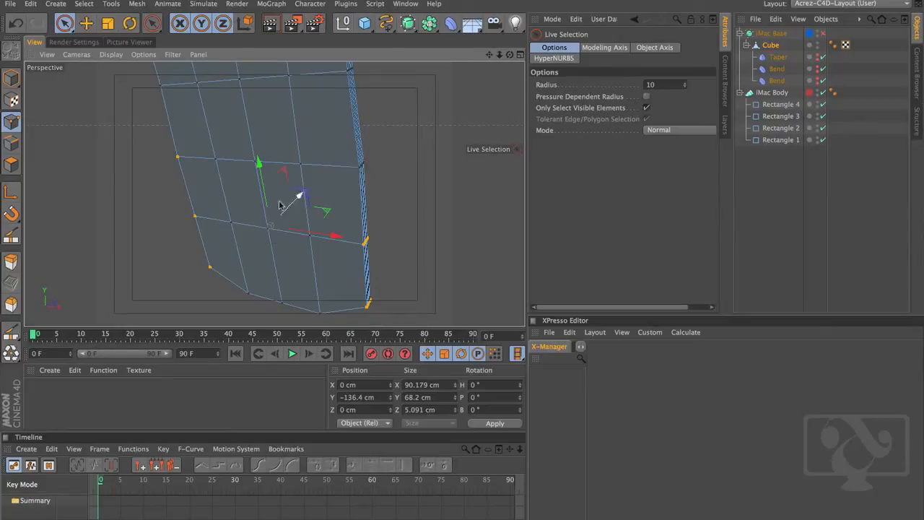
left_click_drag(288, 203, 211, 199, "alt")
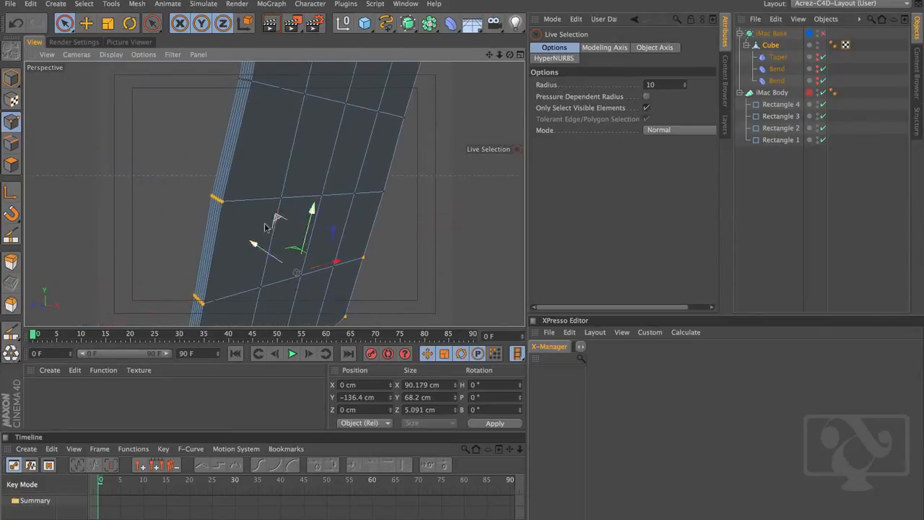
left_click_drag(320, 226, 345, 214, "alt")
key("t")
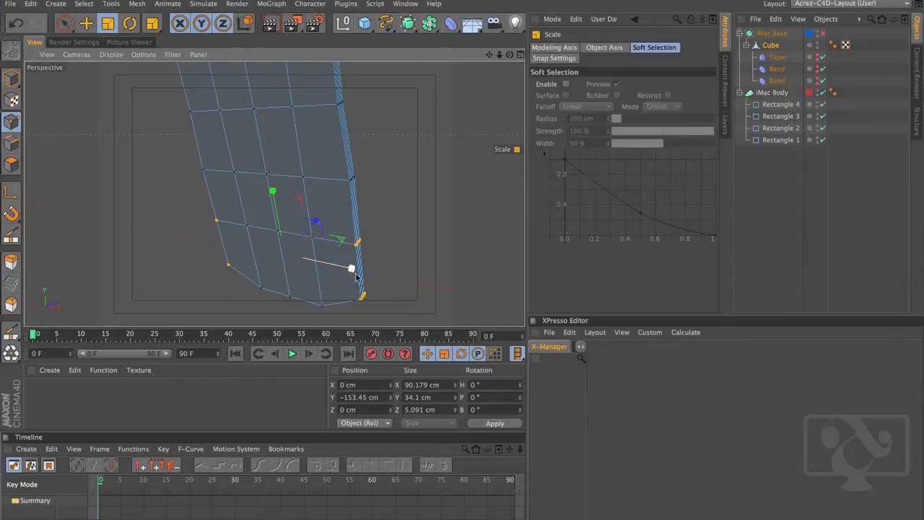
left_click_drag(342, 268, 425, 192)
left_click_drag(352, 271, 334, 239)
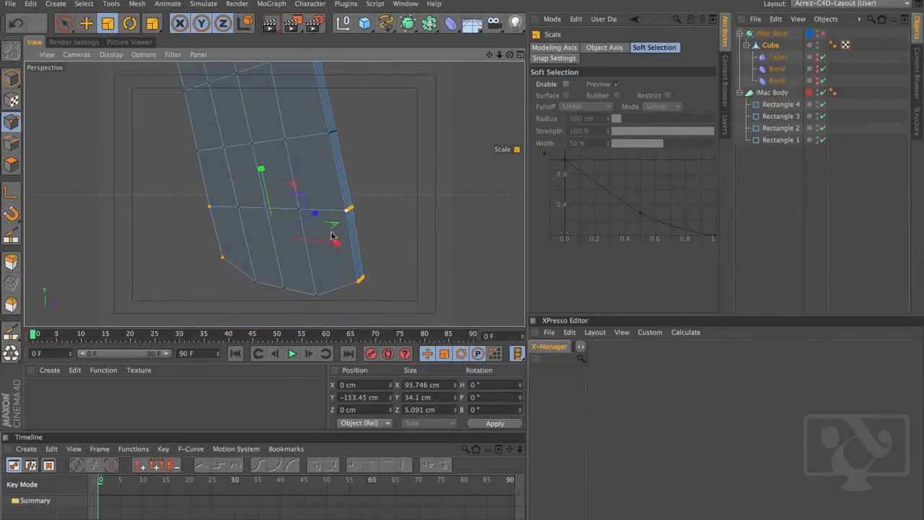
Deselect the upper of the two remaining side rows and scale the lowest one along X to about 98.64 cm wide.
key("space")
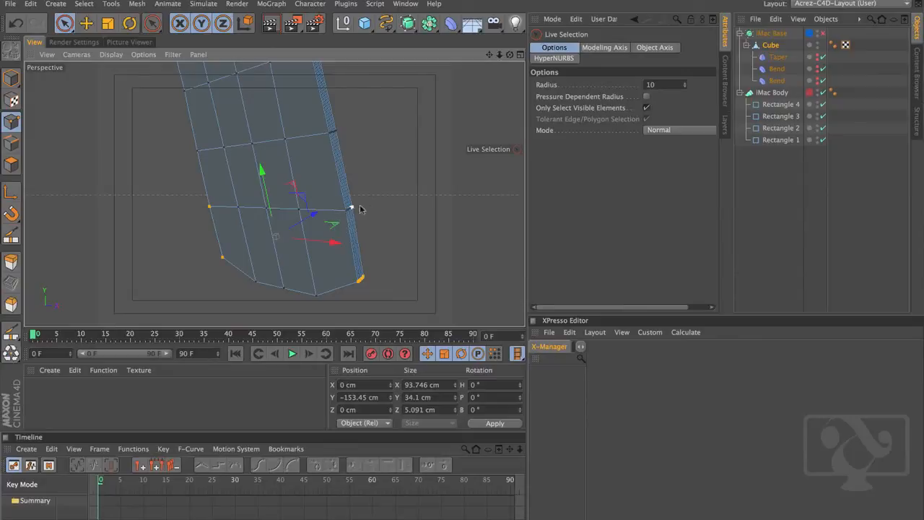
left_click_drag(336, 233, 448, 226, "alt")
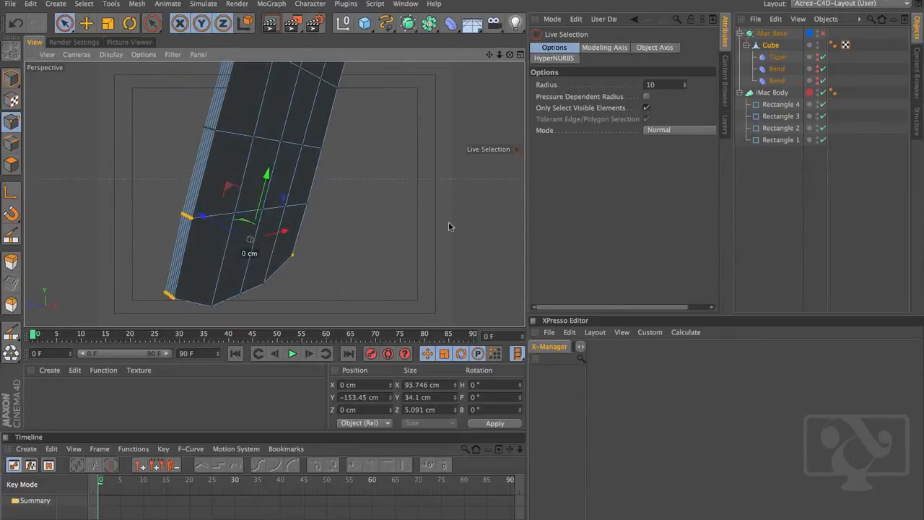
left_click(187, 215, "ctrl")
left_click_drag(258, 244, 108, 246, "alt")
key("t")
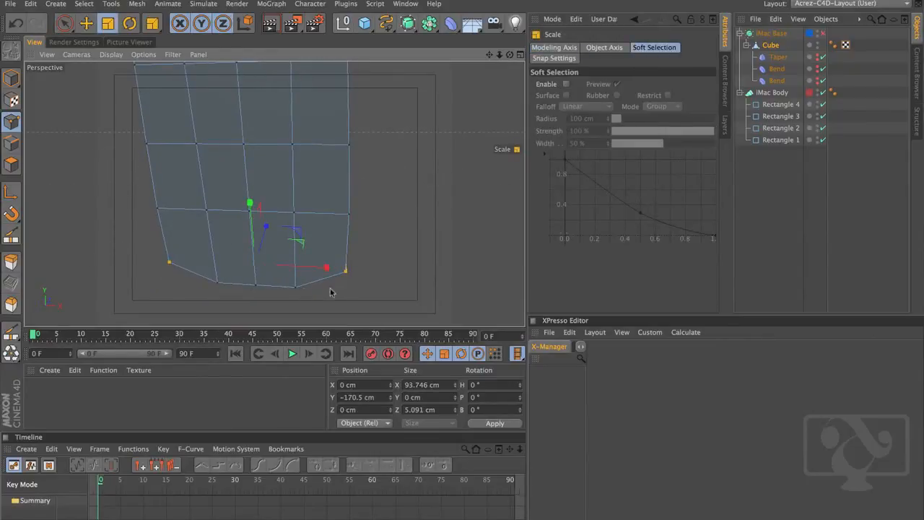
left_click_drag(322, 269, 204, 196)
Turn the iMac Base HyperNURBS back on, clear the object selection and view the flared foot in perspective.
left_click_drag(324, 224, 304, 264, "alt")
key("e")
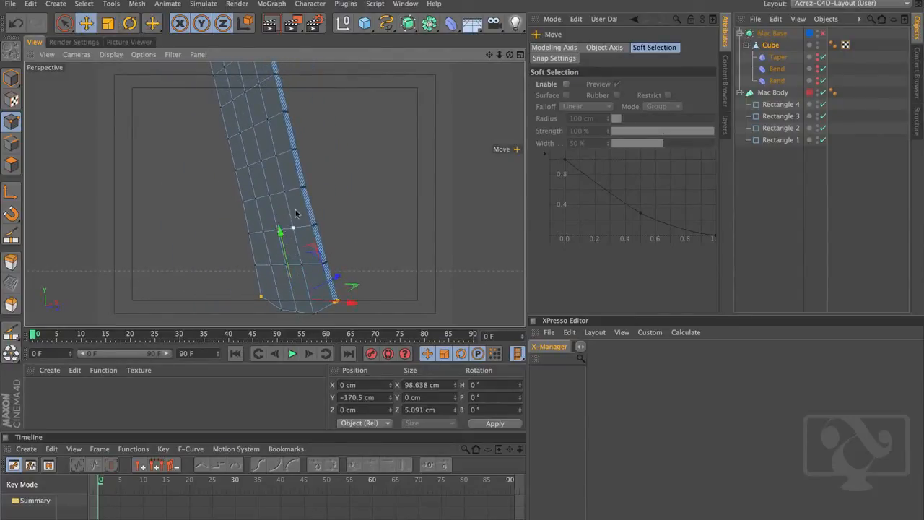
left_click_drag(294, 245, 226, 214, "alt")
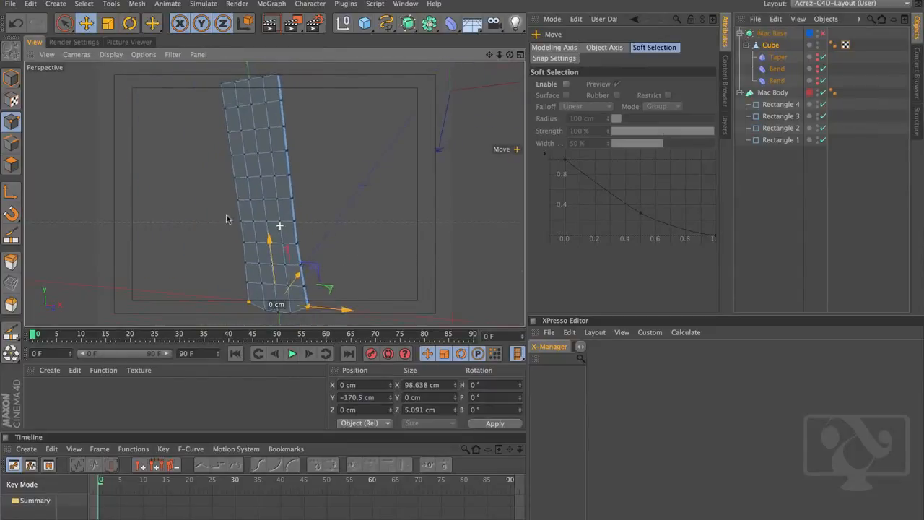
left_click(823, 35)
left_click(768, 180)
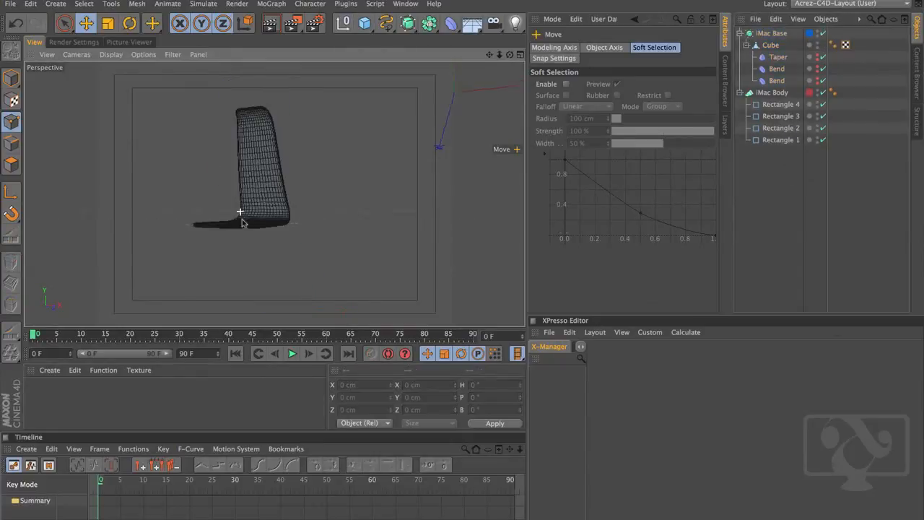
left_click_drag(239, 212, 206, 290, "alt")
right_click_drag(200, 258, 257, 248, "alt")
middle_click_drag(226, 292, 236, 255, "alt")
left_click_drag(235, 258, 303, 226, "alt")
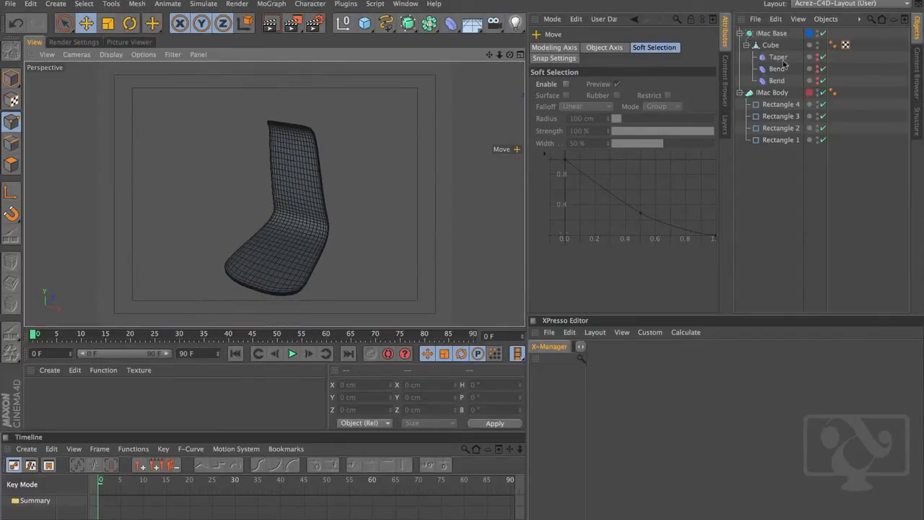
Make the iMac Body layer visible in the viewport again and select the iMac Body loft to show its attributes.
left_click(775, 34)
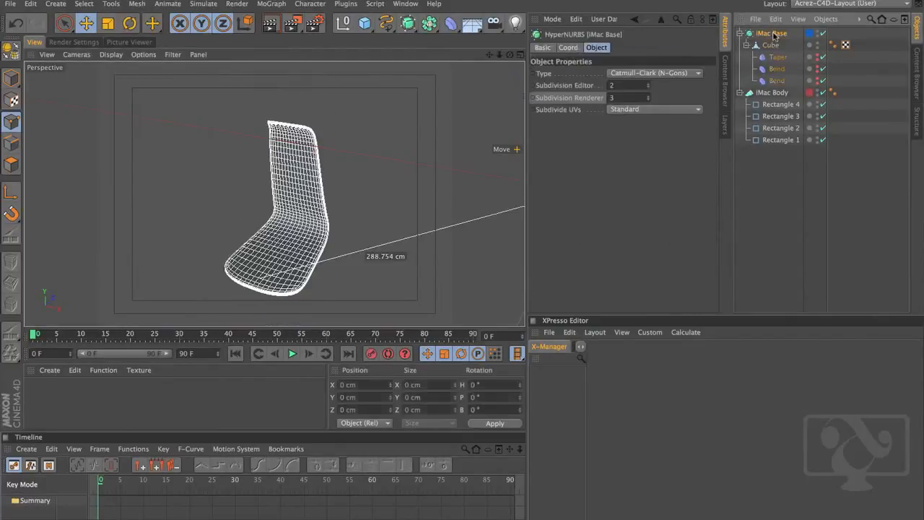
left_click(770, 93)
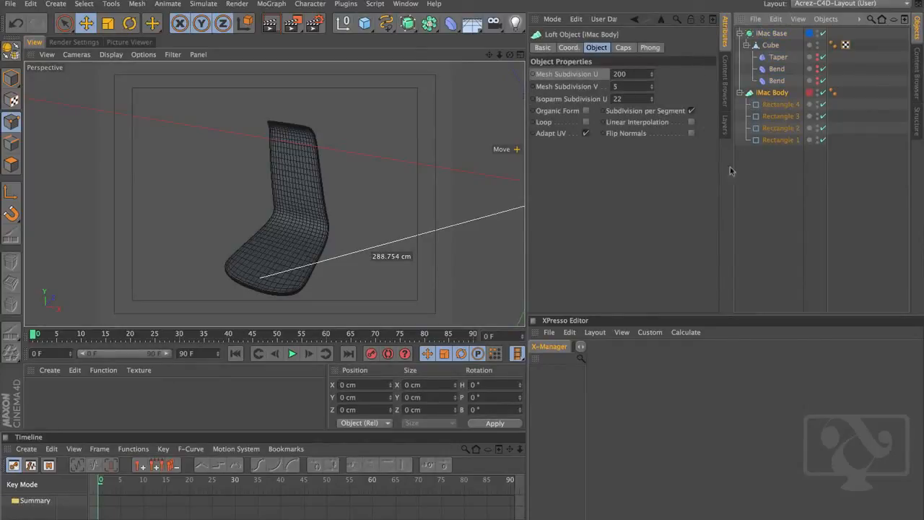
left_click(724, 124)
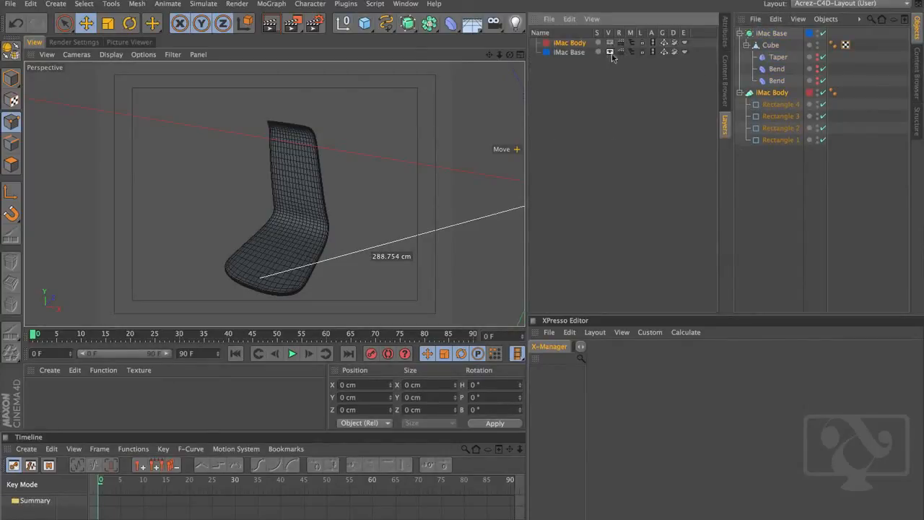
left_click(610, 52)
left_click_drag(346, 166, 448, 130, "alt")
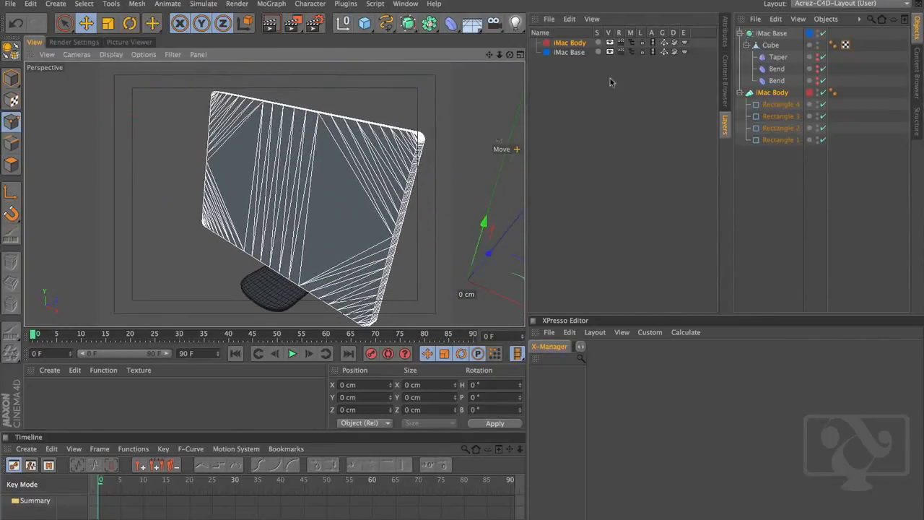
left_click(725, 32)
left_click(773, 96)
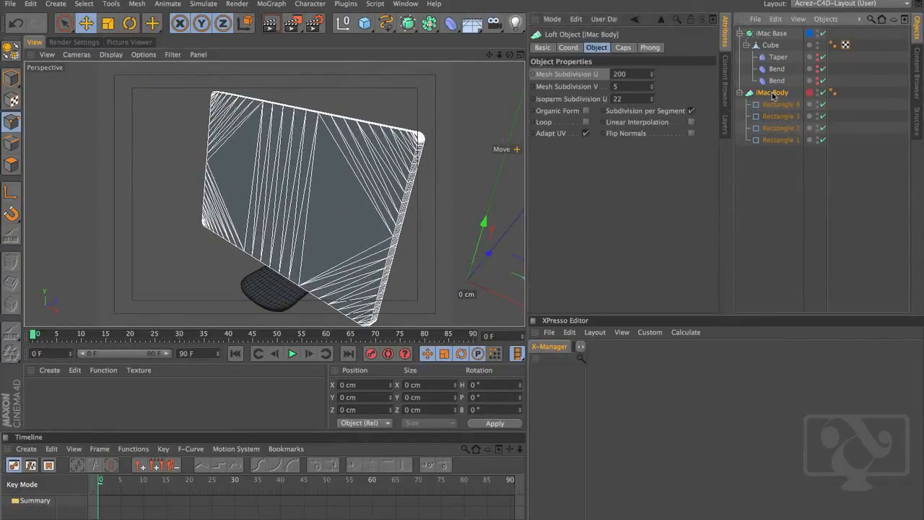
left_click_drag(371, 227, 340, 219, "alt")
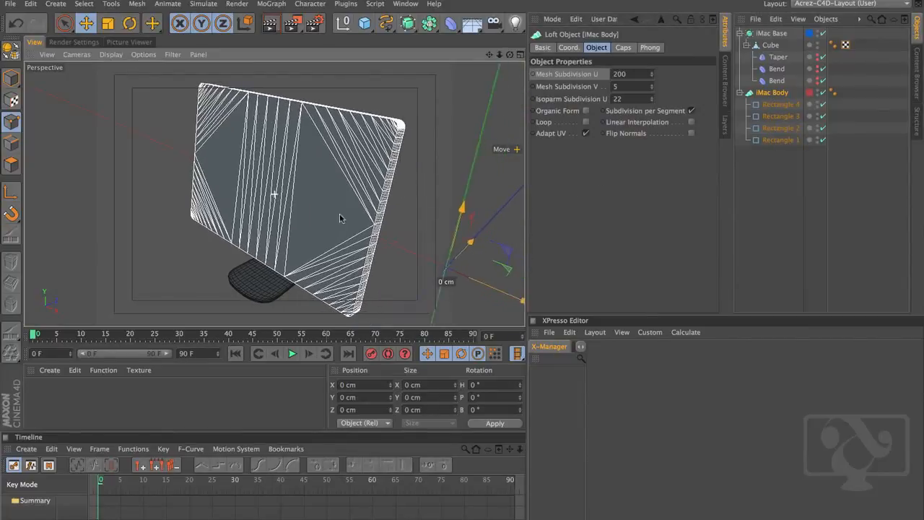
Save an incremental version of the project and clear the object selection.
left_click(13, 6)
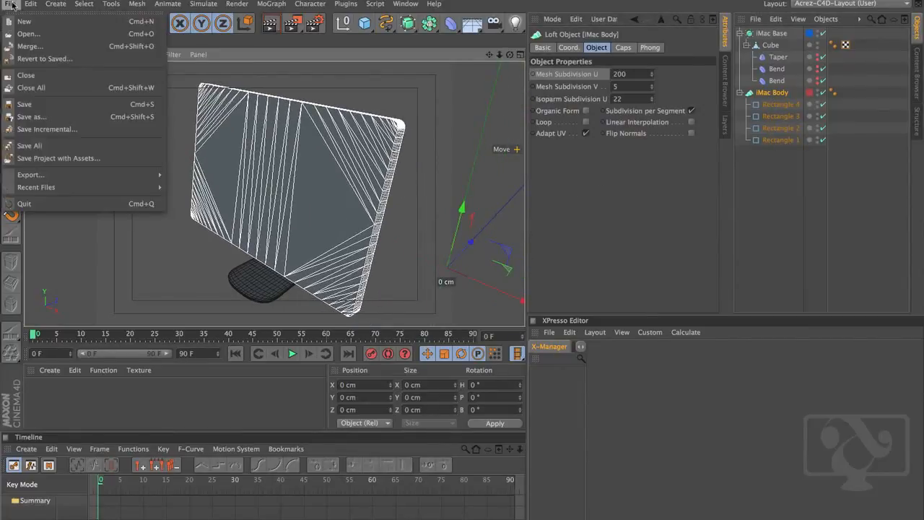
left_click(46, 130)
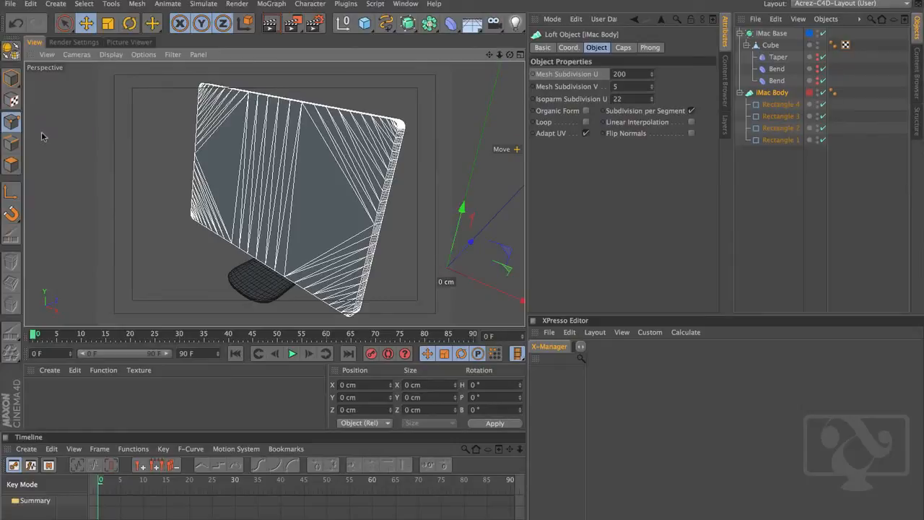
key("ctrl+d")
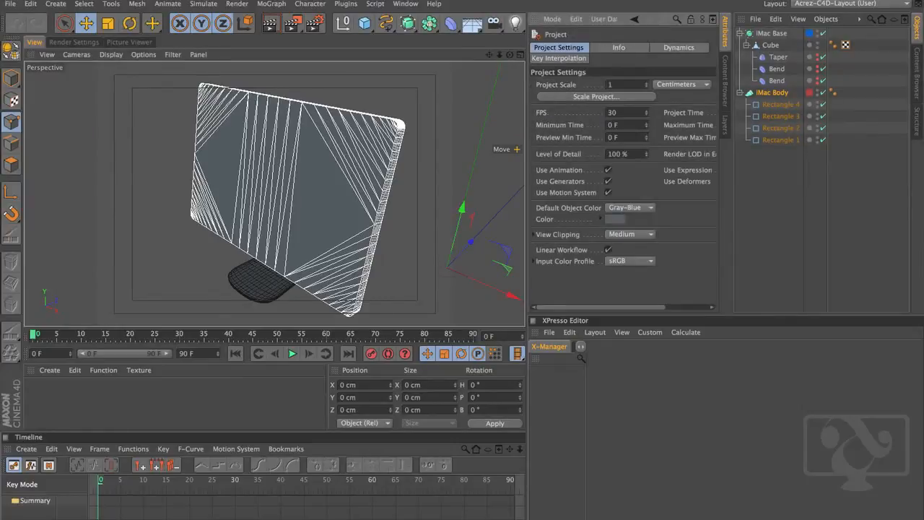
double_click(775, 93)
left_click(772, 168)
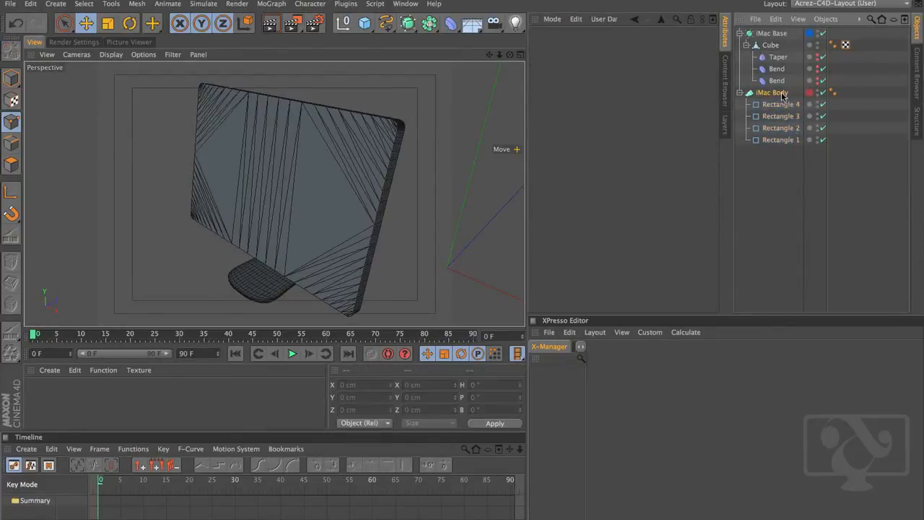
Set the cap type of the iMac Body loft to N-gons.
left_click(783, 96)
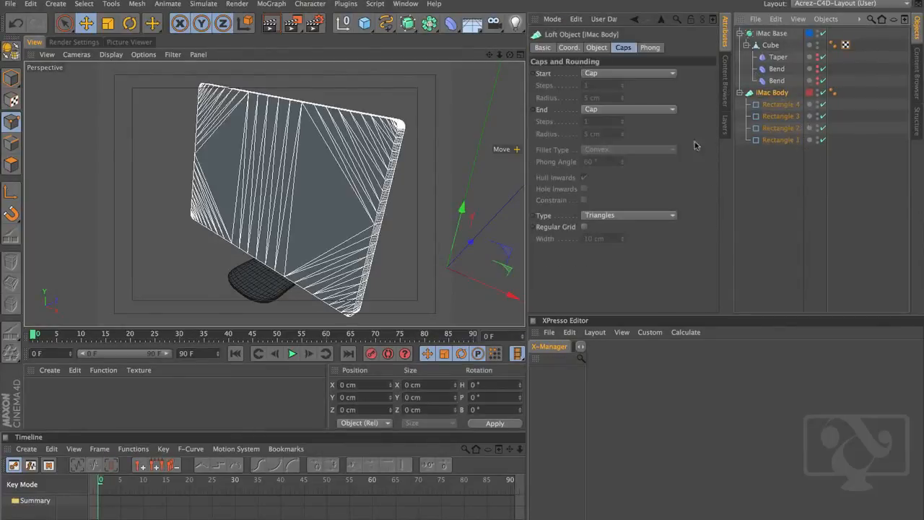
left_click(598, 48)
left_click(626, 50)
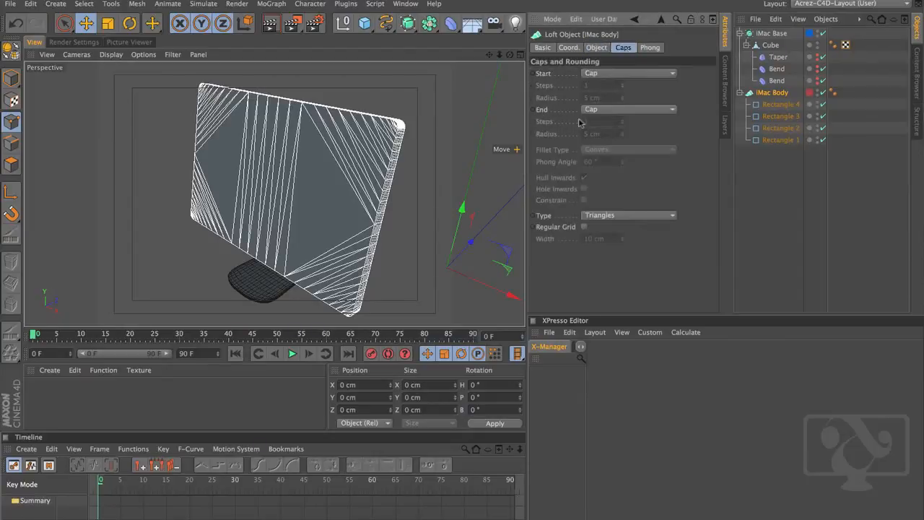
left_click(554, 217)
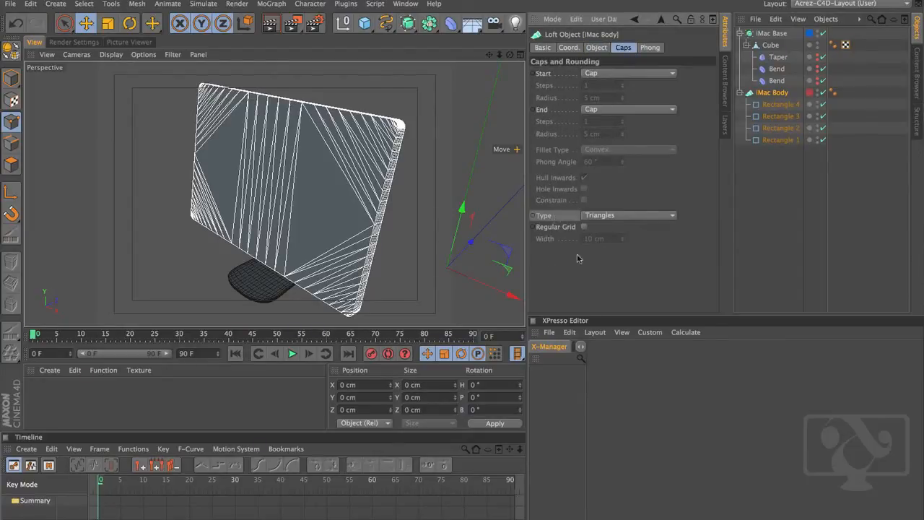
left_click(636, 216)
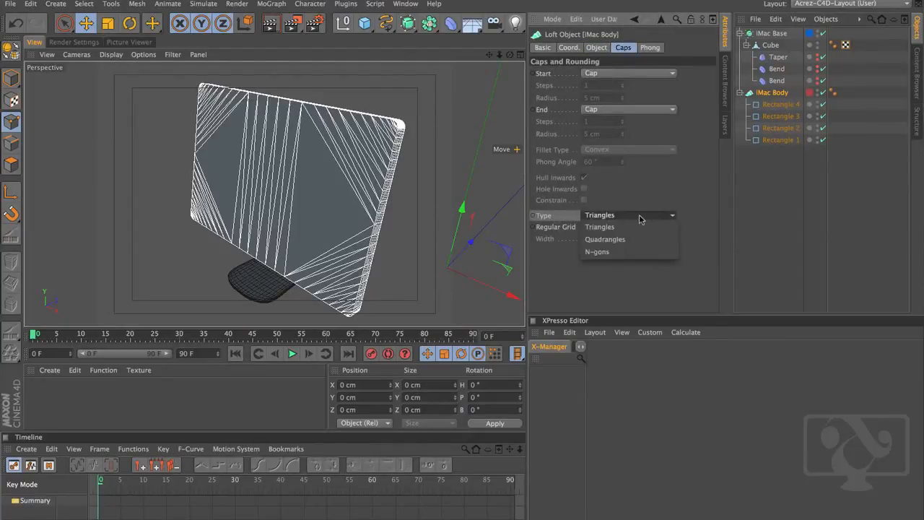
left_click(646, 253)
Set the corner radius of Rectangle 4 at the back of the iMac Body to 8 cm.
scroll(404, 165, "up", 6)
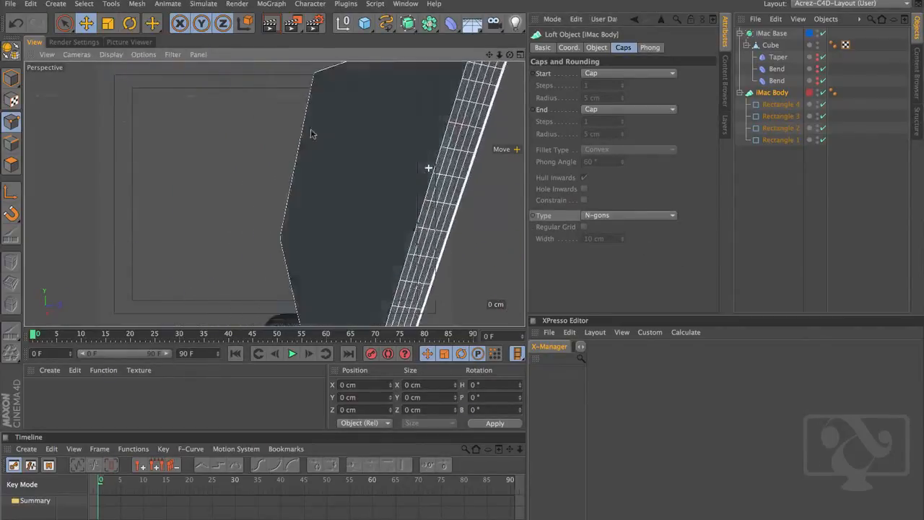
left_click_drag(310, 129, 326, 143, "alt")
left_click_drag(341, 192, 432, 169, "alt")
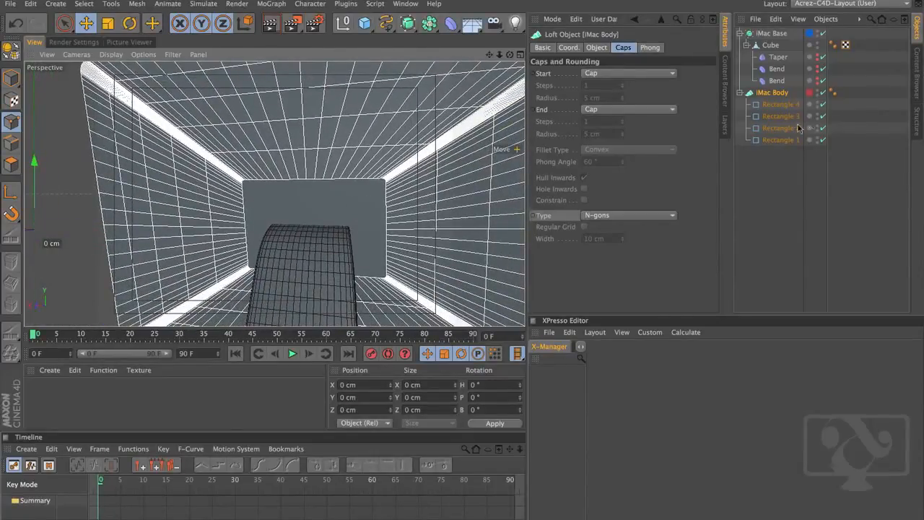
left_click(787, 104)
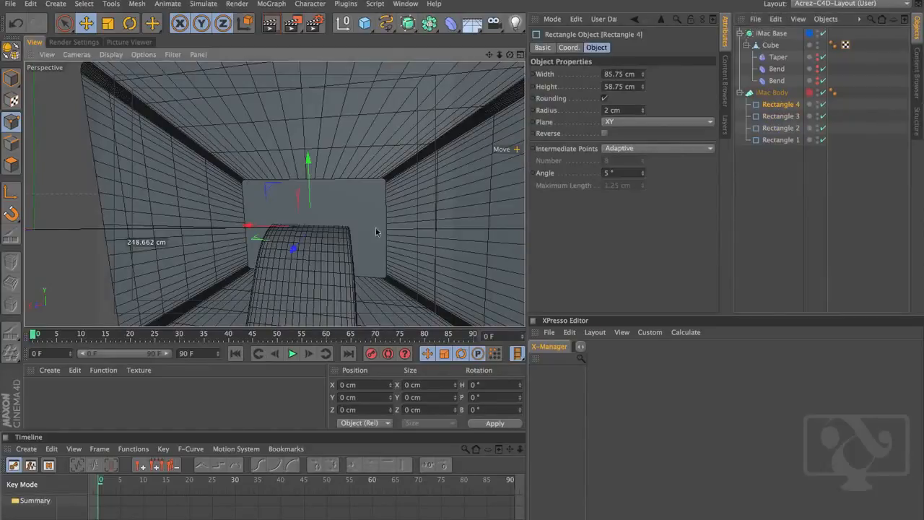
left_click_drag(417, 239, 378, 233, "alt")
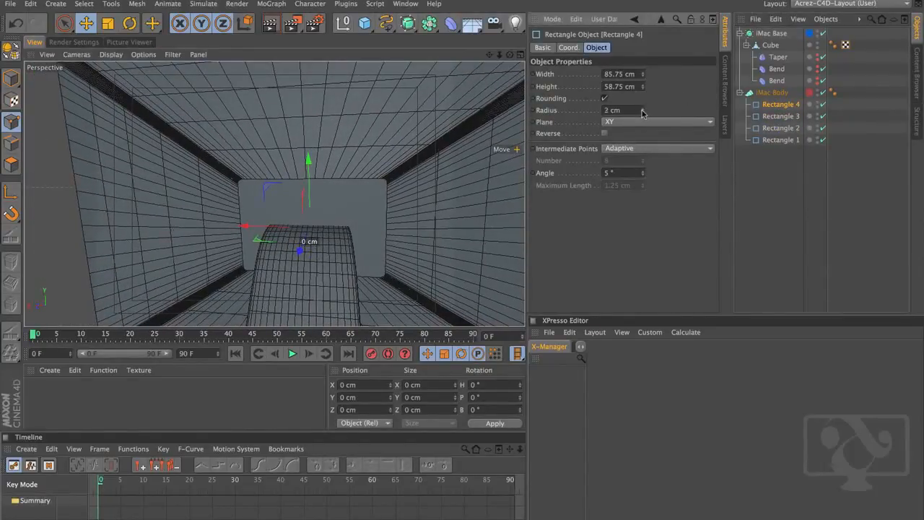
left_click_drag(643, 113, 643, 126)
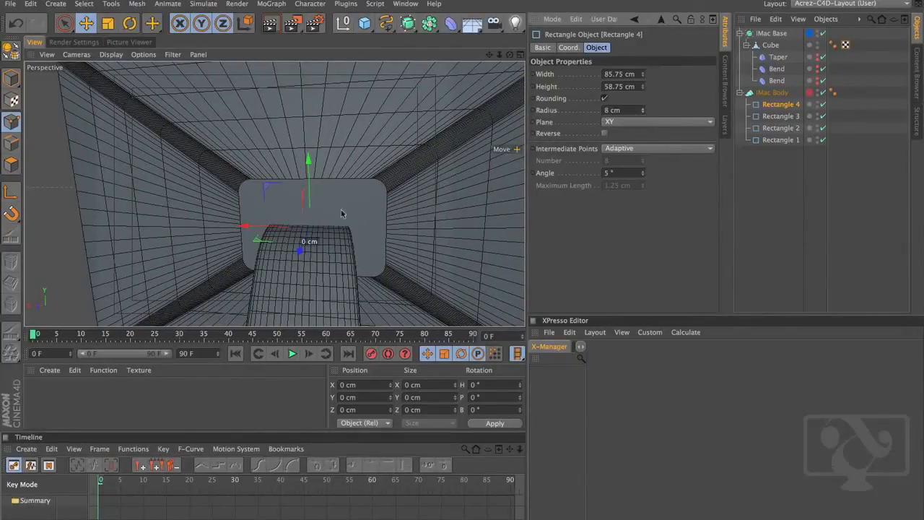
Scale Rectangle 4 down uniformly to about 62.34 cm wide and 42.71 cm high, close to the width of the stand.
left_click_drag(342, 214, 386, 210, "alt")
key("t")
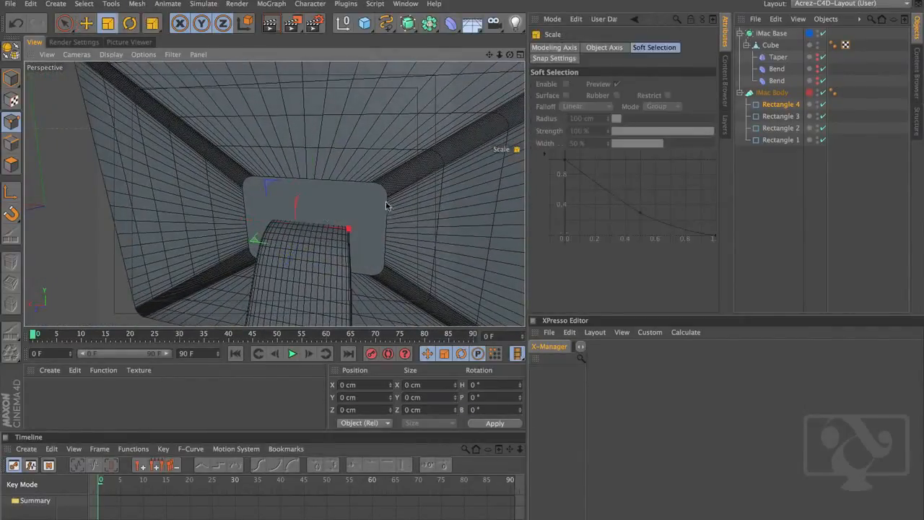
left_click_drag(342, 231, 151, 206)
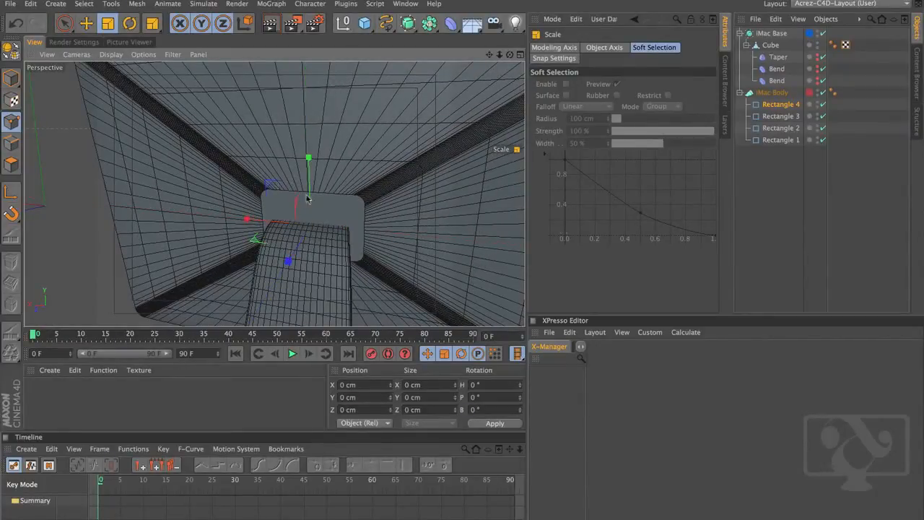
left_click_drag(309, 156, 312, 180)
Set Rectangle 4's width to 58.34 cm, its height to 28.711 cm and its corner radius to 6.816 cm.
left_click(777, 105)
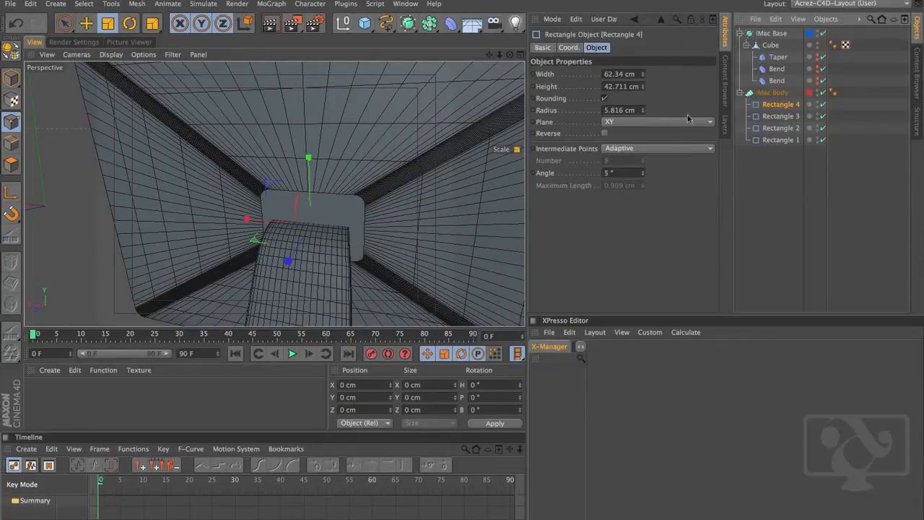
mouse_move(648, 75)
left_mouse_down()
mouse_move(648, 91)
mouse_move(645, 81)
left_mouse_up()
left_click_drag(433, 246, 426, 218, "alt")
left_click_drag(642, 112, 648, 112)
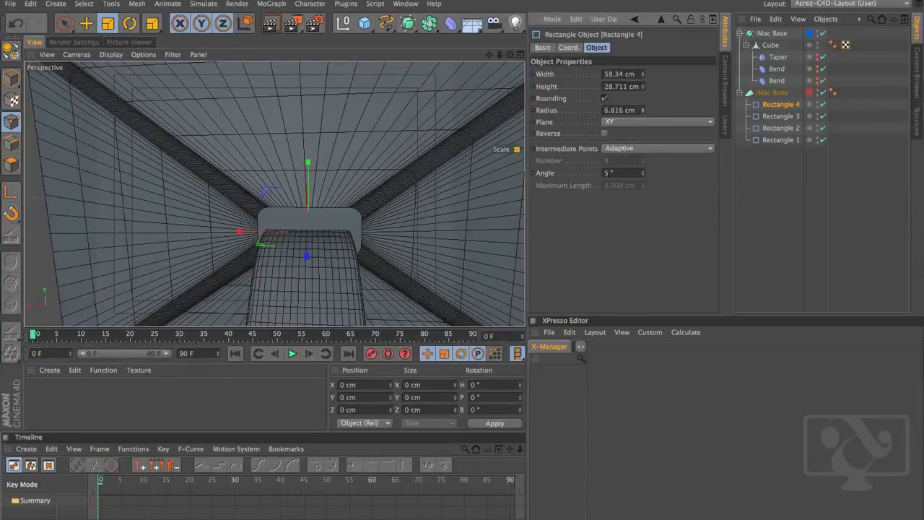
Examine the assembled iMac Body and iMac Base from the front and back in perspective, leaving no object selected.
left_click_drag(348, 228, 391, 229, "alt")
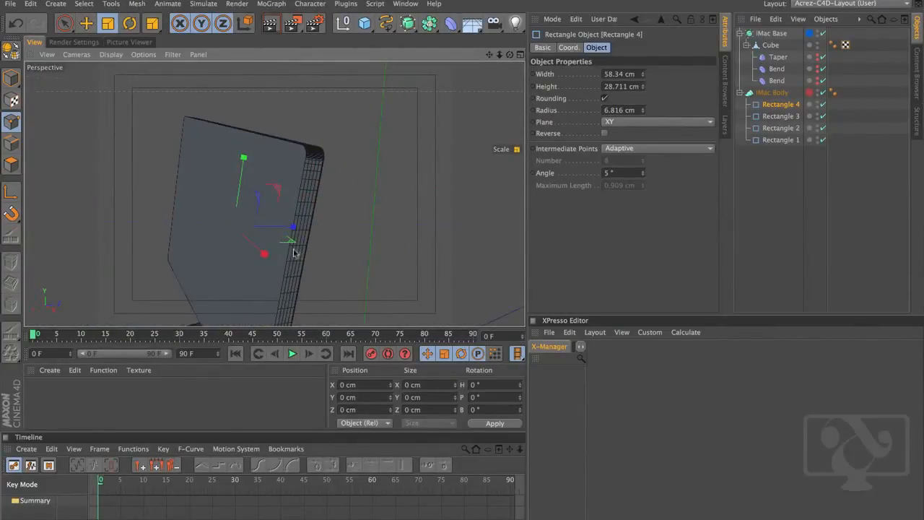
right_click_drag(297, 254, 310, 167, "alt")
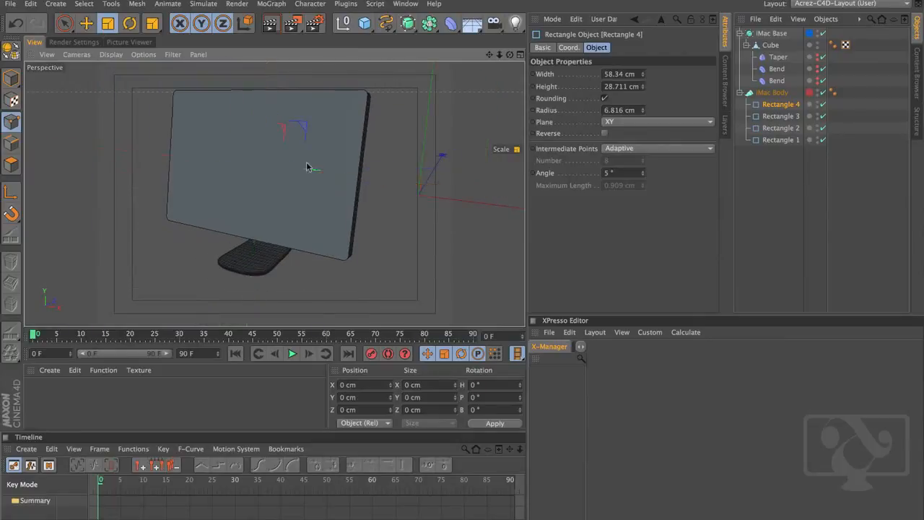
left_click_drag(310, 167, 348, 158, "alt")
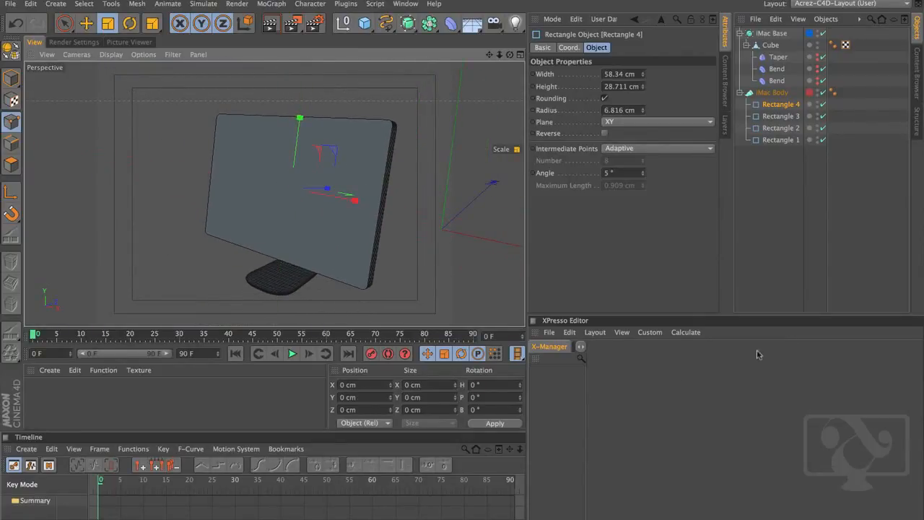
left_click(771, 94)
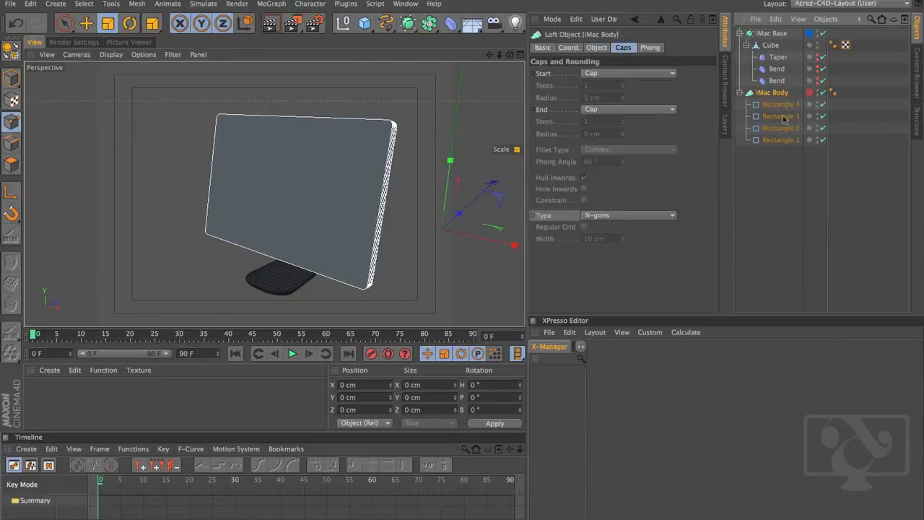
left_click_drag(771, 190, 763, 90)
left_click(777, 35)
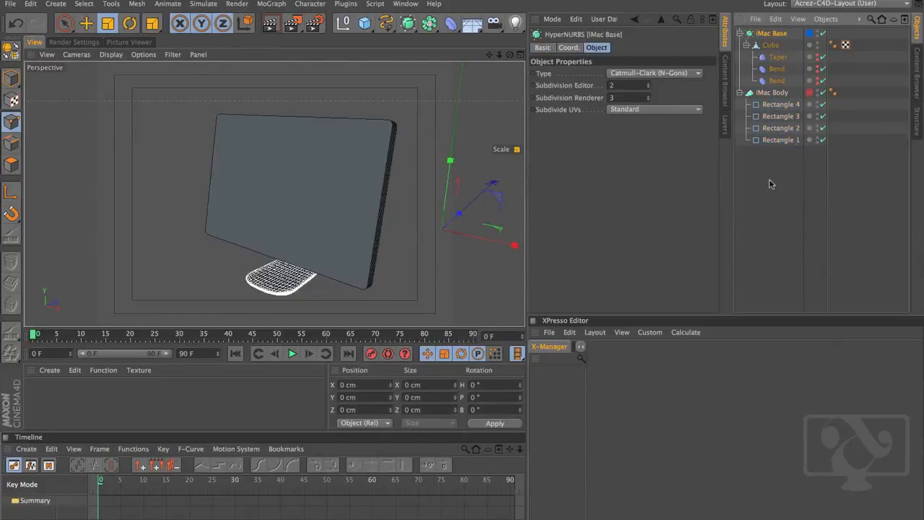
left_click(770, 179)
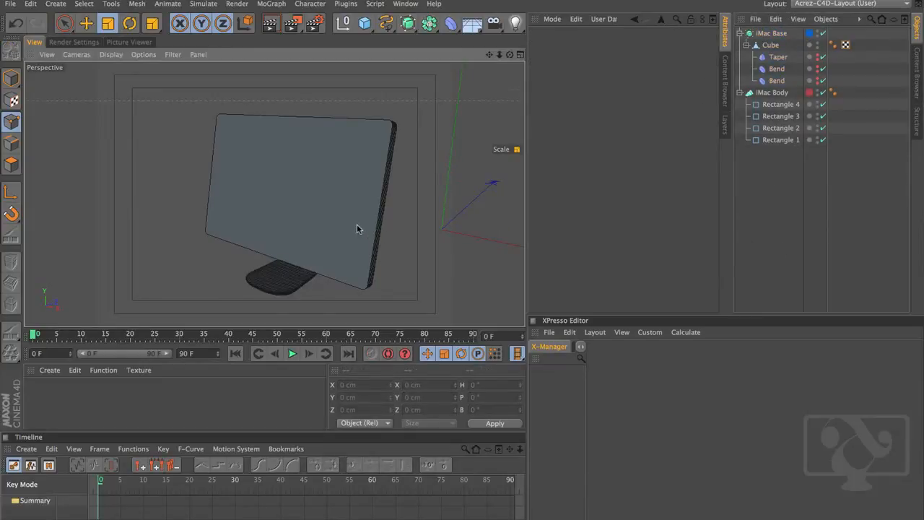
left_click_drag(357, 225, 70, 200, "alt")
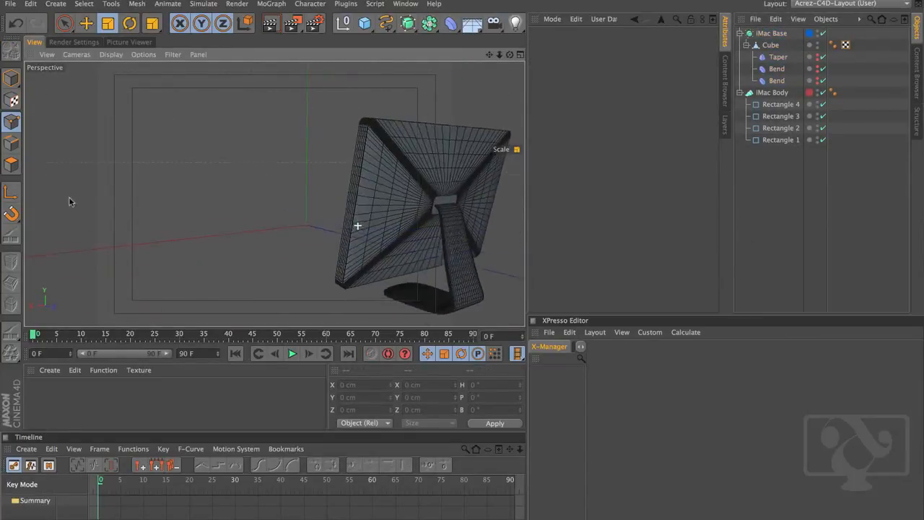
scroll(367, 262, "up", 5)
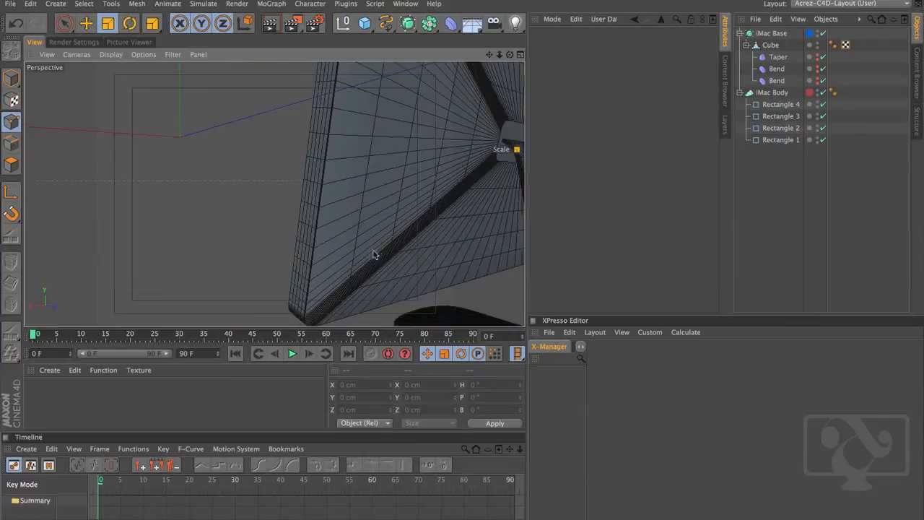
left_click_drag(368, 221, 326, 229, "alt")
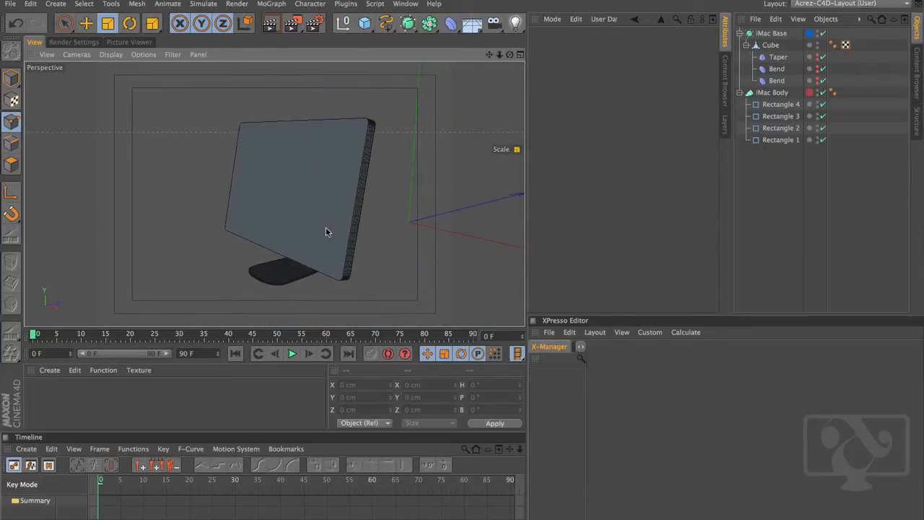